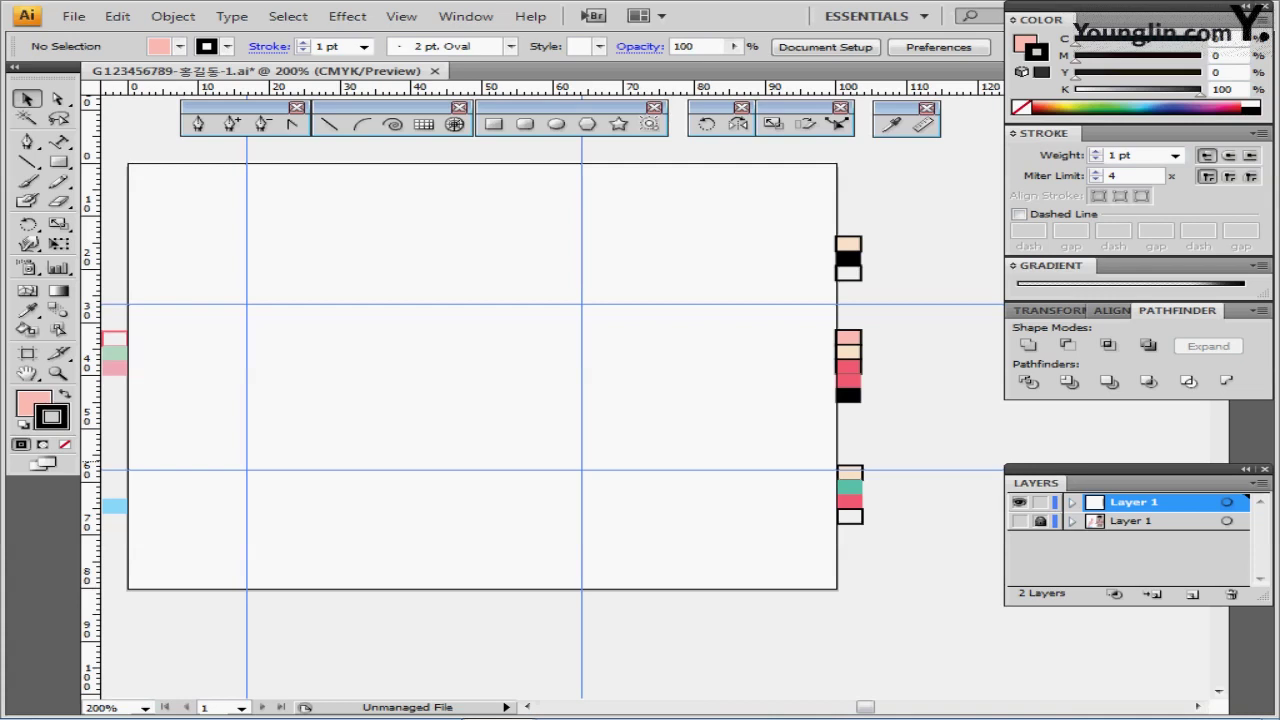
- Undo the last change to restore the half coat outline and reflect a copy of it across the vertical guide along its straight edge
key("ctrl+z")
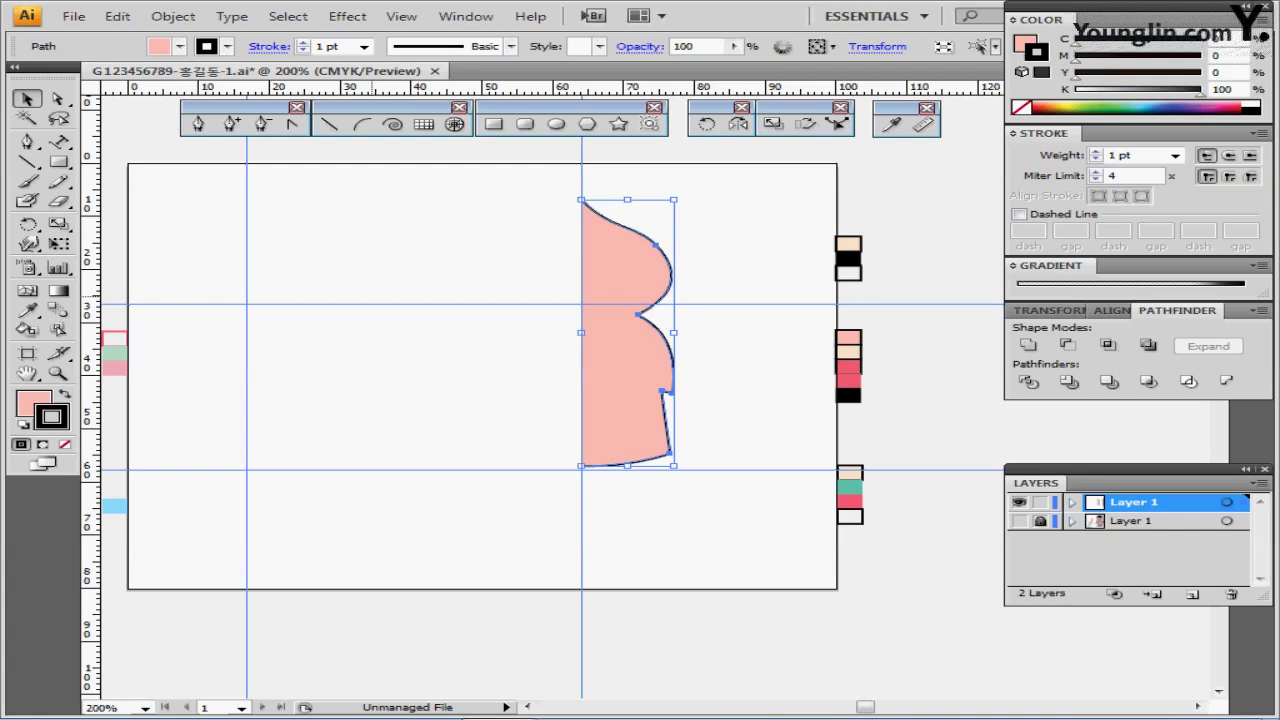
key("space")
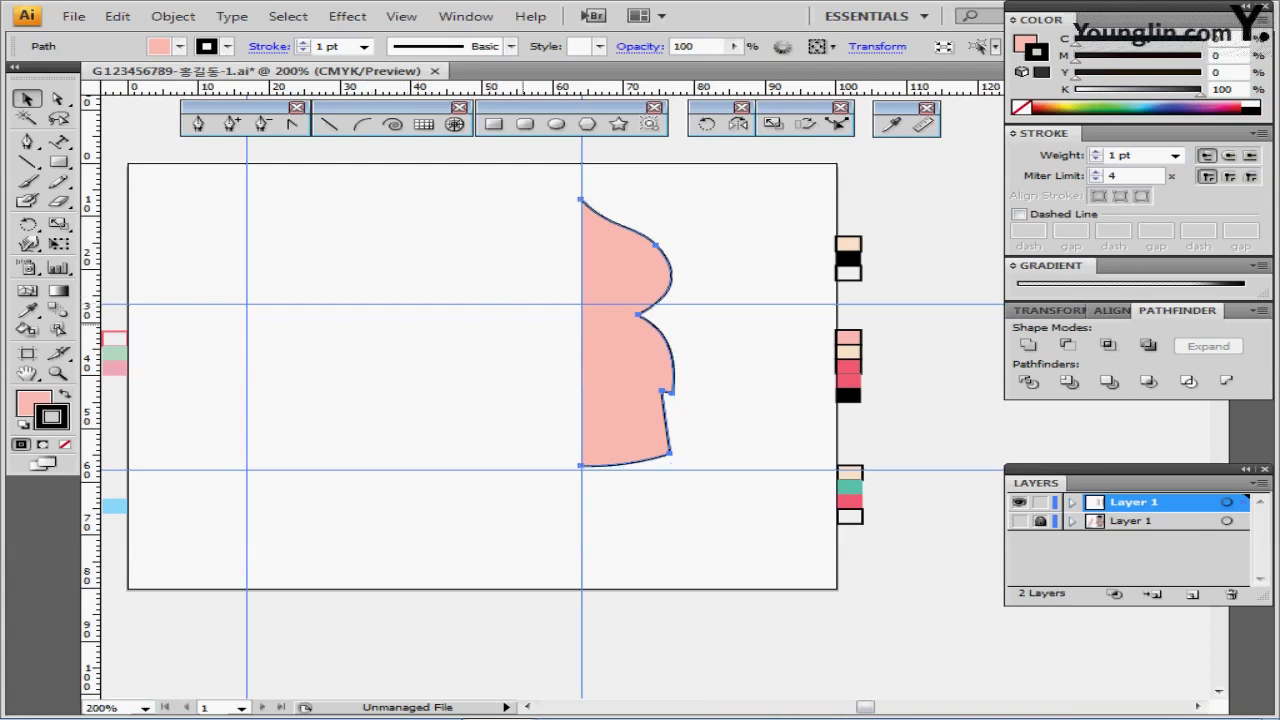
left_click_drag(497, 303, 504, 303)
key("ctrl+shift+b")
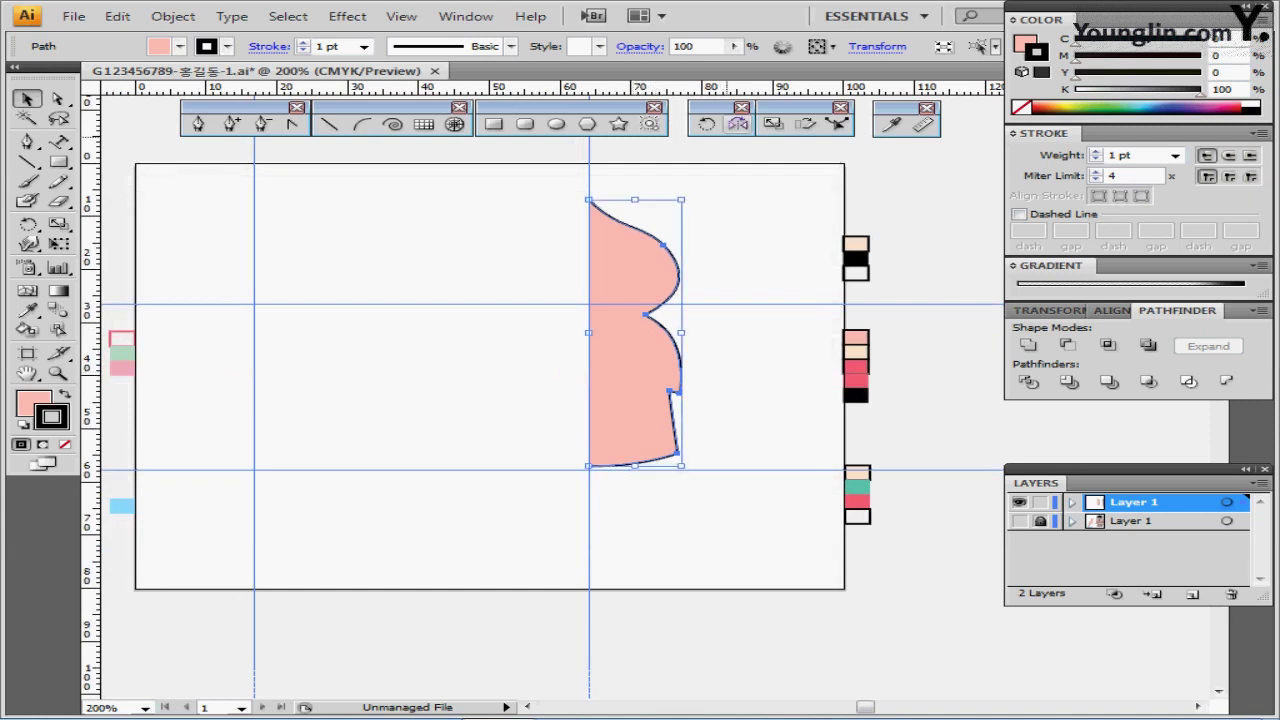
left_click(738, 124)
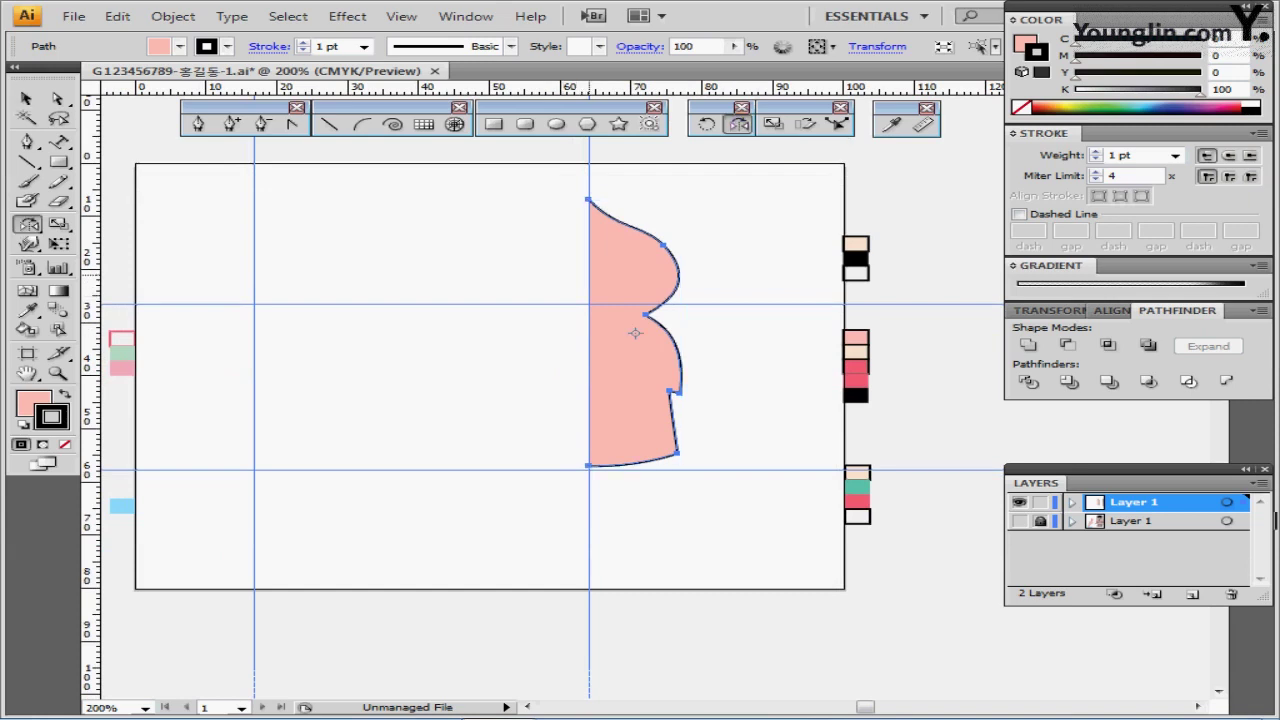
left_click(589, 274)
left_click_drag(686, 230, 387, 353)
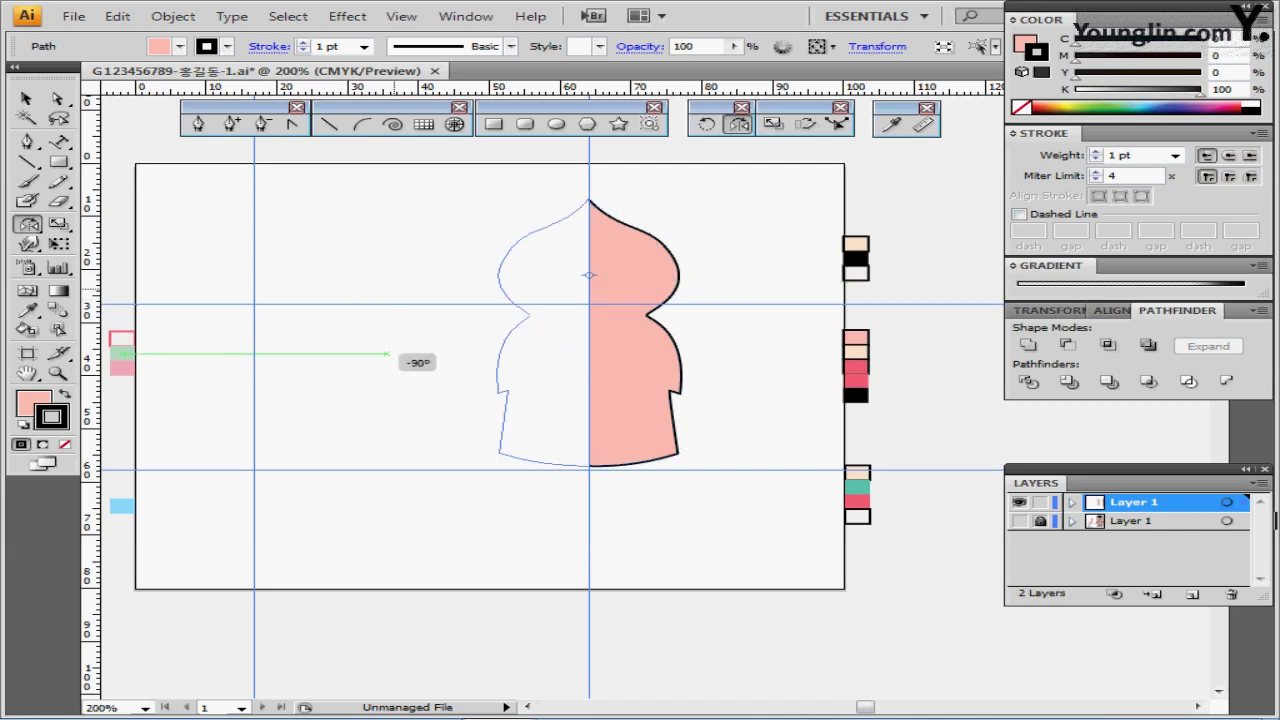
left_click_drag(387, 353, 387, 353)
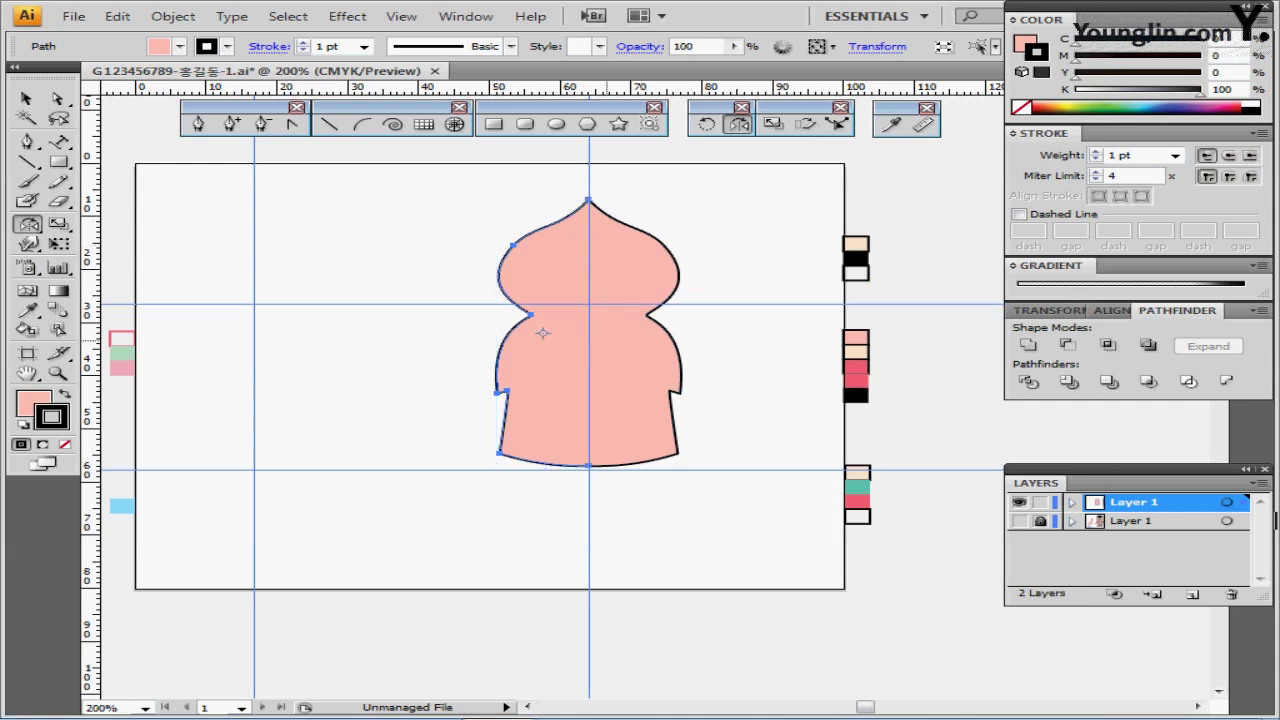
- Try to combine the two coat halves into one shape, and undo the operation
key("ctrl+a")
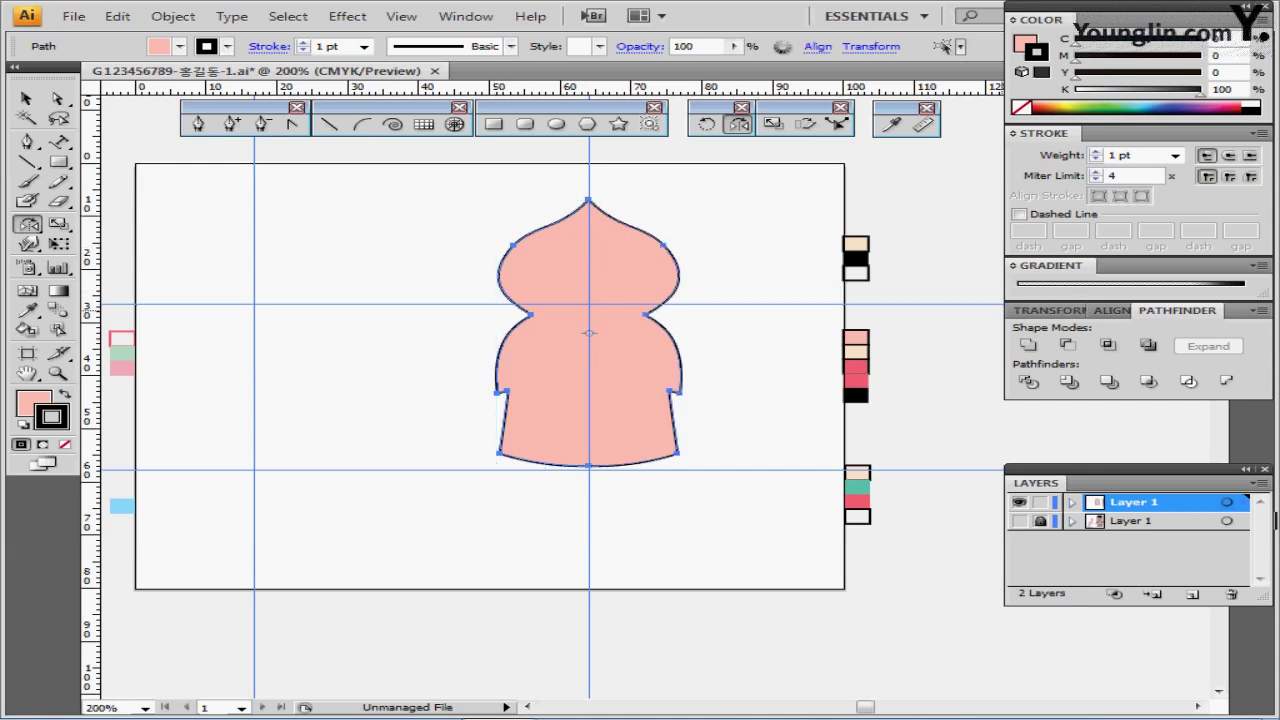
key("ctrl+g")
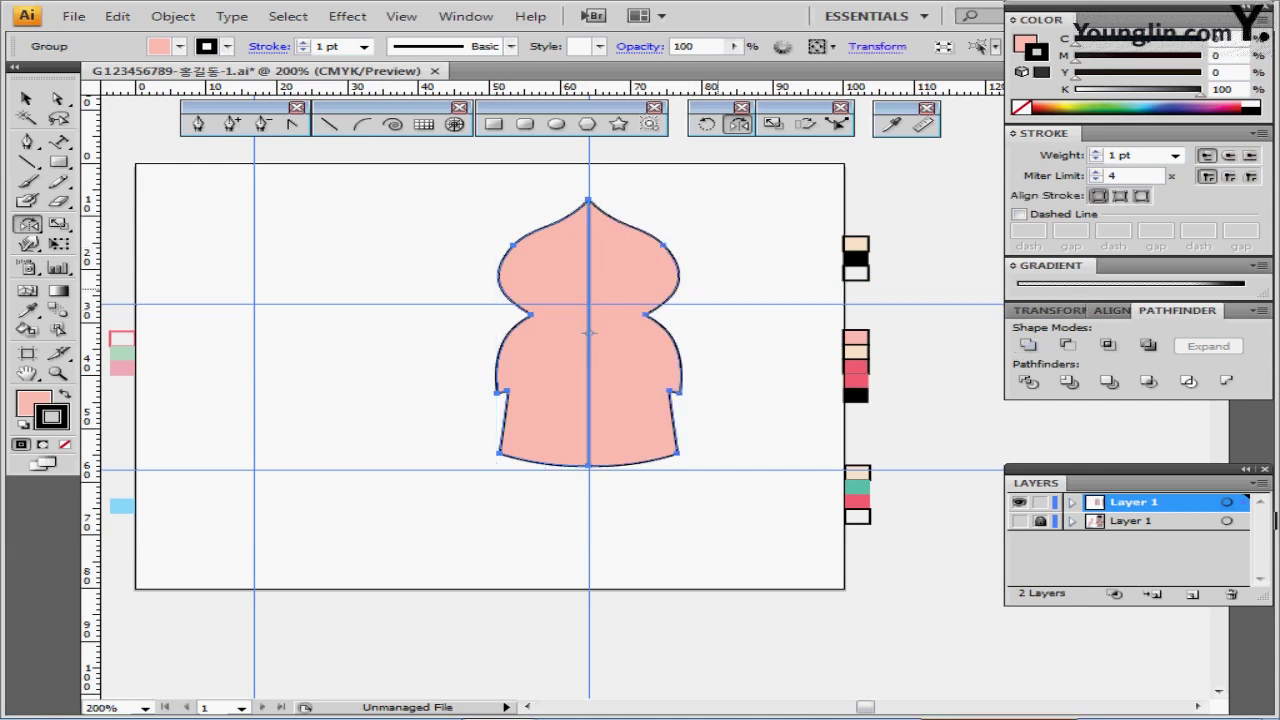
key("ctrl+plus")
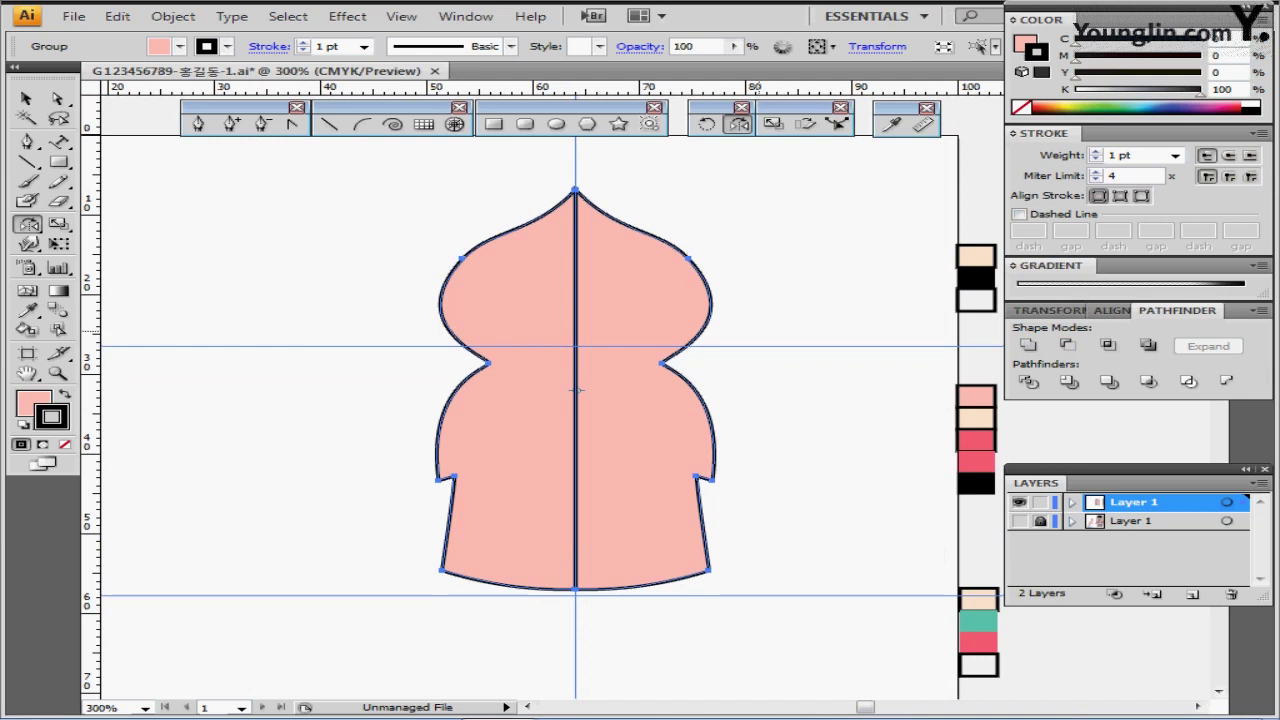
key("ctrl")
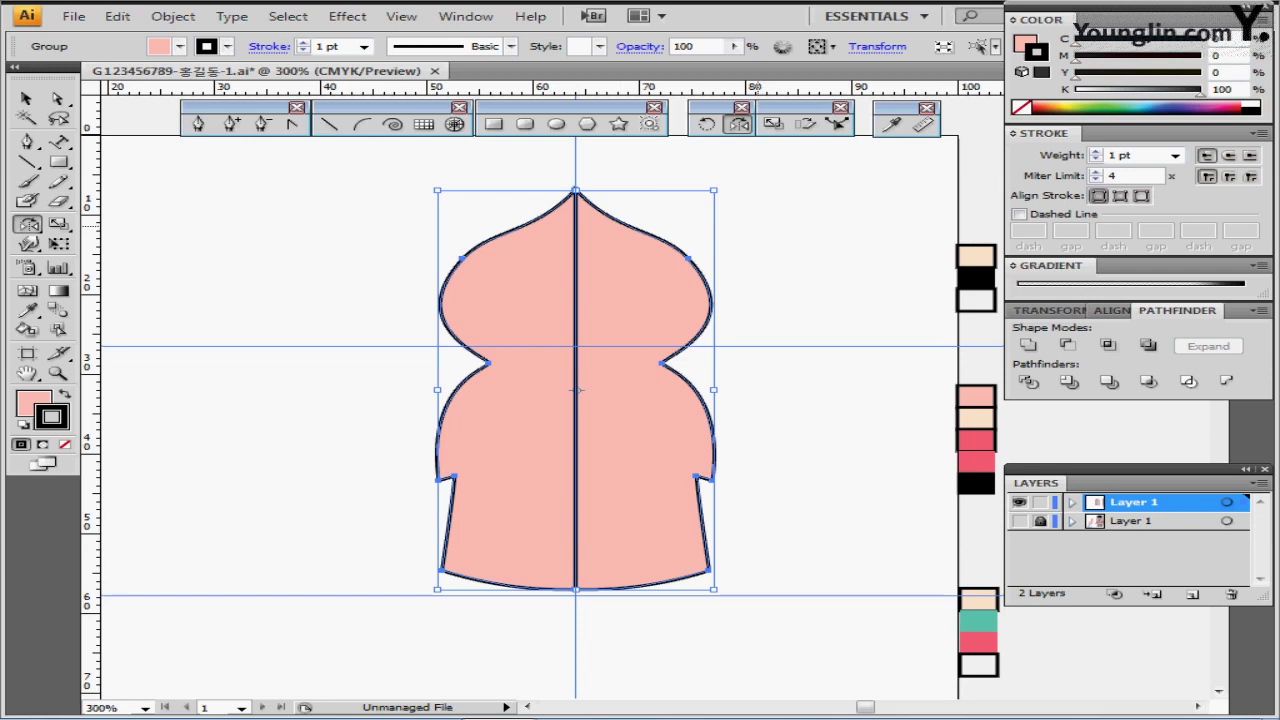
key("a")
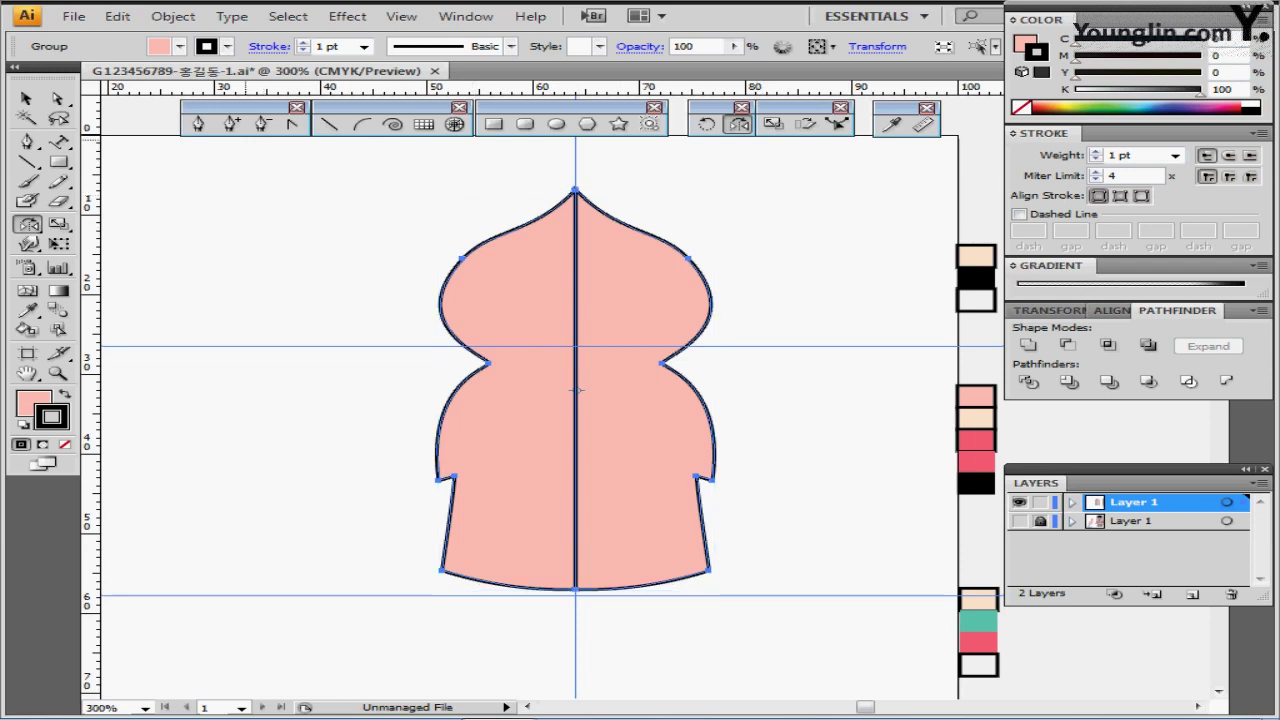
left_click(117, 16)
left_click(174, 39)
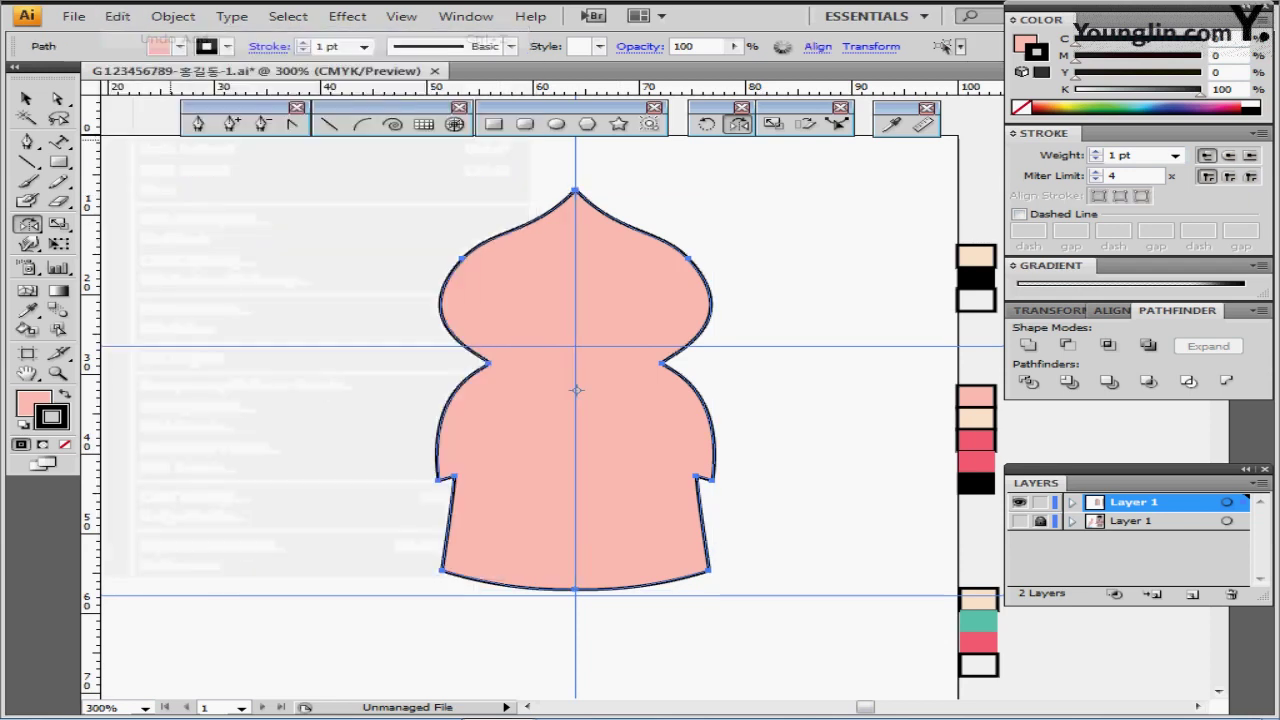
- Nudge the left coat half slightly right to overlap the other half, and unite both halves into one shape
left_click(300, 265, "ctrl")
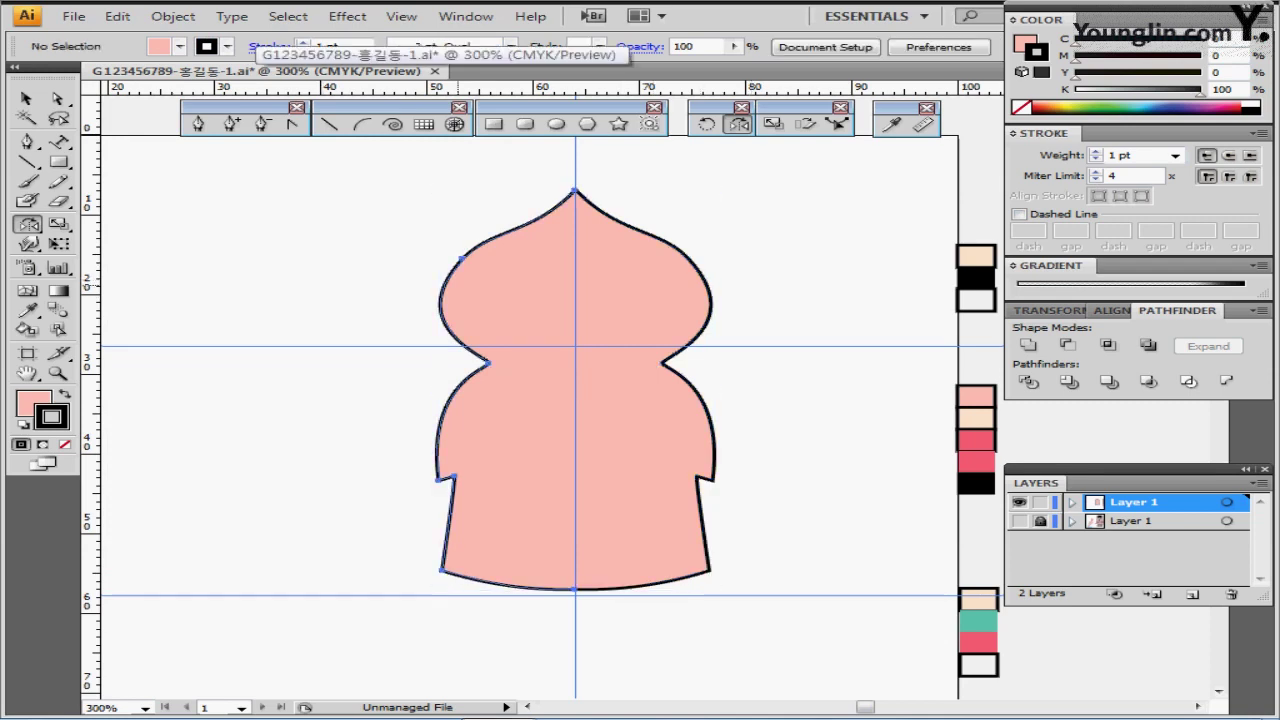
left_click(507, 389)
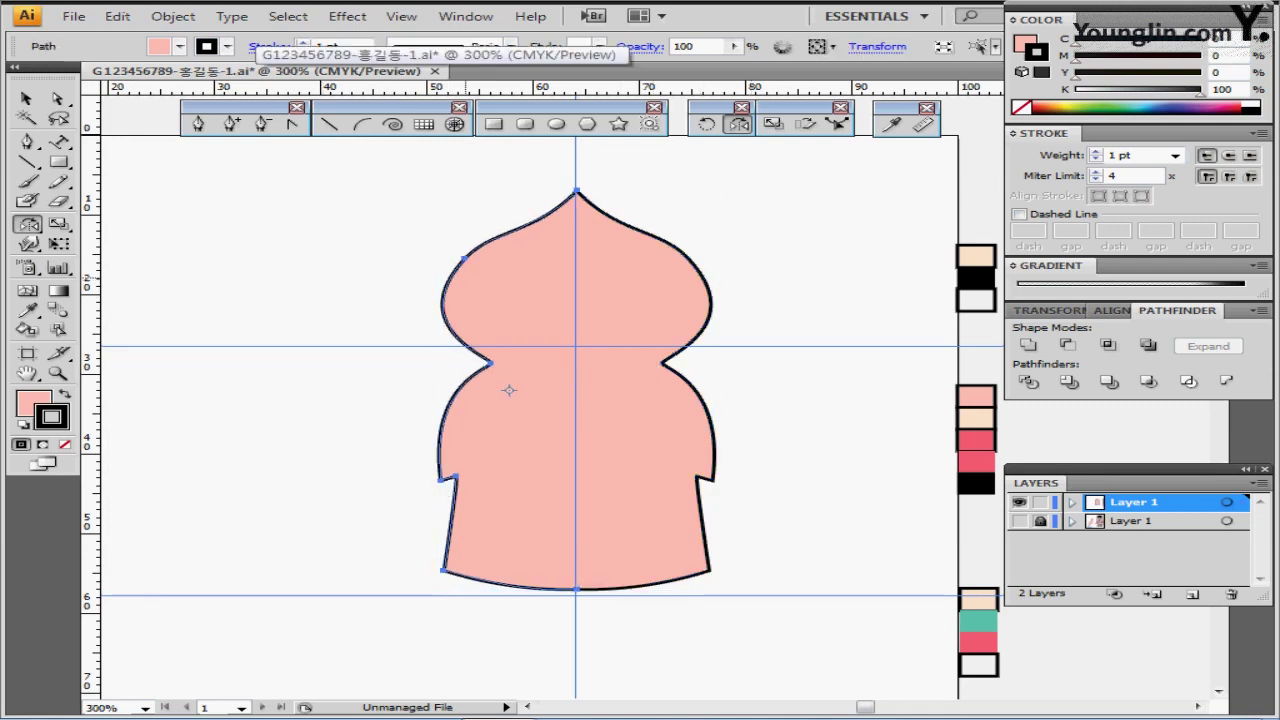
key("ctrl")
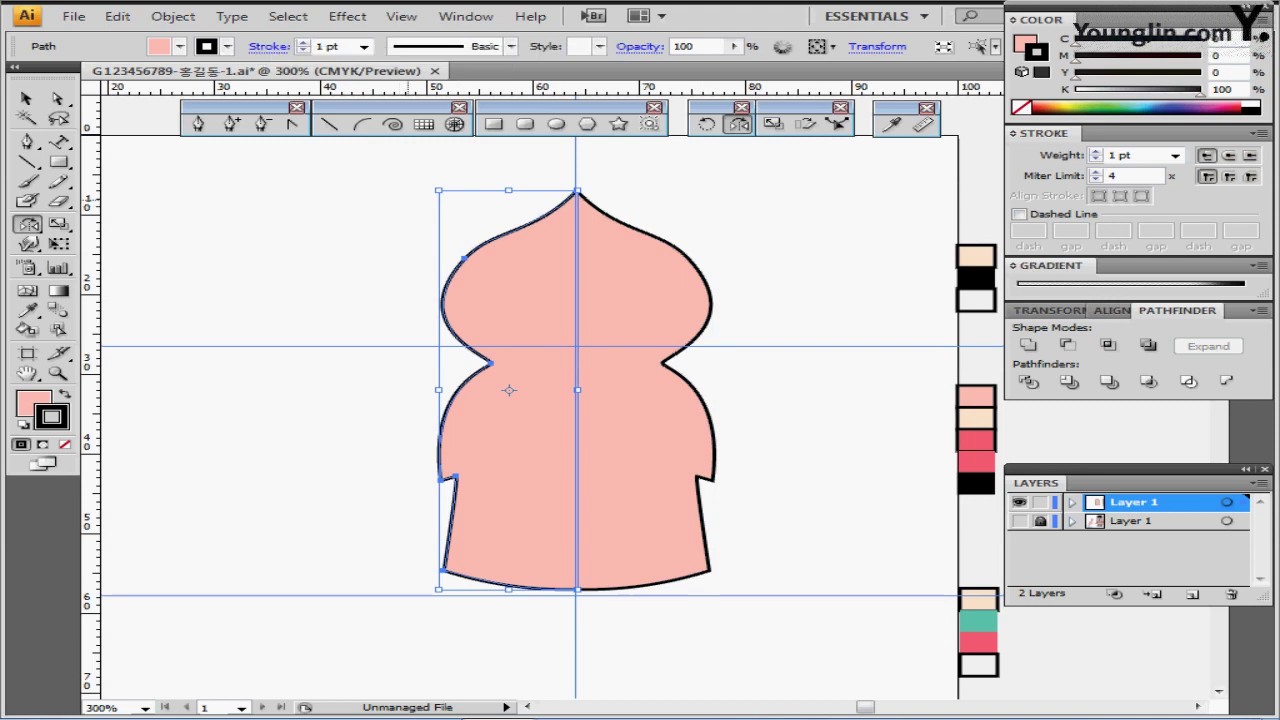
left_click_drag(406, 199, 727, 373)
left_click(1029, 345)
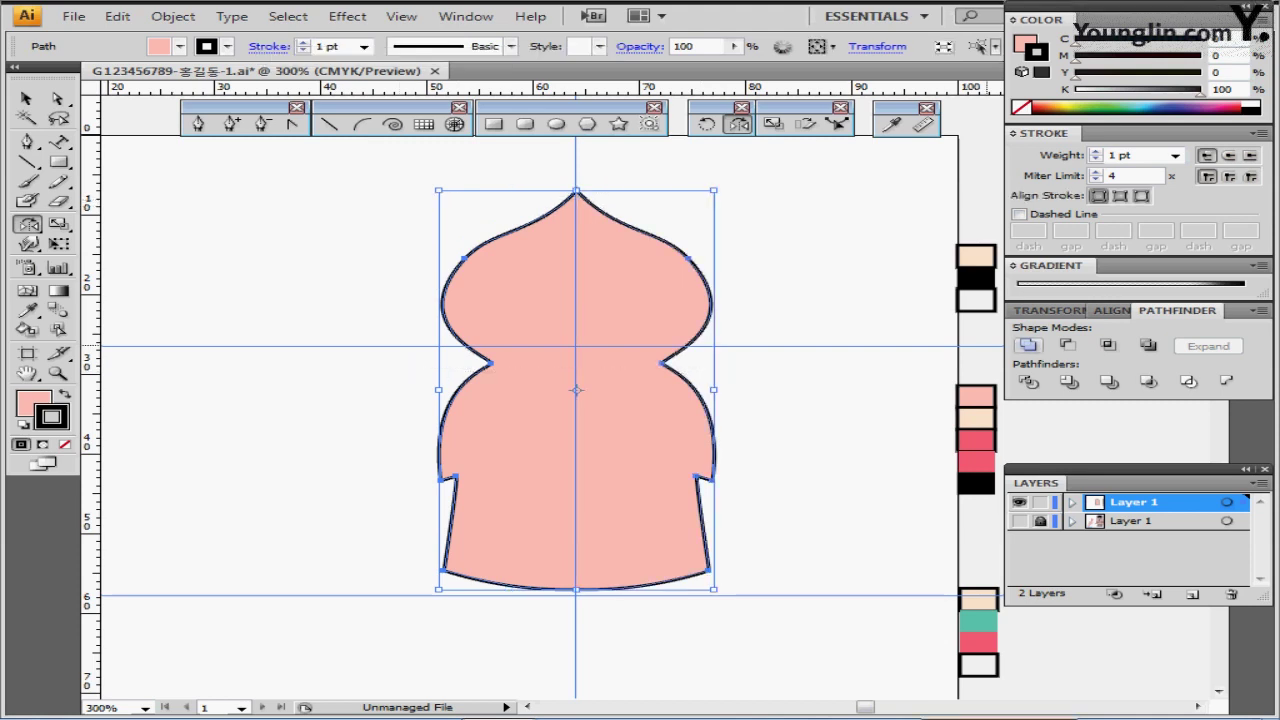
key("ctrl+shift+b")
key("ctrl+shift+b")
key("ctrl+shift+b")
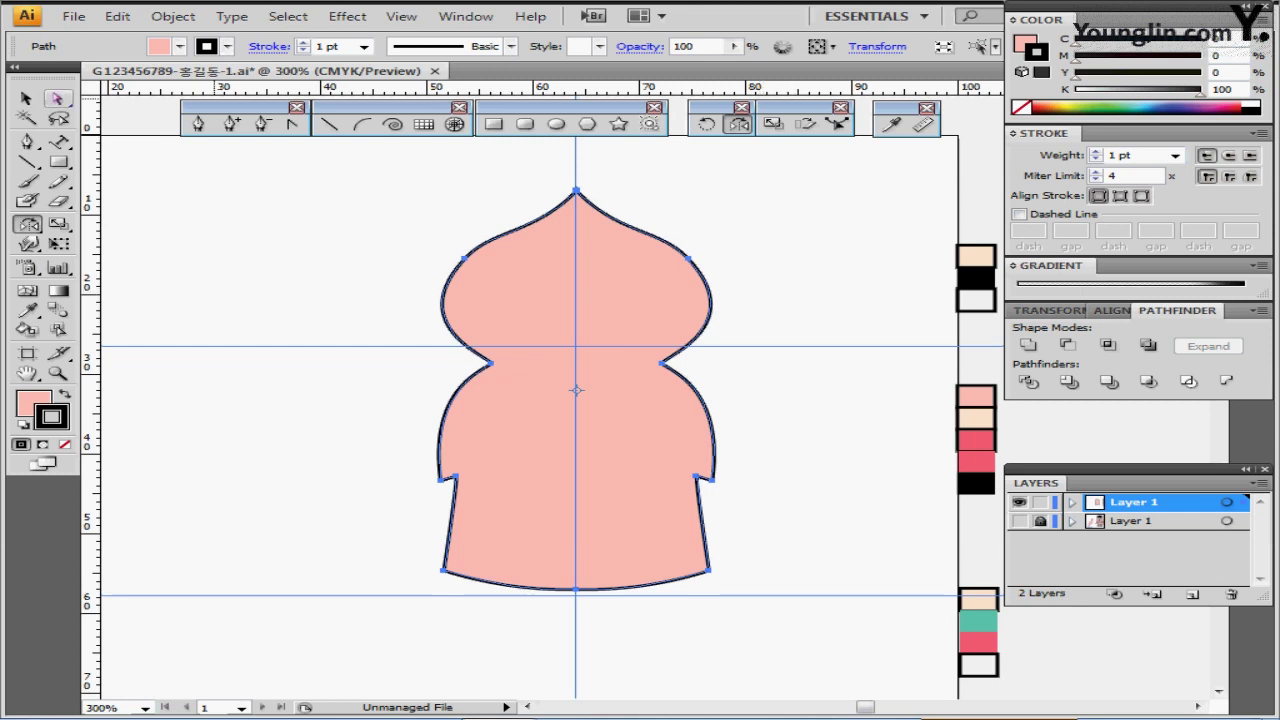
- Move the coat's lower-left hem anchor point outward to about X 49.27 mm, Y -54.21 mm
left_click(58, 98)
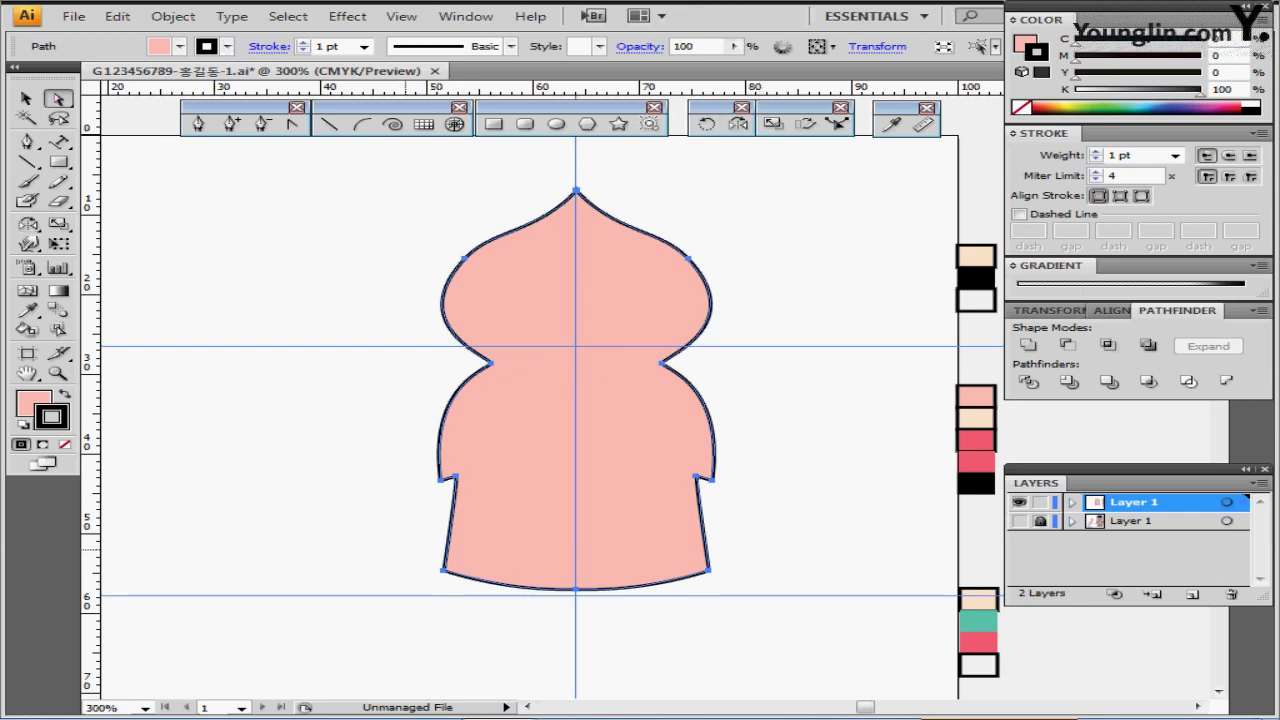
left_click_drag(406, 542, 417, 566)
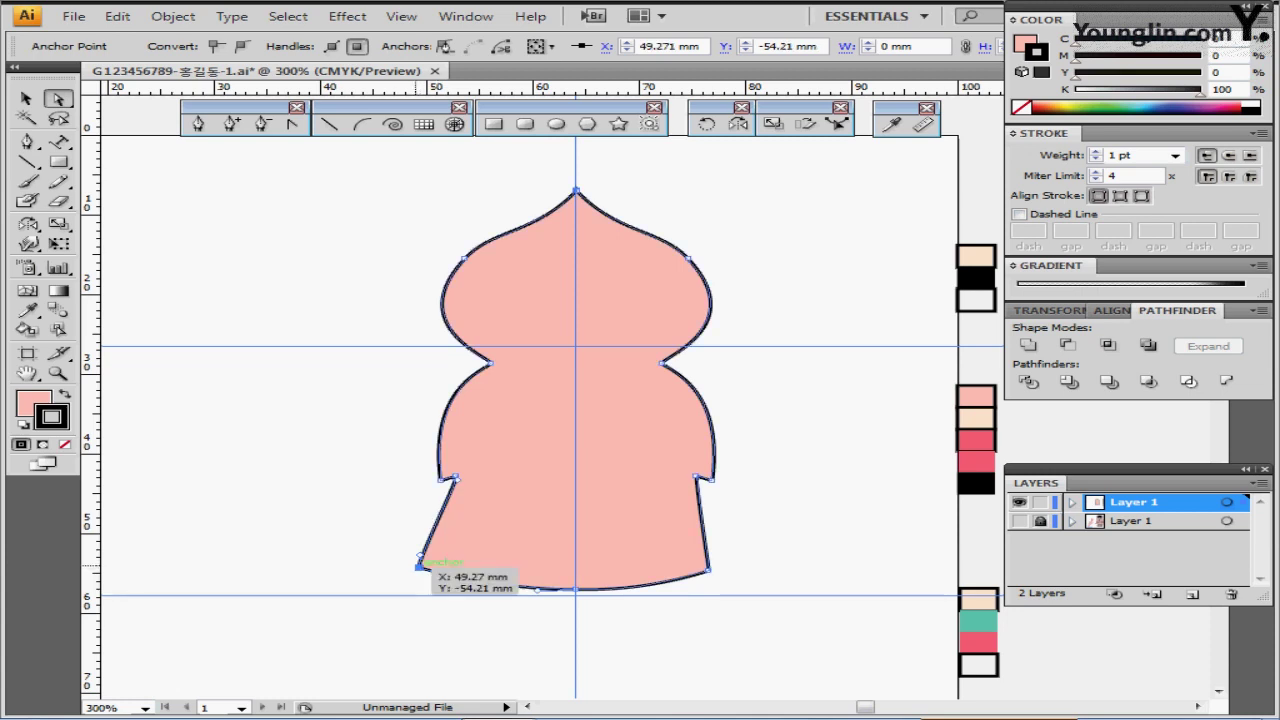
left_click(277, 454)
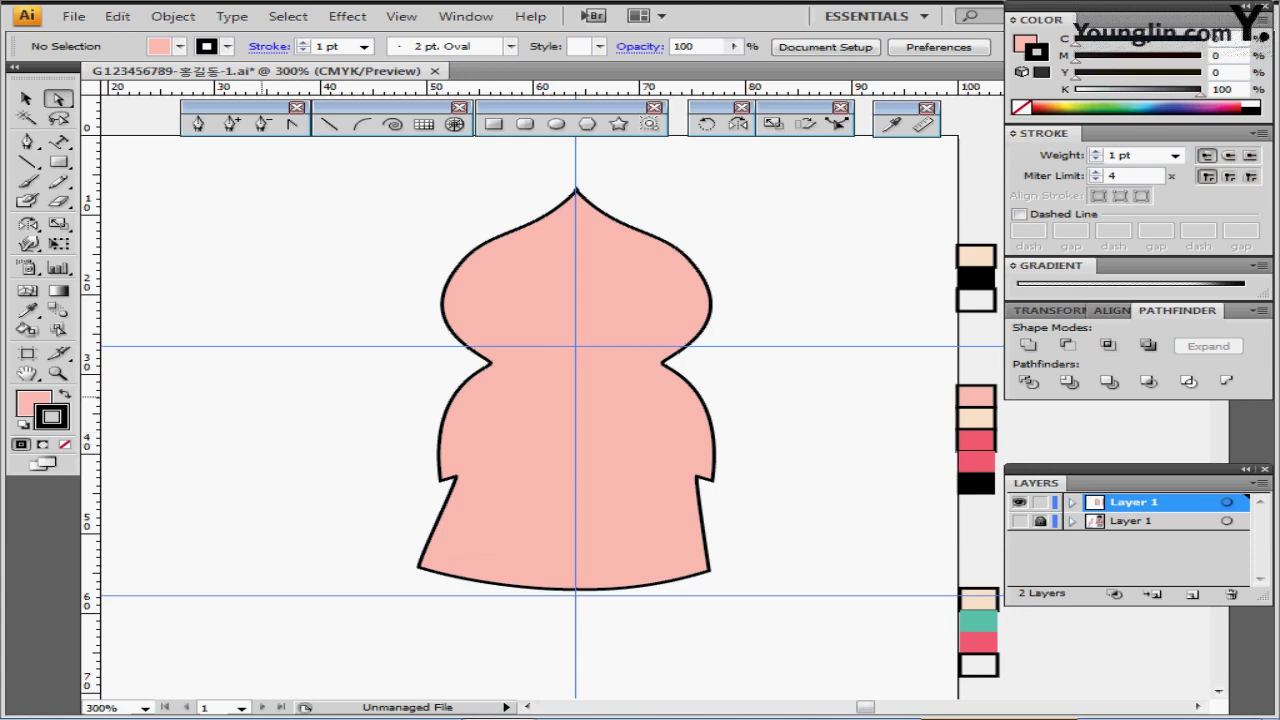
- Pick up the beige fill with black stroke from the colour samples and create a 5 mm by 7 mm ellipse at the coat's right sleeve
left_click(976, 418)
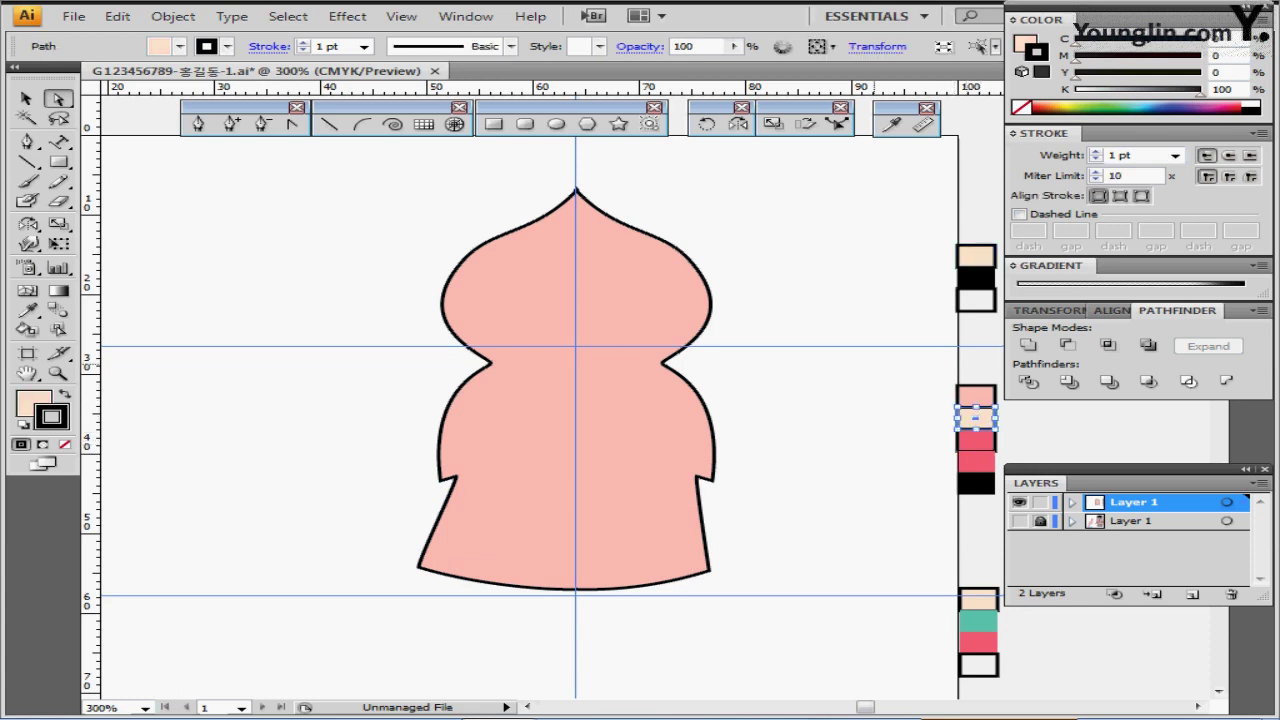
key("ctrl+shift+a")
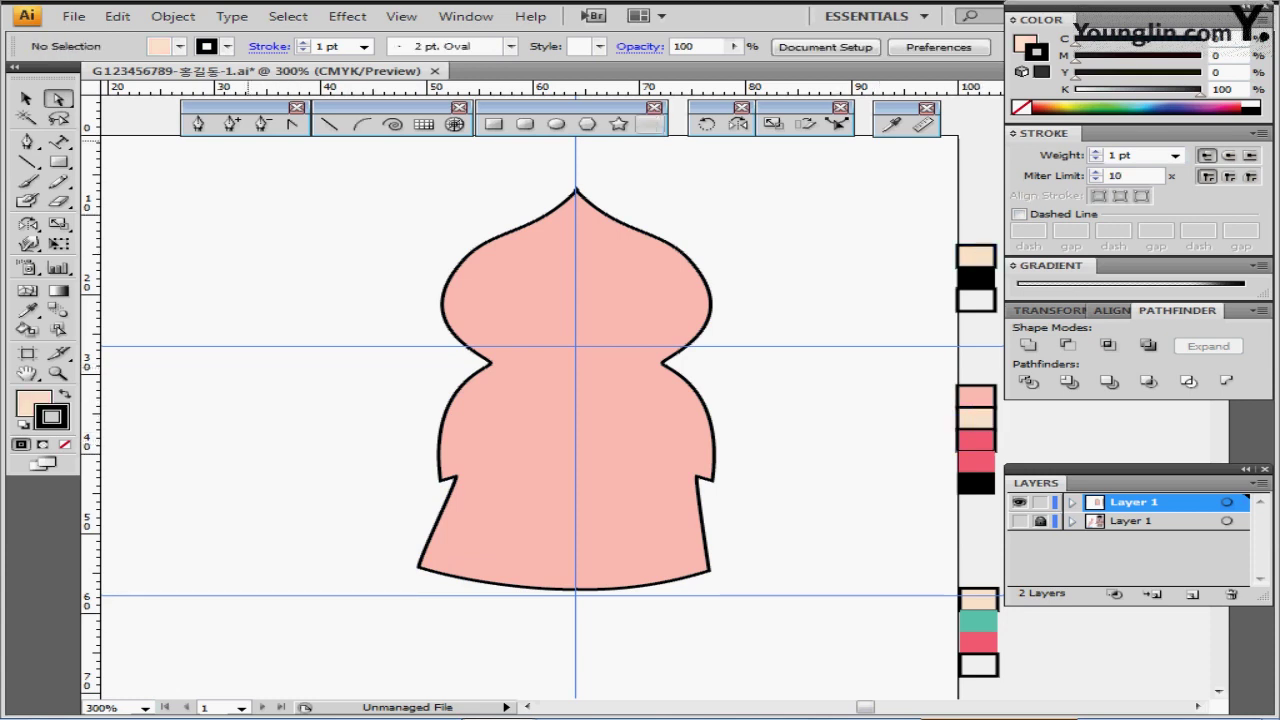
left_click(556, 124)
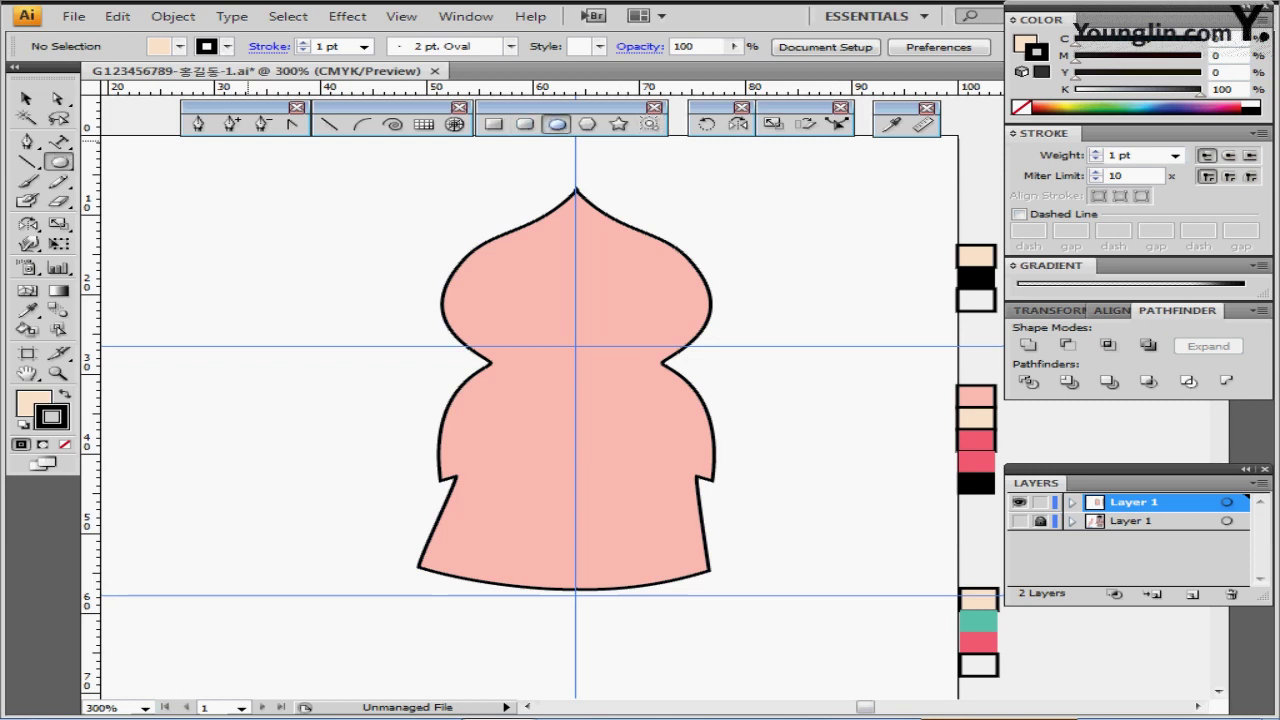
scroll(700, 450, "down", 1)
left_click(673, 413)
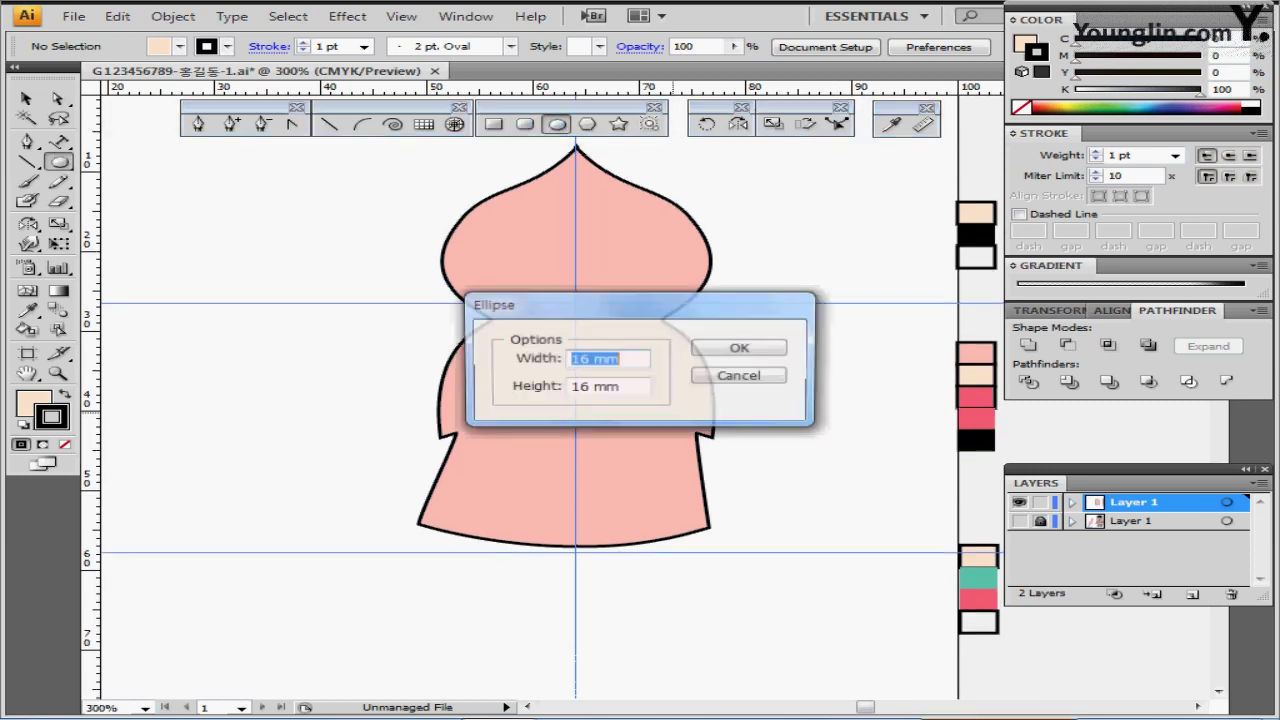
type("5")
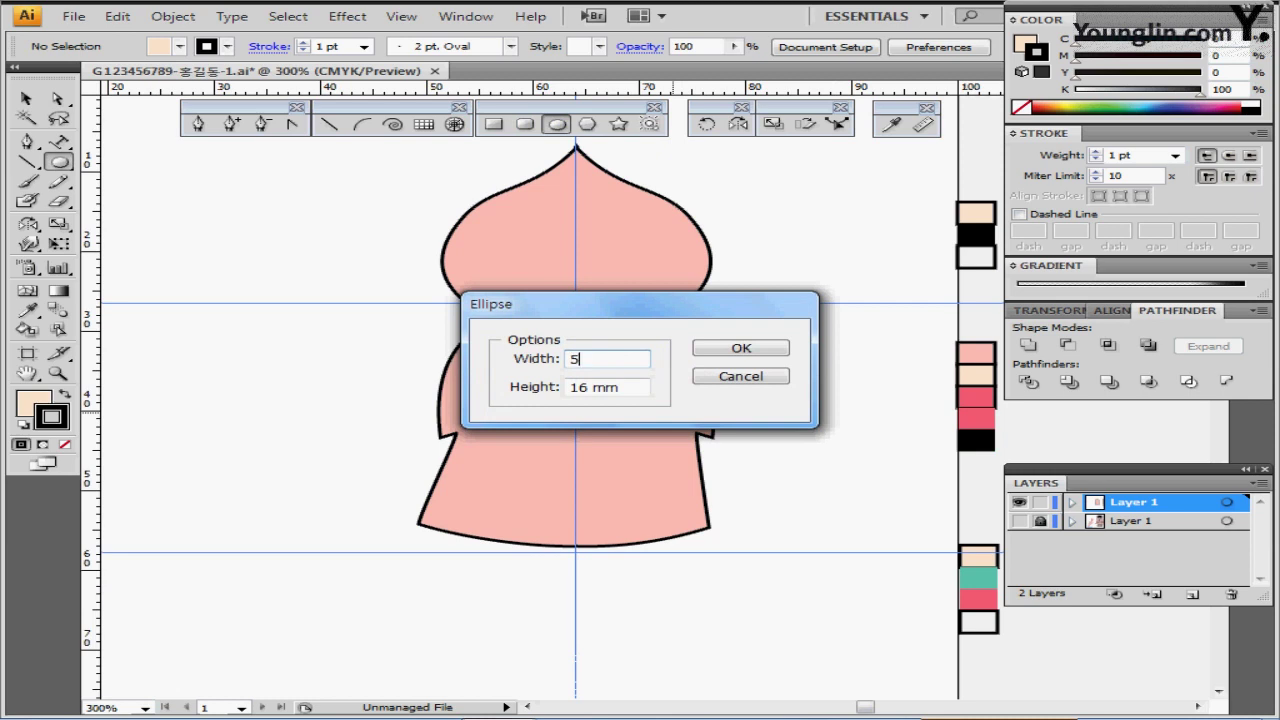
key("Tab")
type("7")
key("Return")
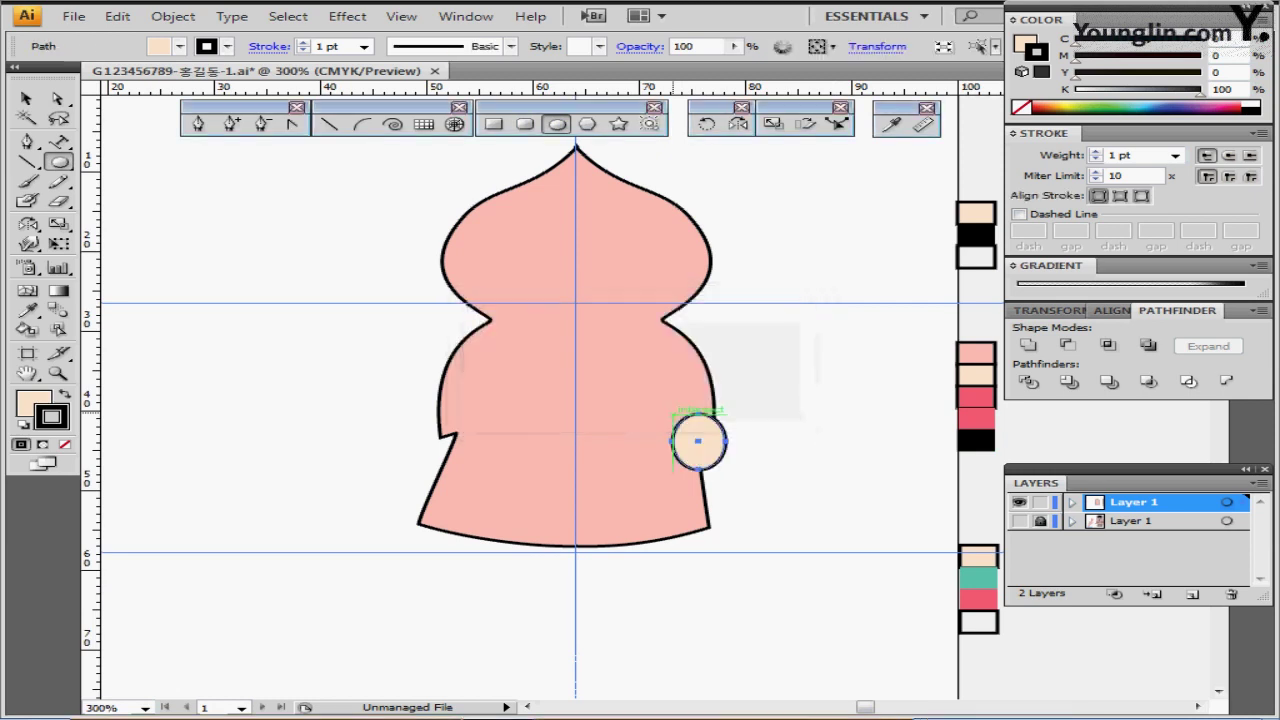
- Move the beige ellipse to the end of the right sleeve and rotate it slightly clockwise
left_click_drag(698, 441, 695, 436)
key("v")
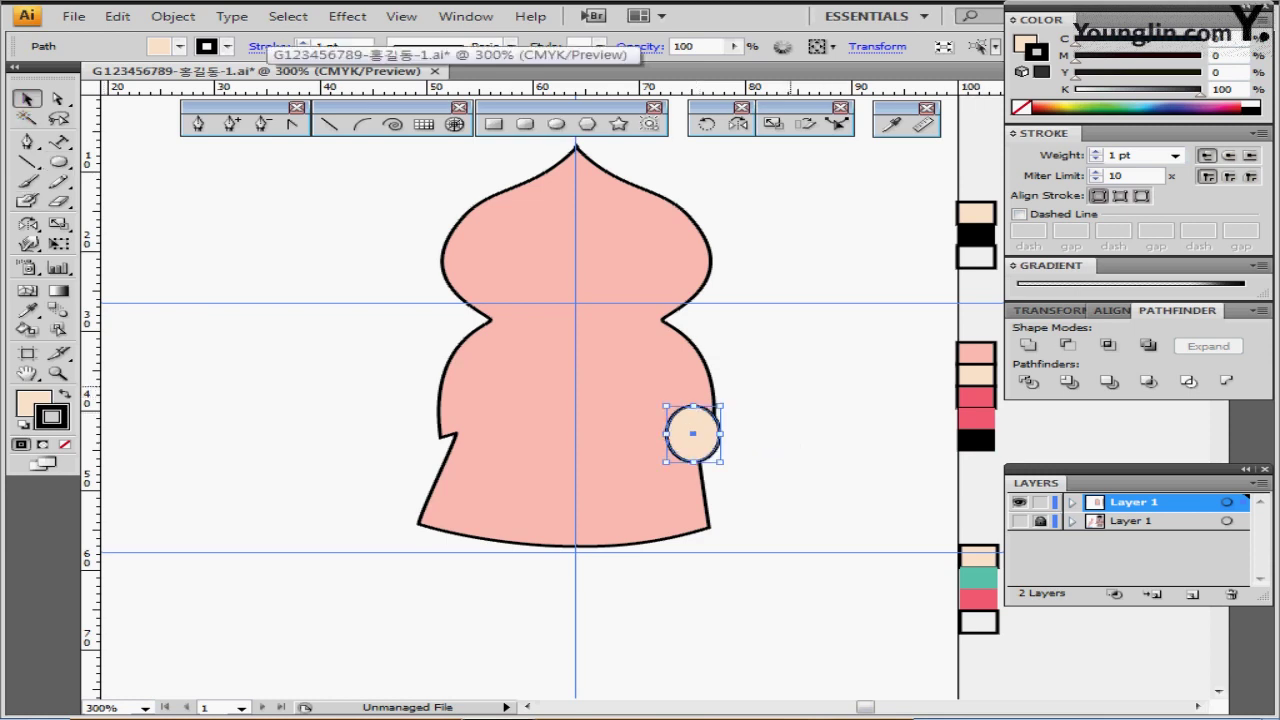
left_click_drag(728, 402, 679, 426)
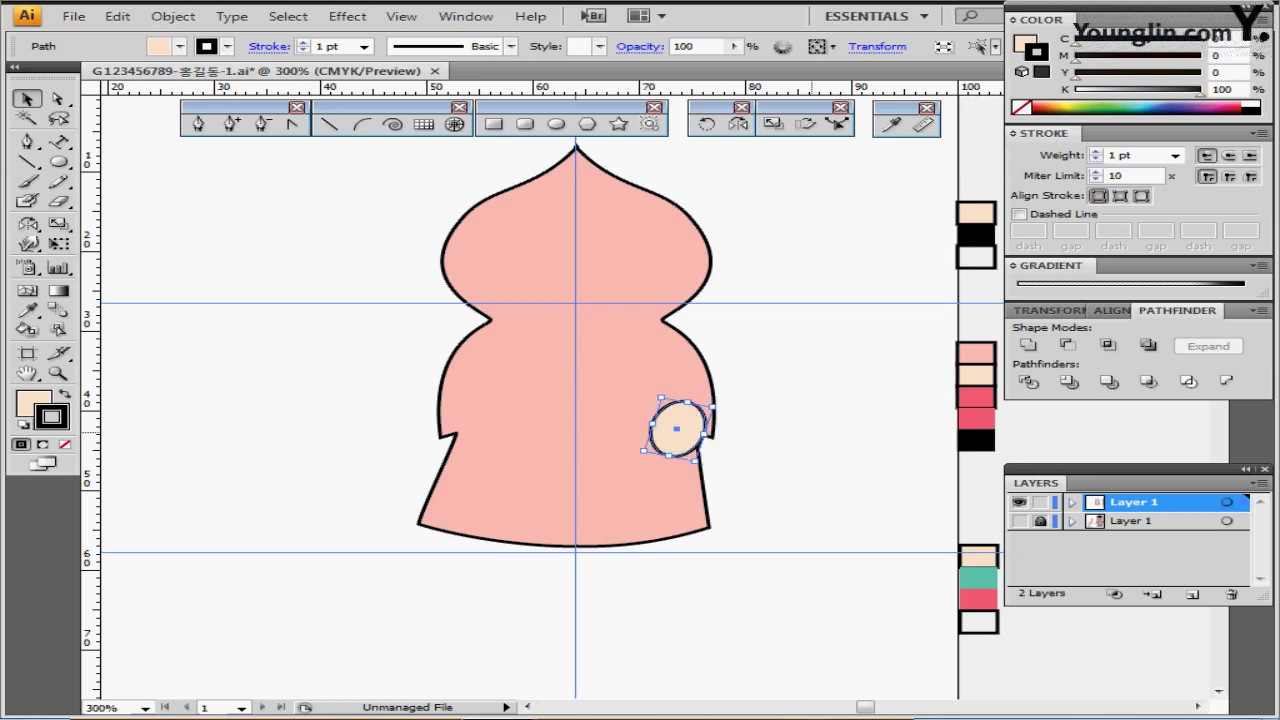
- Show the locked reference layer, view the drawing in Outline mode, and nudge the ellipse down and left onto the reference hand
key("ctrl+y")
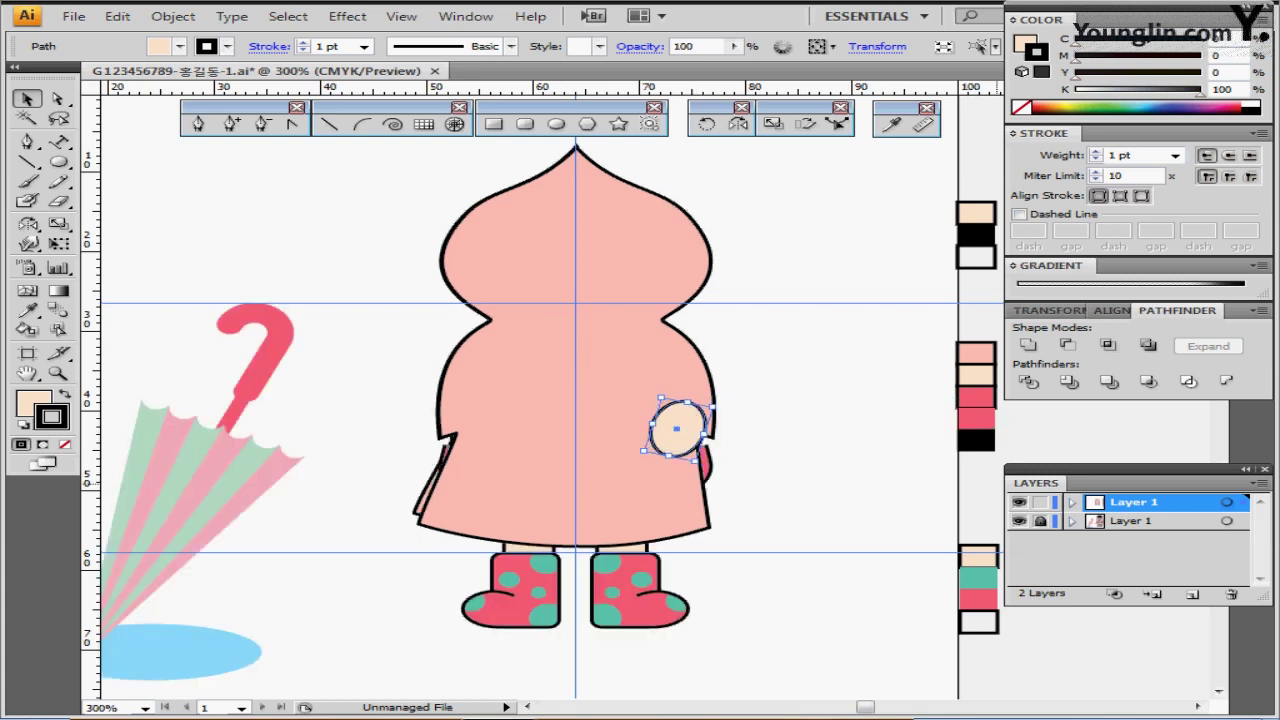
left_click(783, 345)
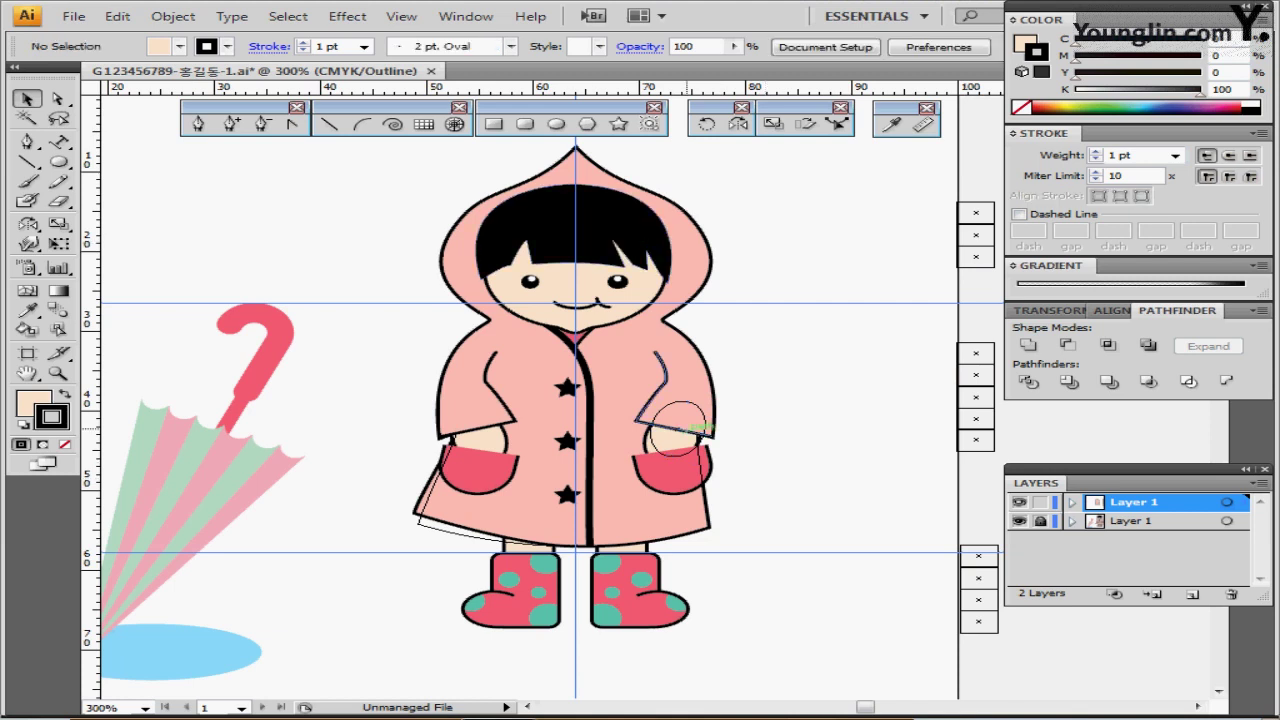
left_click(692, 405)
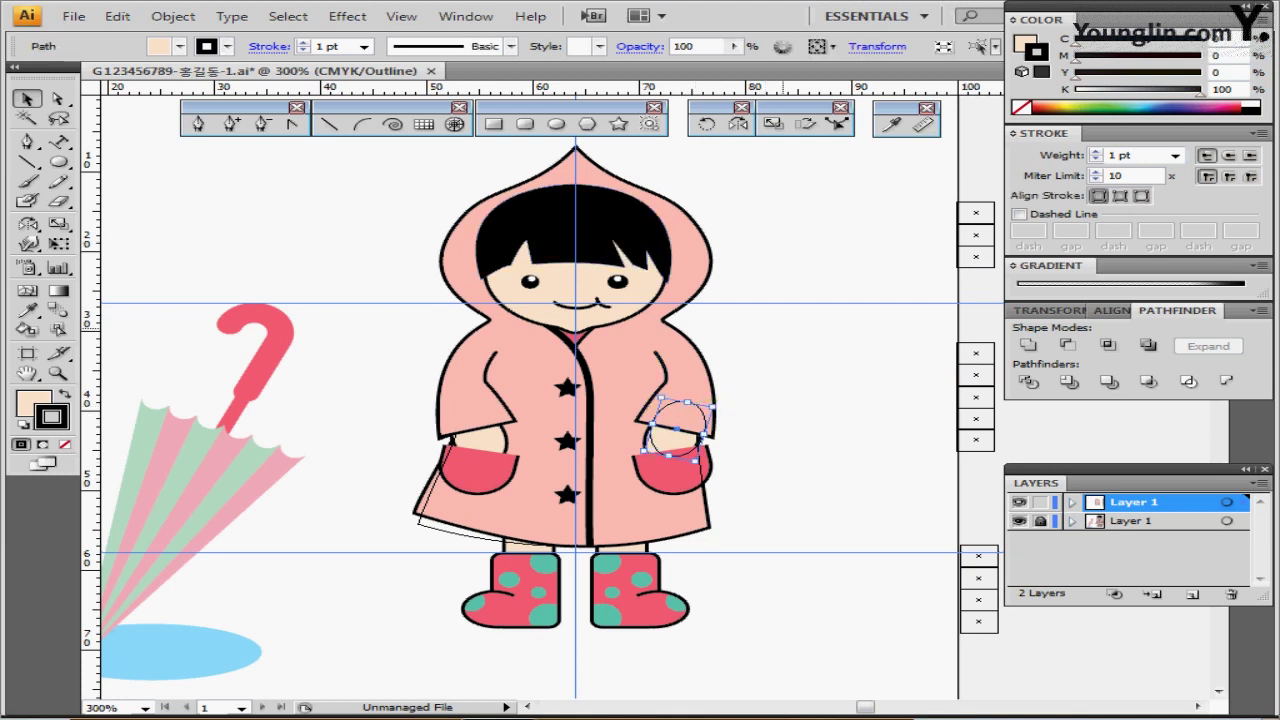
key("Down")
key("Left")
key("Left")
key("Down")
key("Down")
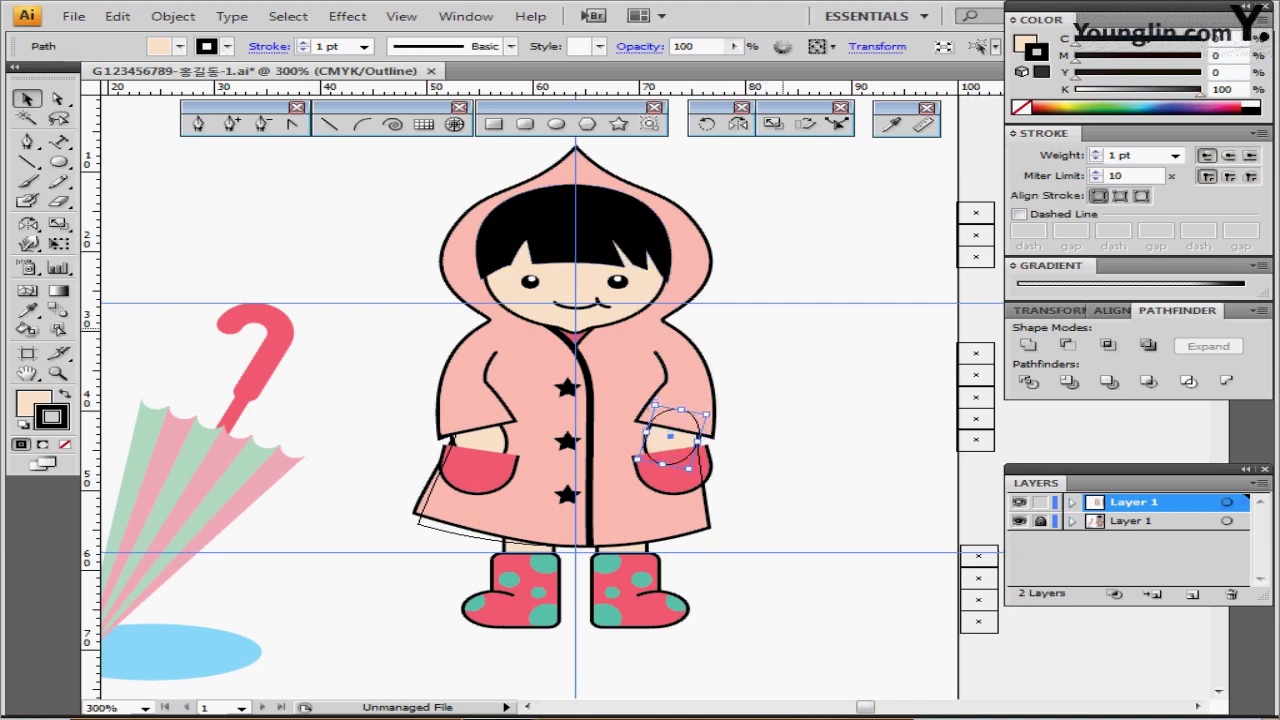
key("Down")
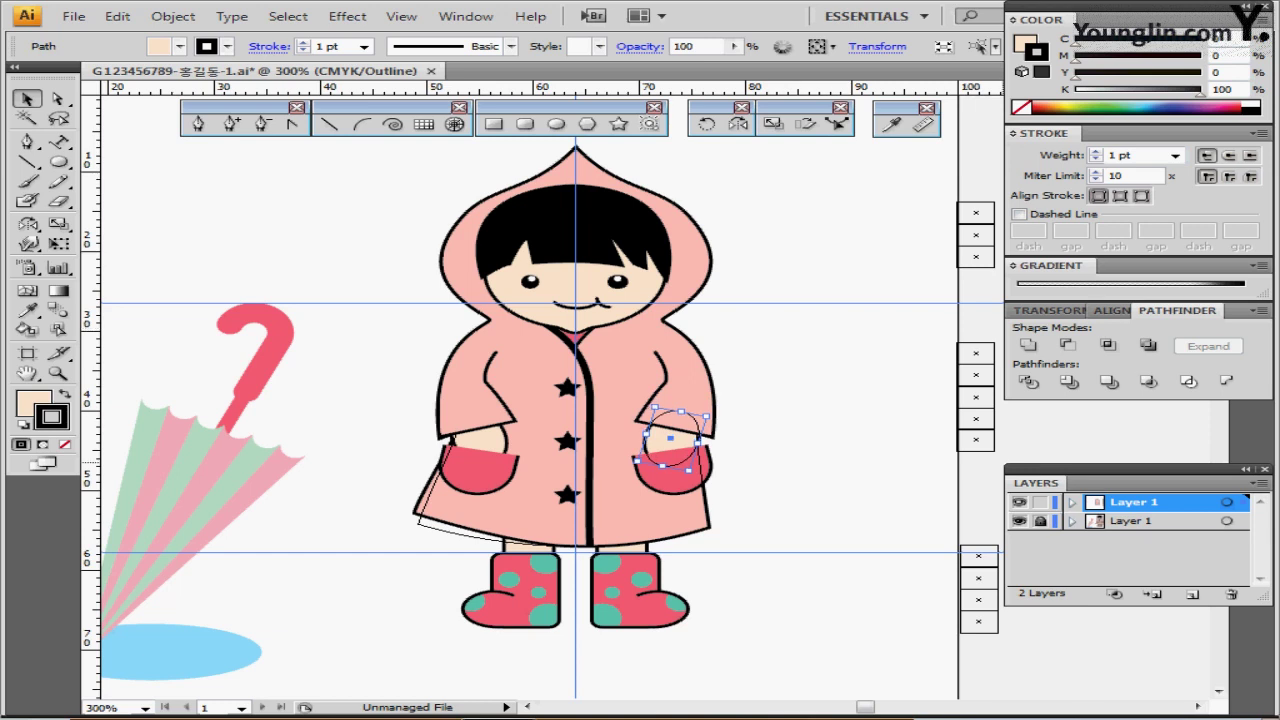
- Hide the reference layer, return the drawing to Preview mode and deselect the ellipse
left_click(1019, 521)
key("ctrl+y")
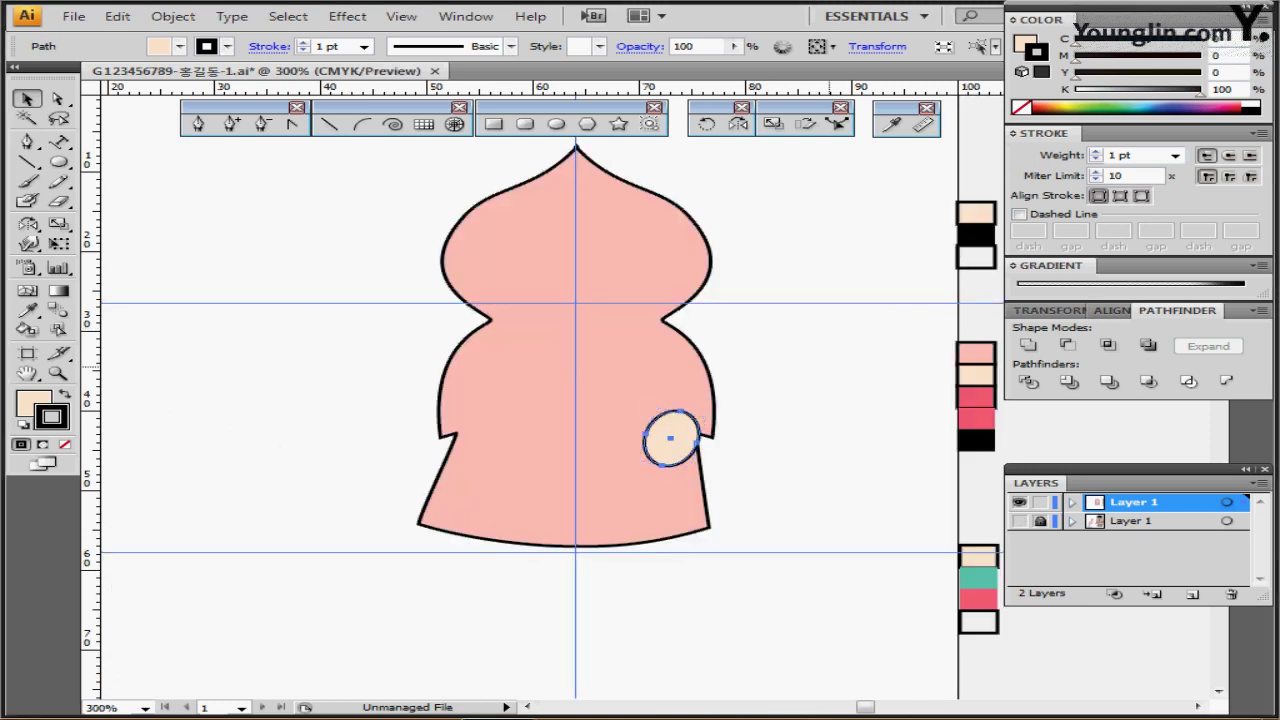
key("ctrl+shift+a")
left_click_drag(833, 405, 843, 349)
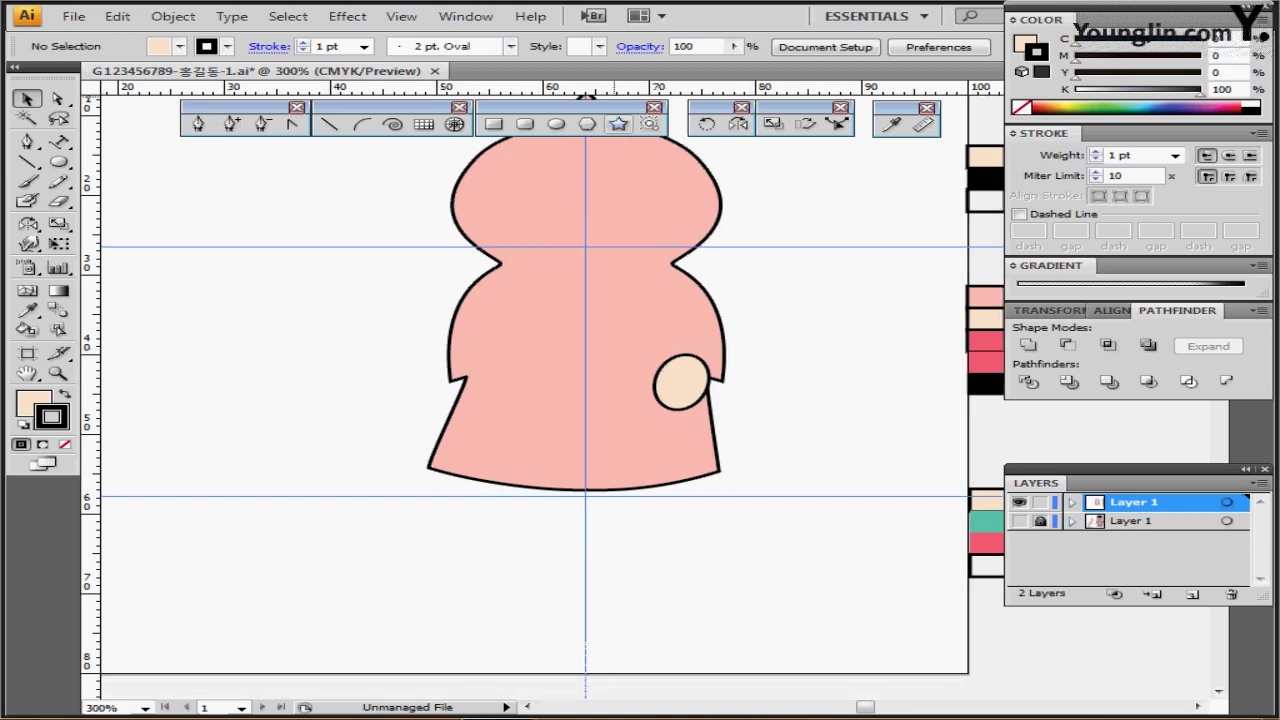
- Pick up the dark pink fill from the colour samples and create a 7 mm by 9 mm rounded rectangle with a 5 mm corner radius
left_click(525, 124)
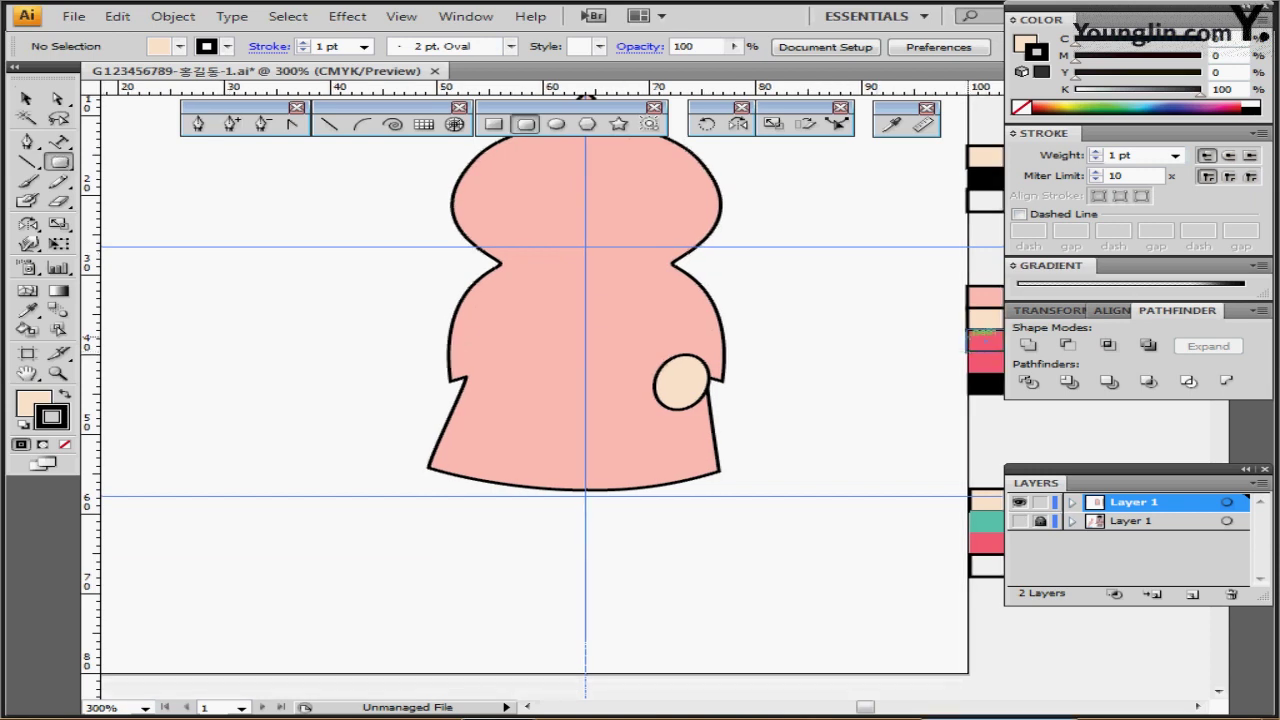
left_click(985, 341)
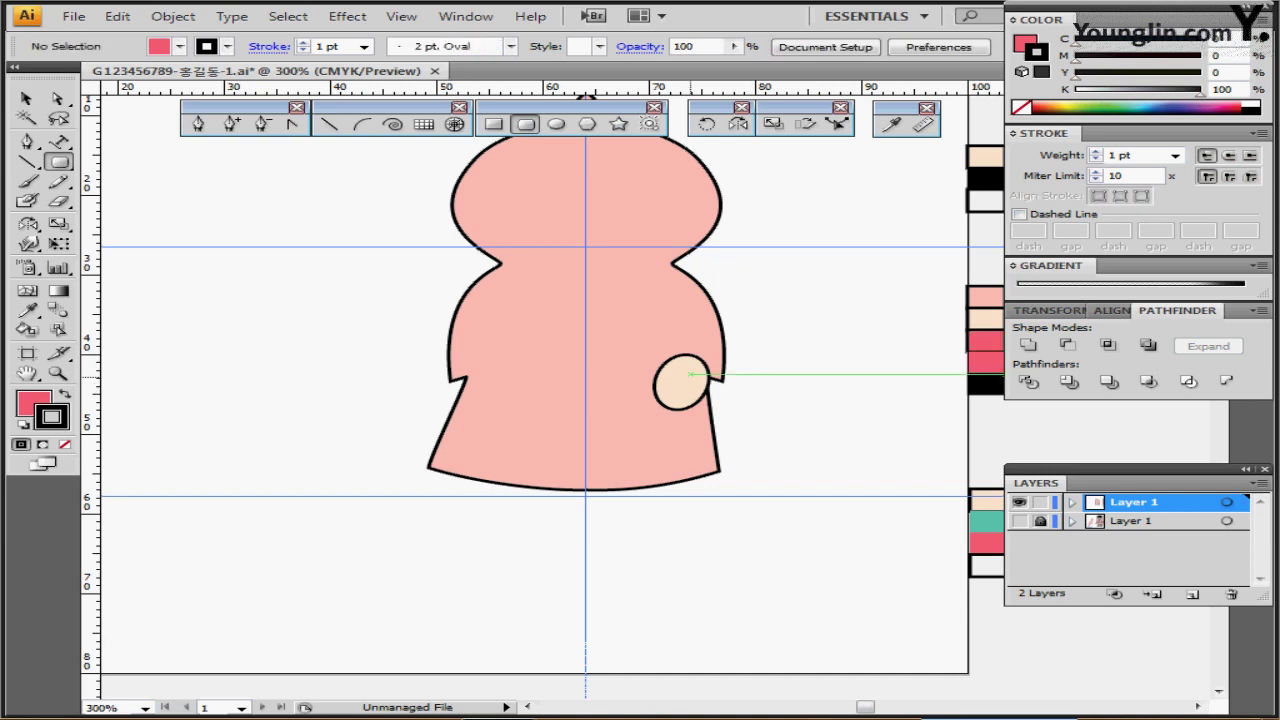
left_click(712, 376)
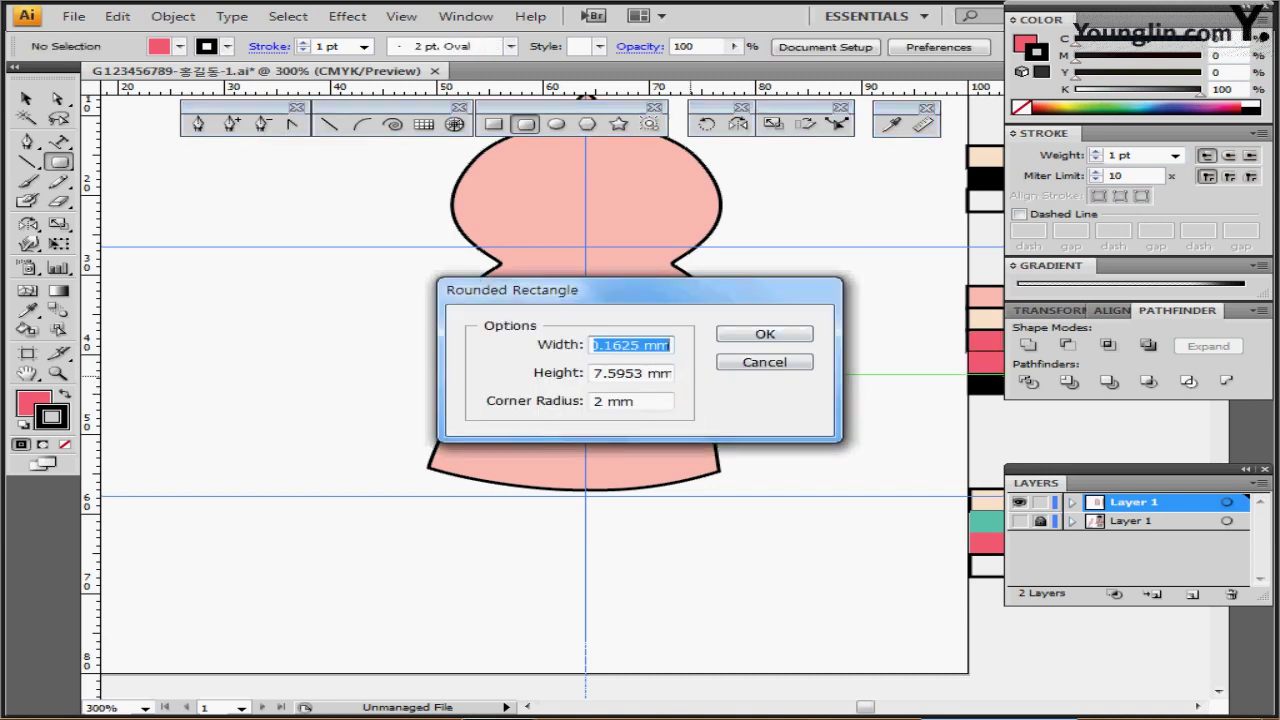
key("Tab")
type("7")
key("shift+Tab")
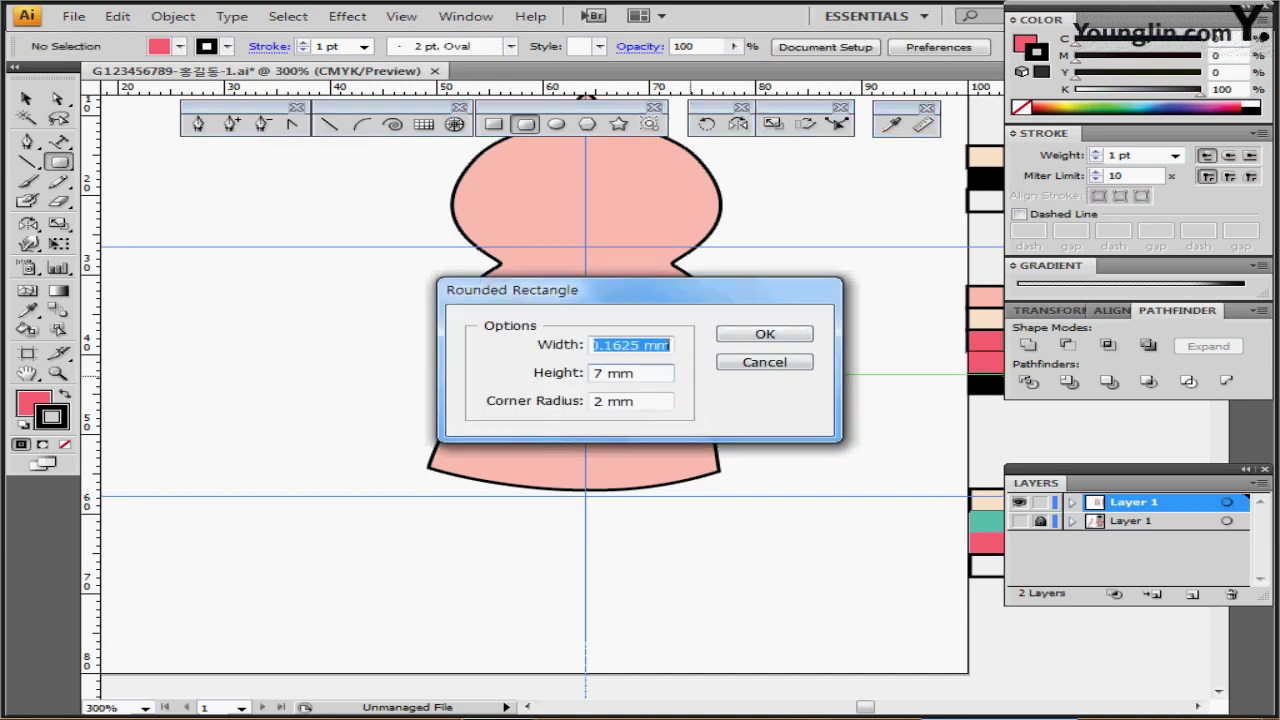
key("shift+Tab")
key("shift+Tab")
key("shift+Tab")
key("shift+Tab")
key("shift+Tab")
type("7")
key("Tab")
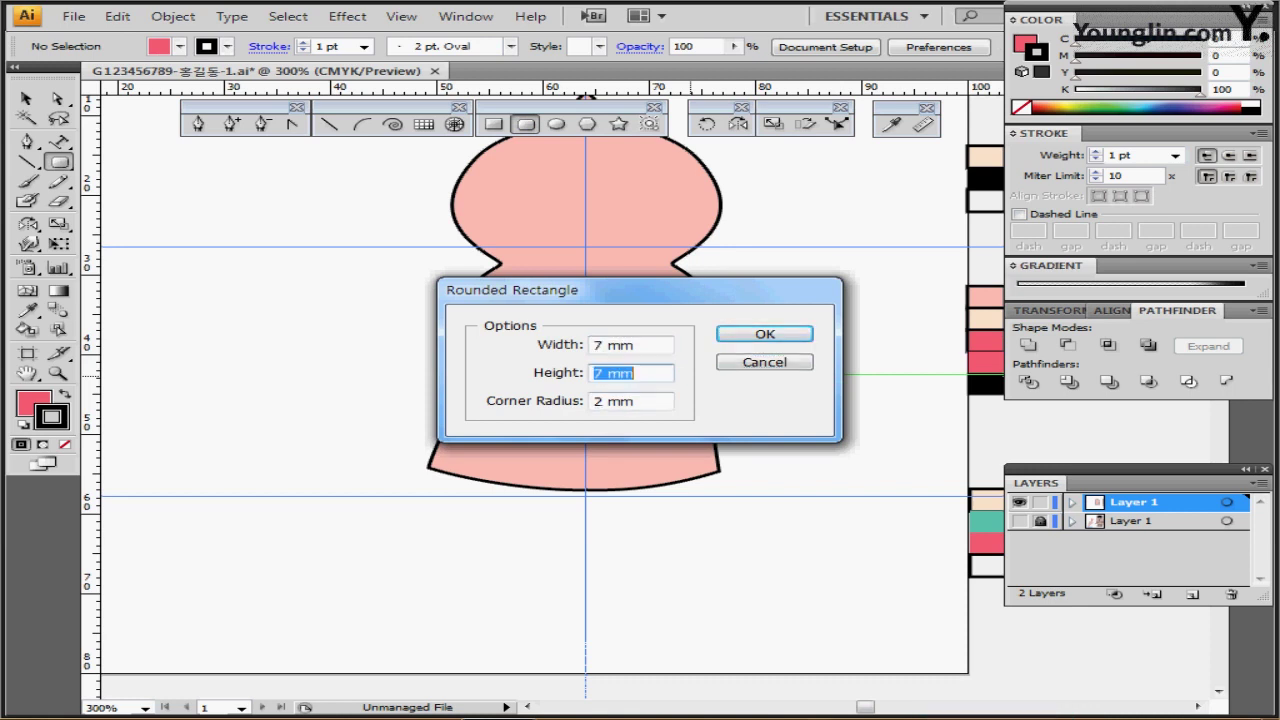
type("9")
key("Tab")
type("5")
key("Return")
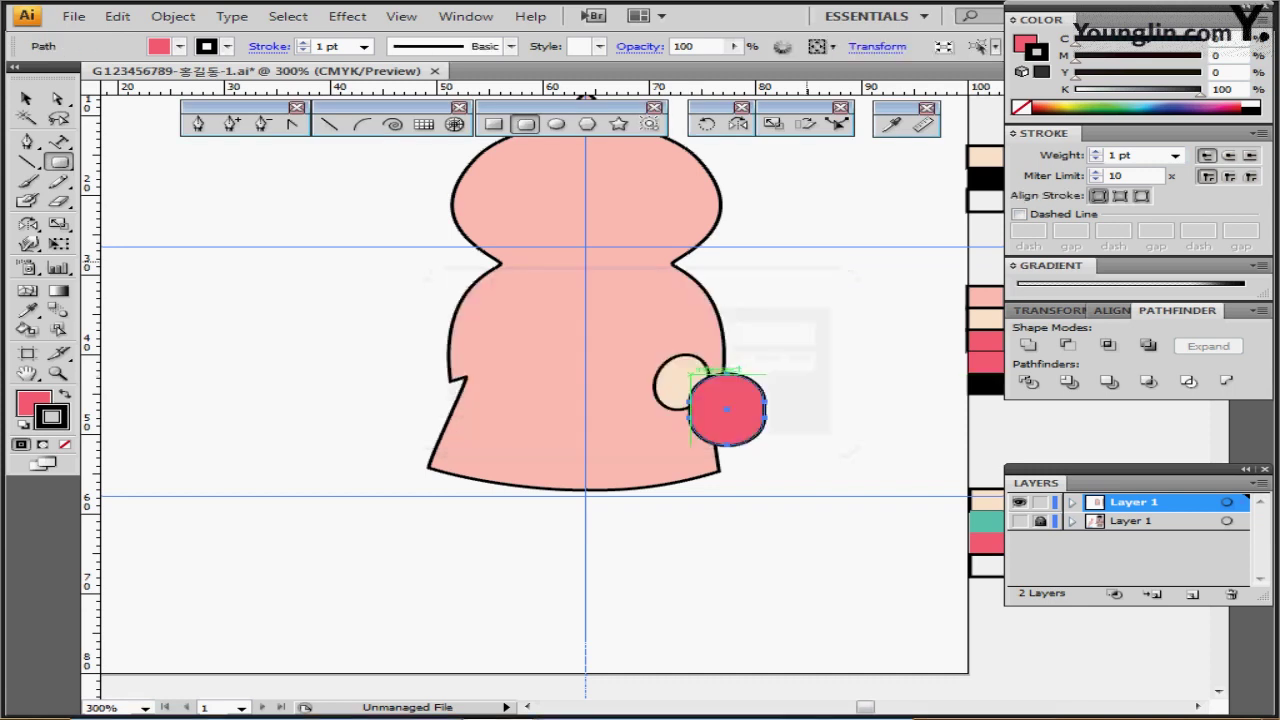
- Move the dark pink rounded rectangle over the lower part of the beige hand at the right sleeve
left_click_drag(749, 416, 712, 411)
left_click(708, 416, "ctrl")
left_click_drag(632, 395, 693, 396)
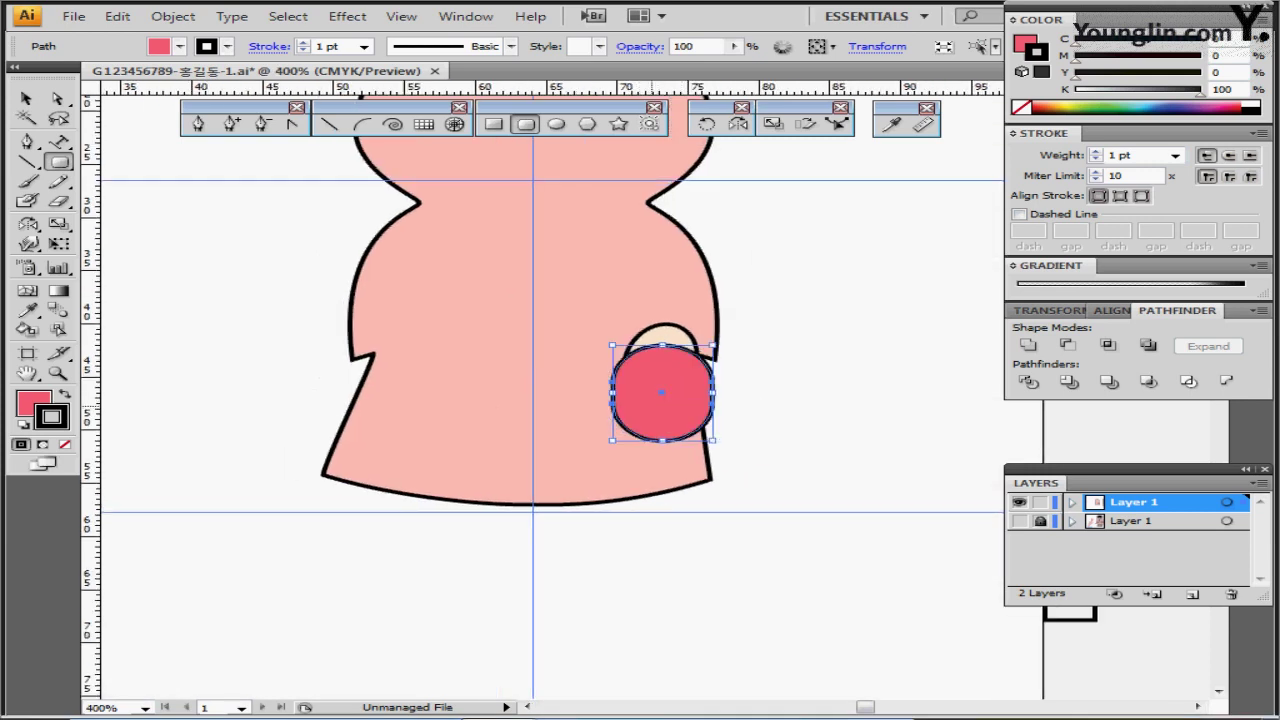
- Isolate the rounded rectangle and delete its upper anchor points to leave an open half-round pocket shape
double_click(664, 407, "ctrl")
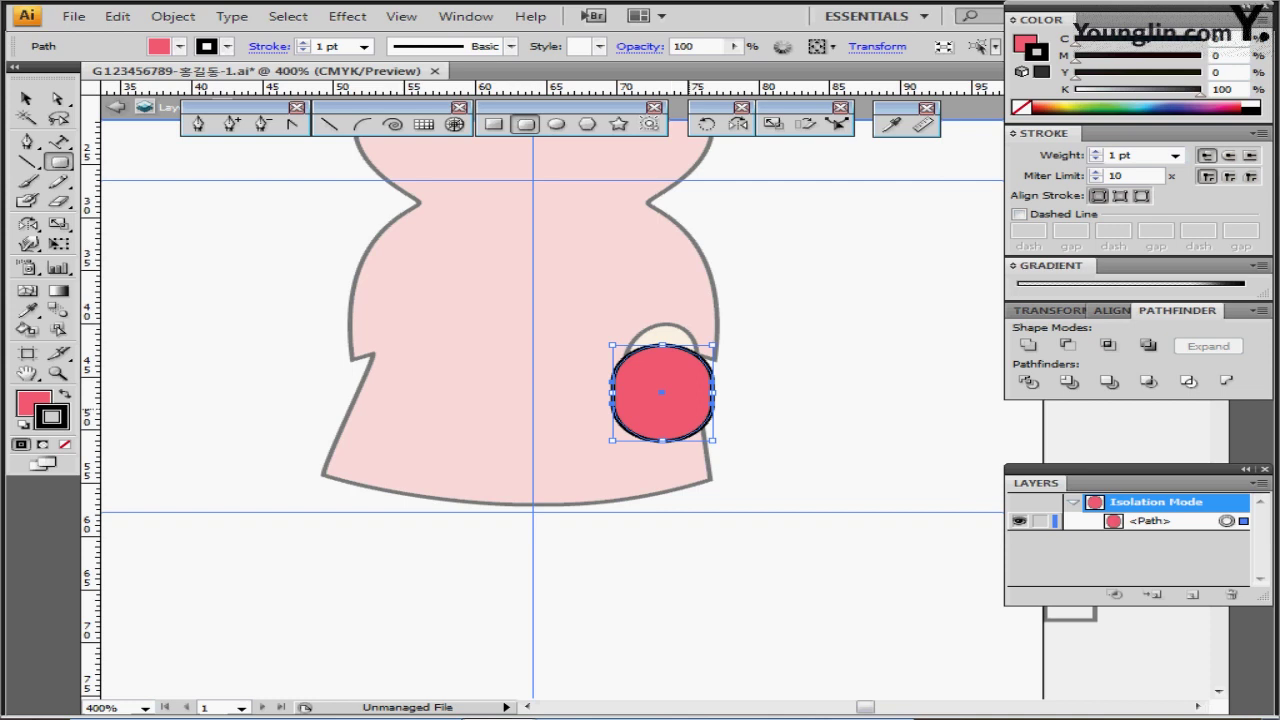
key("a")
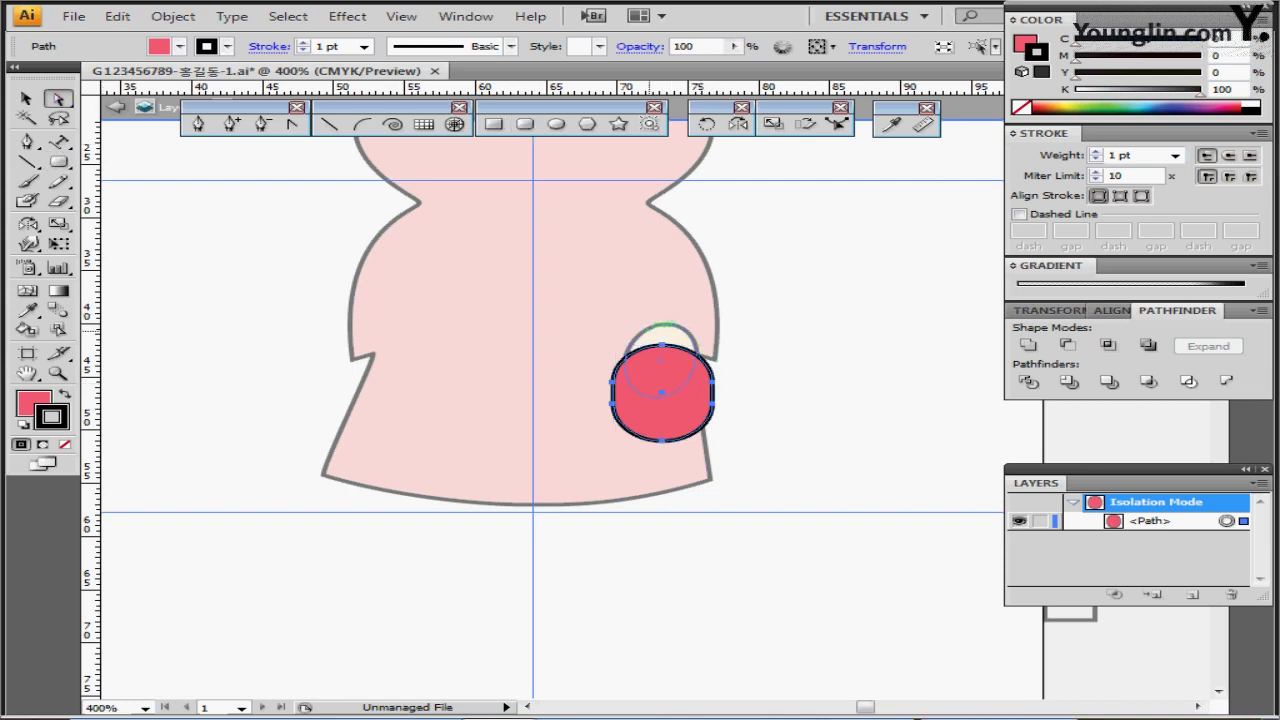
left_click_drag(646, 292, 688, 350)
key("Delete")
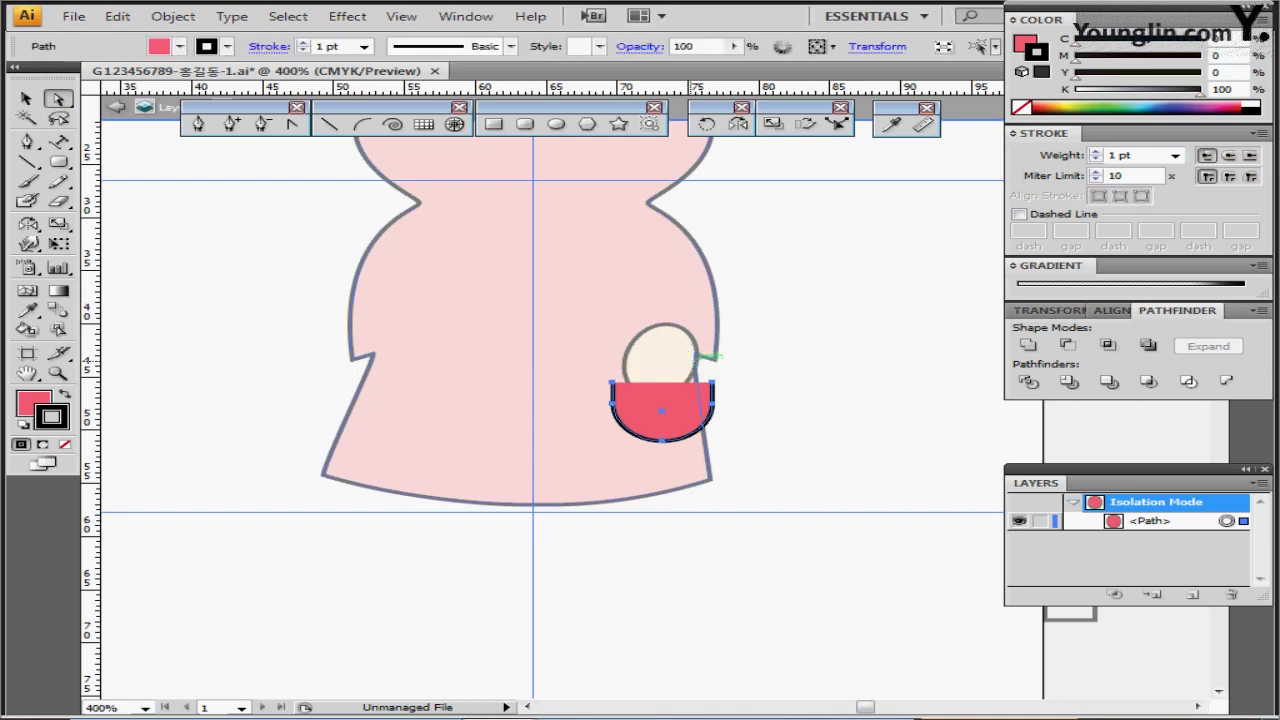
- Move the pocket up over the beige hand, rotate it slightly counterclockwise, and leave isolation mode with nothing selected
key("ctrl")
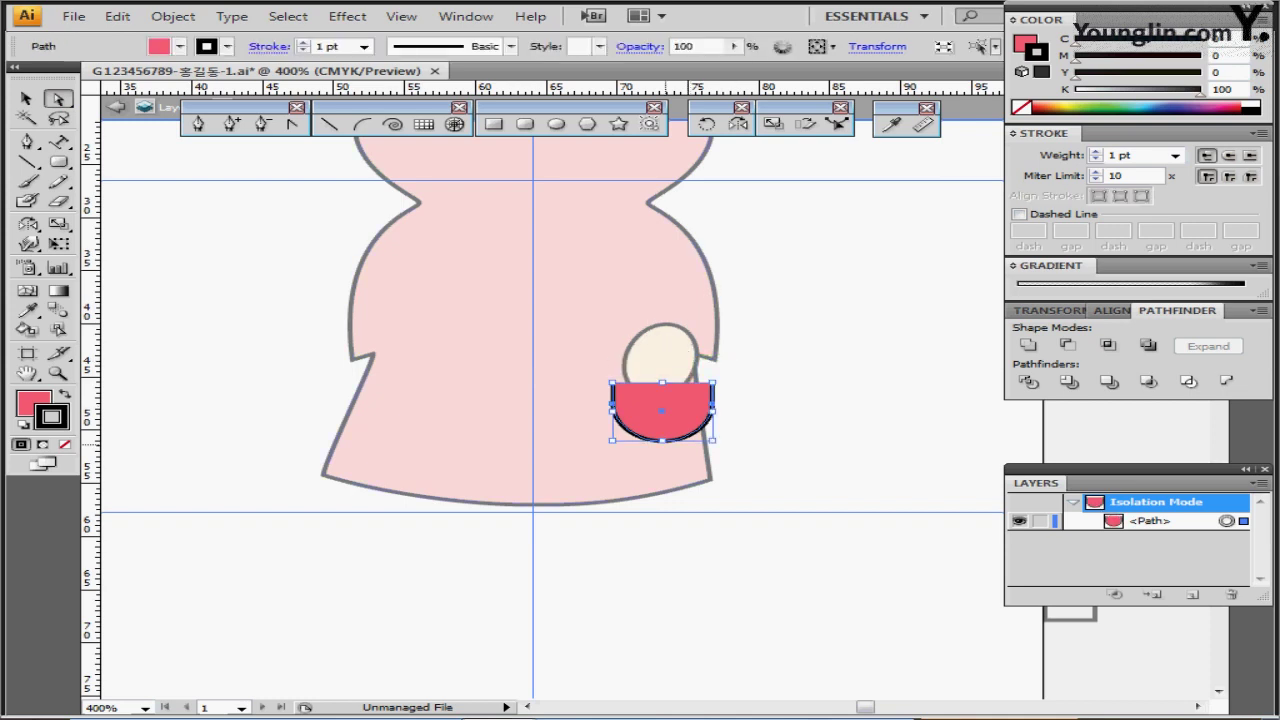
left_click_drag(662, 410, 675, 410)
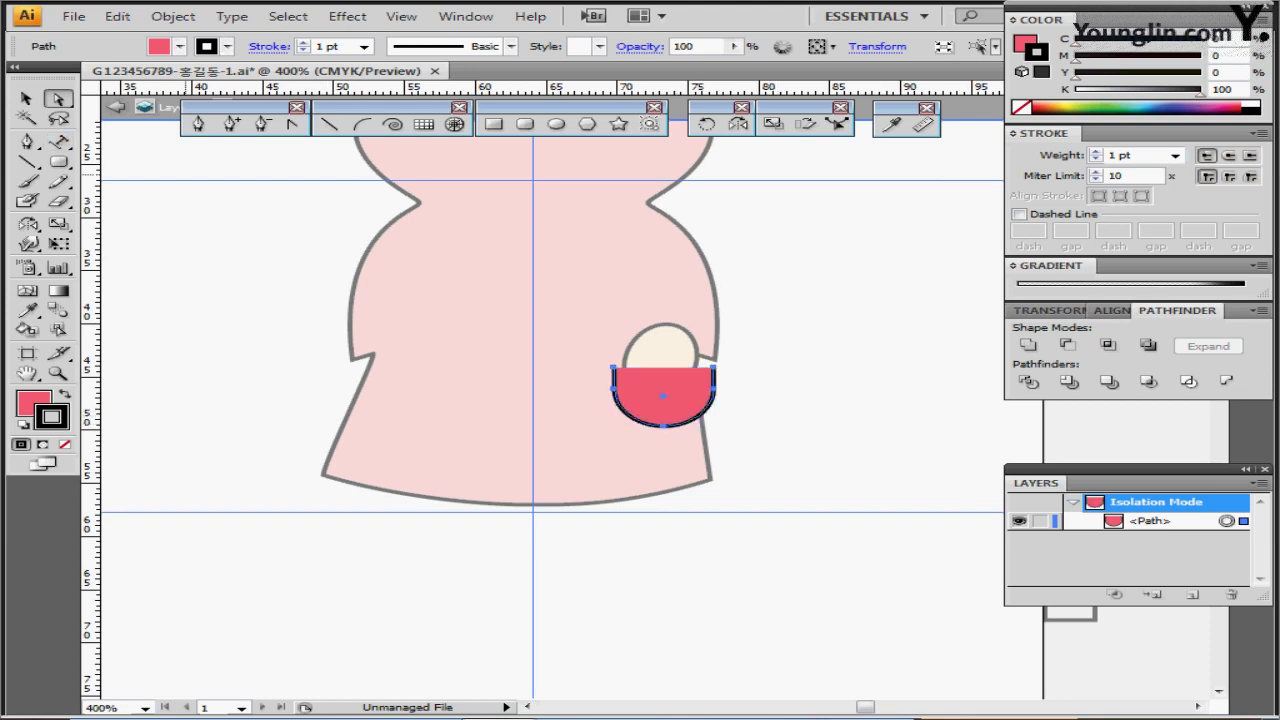
left_click(27, 99)
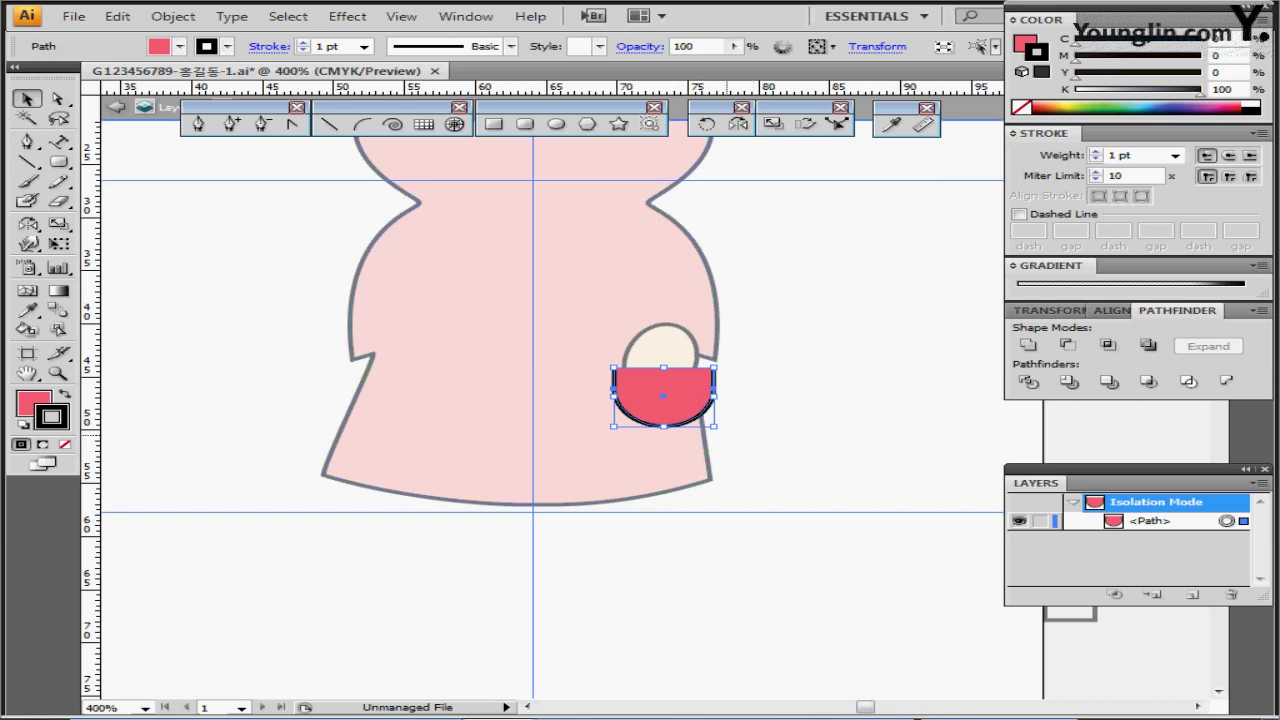
left_click_drag(715, 428, 748, 428)
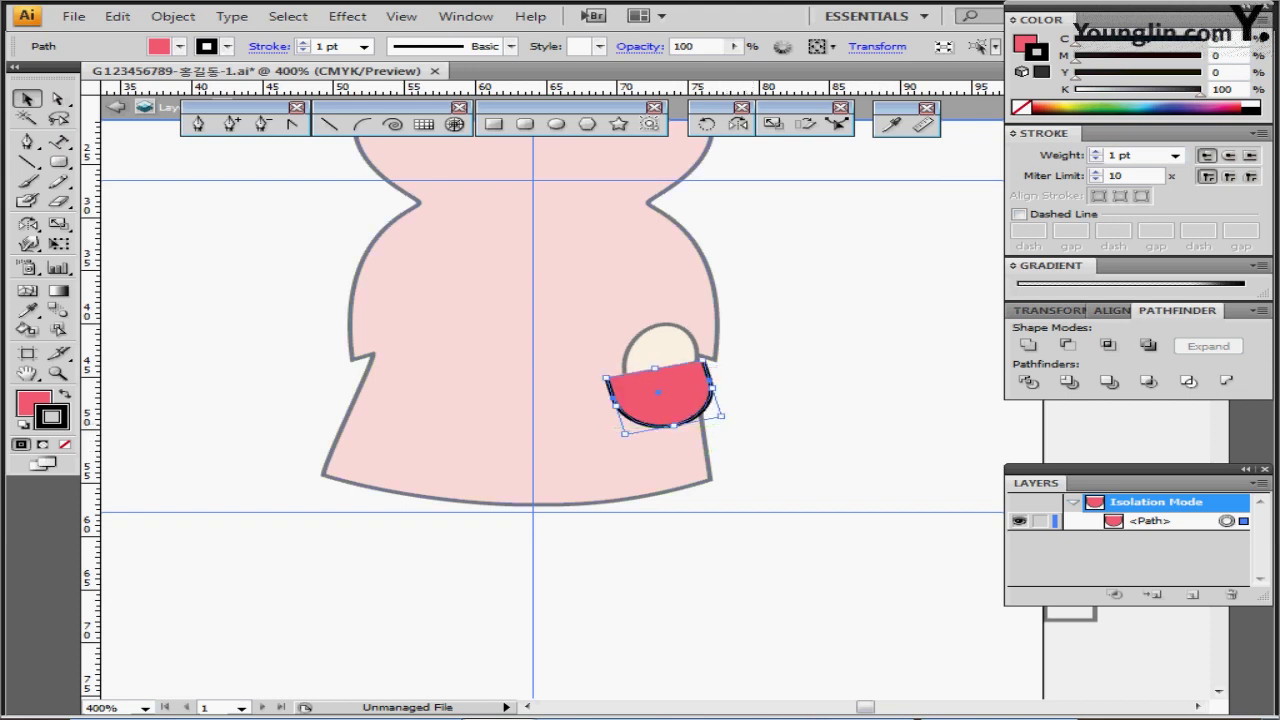
left_click_drag(694, 393, 750, 420)
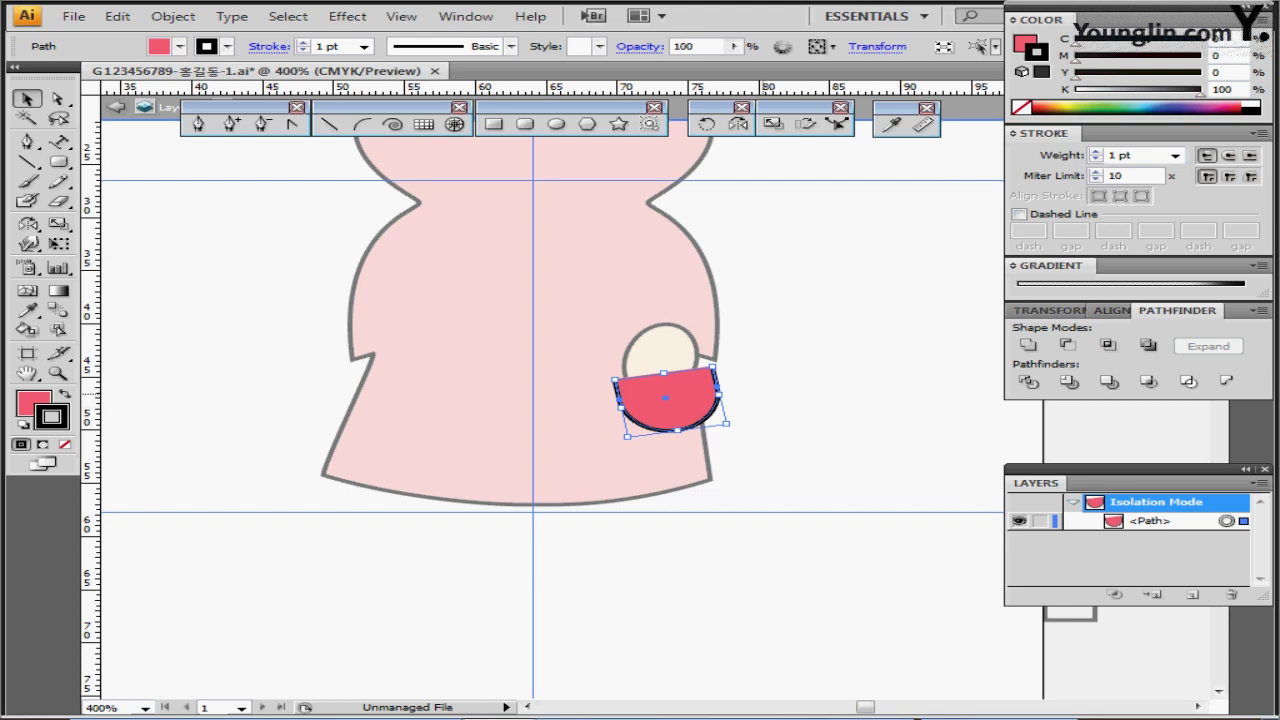
left_click(765, 394)
key("Tab")
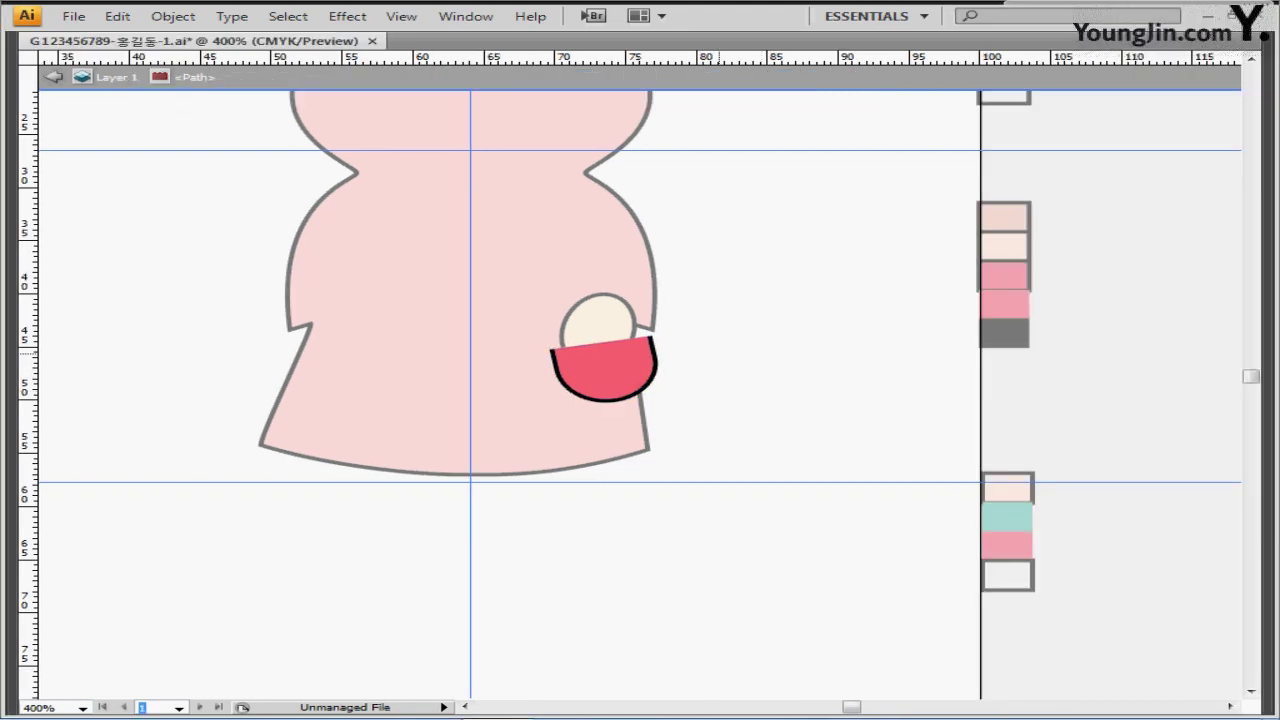
key("Tab")
key("Escape")
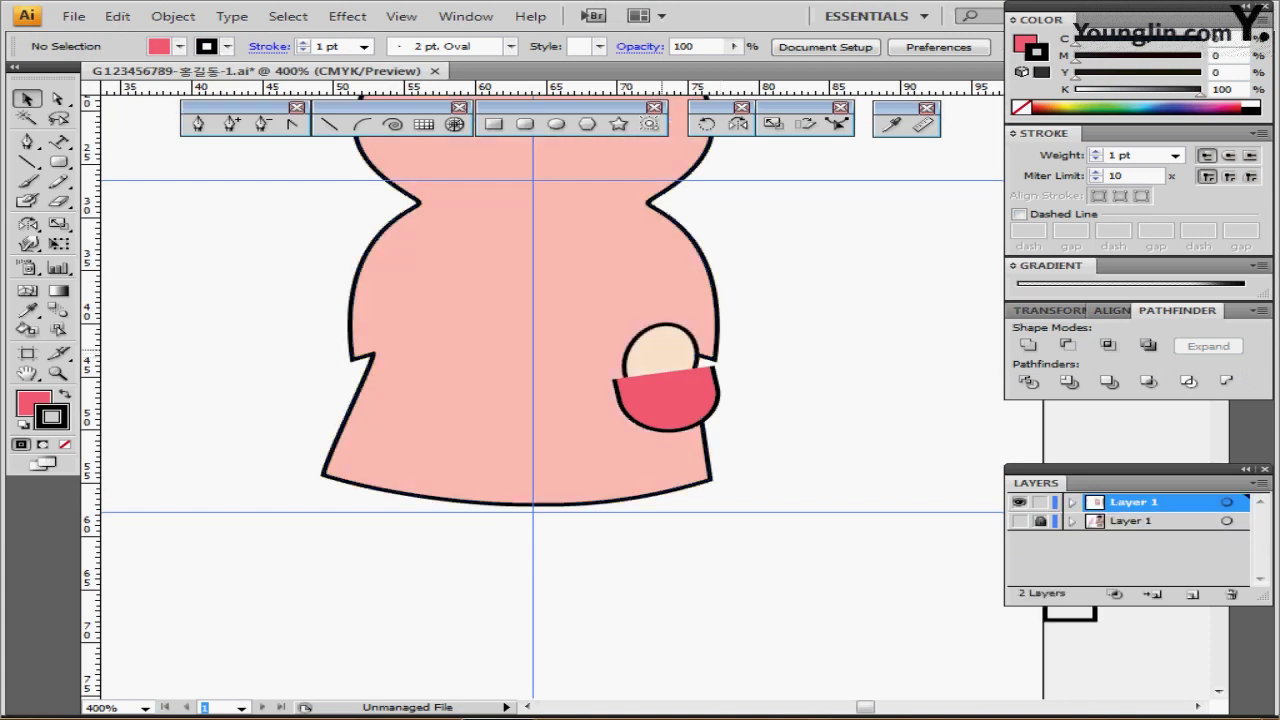
- Show the reference in Outline mode and select its right sleeve line to adopt the pale pink fill, leaving the reference layer locked again
left_click_drag(662, 335, 735, 414)
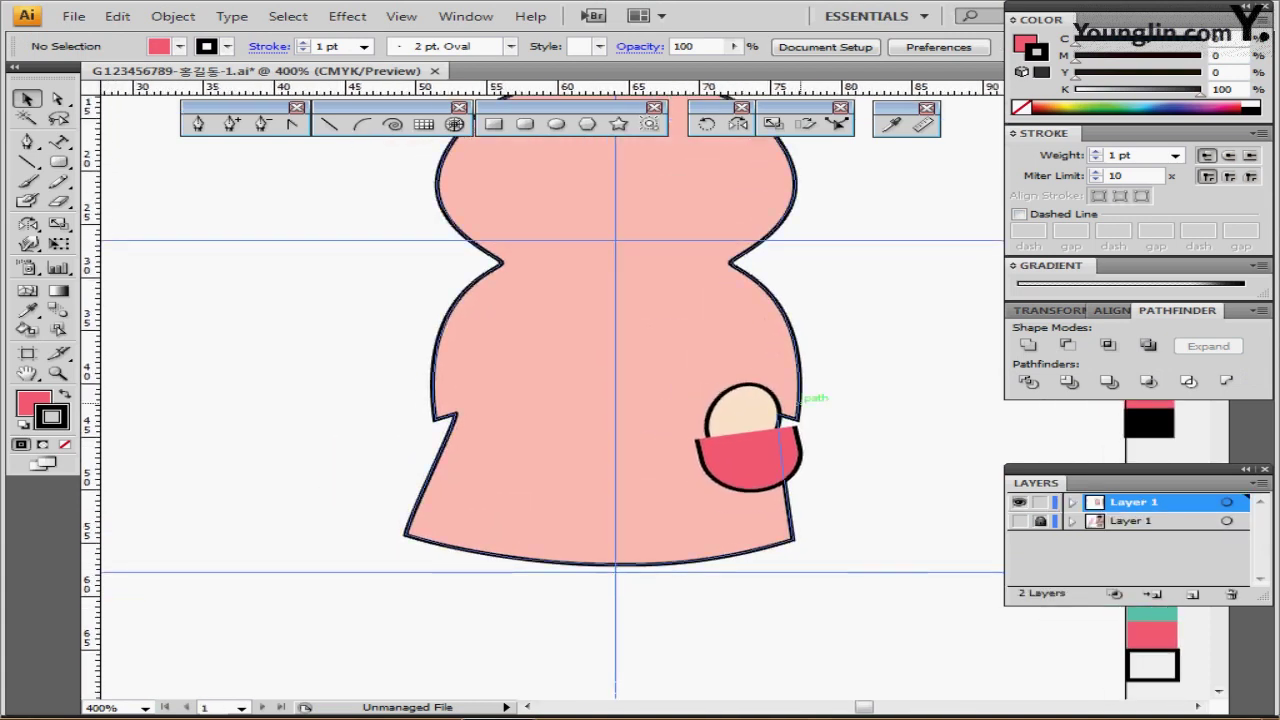
scroll(742, 430, "up", 1)
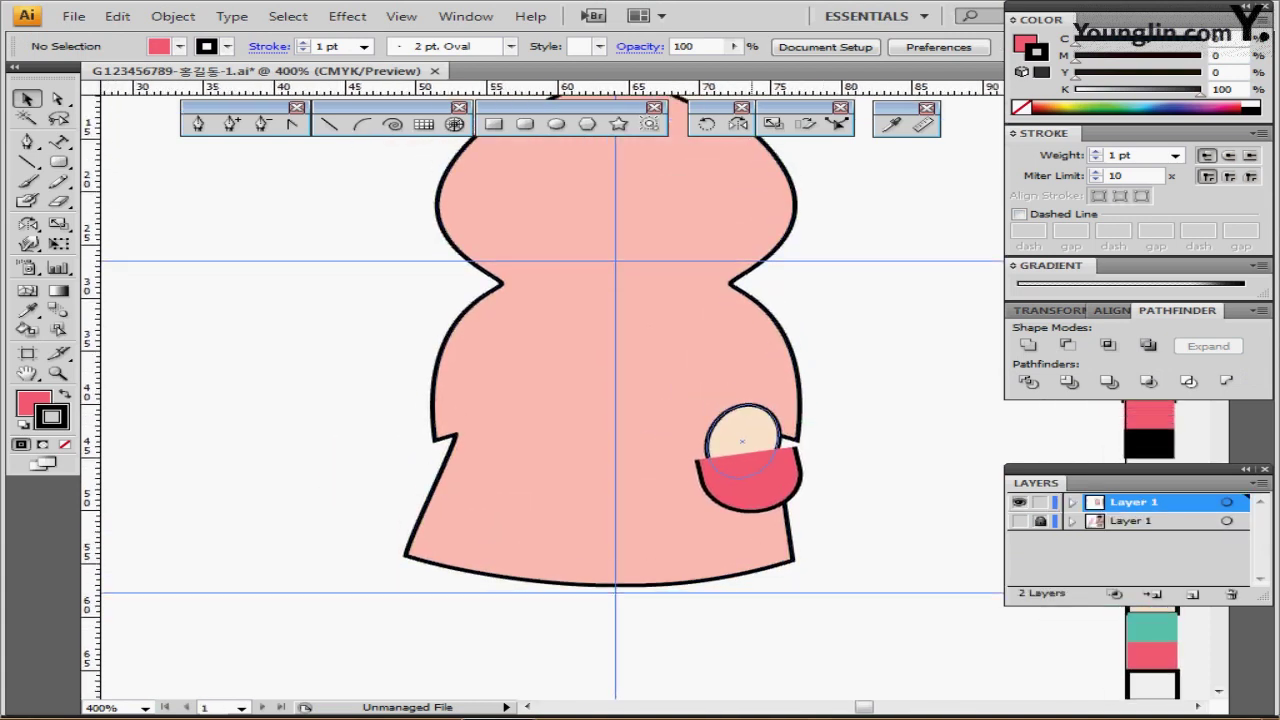
left_click_drag(753, 412, 702, 404)
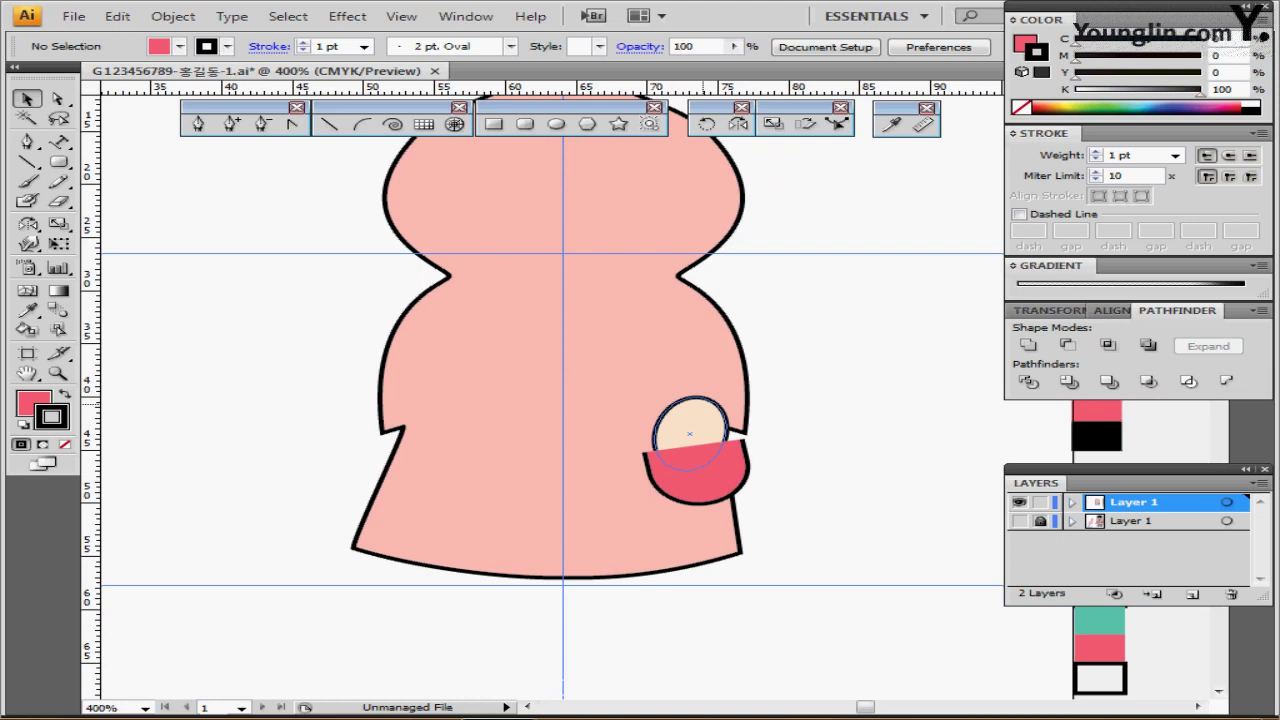
key("ctrl+y")
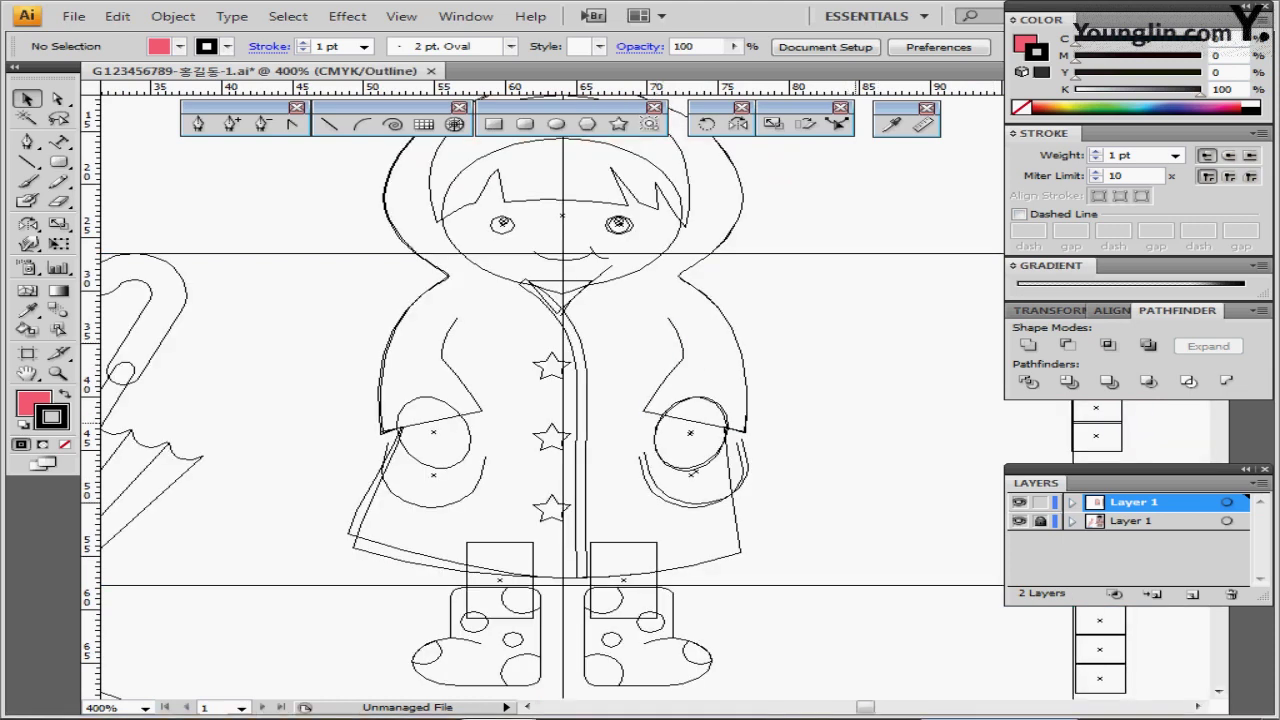
left_click(1041, 521)
left_click(672, 373)
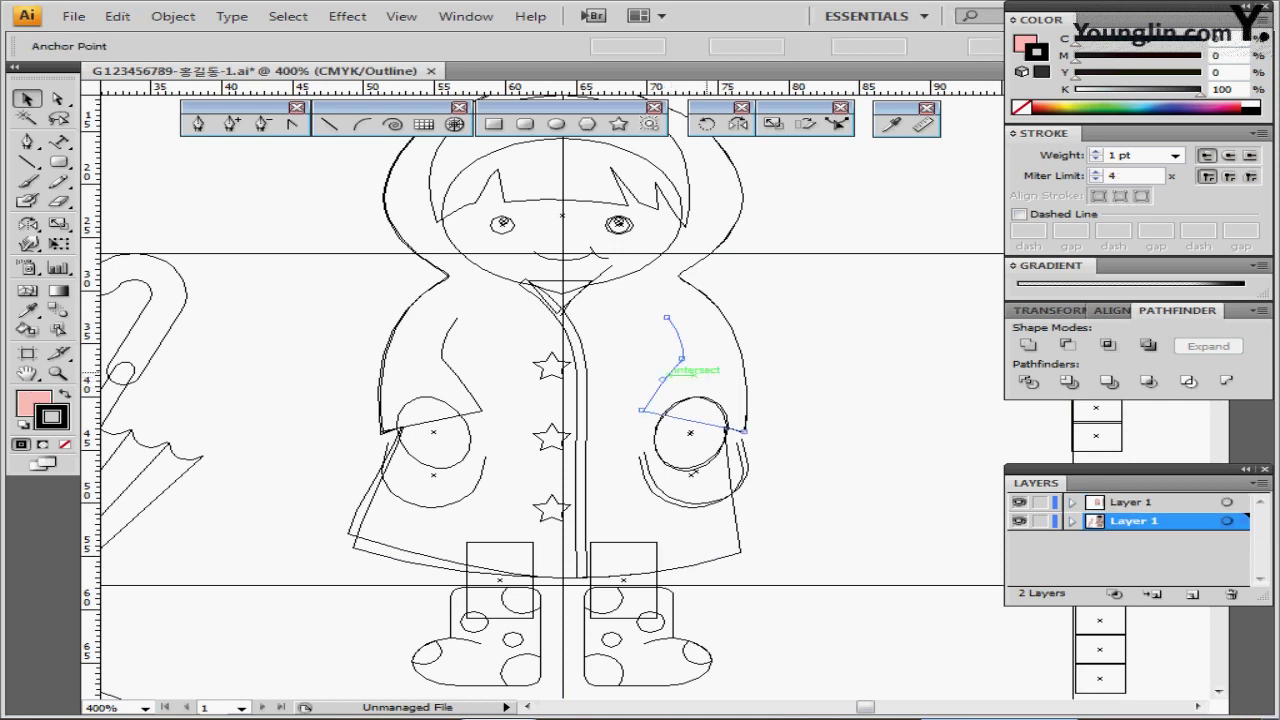
left_click(744, 361)
left_click(802, 420)
left_click(1040, 521)
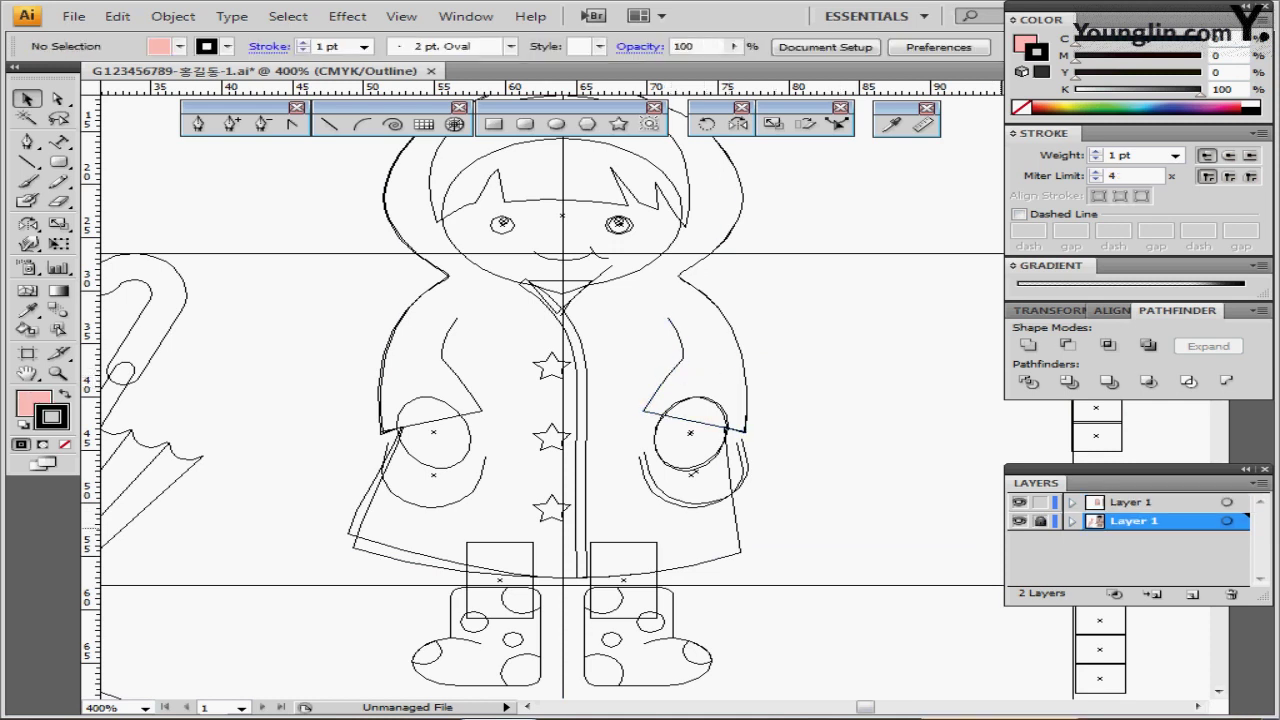
- On the drawing layer, trace the right sleeve's cuff and inner edge with the Pen tool, curving the last segment up along the reference
left_click(1130, 502)
key("p")
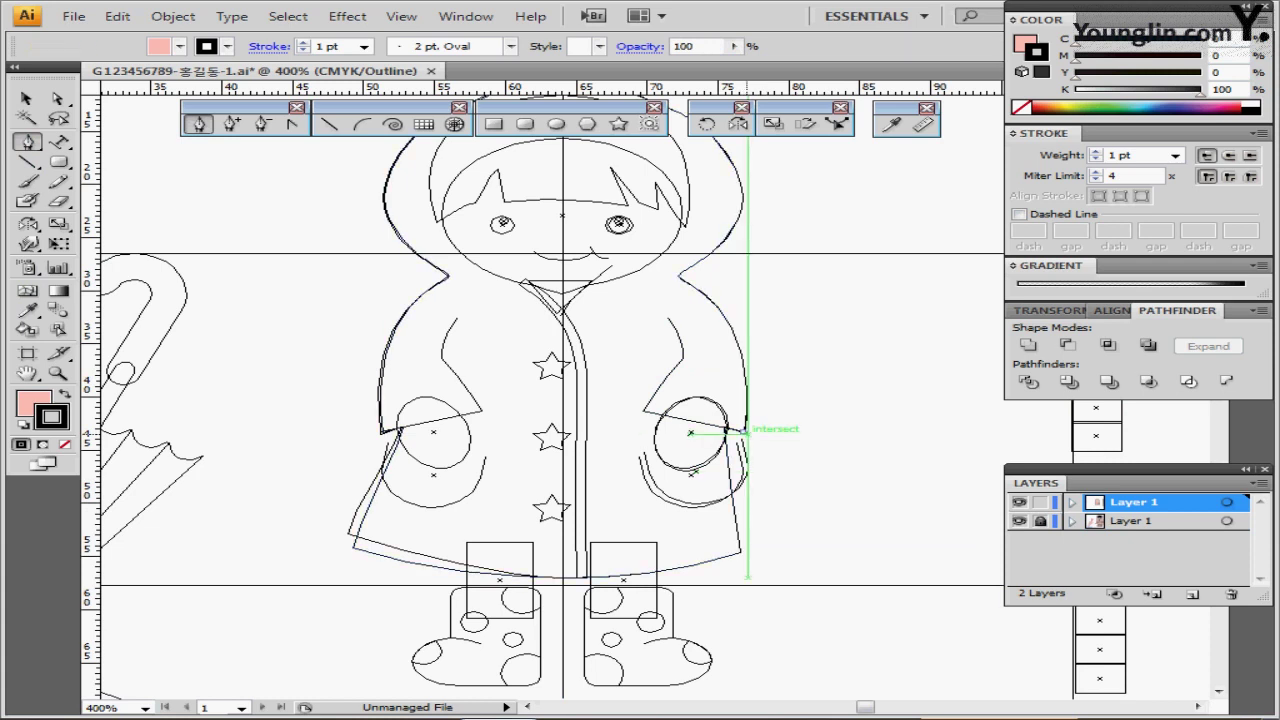
left_click(668, 320)
left_click(640, 408)
left_click(745, 430)
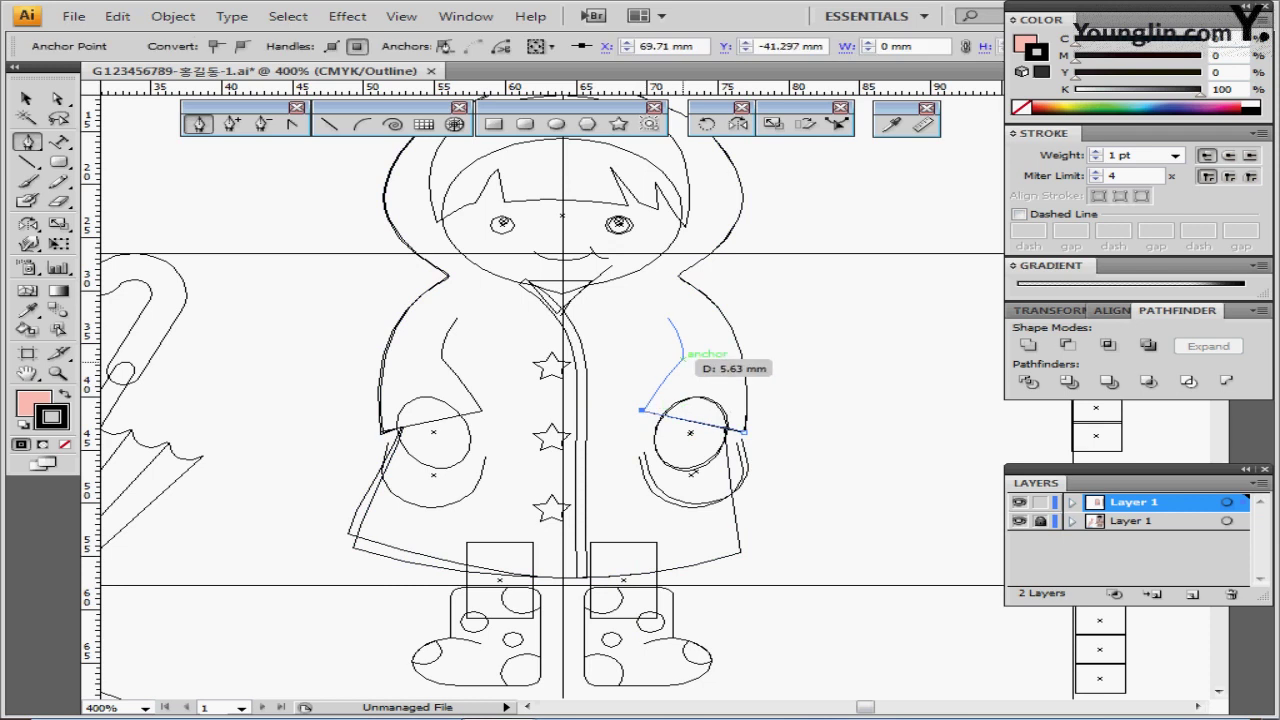
left_click_drag(682, 357, 654, 305)
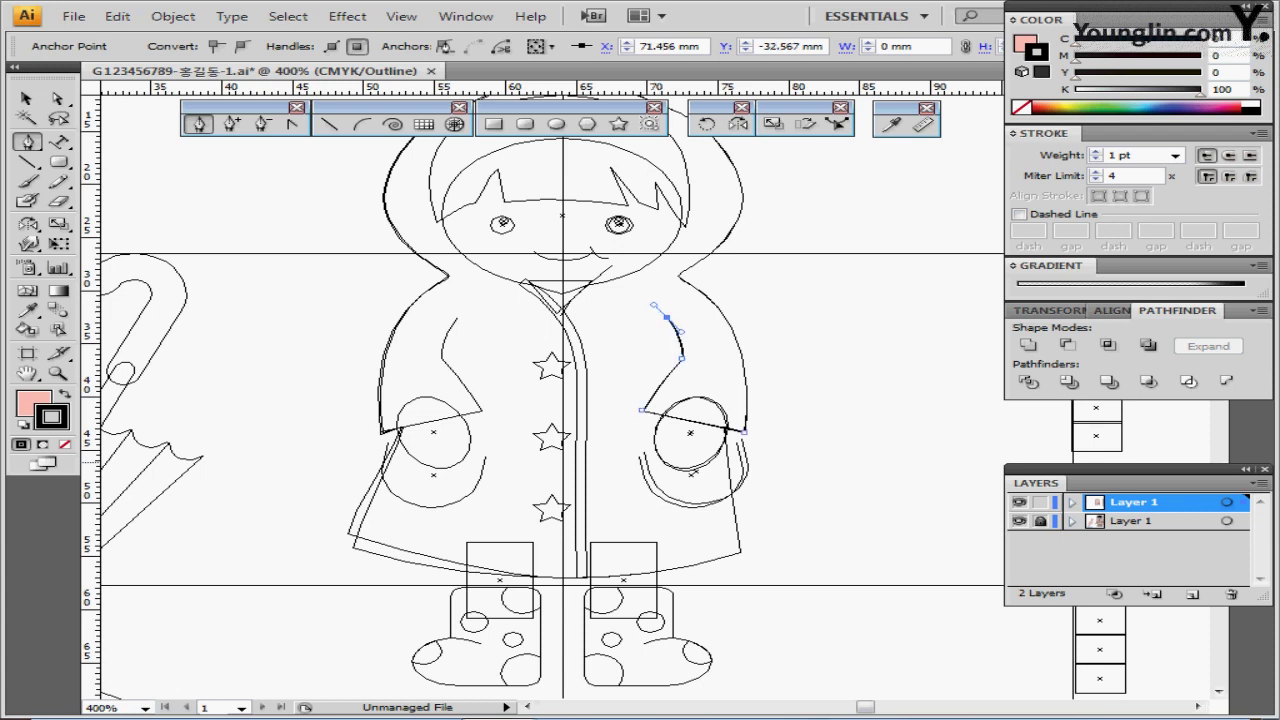
- Return the drawing to Preview mode, hide the reference layer, and deselect the new sleeve line
key("ctrl+y")
left_click(1019, 521)
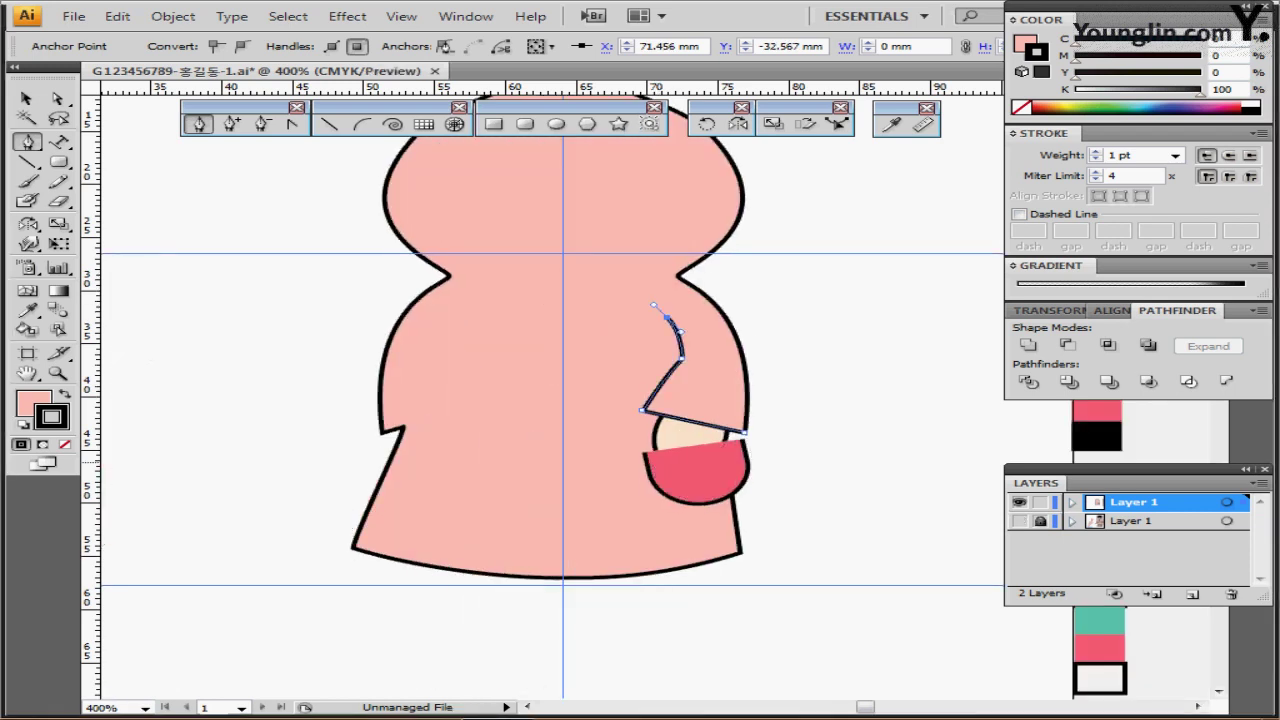
key("ctrl+minus")
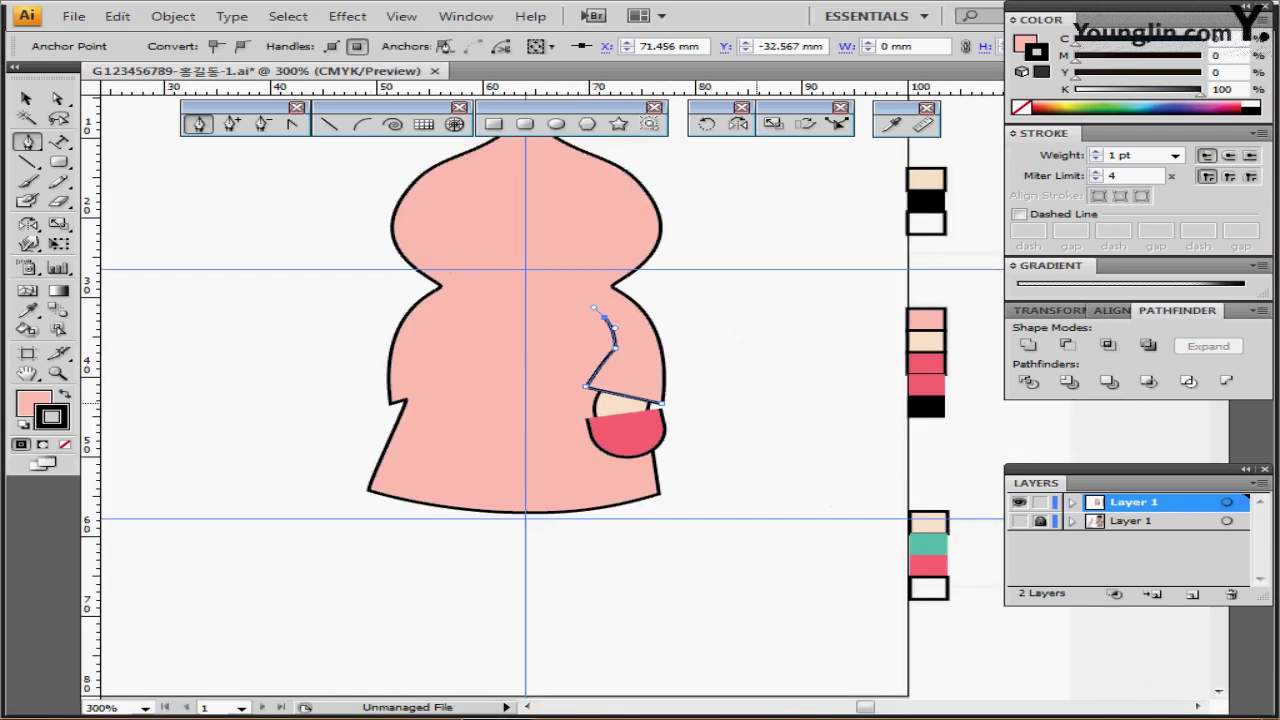
left_click_drag(802, 417, 810, 430)
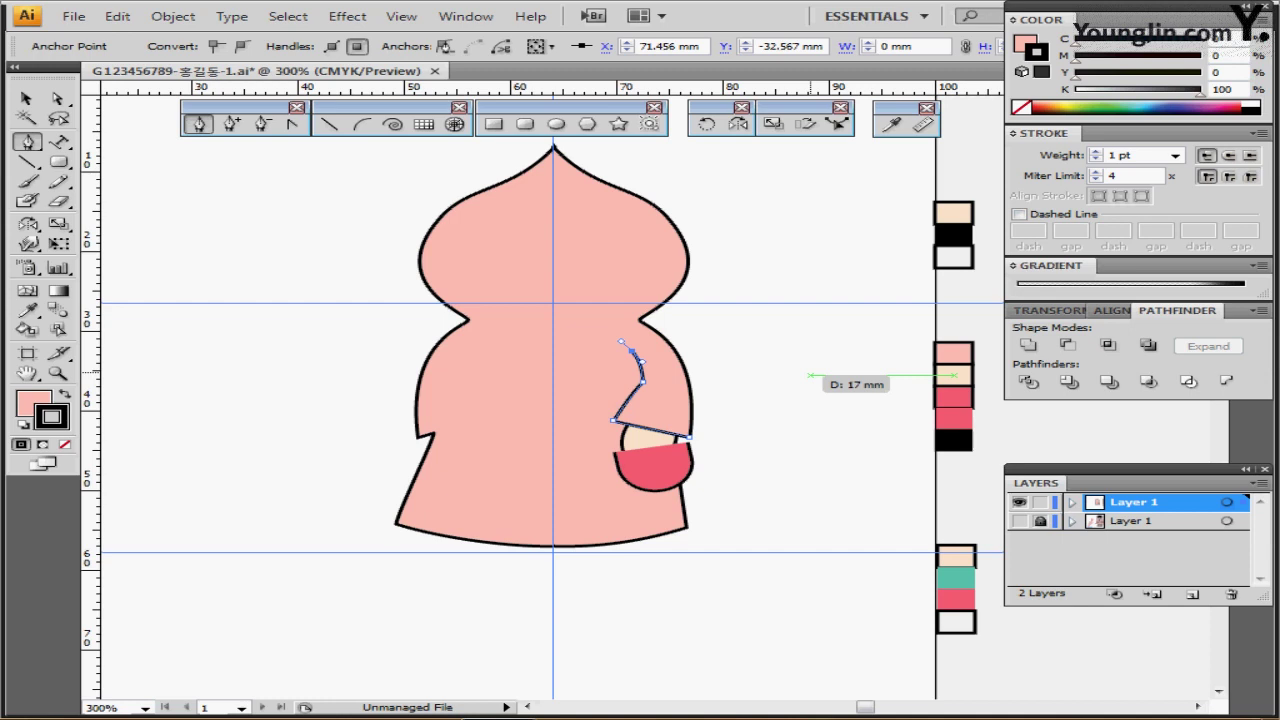
key("ctrl+plus")
key("ctrl+plus")
key("ctrl+plus")
key("ctrl+plus")
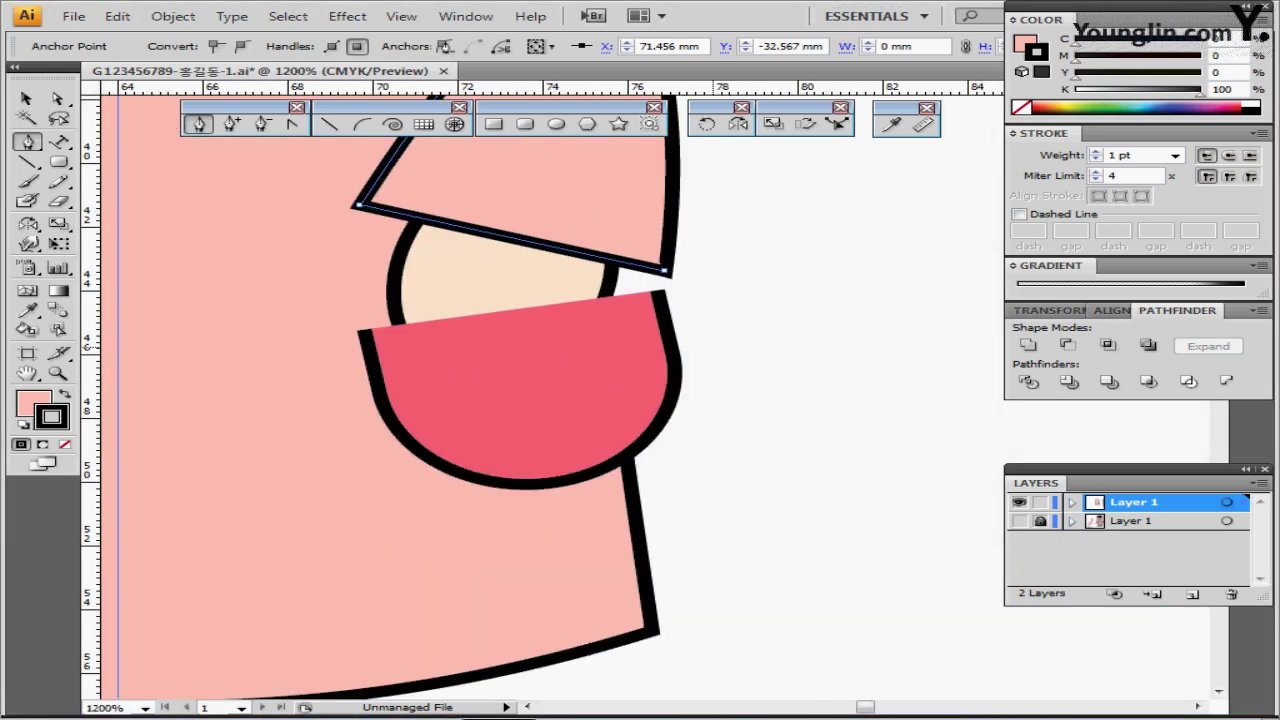
left_click_drag(692, 347, 722, 385)
left_click(778, 340, "ctrl")
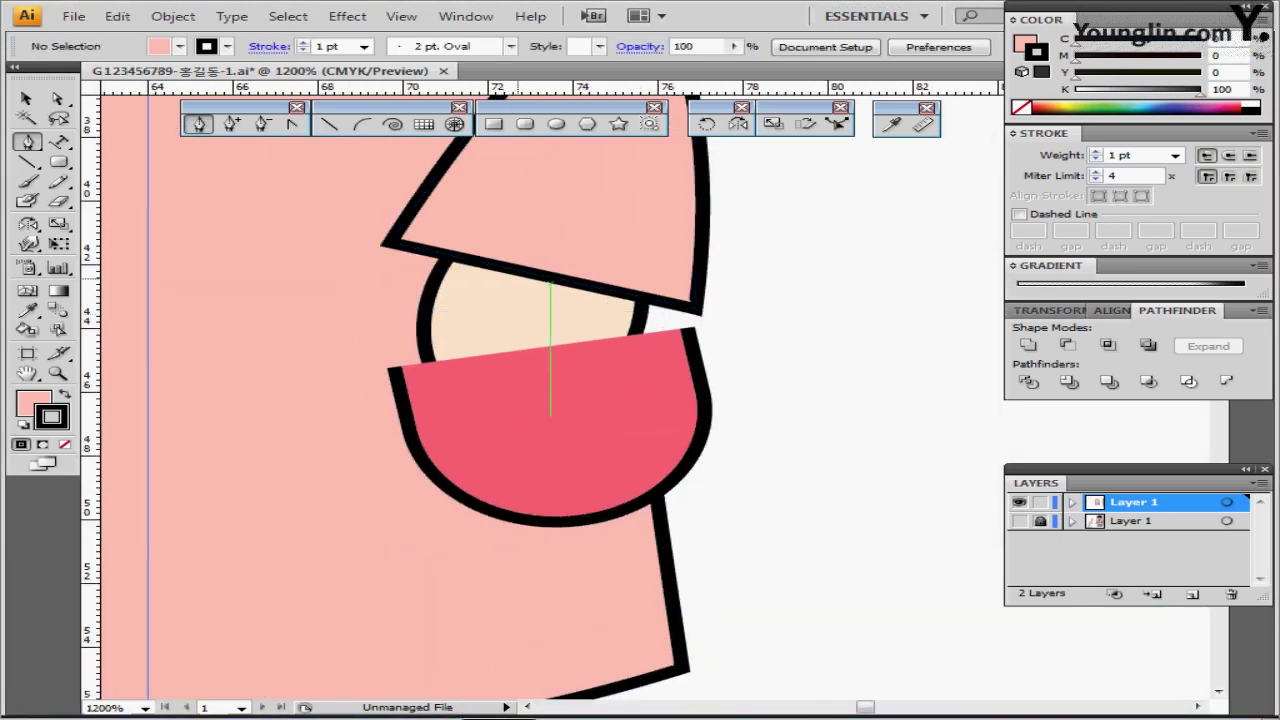
- Direct-select the overlapping end points of the right sleeve cuff and coat outline, average them on both axes, and deselect
key("a")
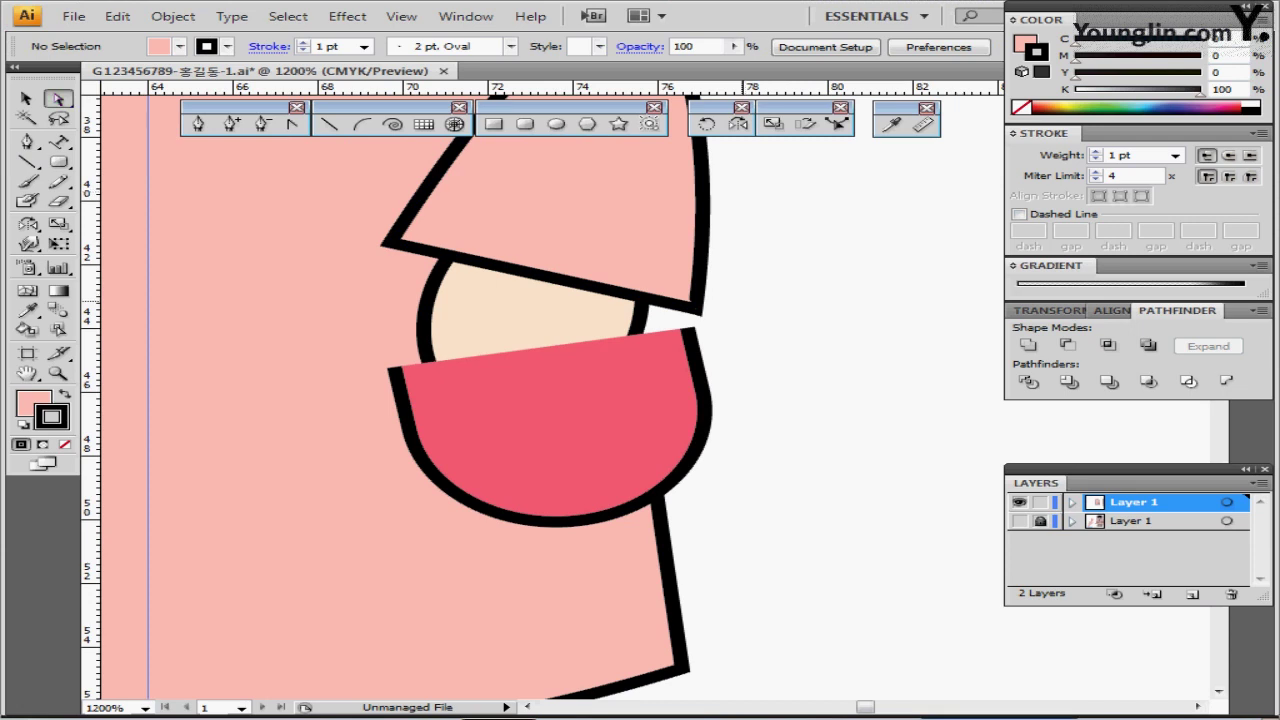
left_click_drag(742, 291, 664, 319)
left_click_drag(748, 279, 673, 318)
right_click(791, 256)
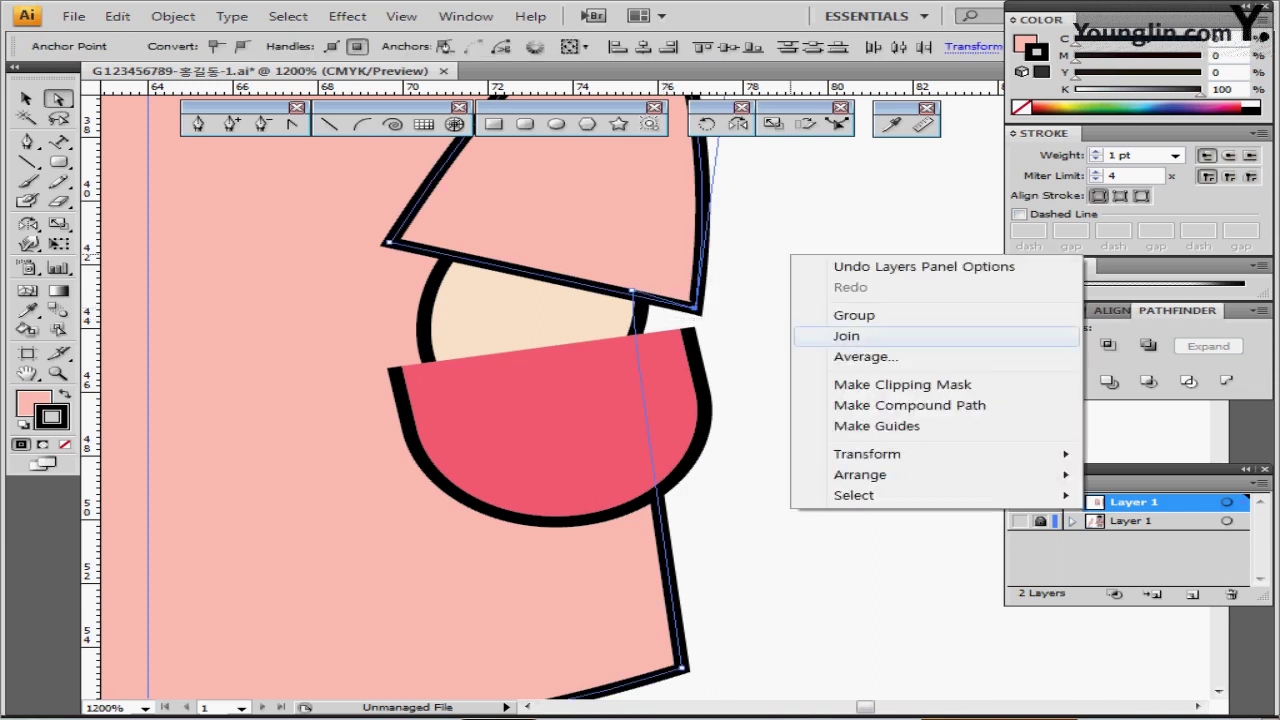
left_click(866, 356)
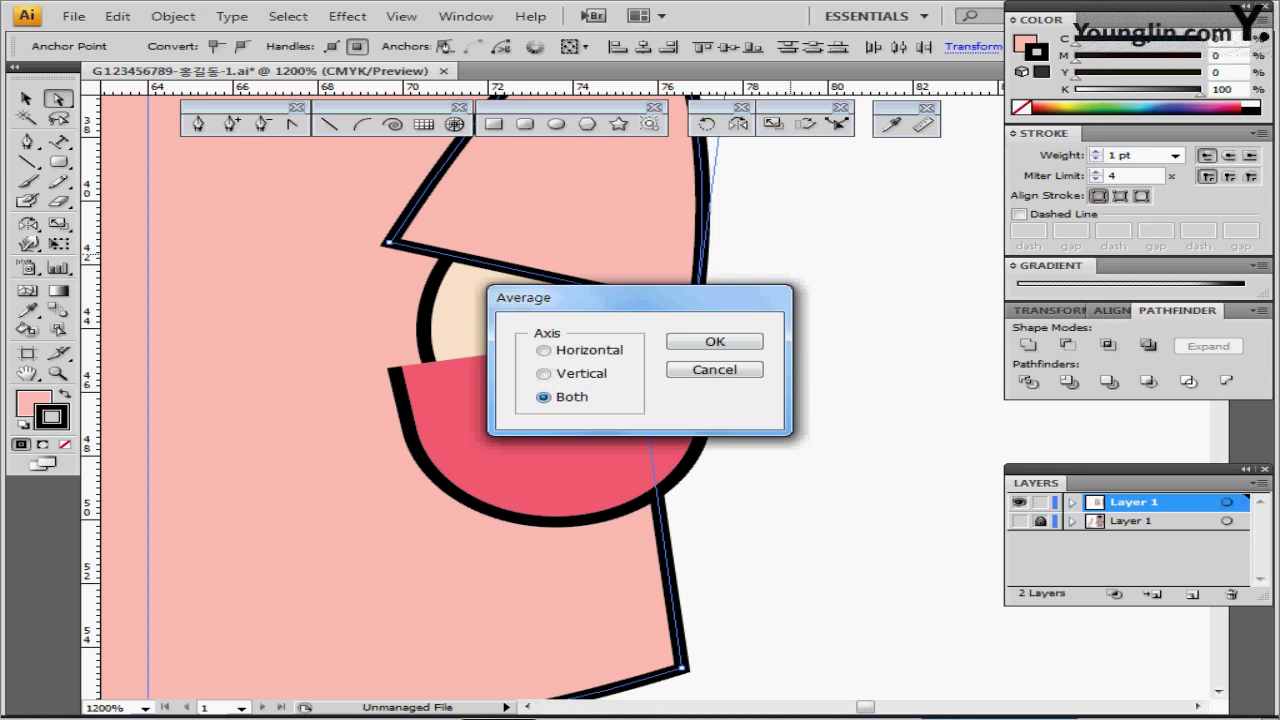
left_click_drag(560, 297, 828, 199)
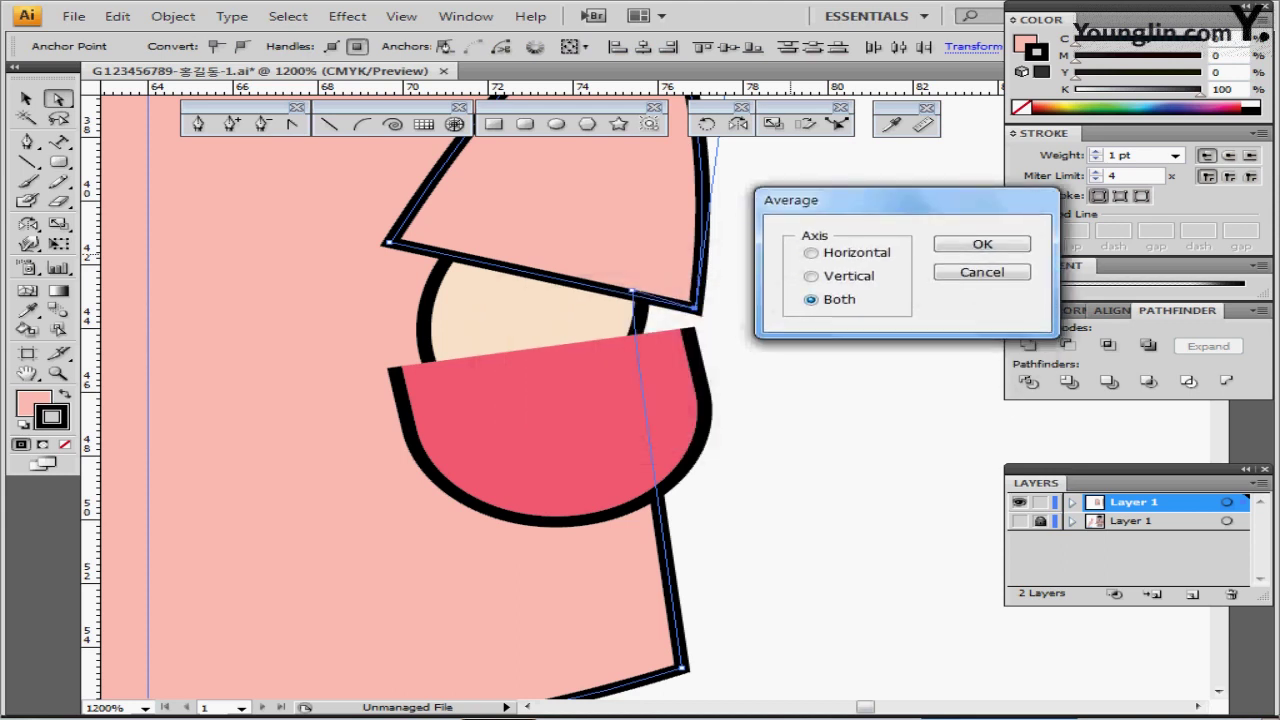
key("Return")
key("ctrl+minus")
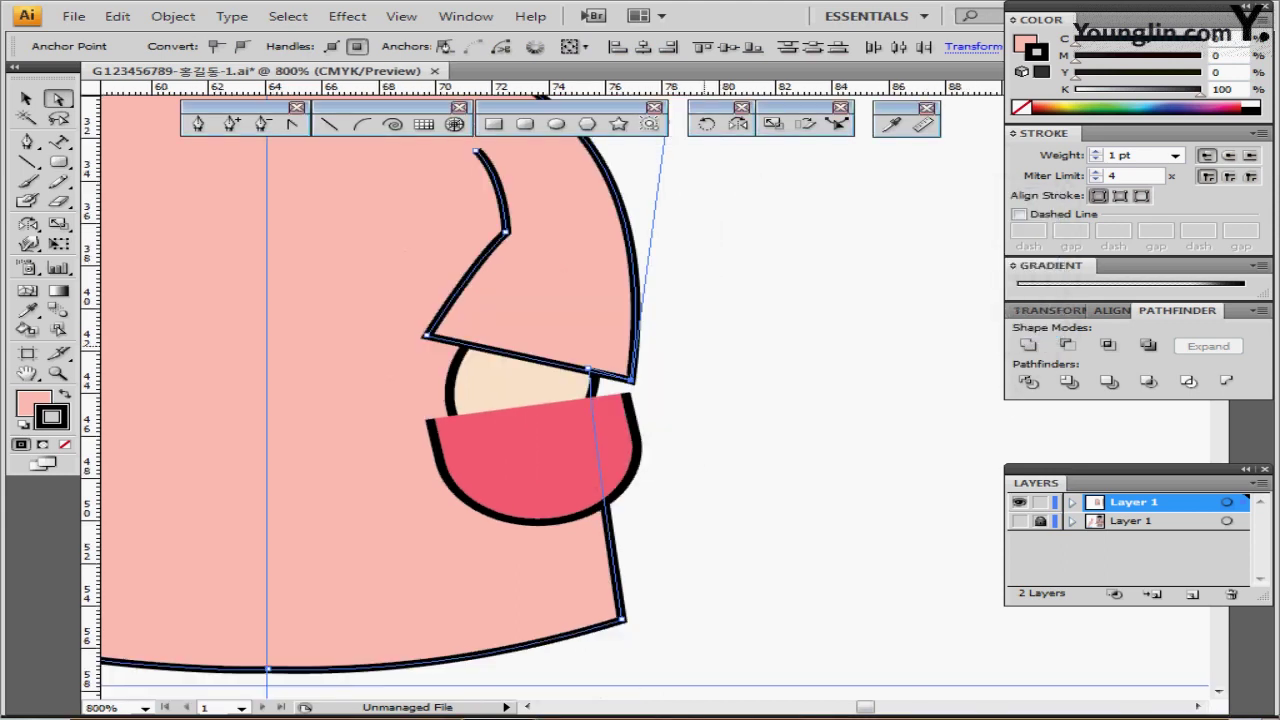
key("ctrl+minus")
left_click(710, 357, "ctrl+alt")
left_click_drag(710, 372, 892, 429)
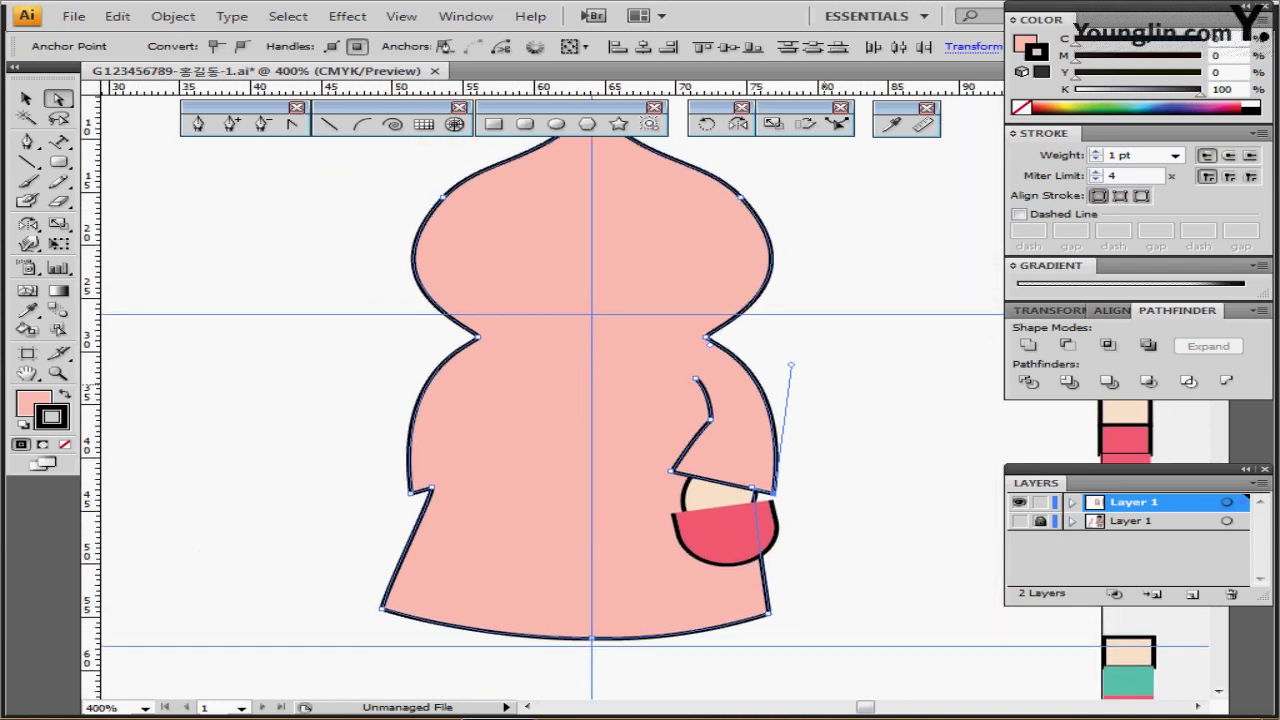
left_click(852, 378)
- Select the right sleeve line, hand and pocket together and reflect a copy across the vertical centre guide onto the other side
left_click(27, 100)
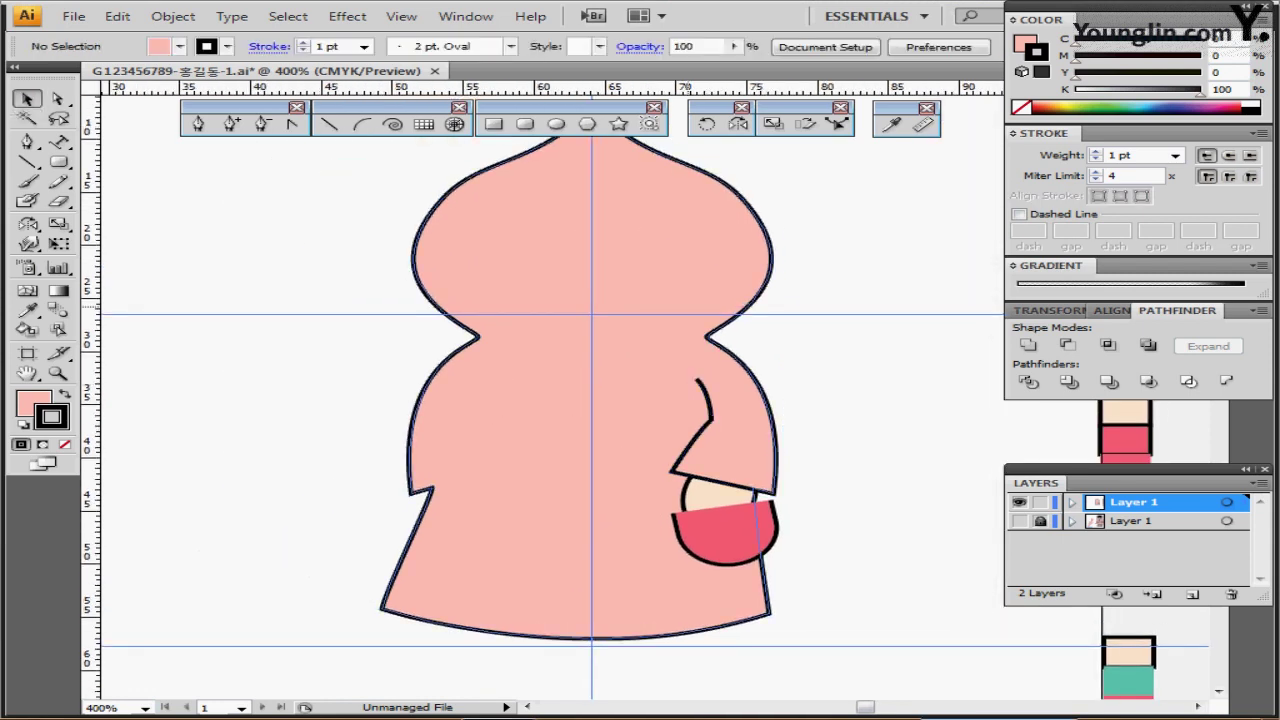
left_click(708, 446)
left_click(720, 518, "shift")
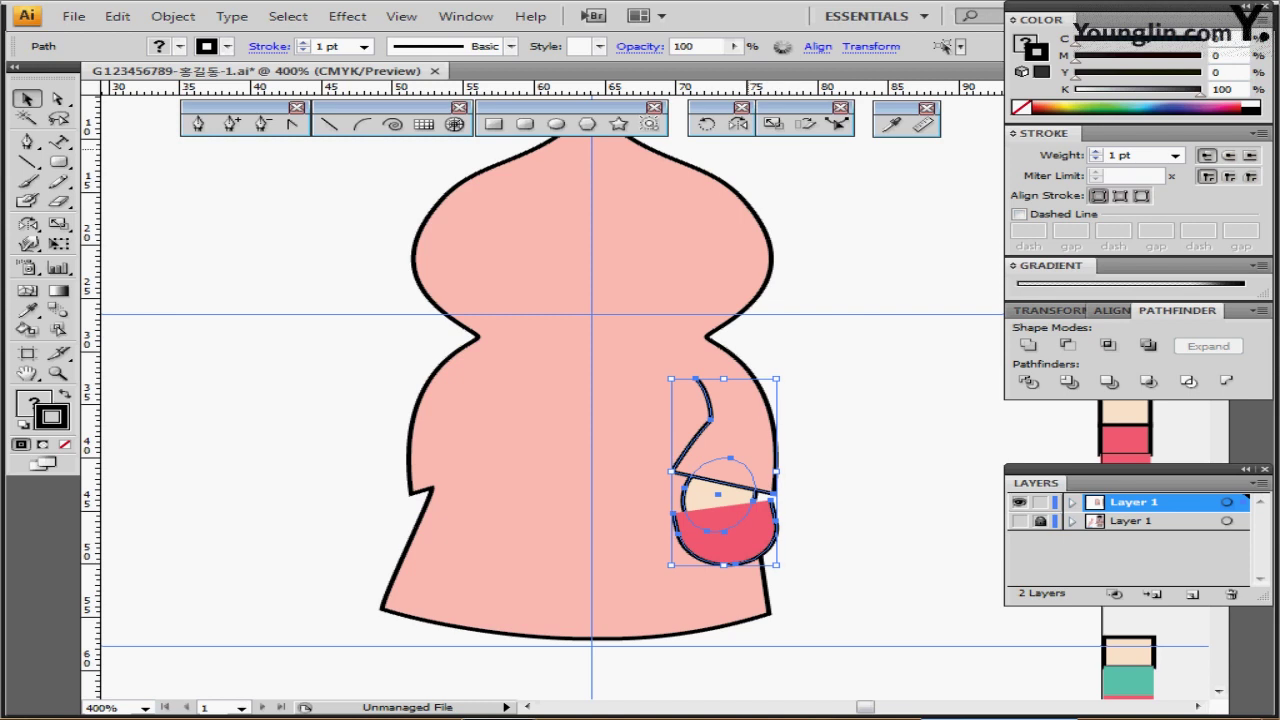
left_click(738, 124)
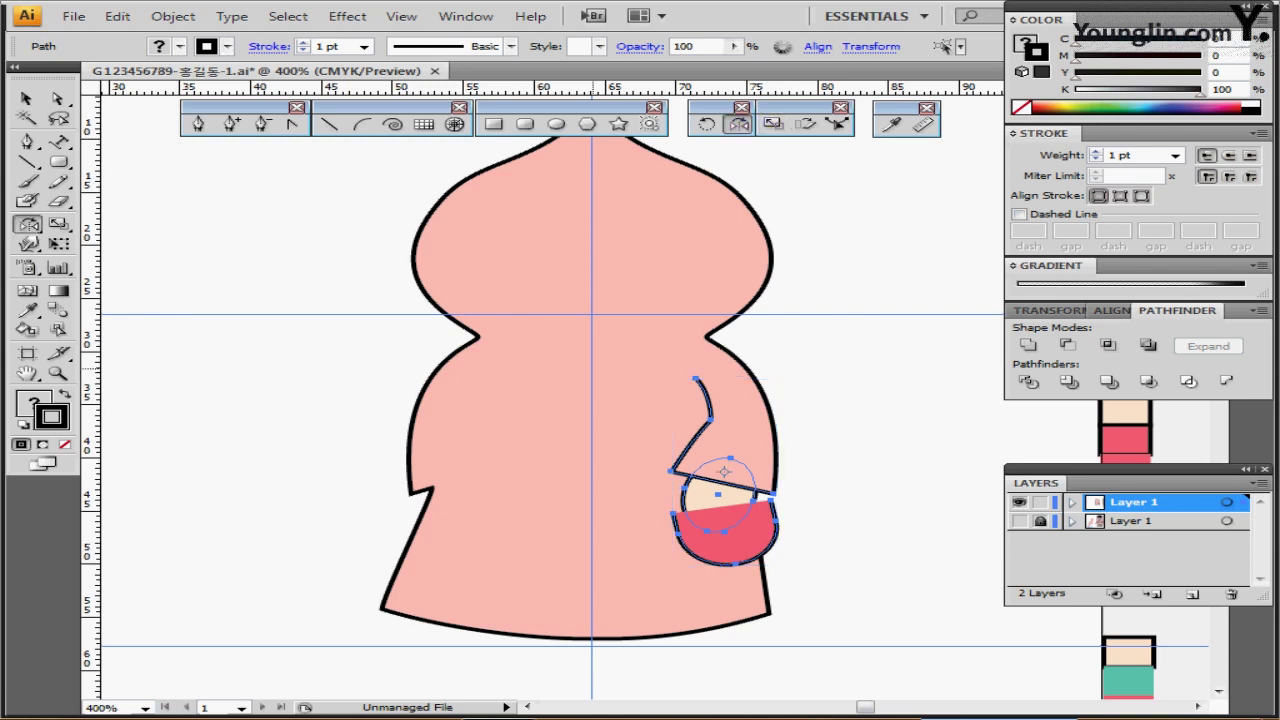
left_click(592, 367)
left_click_drag(697, 379, 369, 441)
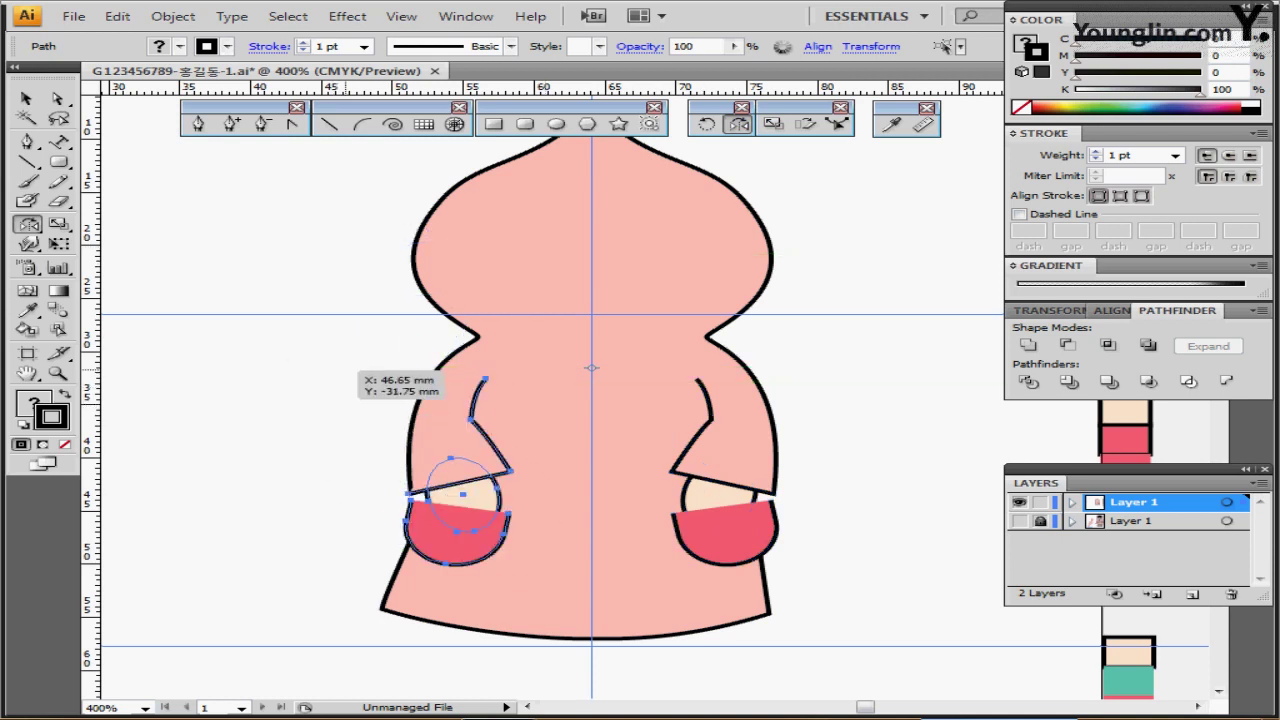
- Show the reference in Outline mode, adopt the deep pink, strokeless style of its neck triangle, relock the reference layer, and activate the drawing layer
left_click_drag(646, 402, 623, 346)
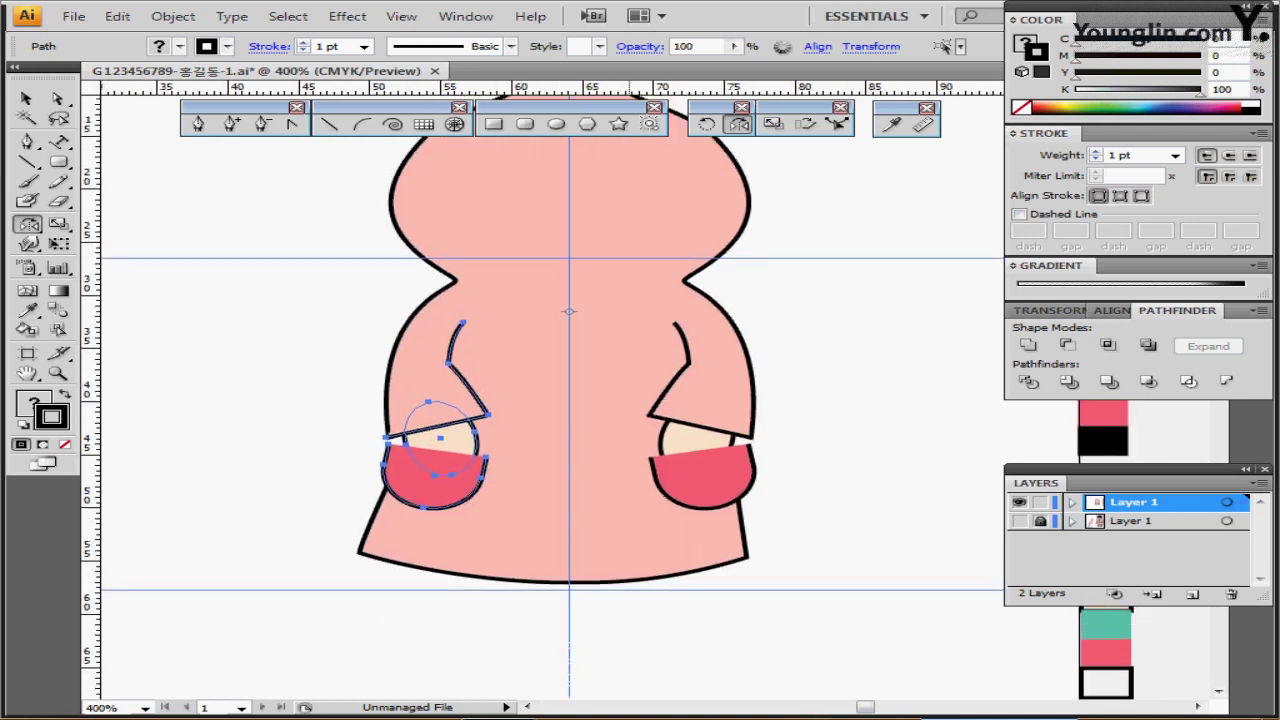
left_click_drag(618, 262, 618, 296)
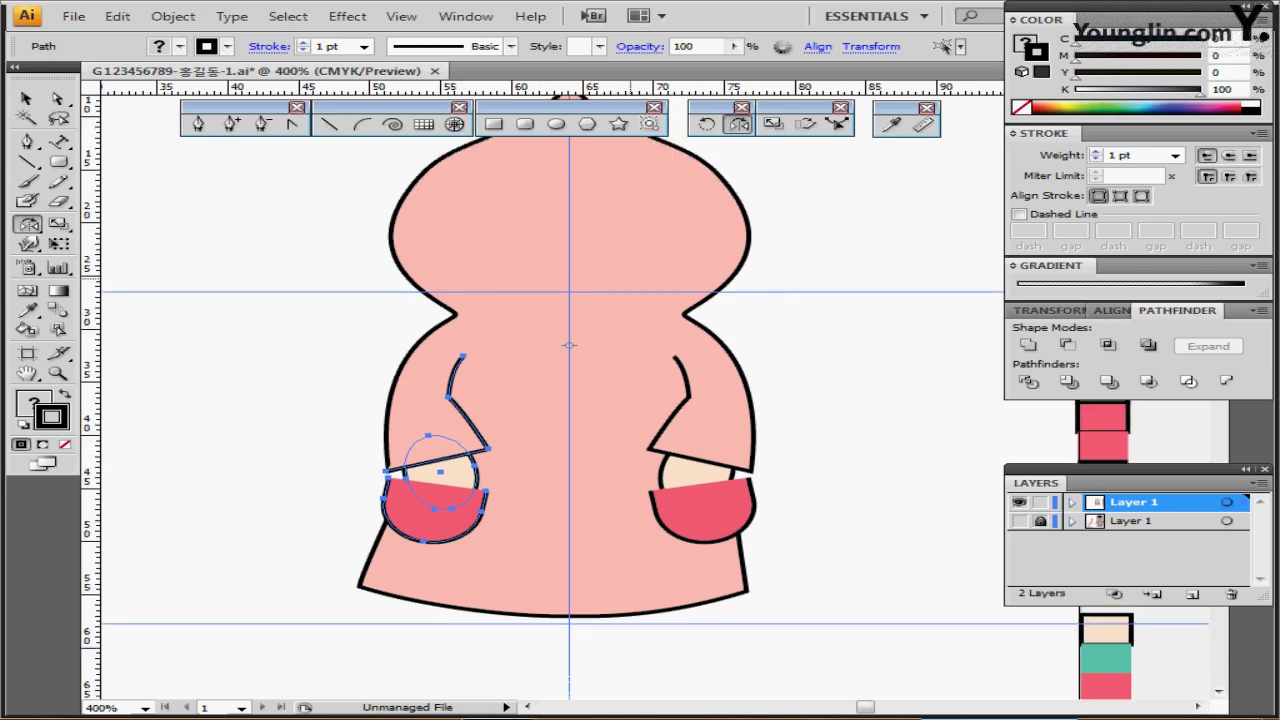
left_click(622, 288, "ctrl")
left_click_drag(622, 390, 618, 322)
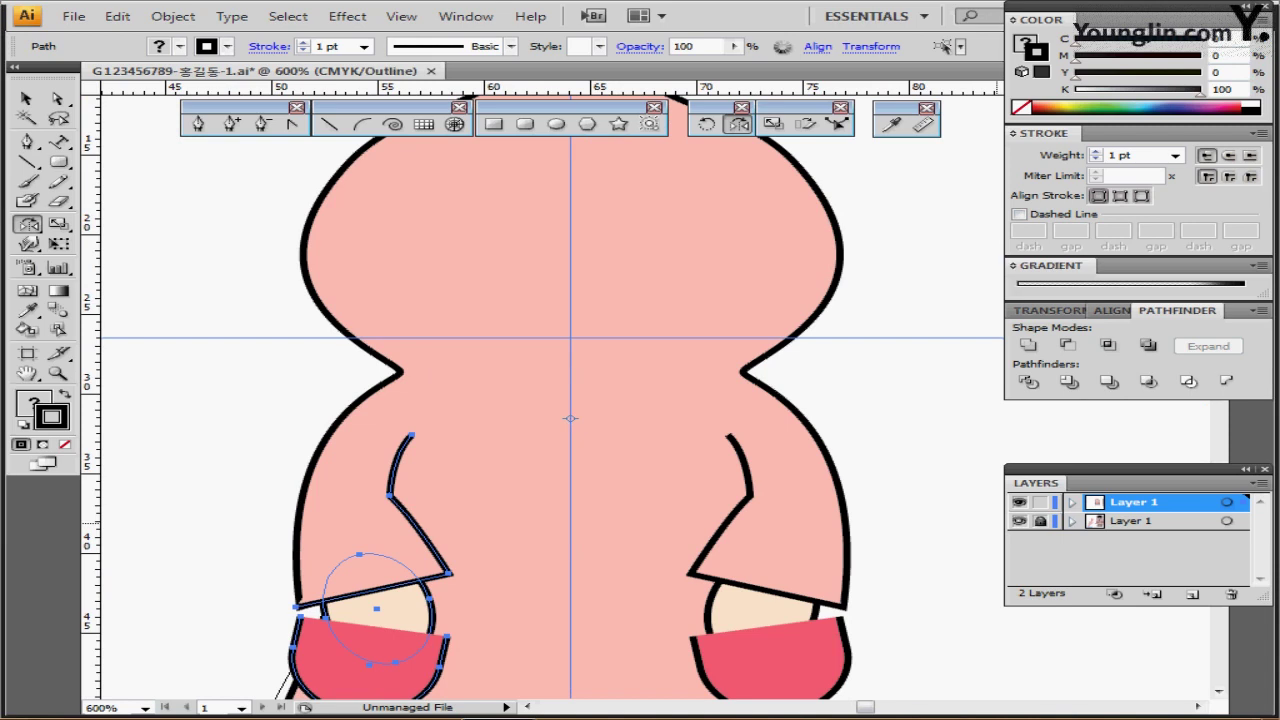
key("ctrl+y")
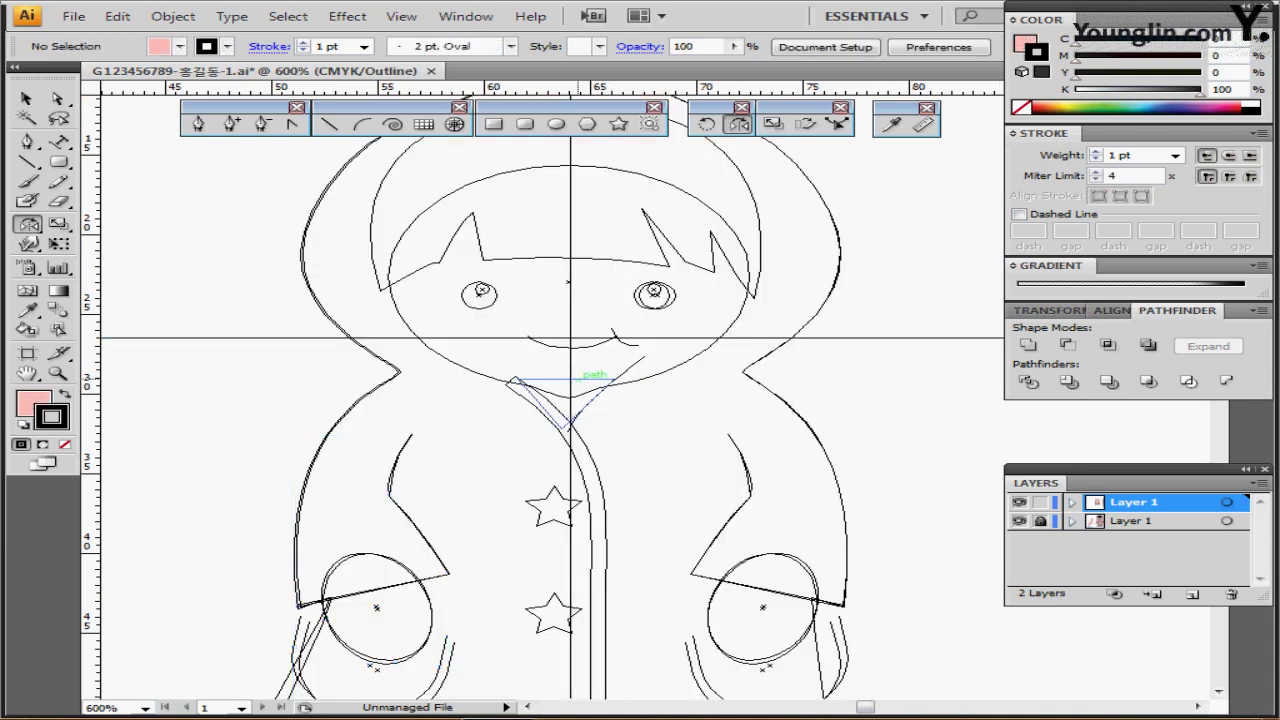
key("ctrl+shift+a")
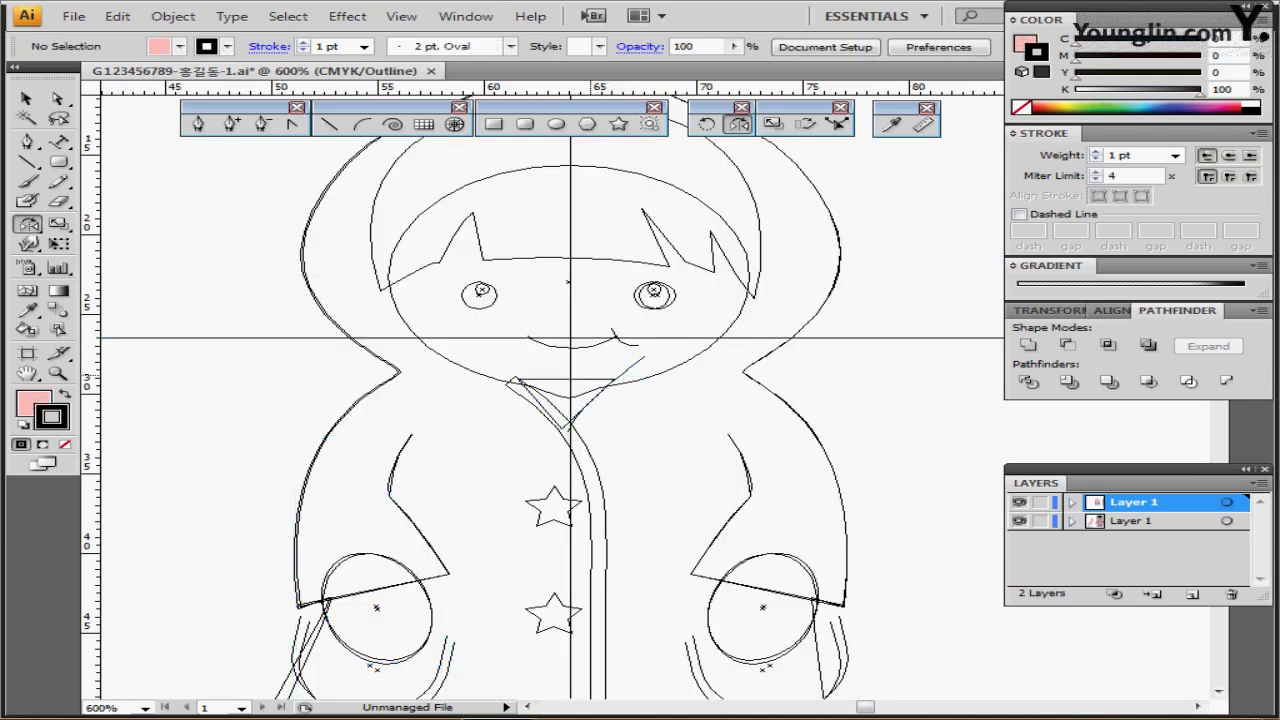
left_click(610, 382)
key("ctrl+2")
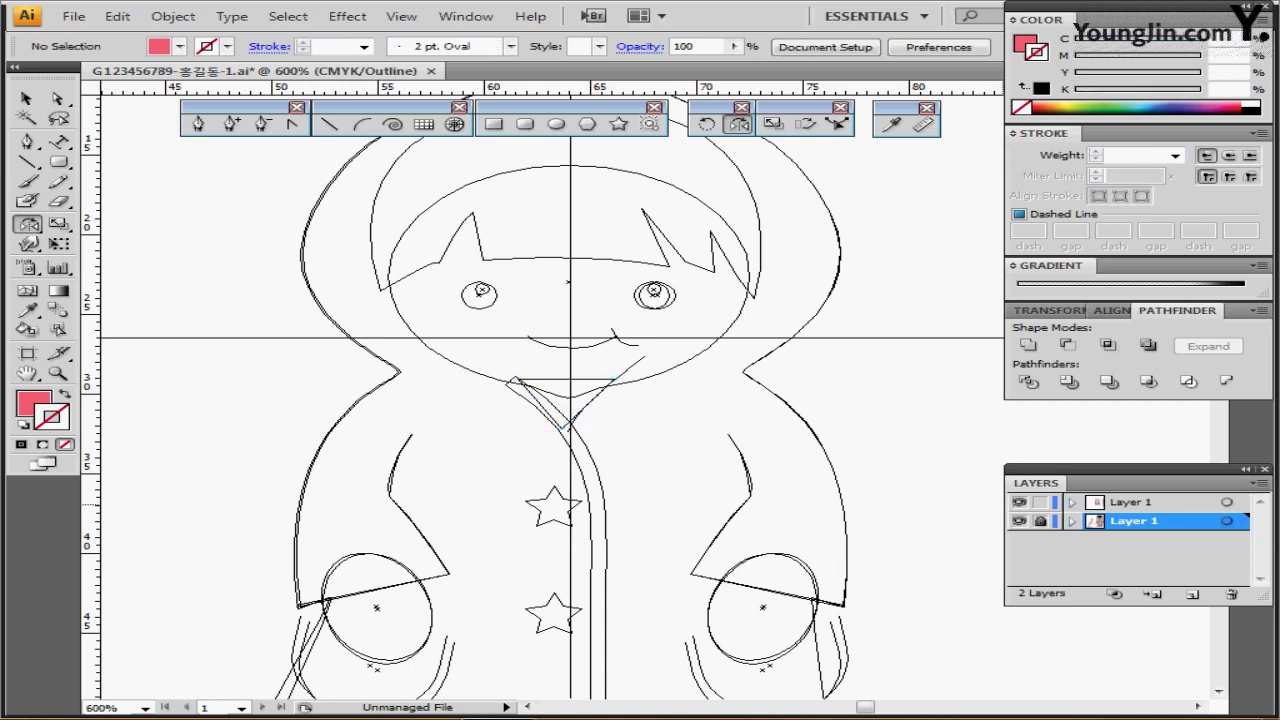
left_click(1134, 503)
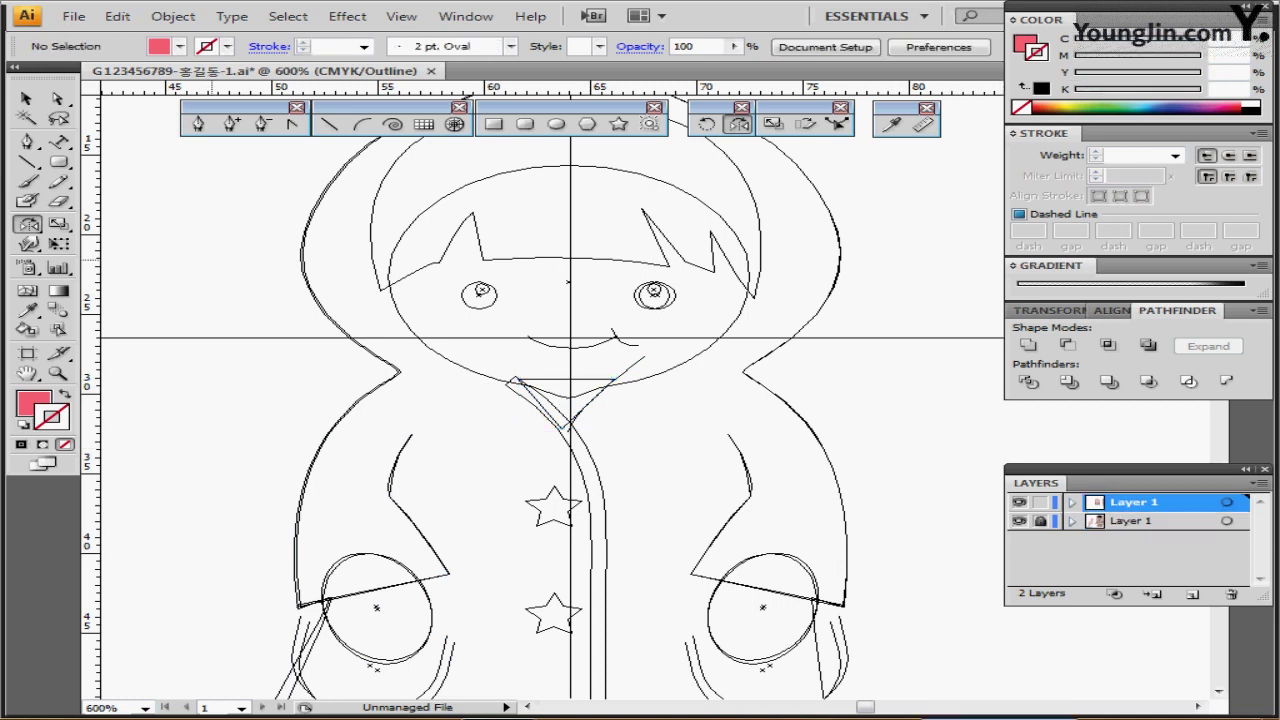
- Trace the reference's neck triangle with the Pen tool as a closed three-point shape
left_click(28, 141)
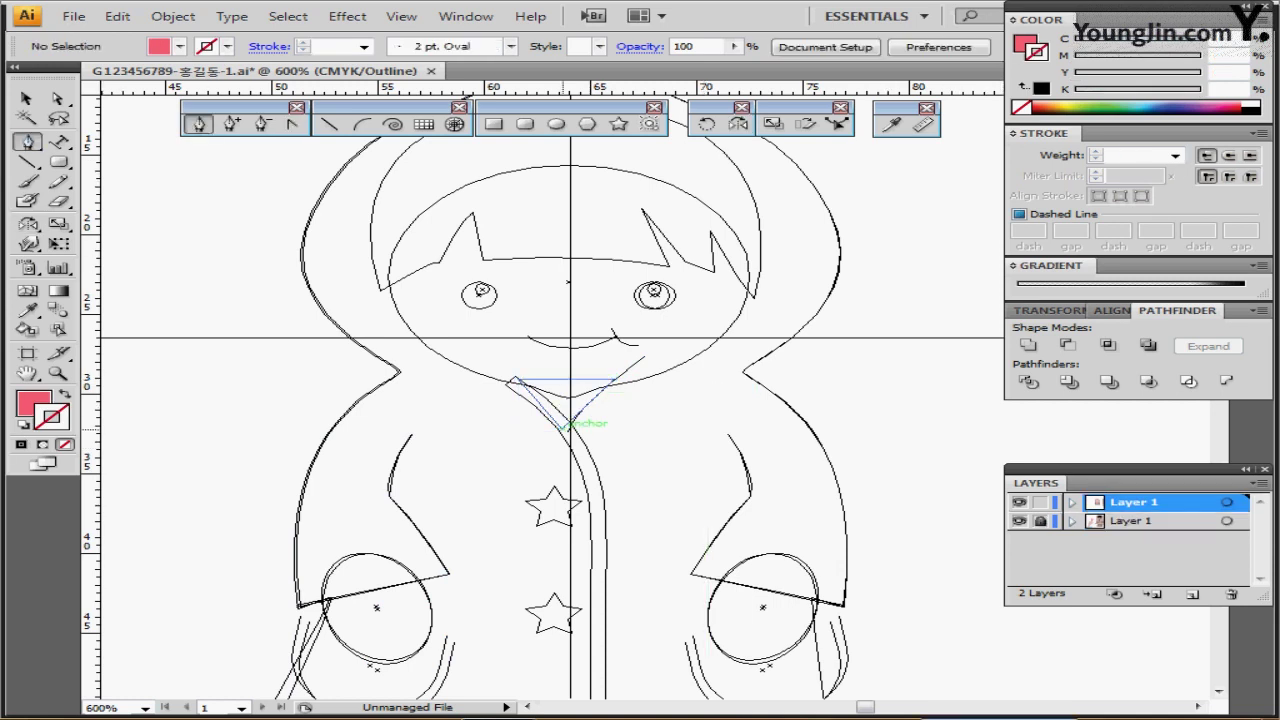
left_click(563, 427)
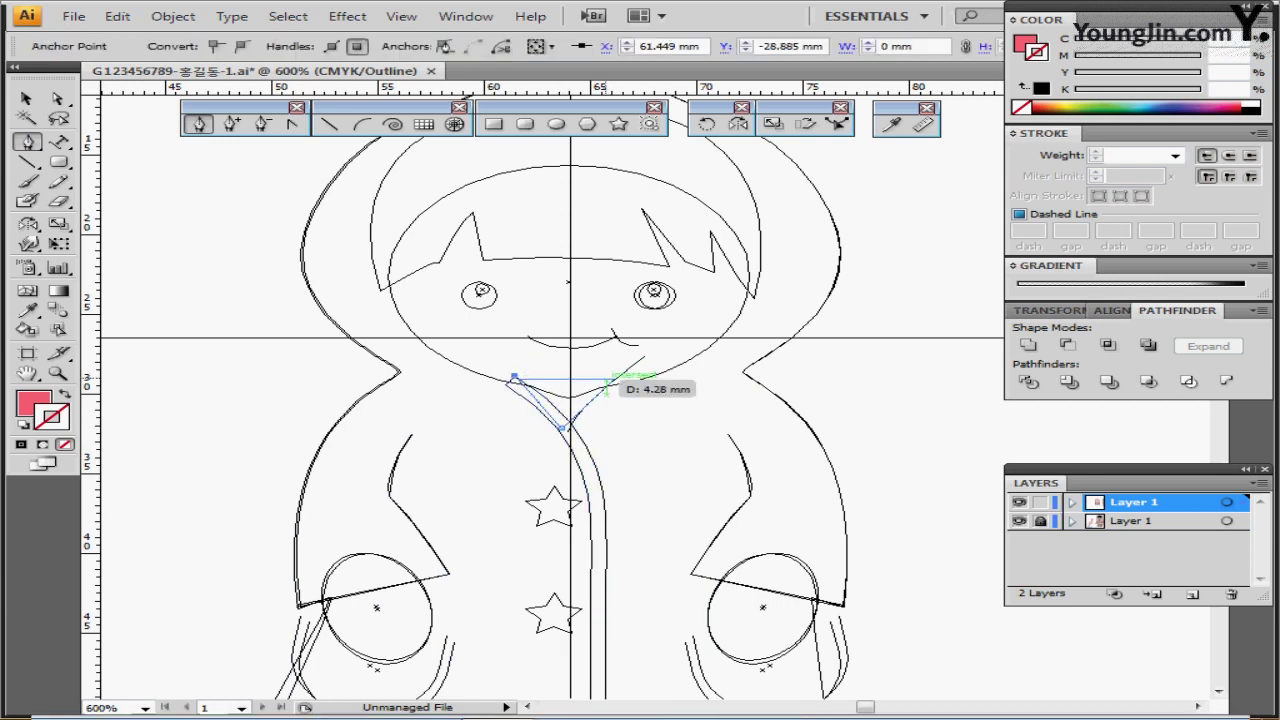
left_click(614, 379)
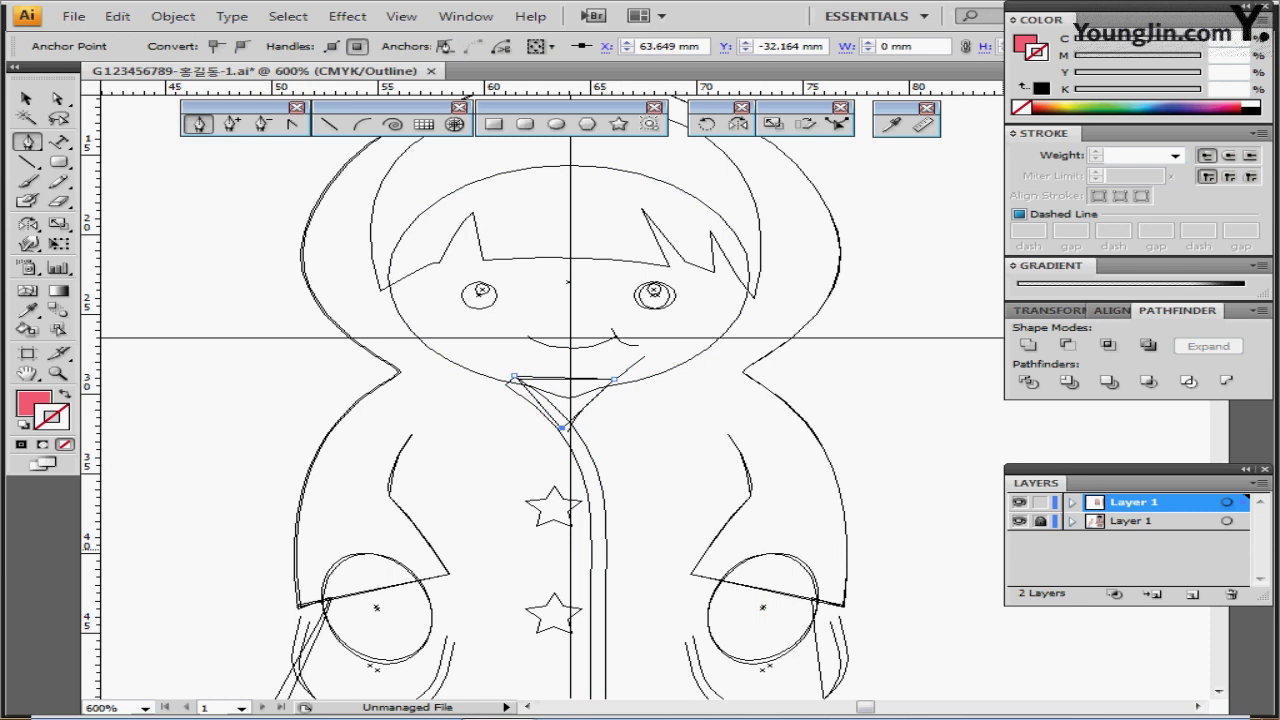
- Deselect the neck triangle, hide the reference layer, and return the drawing to Preview mode
left_click(1019, 521, "ctrl")
left_click_drag(1019, 521, 1019, 502)
left_click(1019, 502)
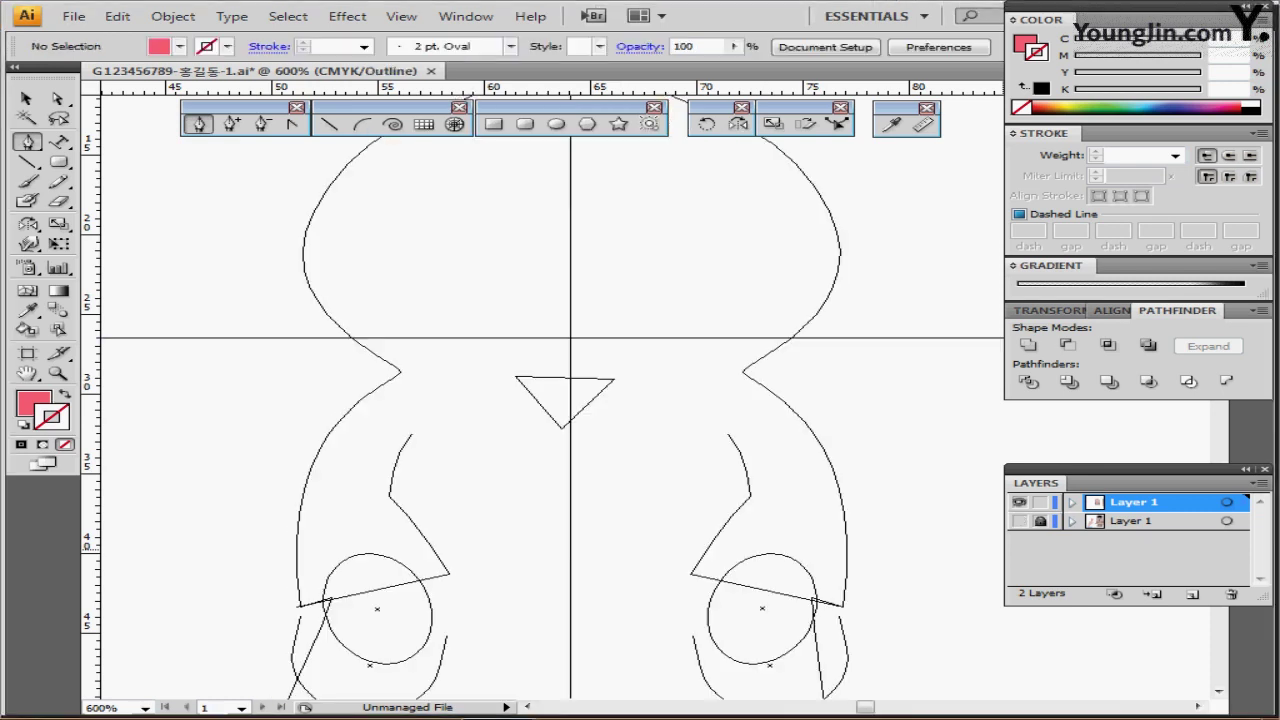
key("ctrl+y")
key("ctrl+minus")
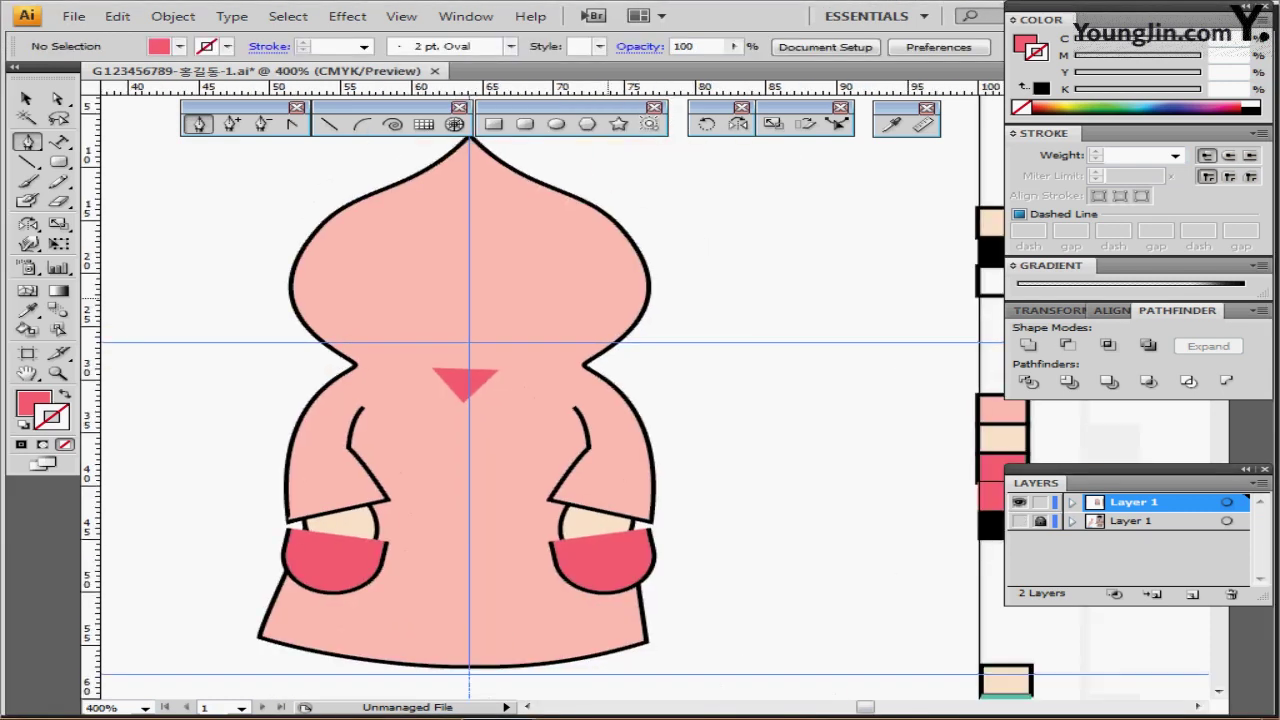
- With nothing selected, set the drawing style to no fill and a black 2 pt stroke
left_click_drag(608, 298, 620, 309)
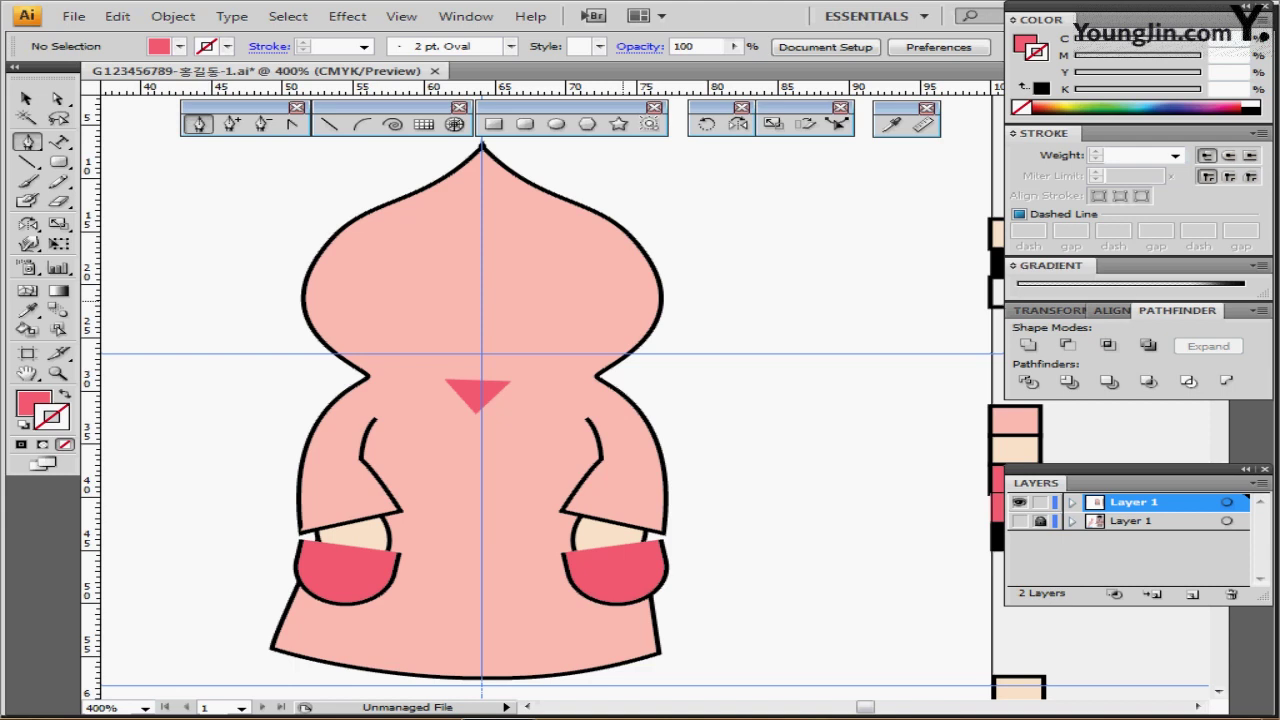
scroll(612, 400, "down", 2)
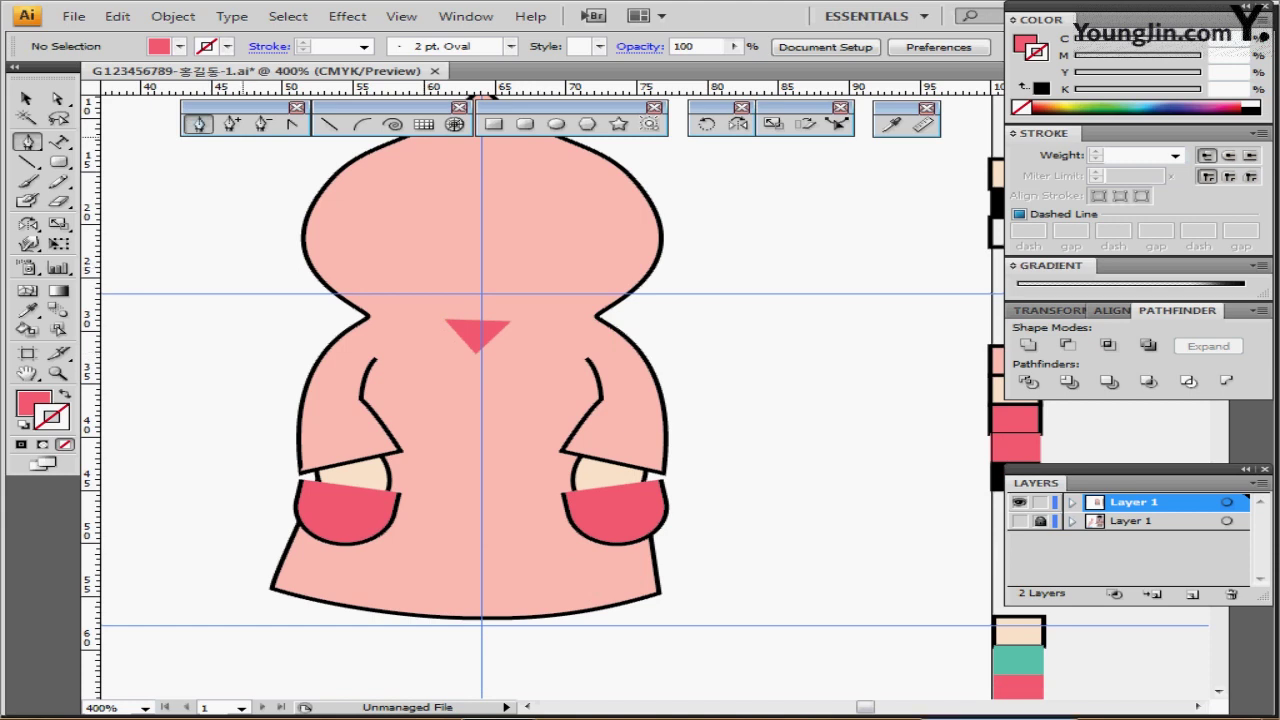
key("shift+x")
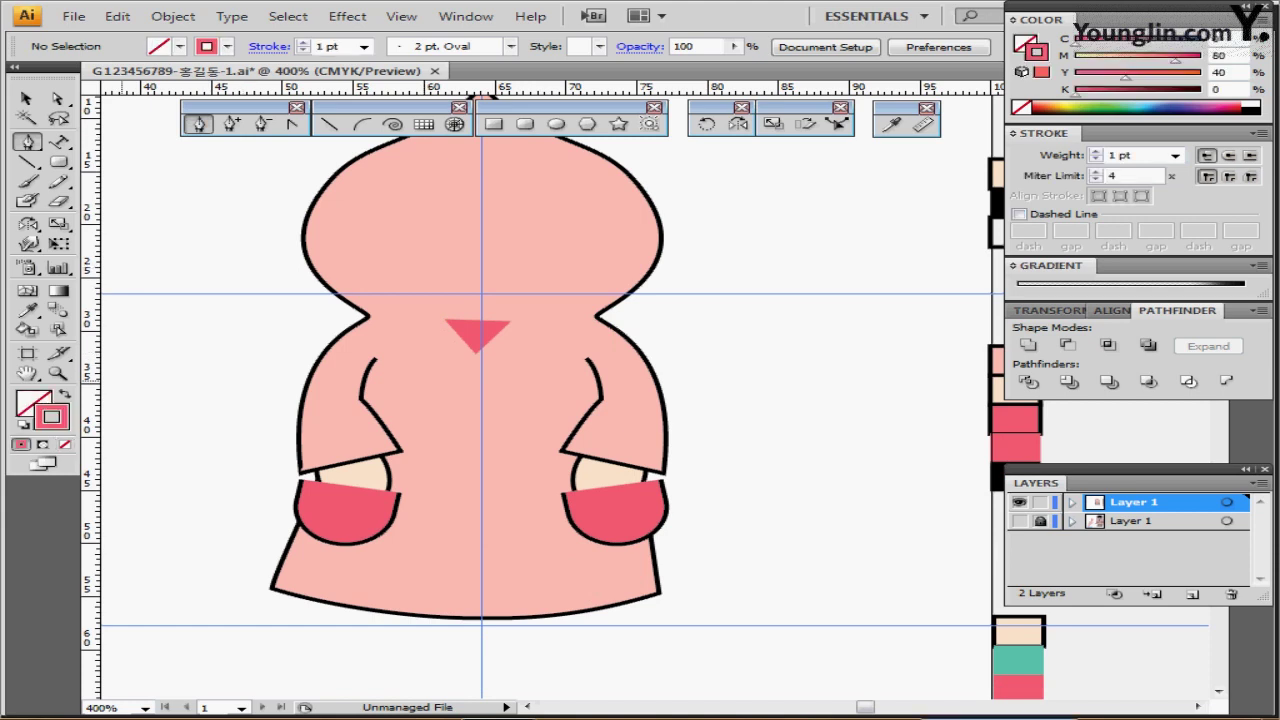
left_click(23, 425)
left_click(31, 402)
left_click(65, 444)
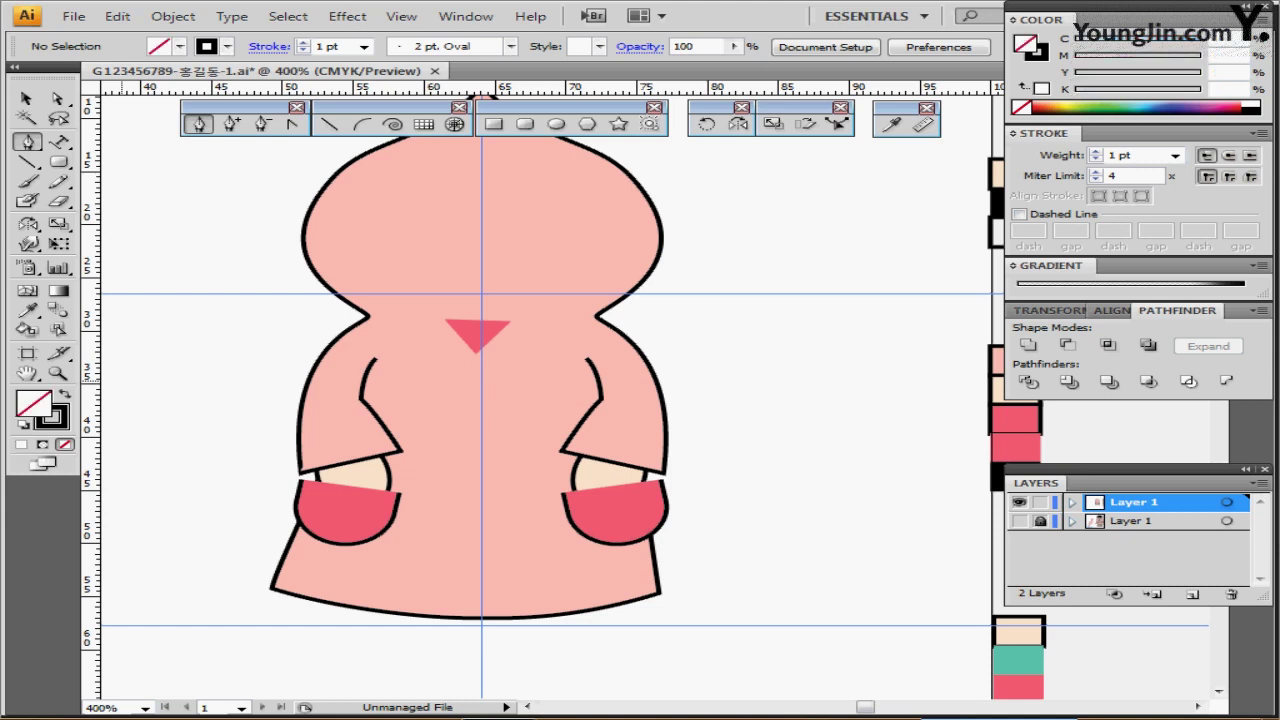
left_click_drag(282, 361, 252, 341)
scroll(550, 390, "left", 1)
scroll(550, 390, "up", 1)
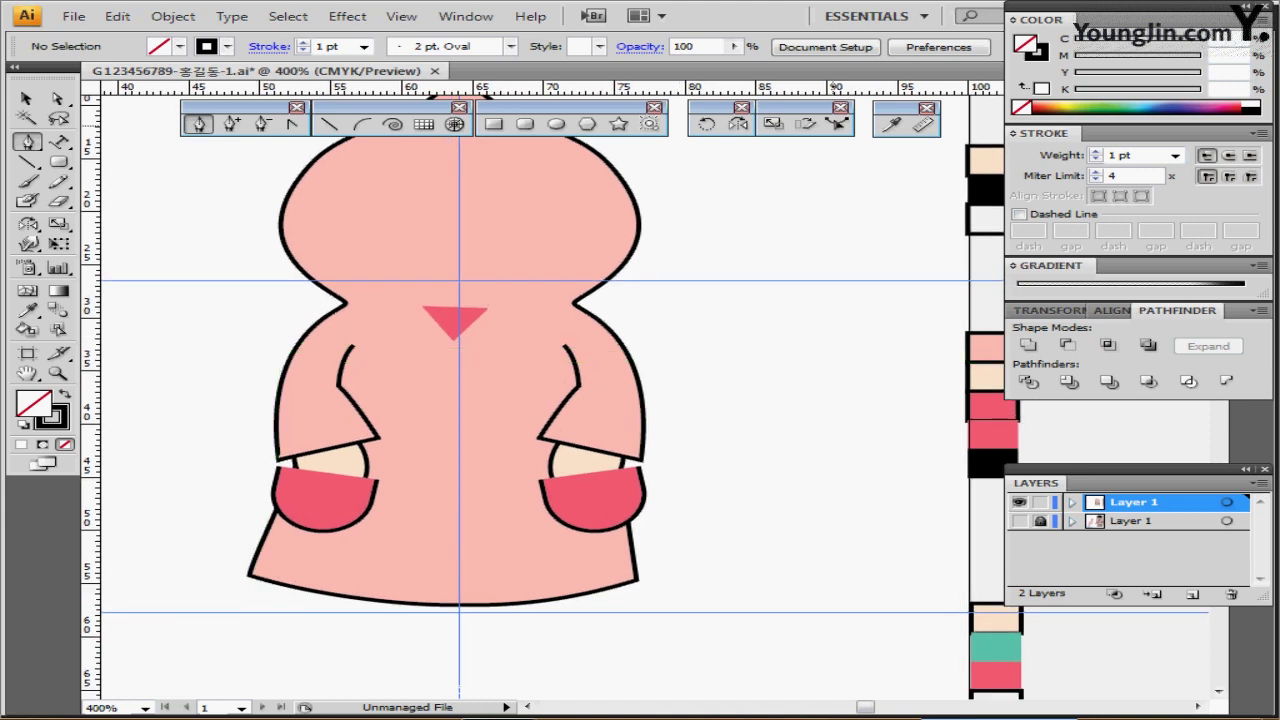
left_click(1096, 152)
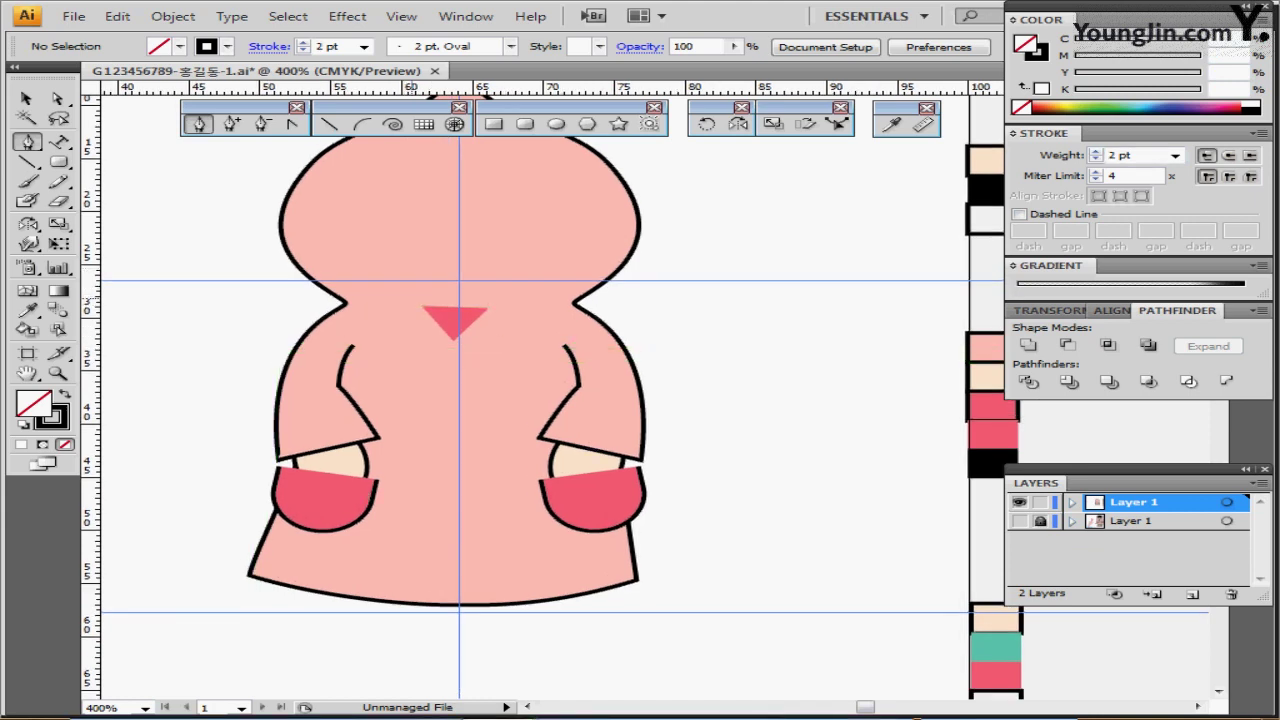
- Draw the coat's front opening with the Pen tool, curving from beside the neck triangle to the centre guide, then straight about 24 mm to the hem
left_click(408, 300)
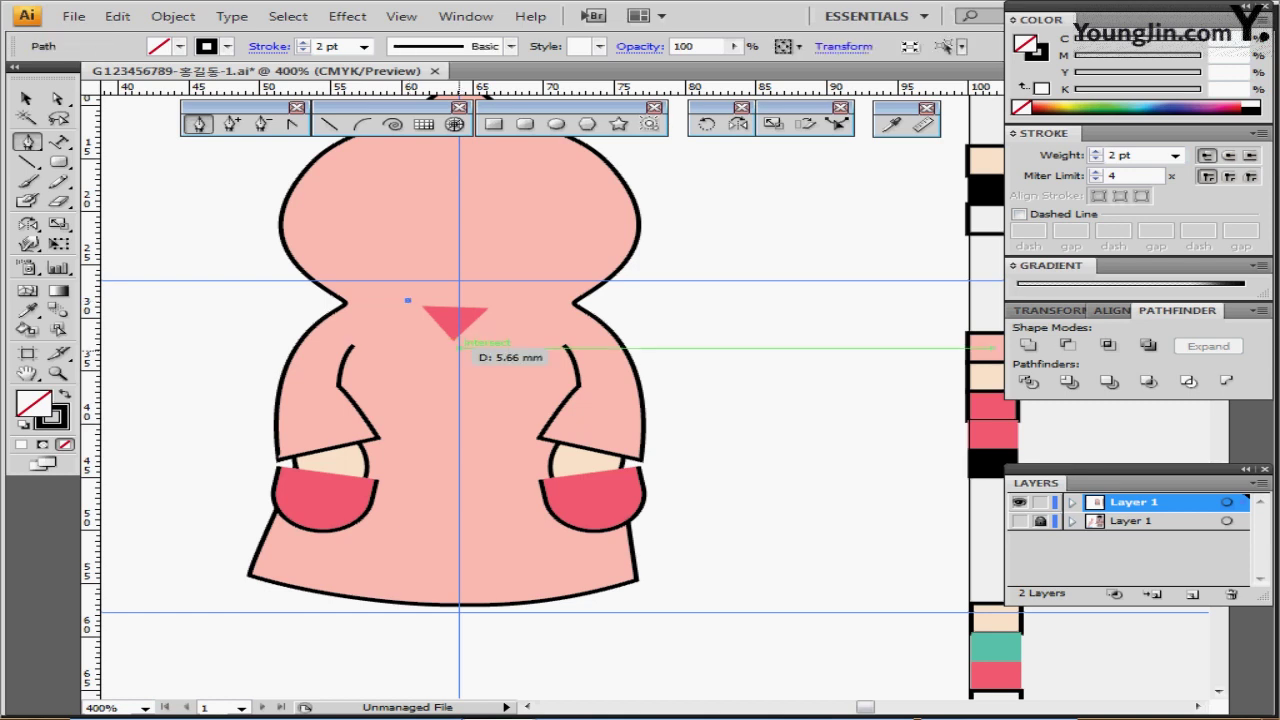
left_click_drag(457, 346, 462, 370)
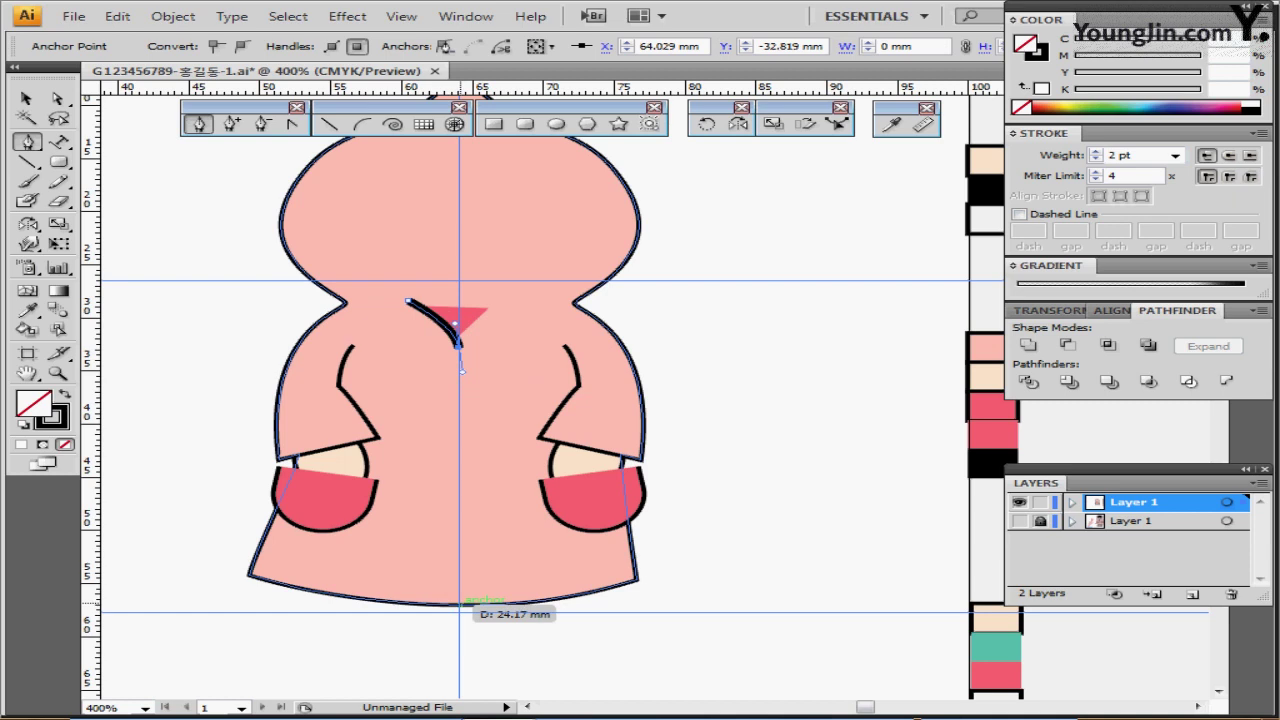
left_click(460, 604)
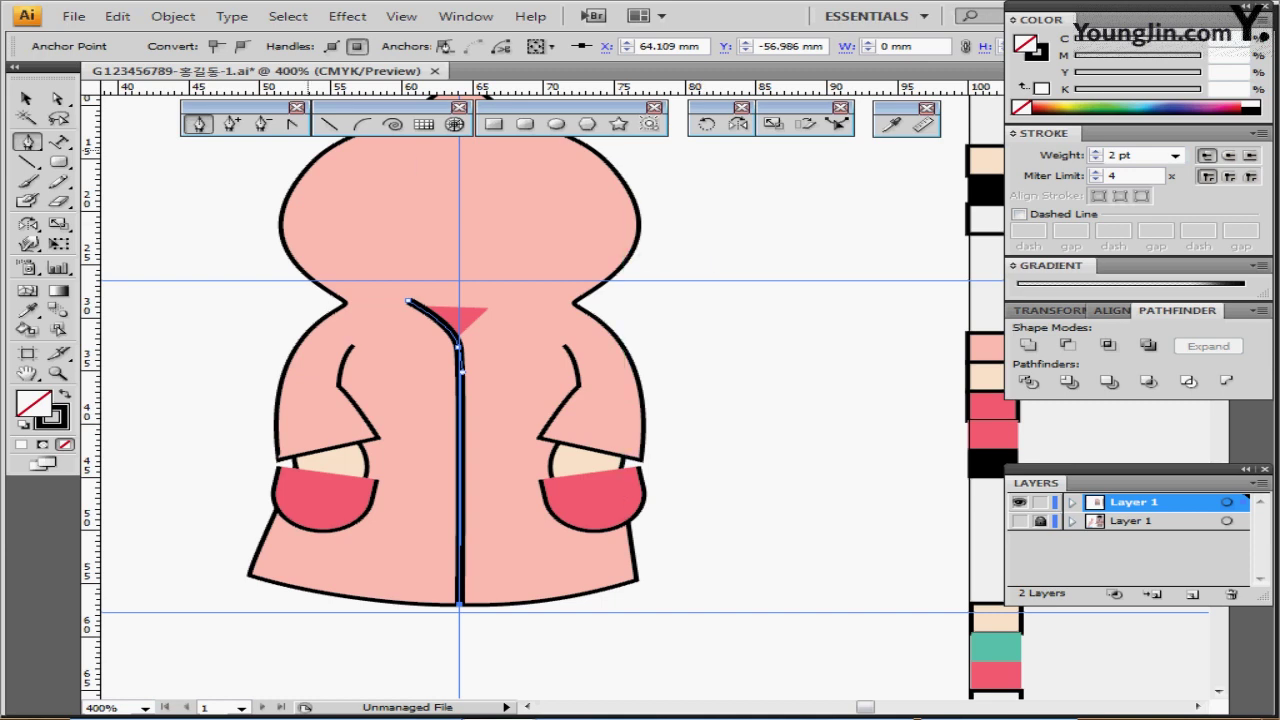
- Convert the front opening line to an outlined shape with Outline Stroke, deselect it, and swap the fill and stroke for a black 1 pt stroke
left_click(173, 16)
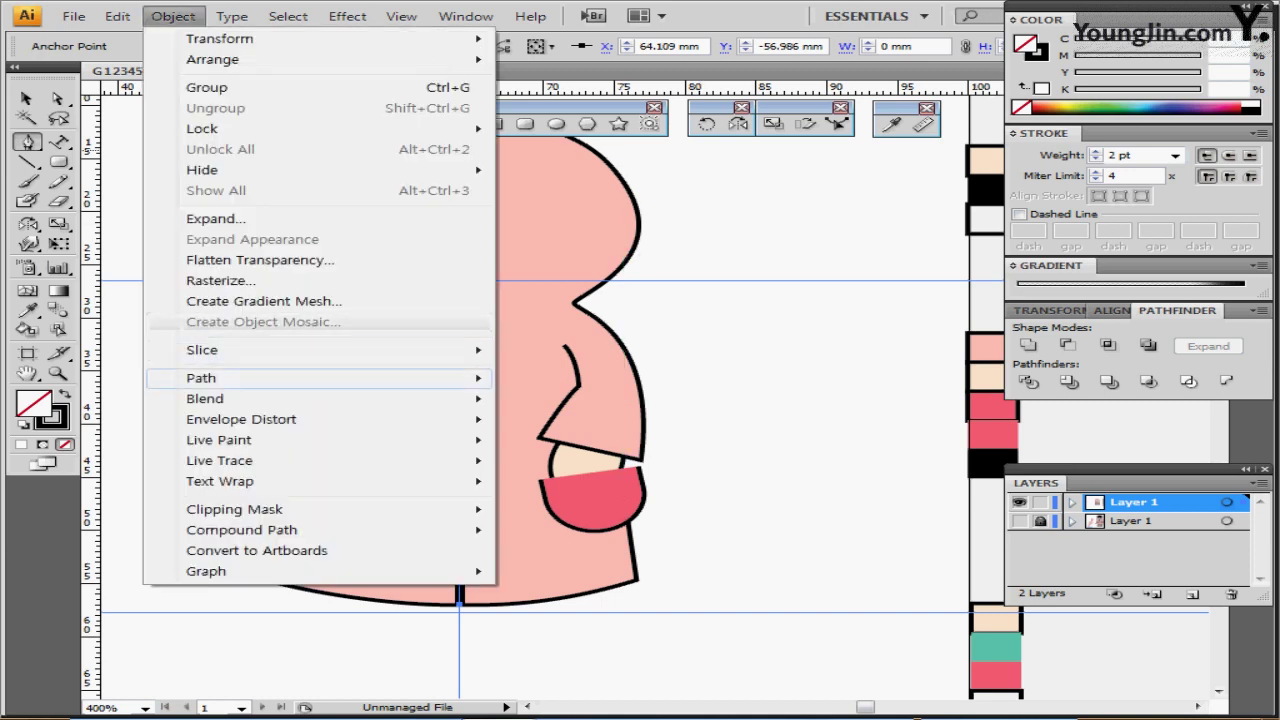
mouse_move(200, 378)
left_click(580, 426)
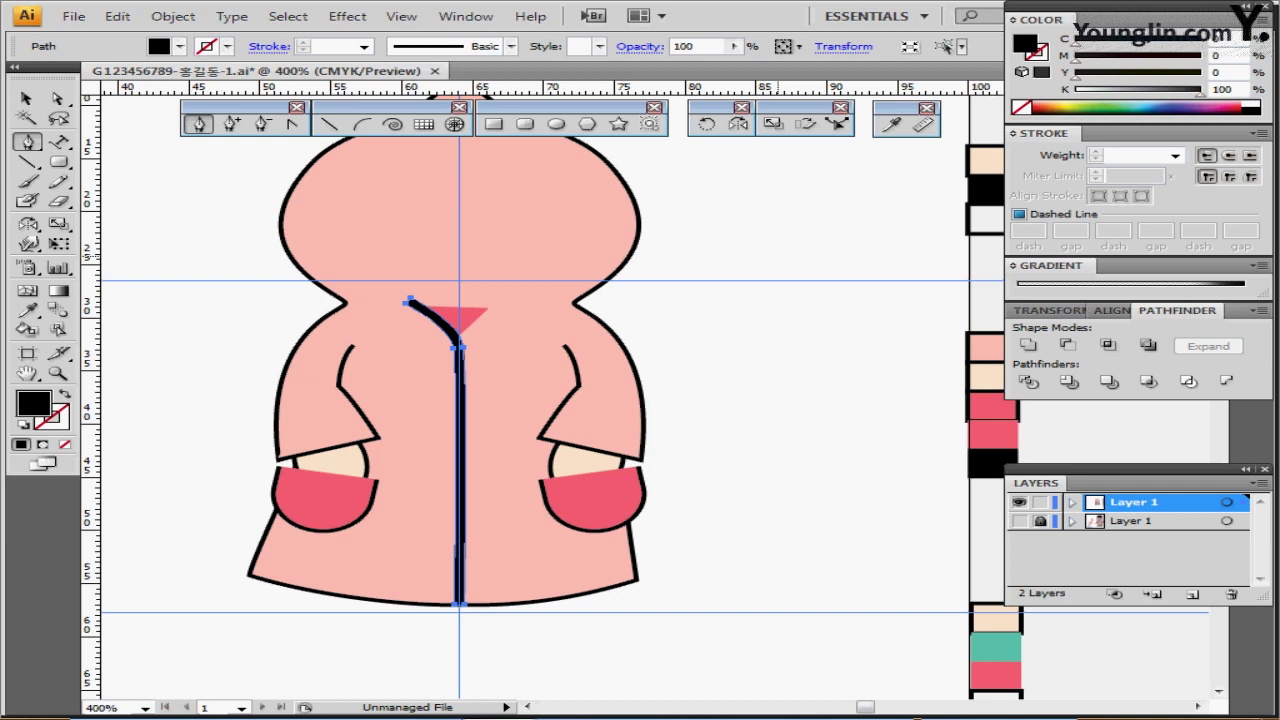
key("ctrl+shift+a")
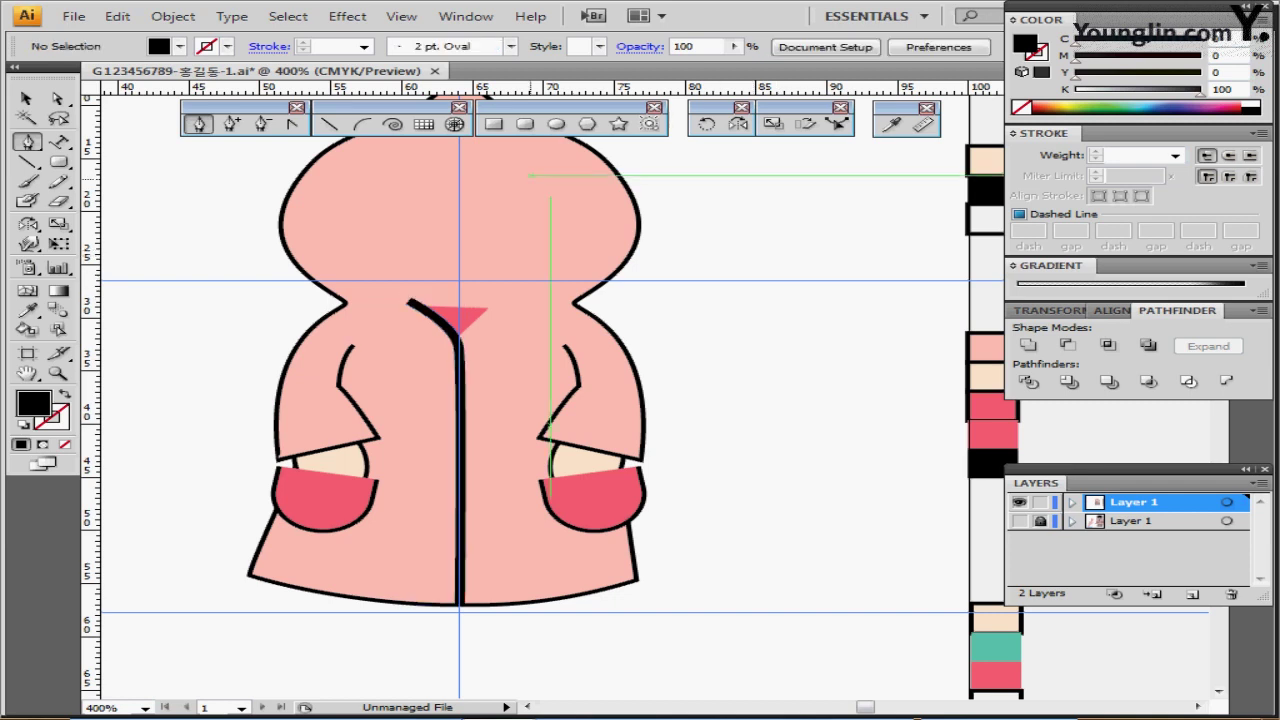
key("shift+x")
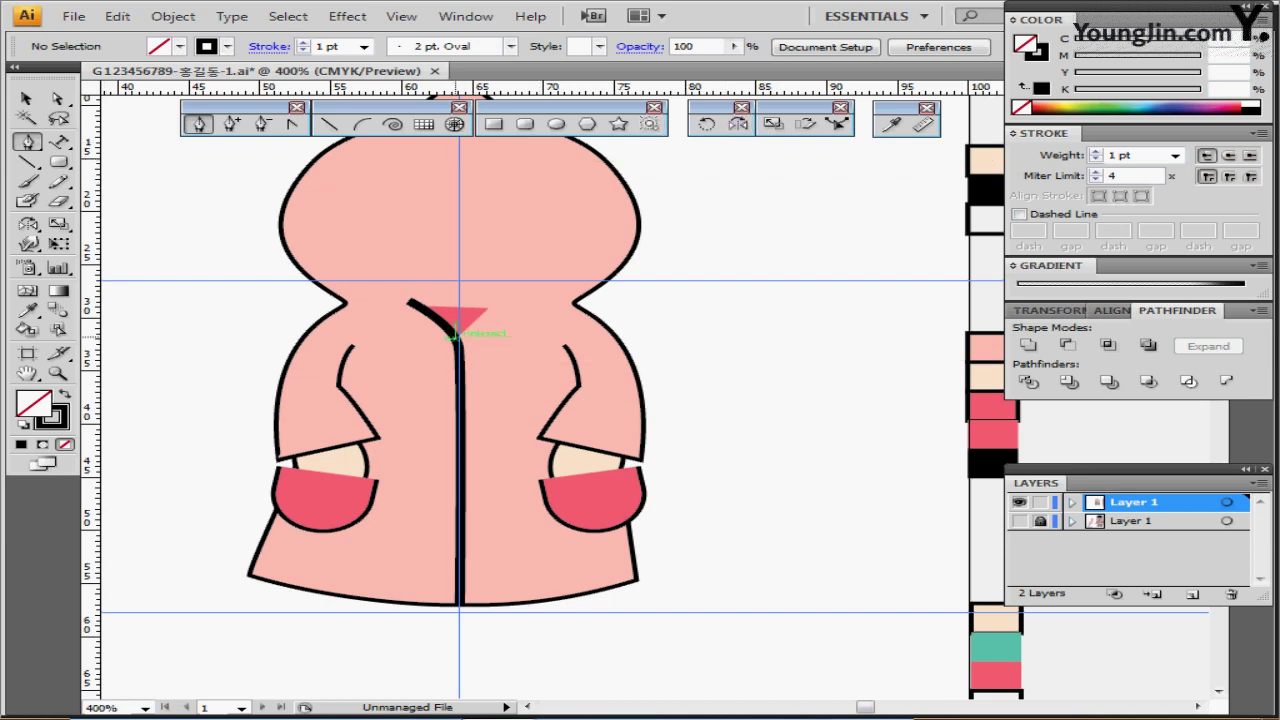
- Draw a straight collar line with the Pen tool from the neck triangle's lower tip to about X 67.4 mm, Y -27.5 mm, and deselect it
left_click(455, 334)
left_click(454, 339)
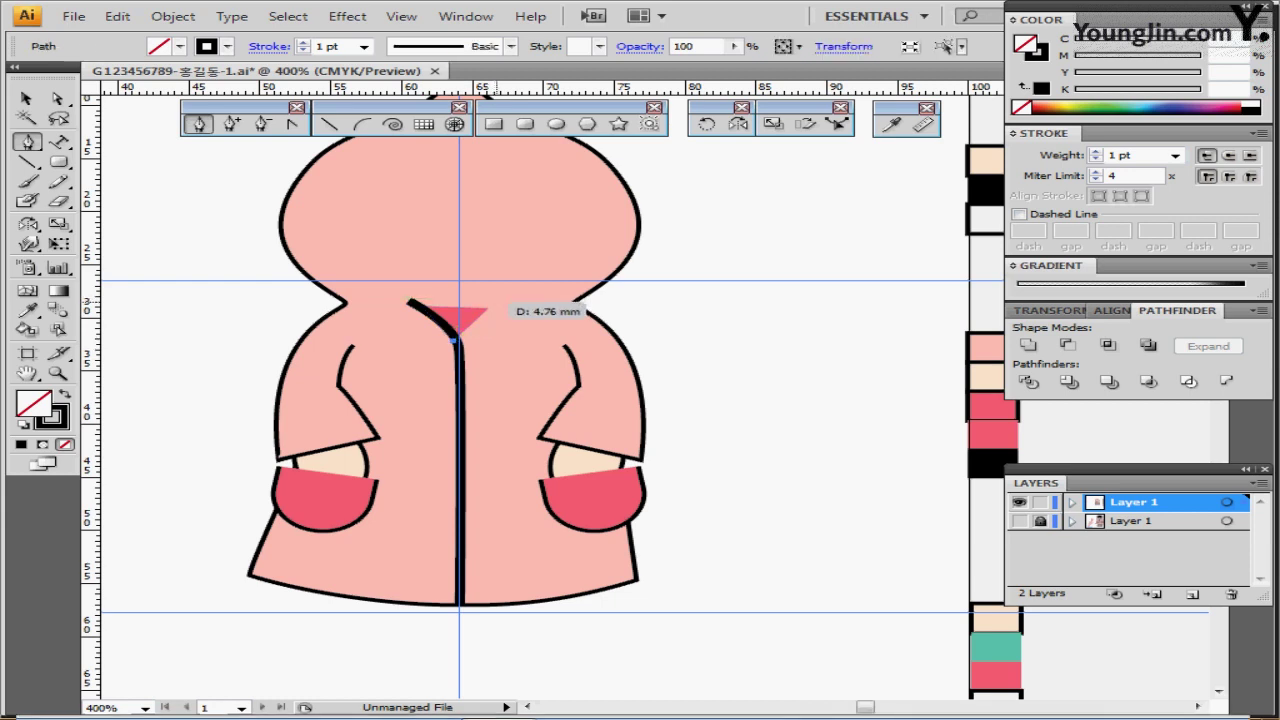
left_click_drag(502, 298, 505, 292)
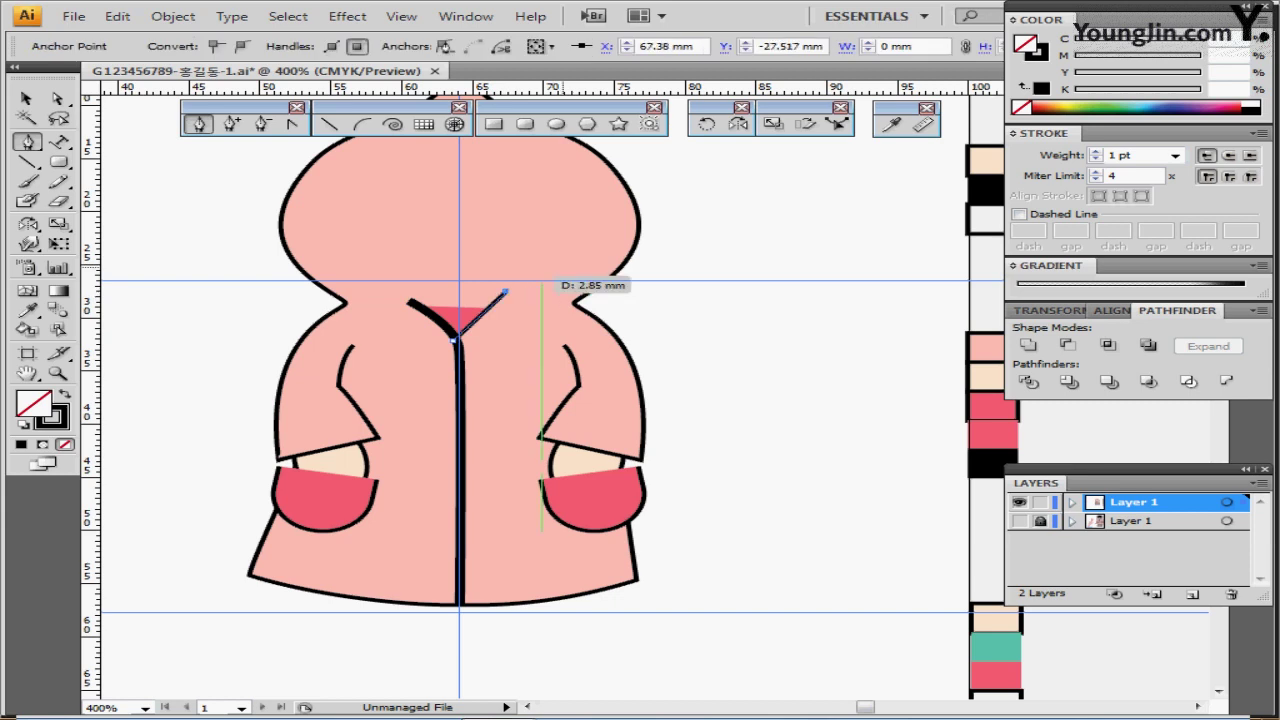
left_click(742, 271, "ctrl")
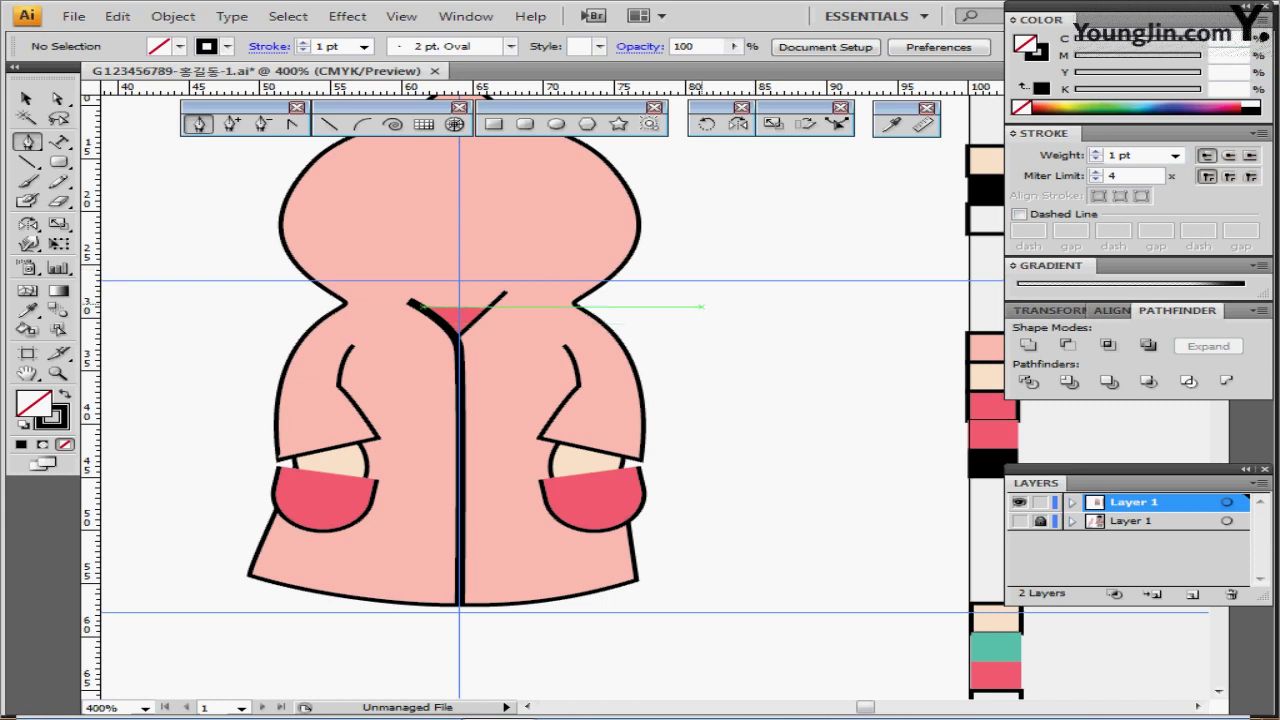
- Draw a black-filled star without stroke, about 2.4 mm wide, beside the top of the coat's front opening and nudge it slightly down
left_click_drag(712, 377, 727, 357)
left_click(619, 124)
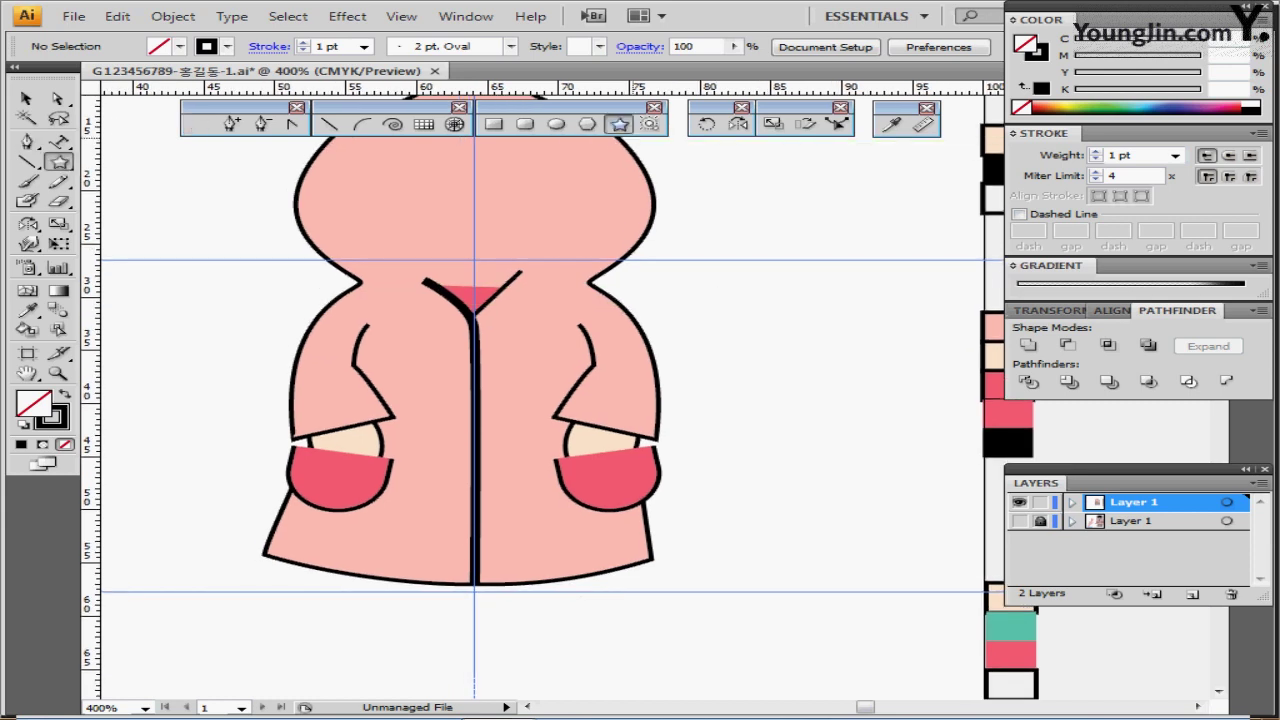
key("shift+x")
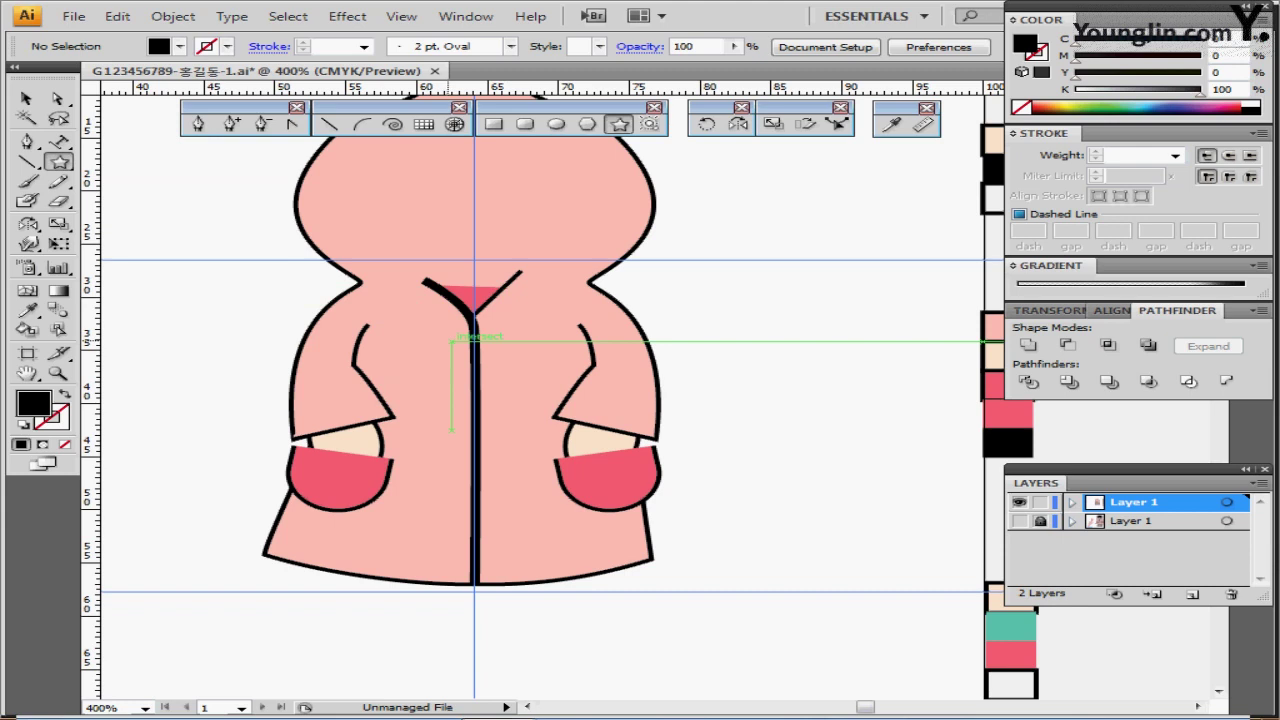
left_click_drag(451, 340, 460, 346)
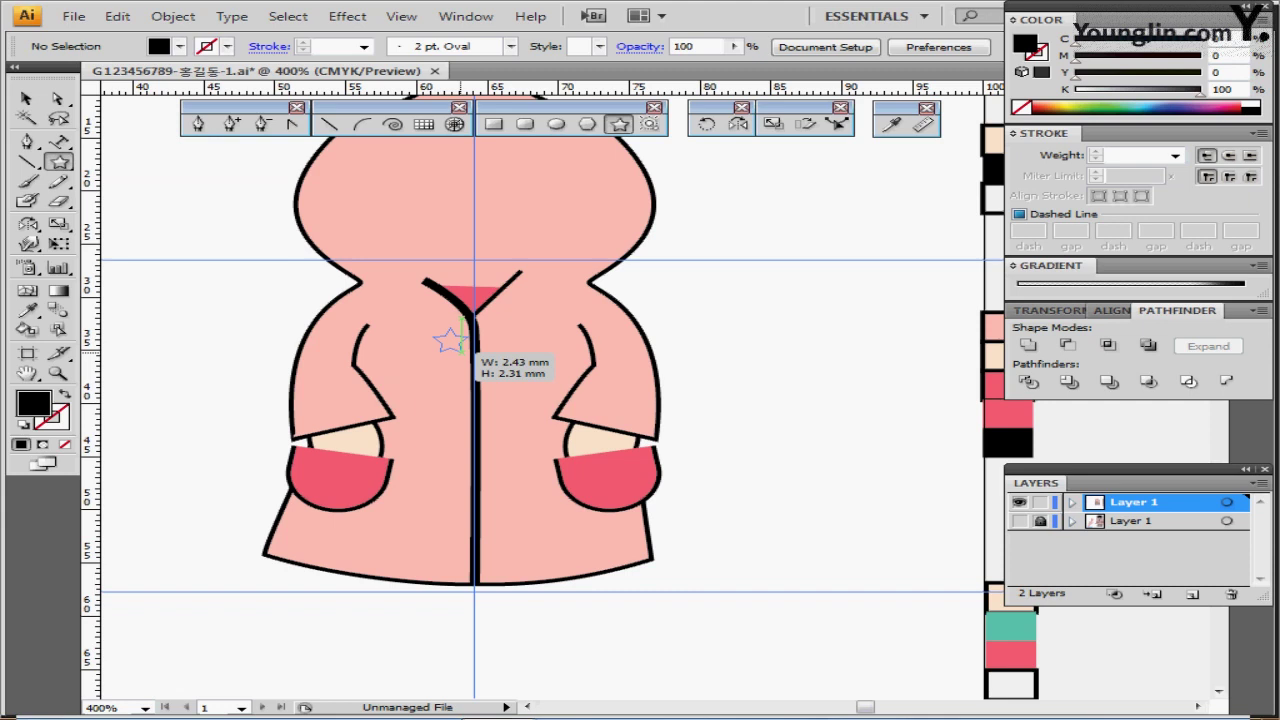
left_click_drag(463, 347, 464, 347)
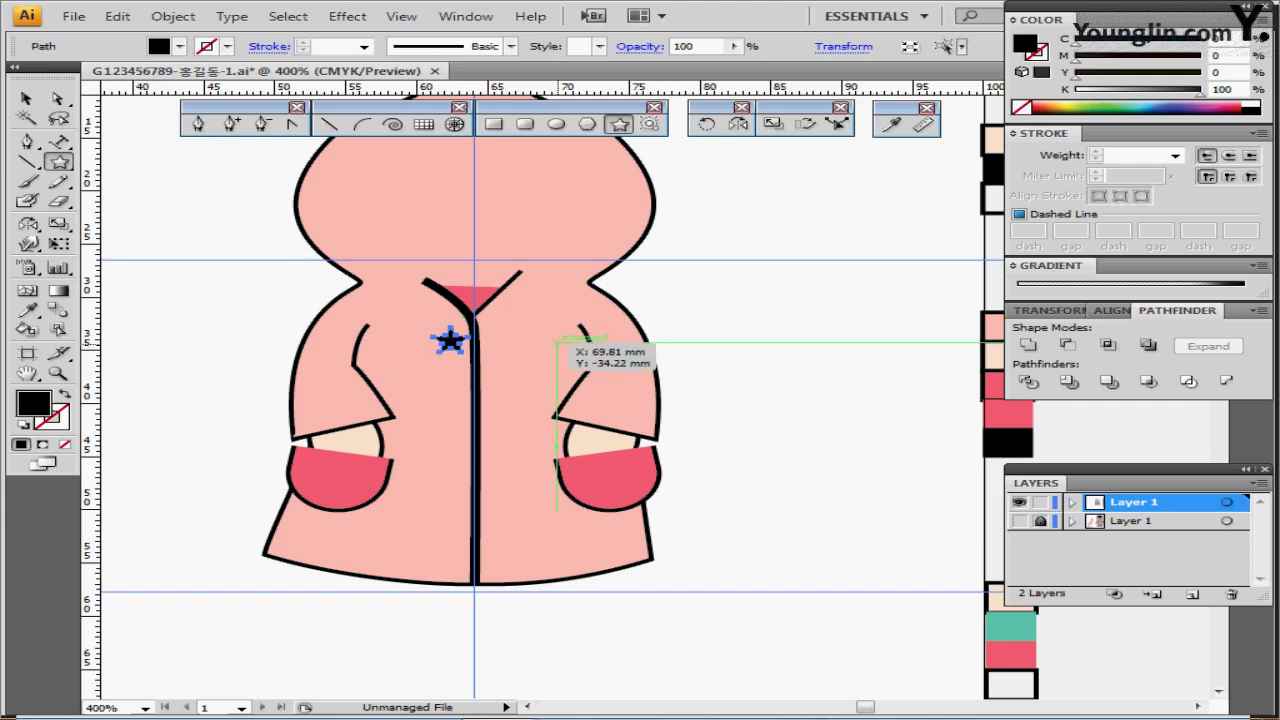
key("Down")
key("Down")
key("Down")
key("Up")
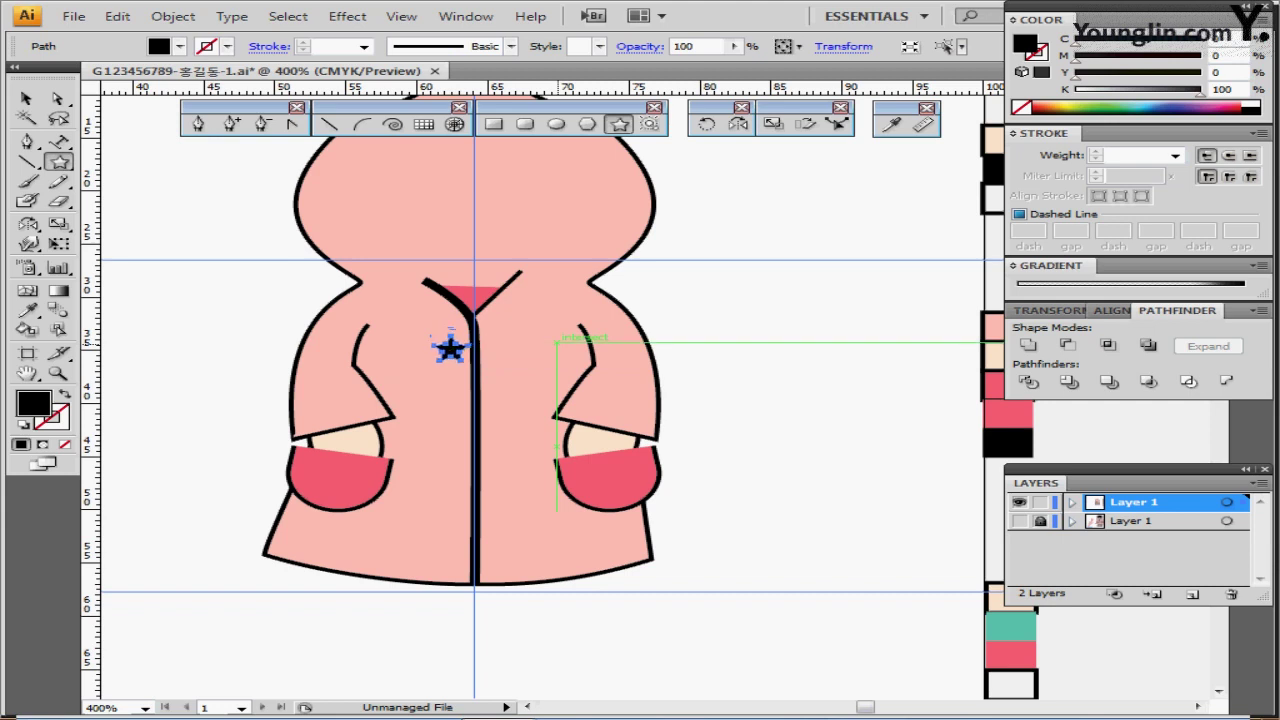
- Duplicate the star straight down by a little over 6 mm, repeat the copy for a third evenly spaced button, and deselect
key("ctrl")
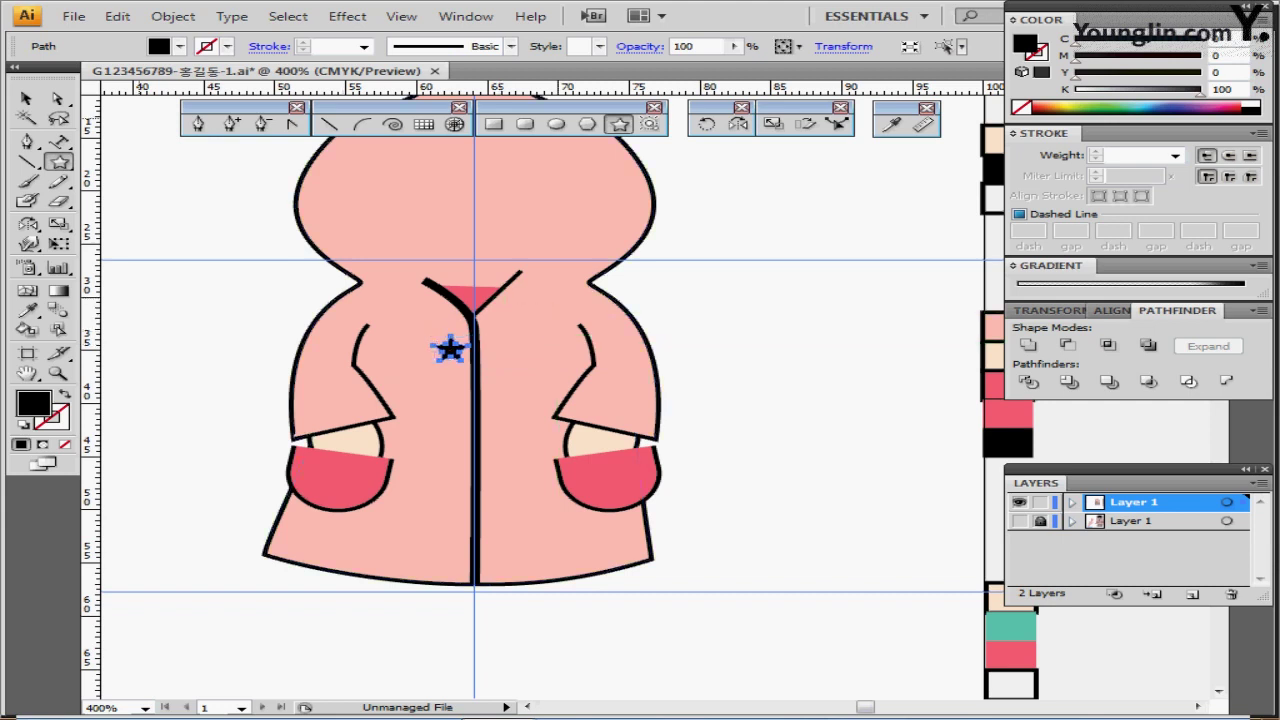
key("v")
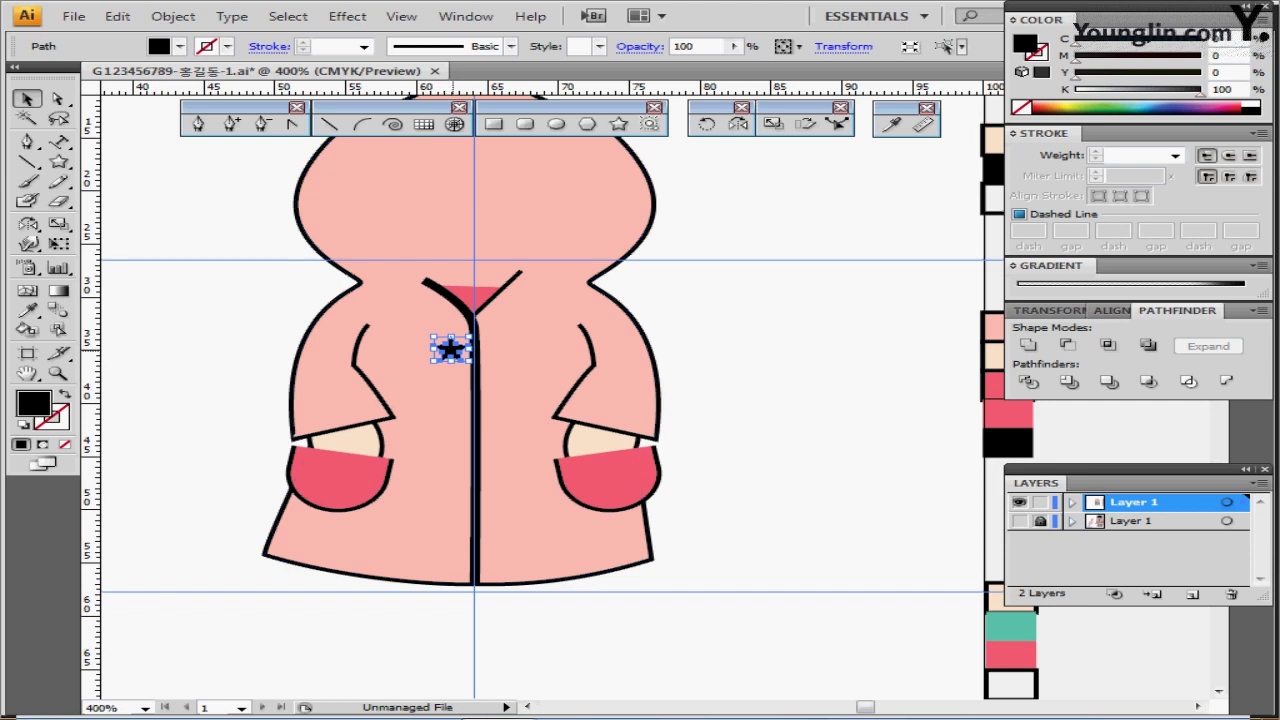
left_click_drag(450, 348, 451, 412)
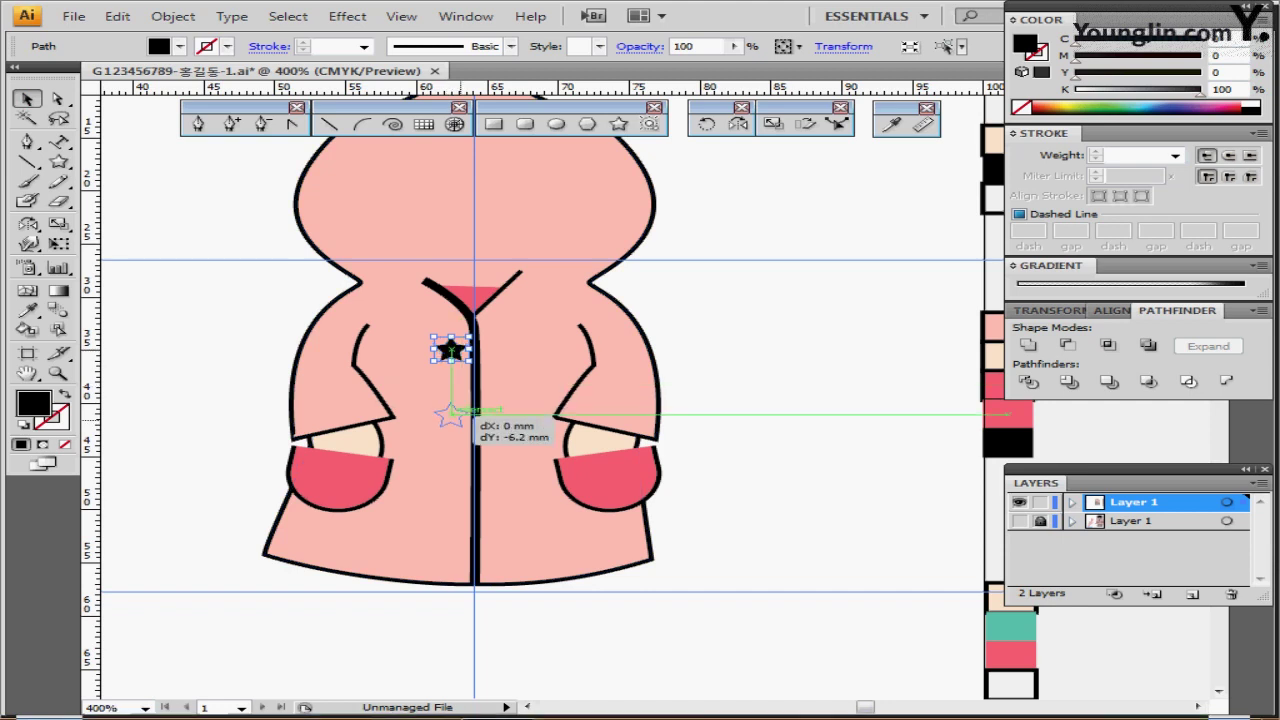
left_click_drag(451, 412, 451, 420)
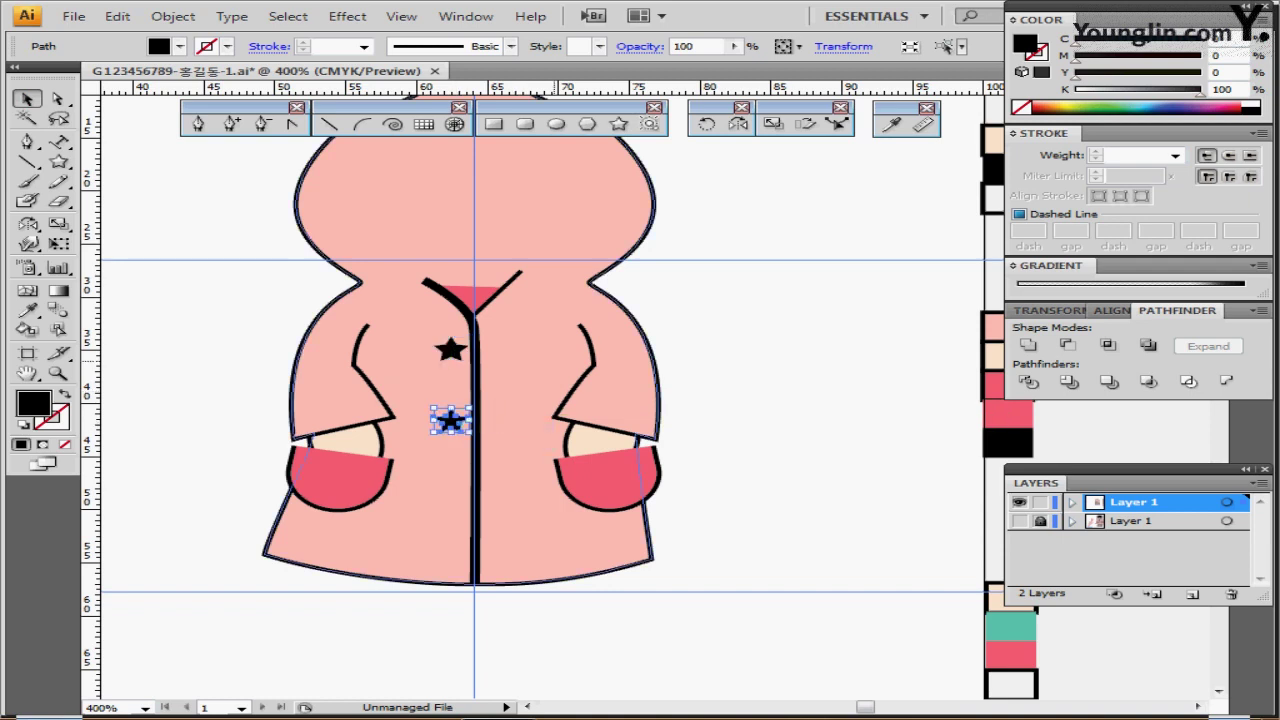
key("ctrl+d")
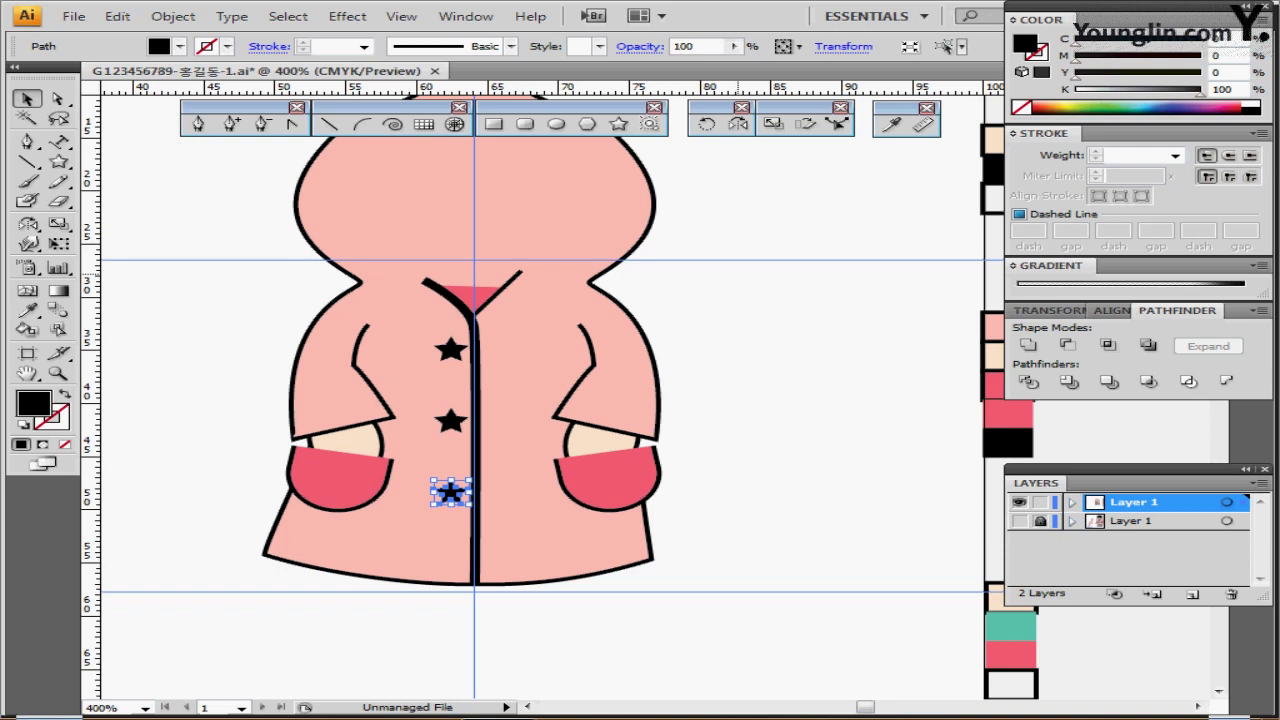
left_click_drag(737, 310, 694, 447)
left_click(694, 447)
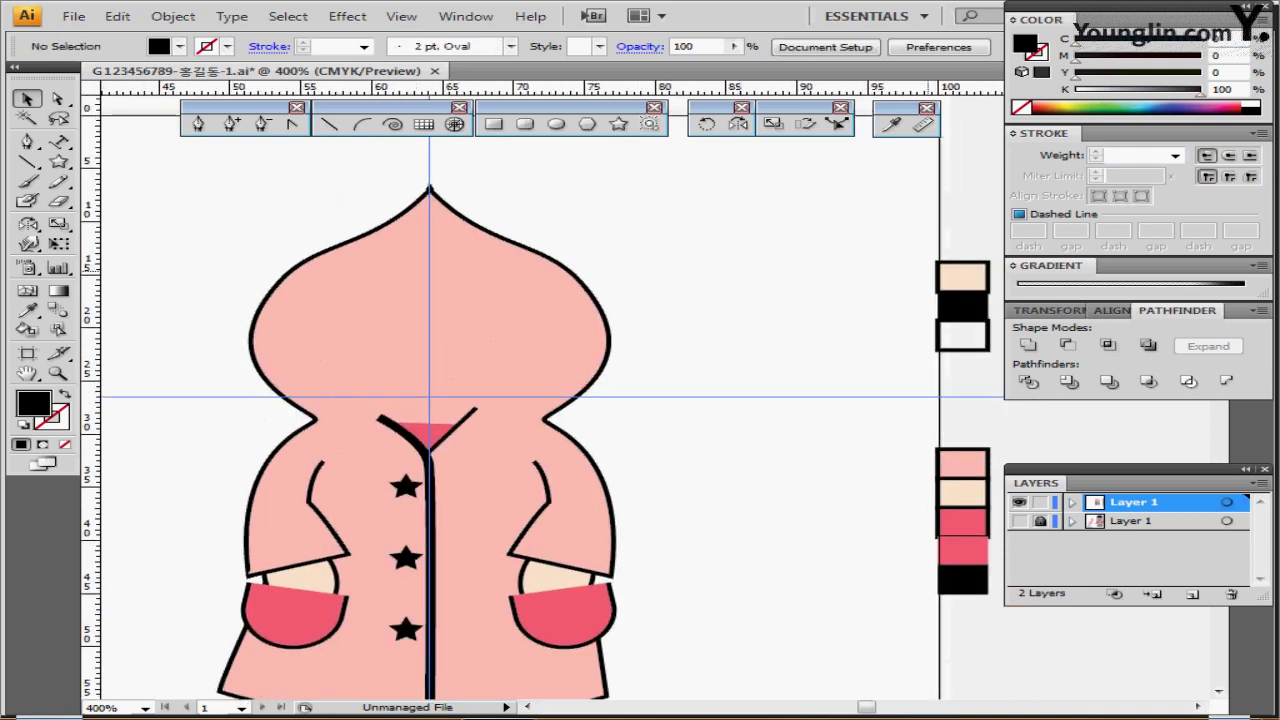
- Take the skin colour and black 1 pt stroke from the skin swatch and draw a 17 × 14 mm face ellipse centred on the vertical guide
left_click(963, 277)
mouse_move(815, 276)
left_mouse_down()
mouse_move(910, 267)
mouse_move(883, 276)
mouse_move(870, 256)
left_mouse_up()
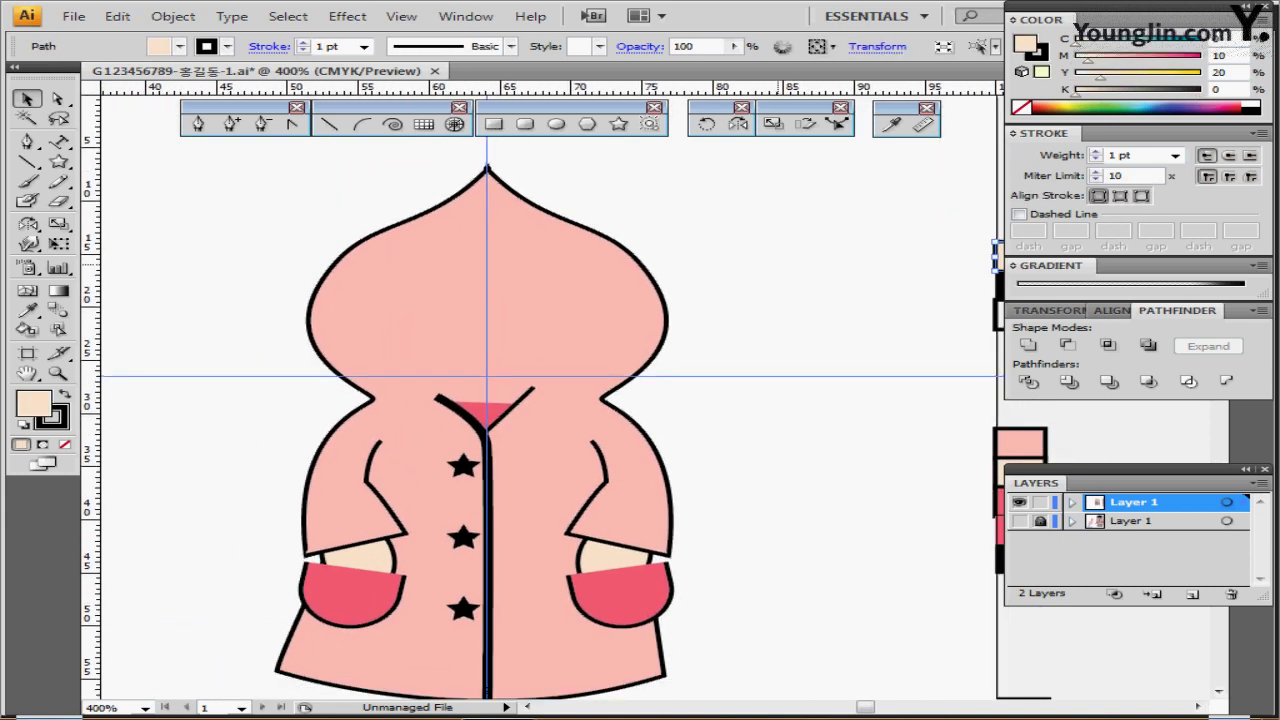
left_click(557, 124)
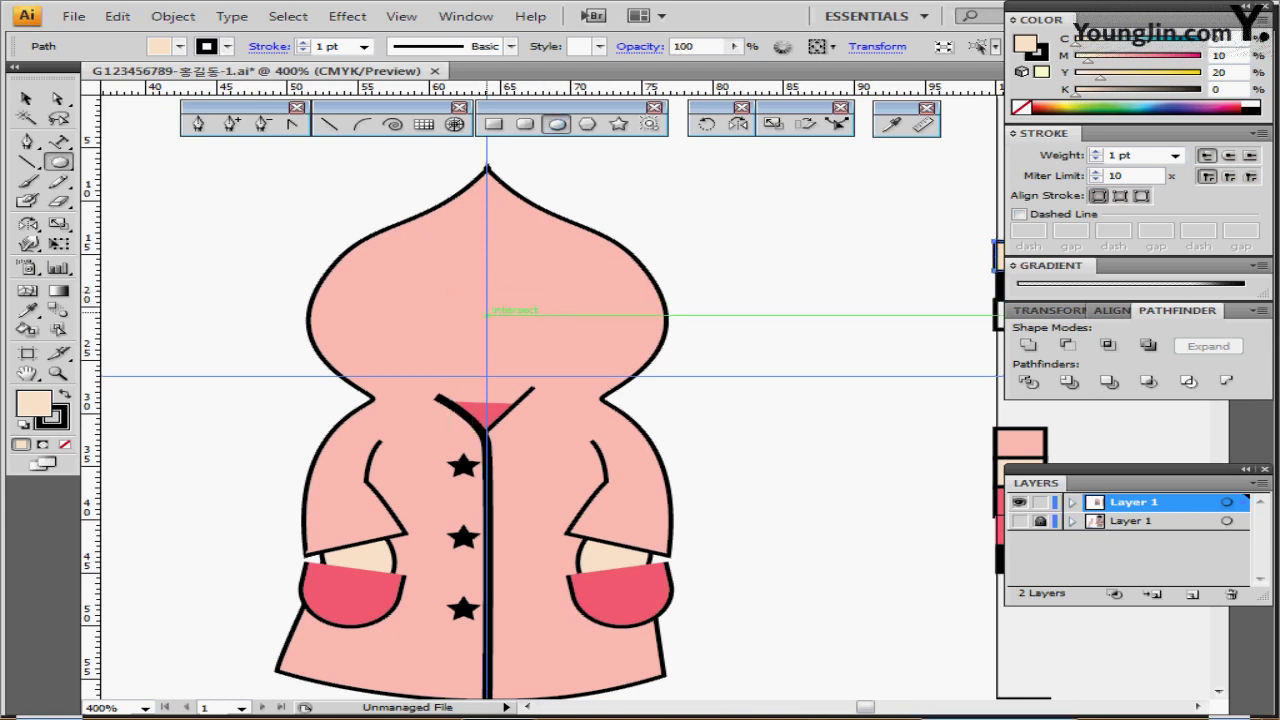
left_click(487, 314)
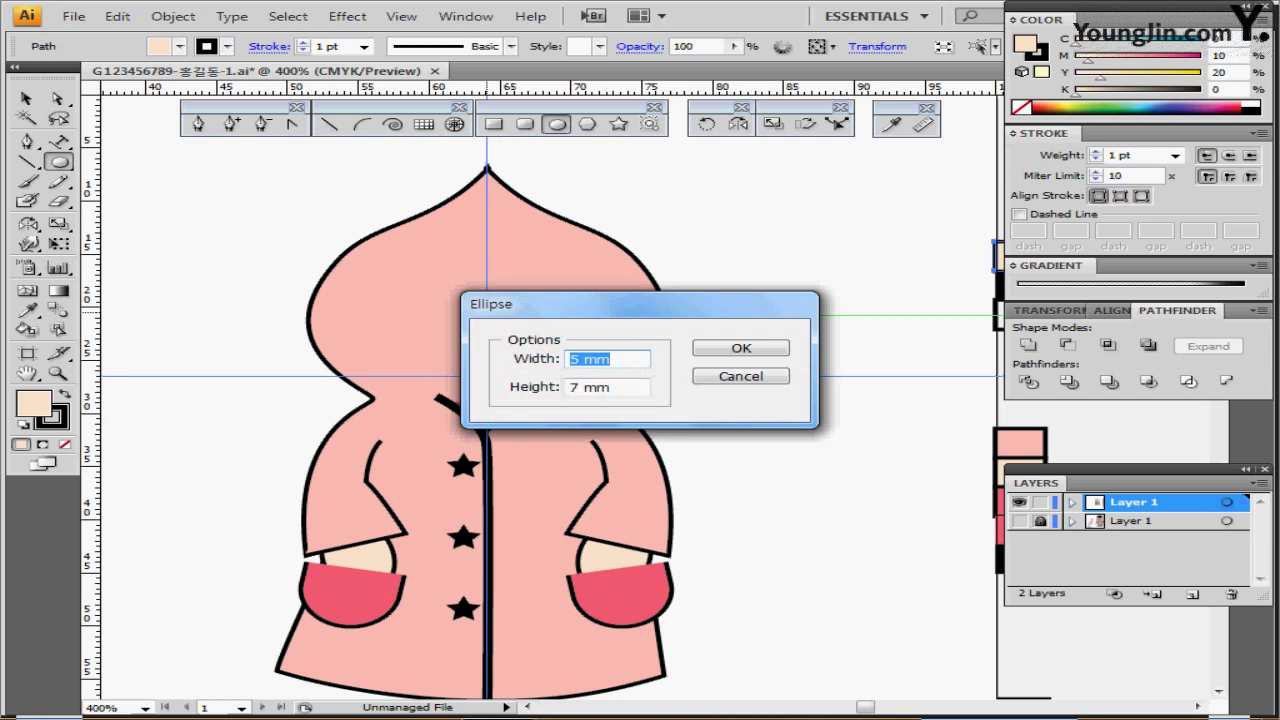
type("17")
key("Tab")
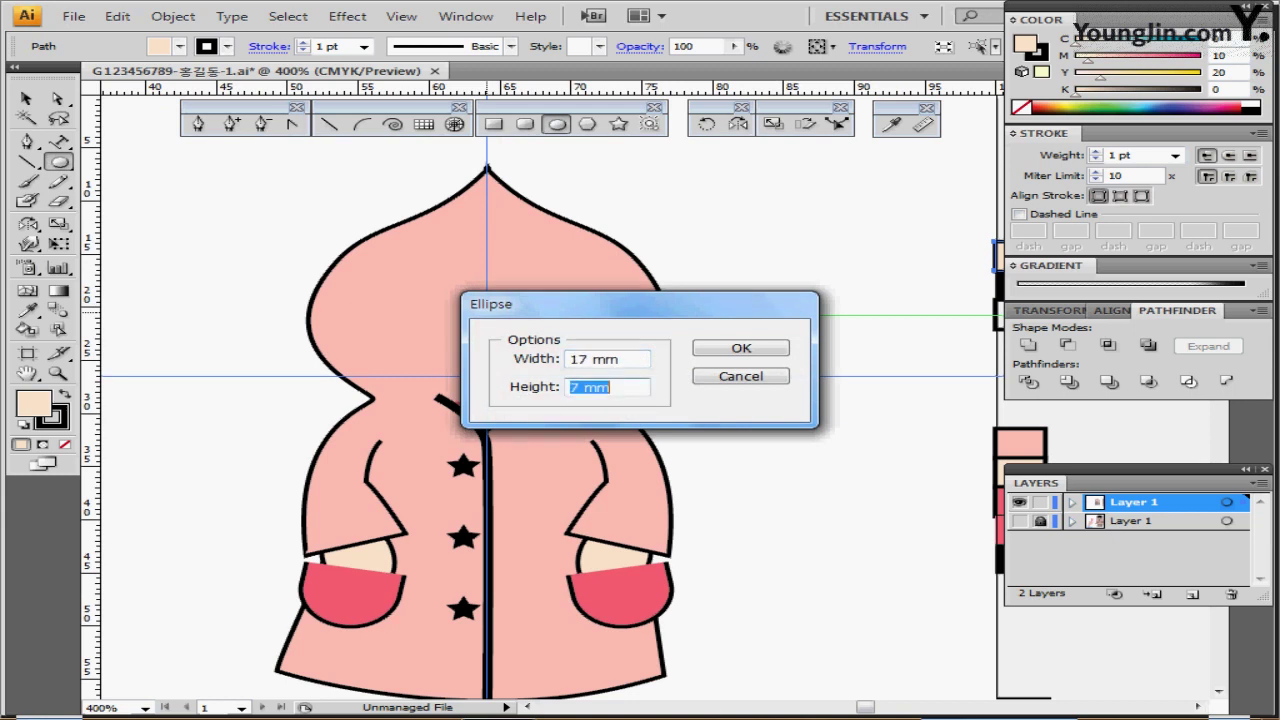
type("14")
key("Return")
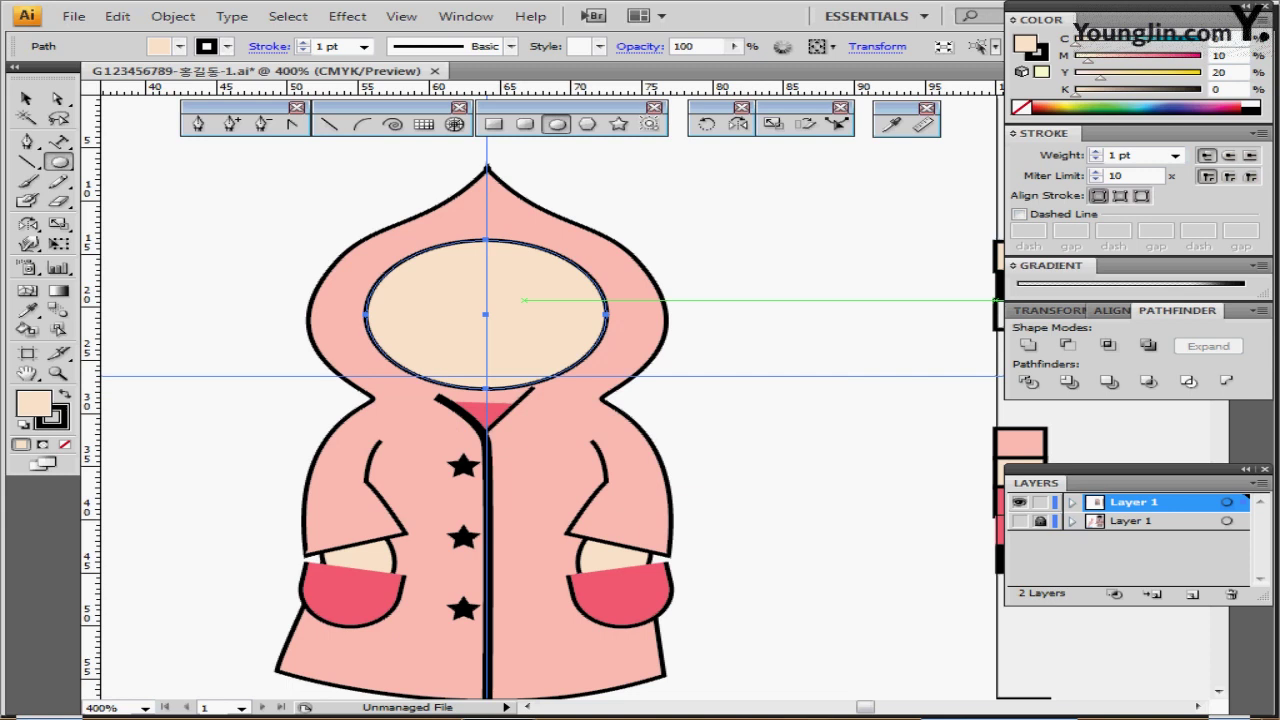
- Nudge the face ellipse straight down until its lower edge overlaps the top of the neck triangle
key("Down")
key("Down")
key("Down")
key("Down")
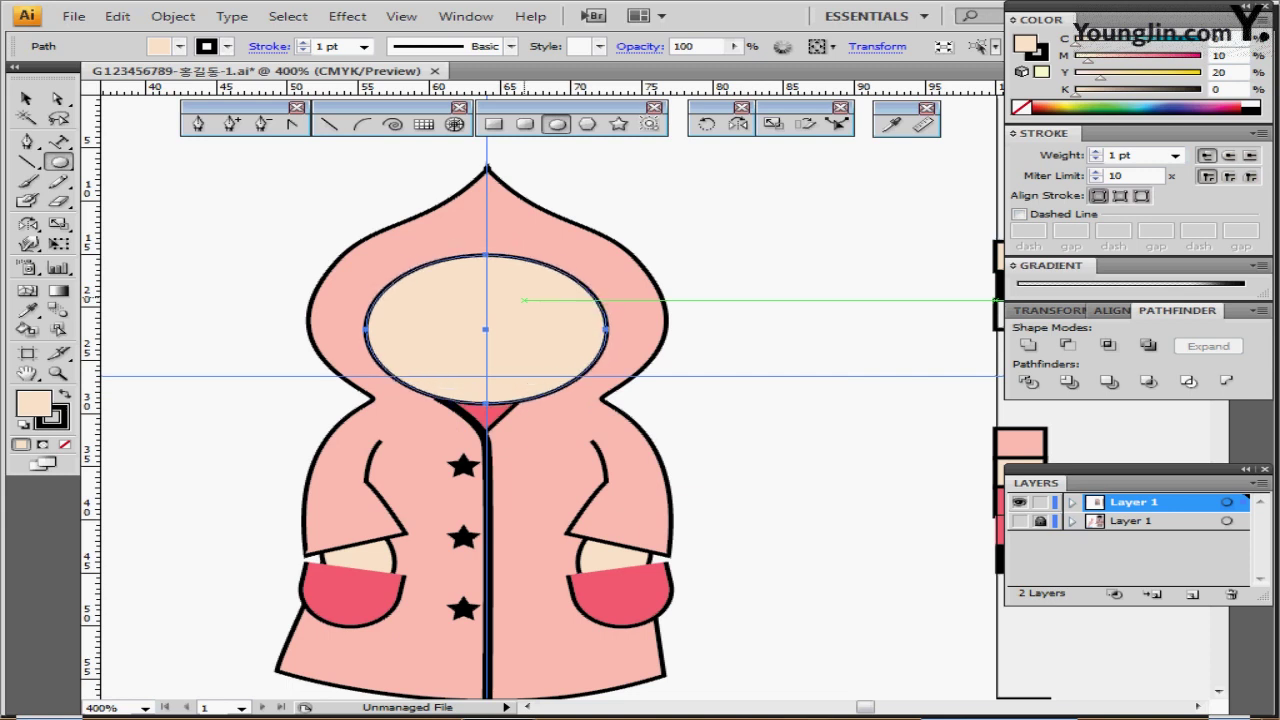
key("Down")
key("Down")
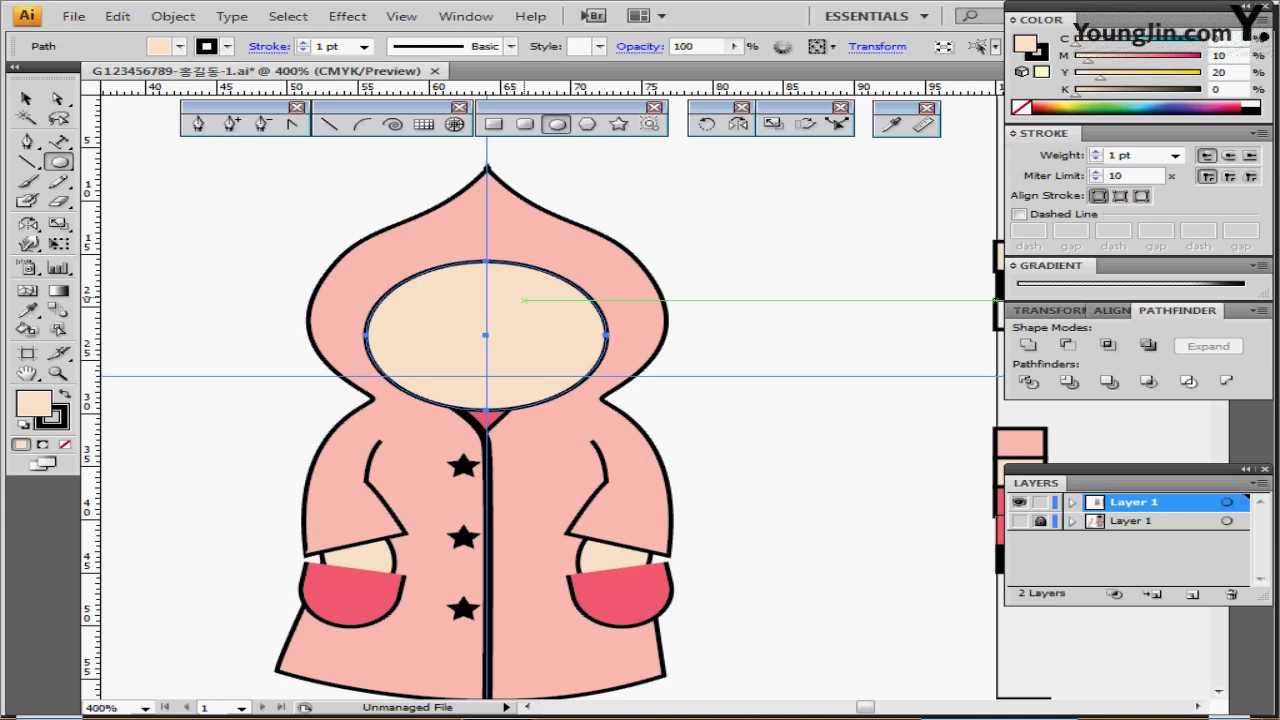
- Add two anchor points to the face outline, one on each side of its bottom point, at about X 62.8 mm and X 65.2 mm
key("ctrl+plus")
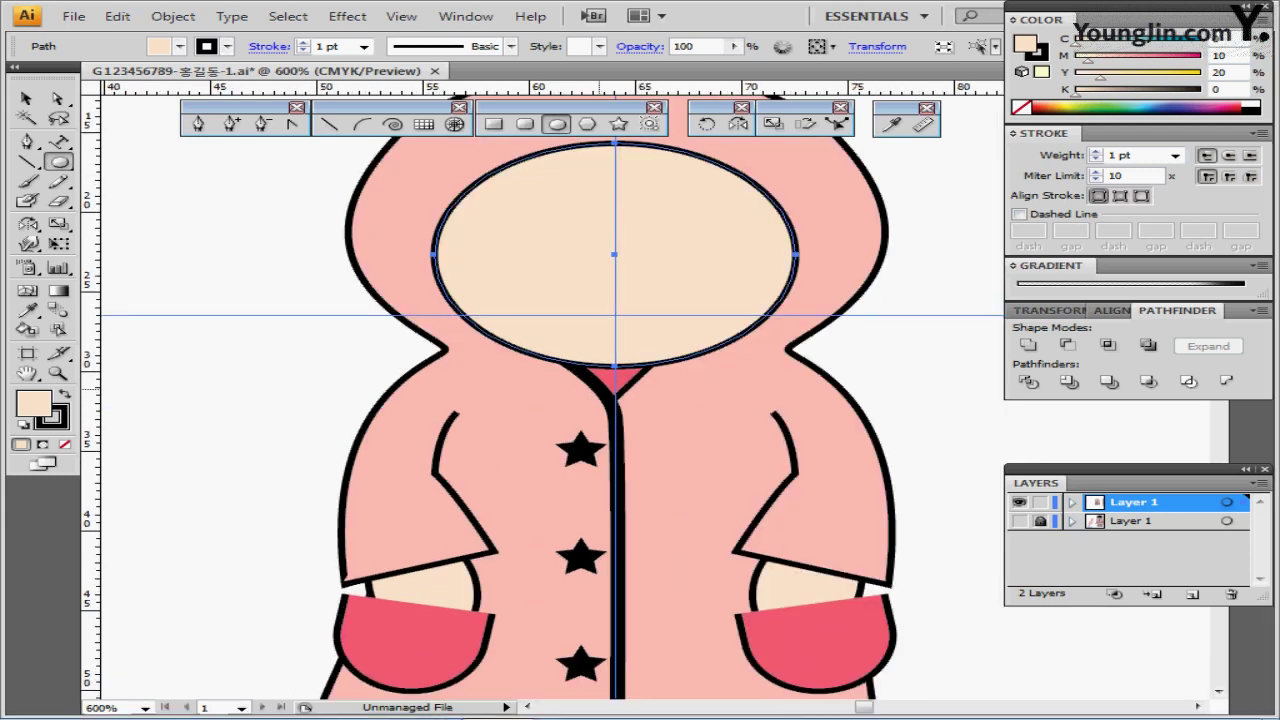
left_click(599, 389, "ctrl")
left_click(676, 355, "ctrl")
left_click_drag(698, 344, 569, 307)
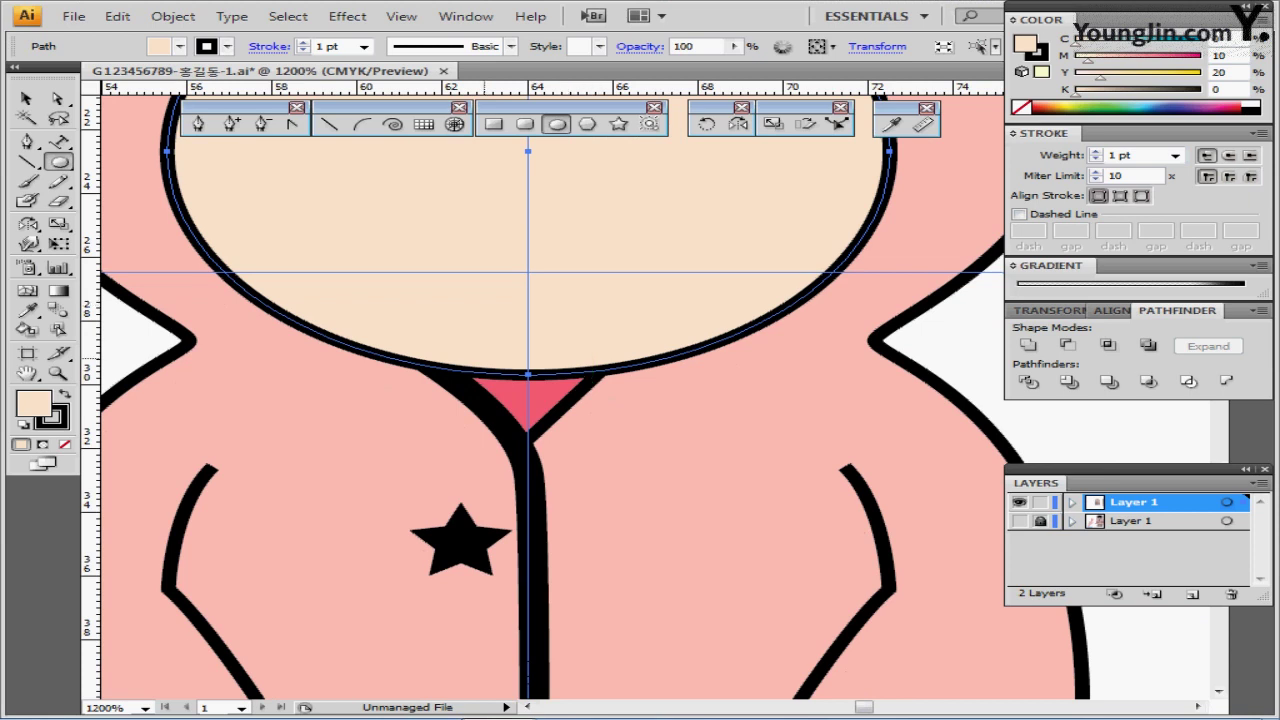
key("plus")
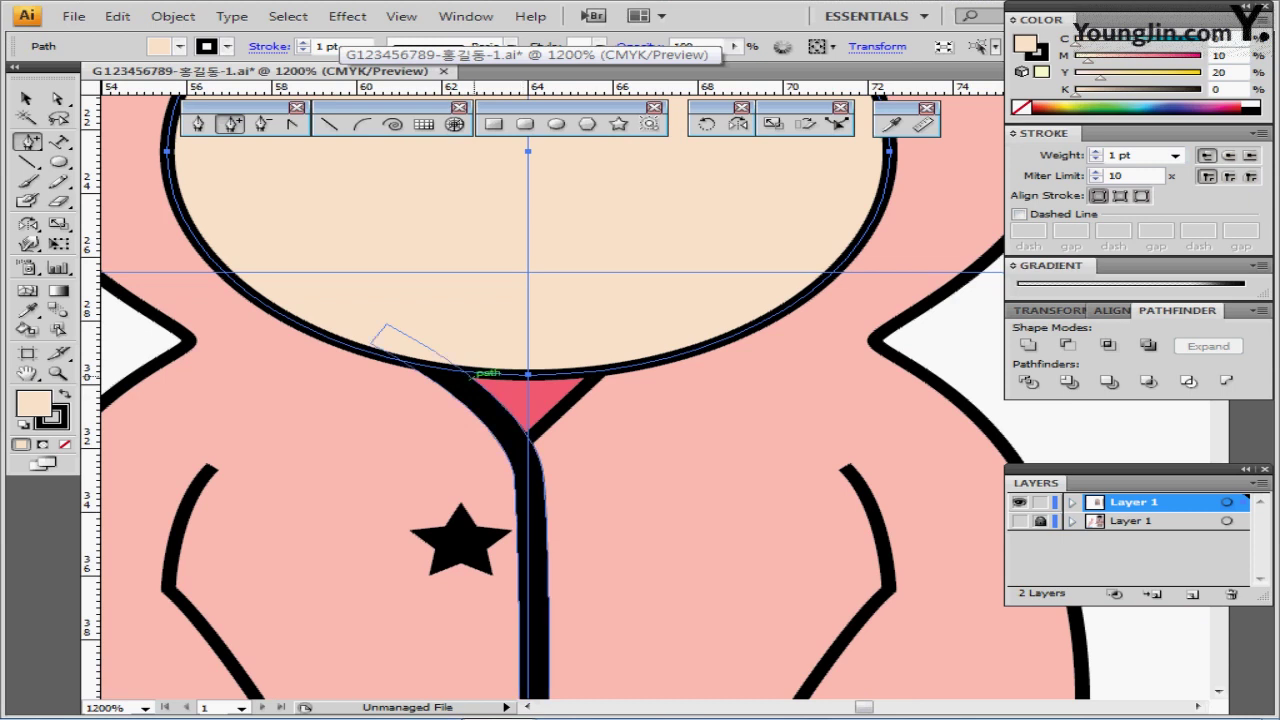
left_click(494, 373)
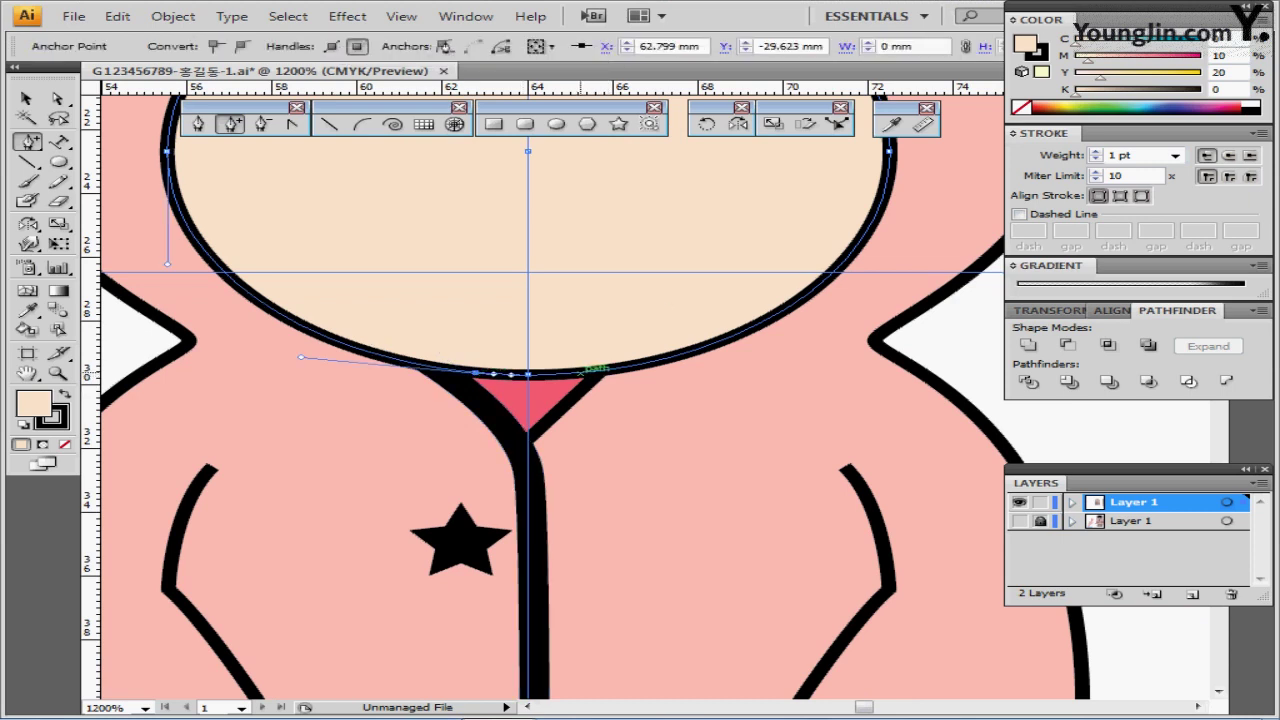
left_click(581, 372)
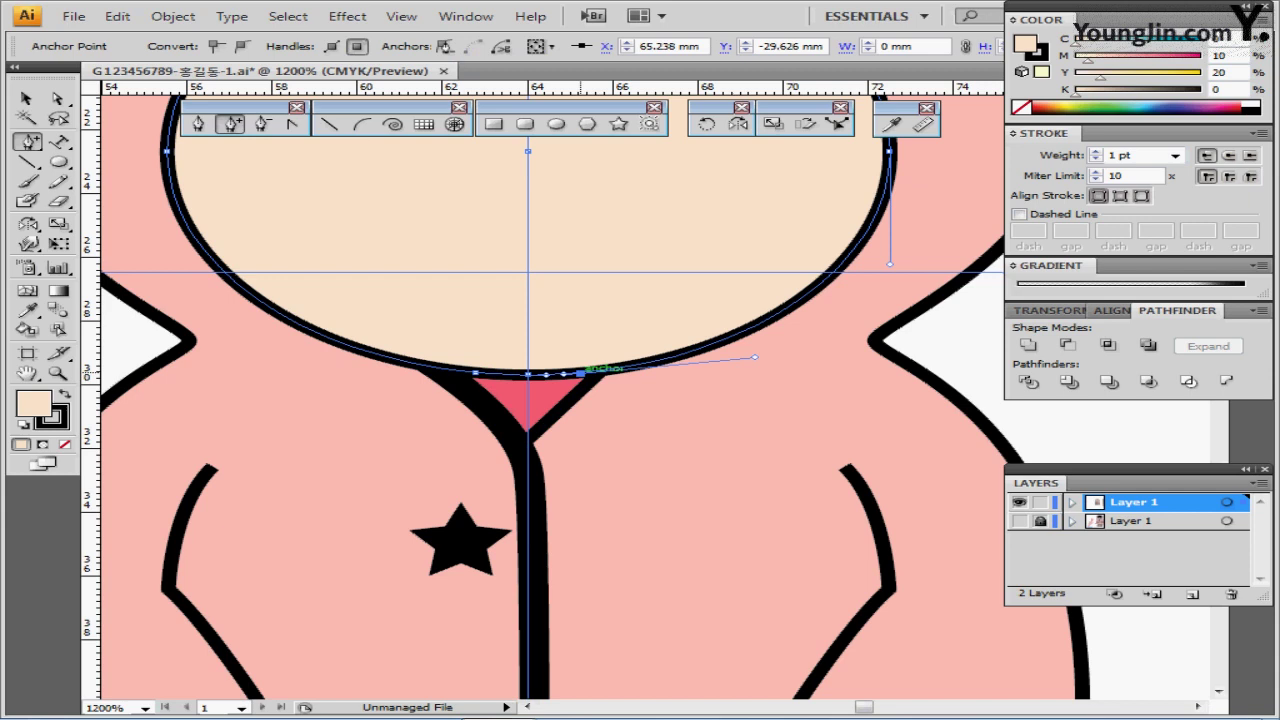
- Move the face's bottom anchor point down about 0.5 mm to form a small pointed chin, and deselect the face
key("a")
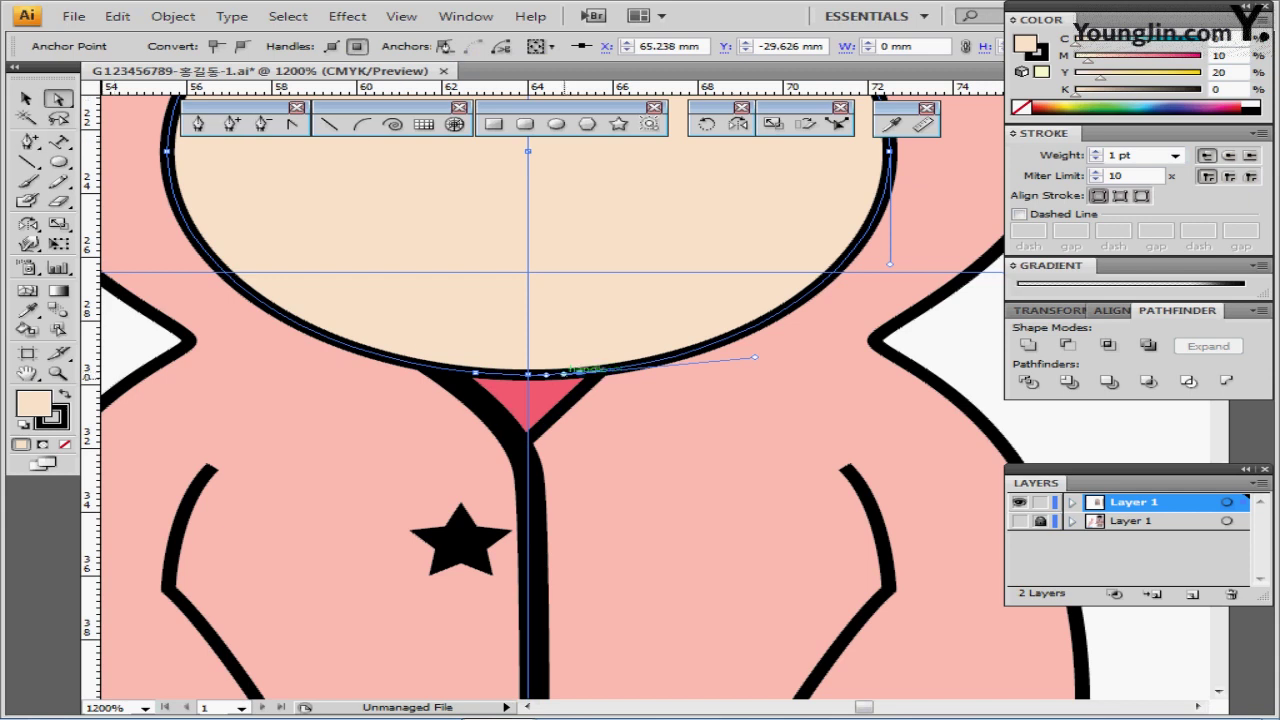
left_click_drag(581, 372, 531, 389)
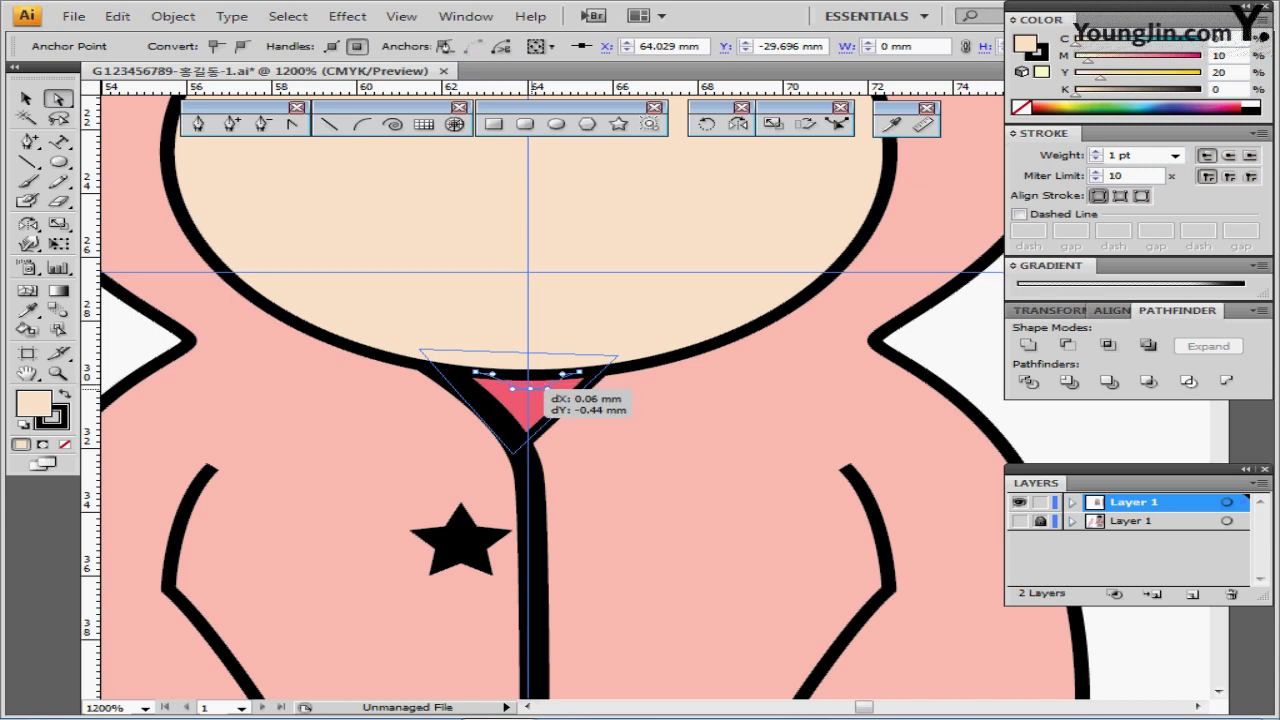
left_click_drag(534, 392, 534, 392)
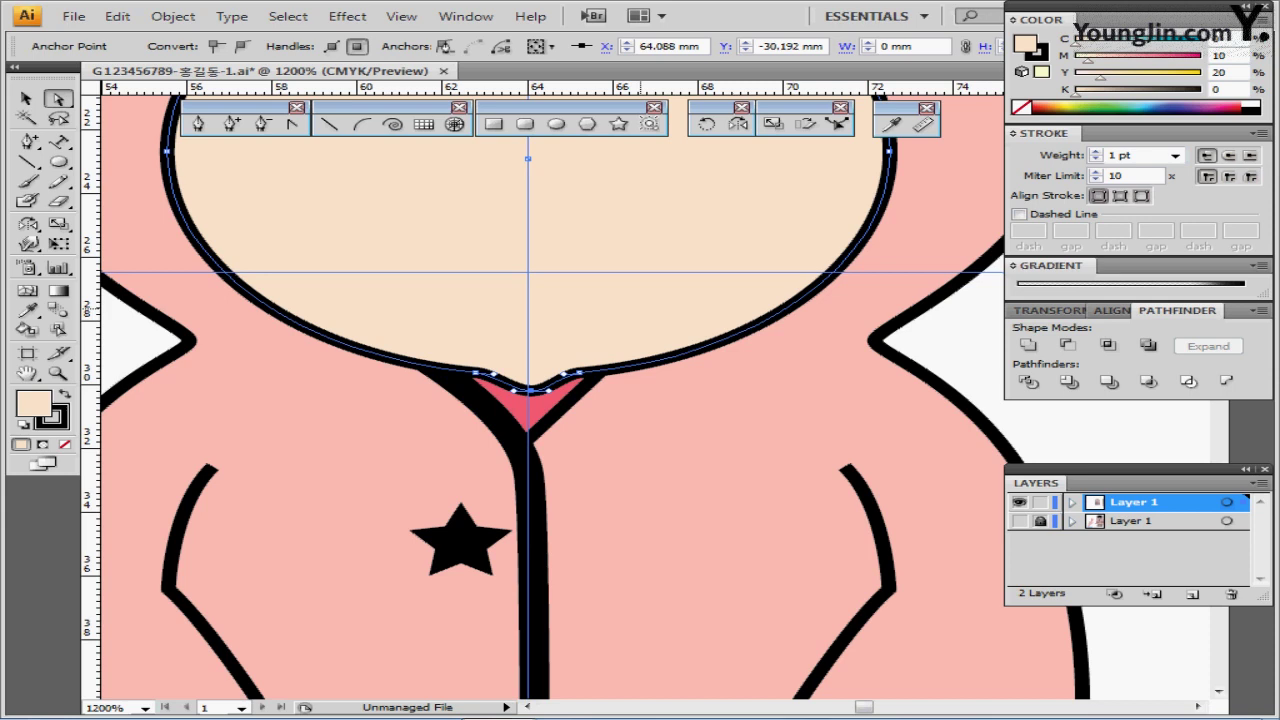
key("ctrl+minus")
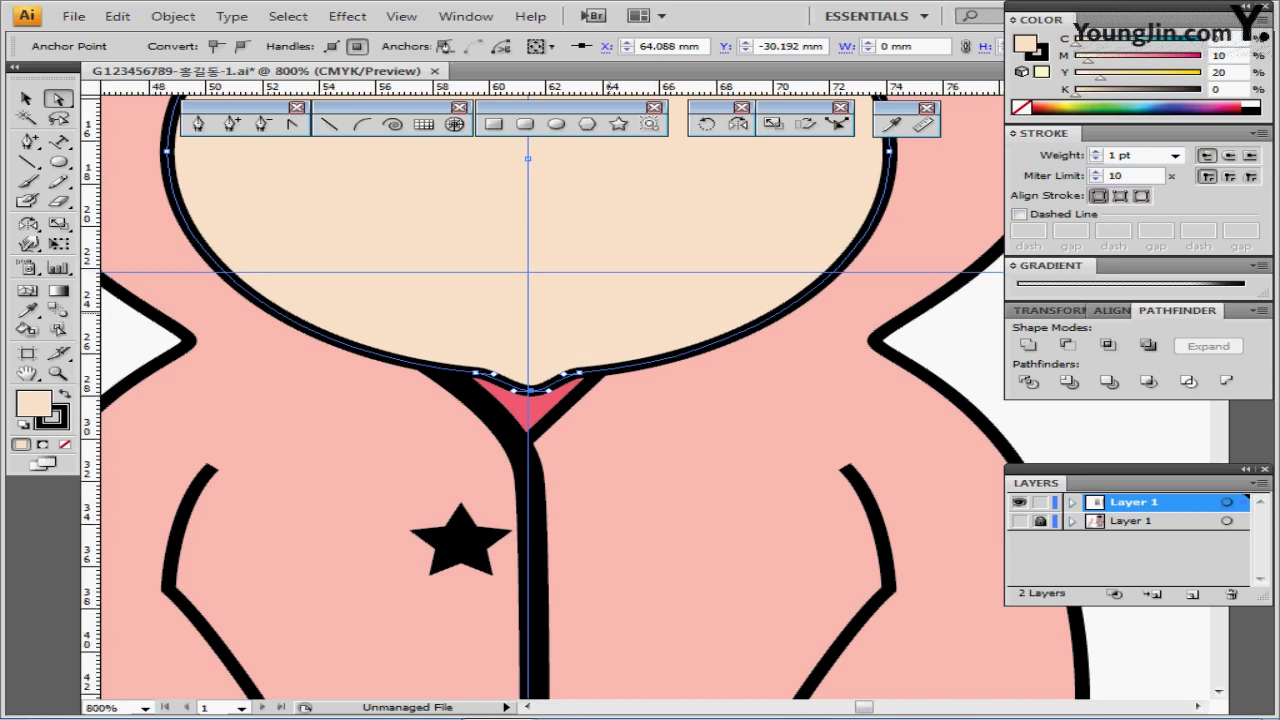
left_click_drag(608, 312, 519, 335)
key("ctrl+shift+a")
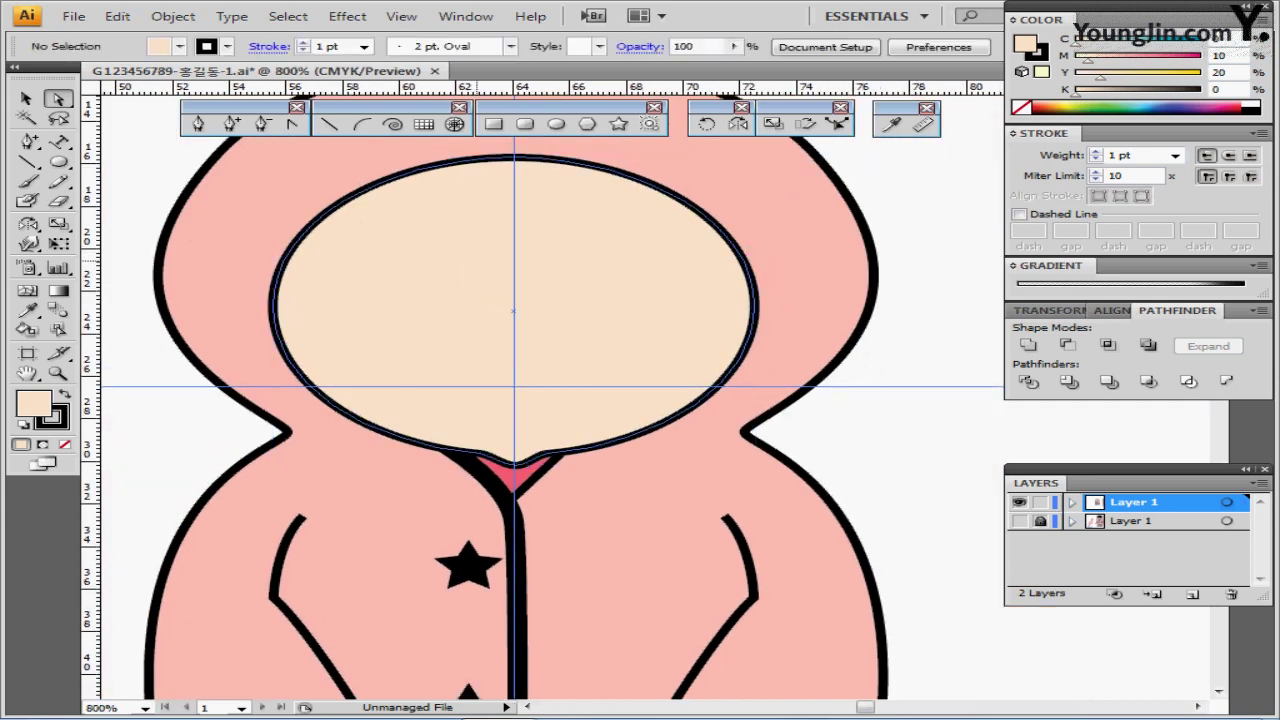
- With nothing selected, set a black fill and no stroke, show the reference layer, and switch the drawing to Outline mode
key("shift+x")
key("x")
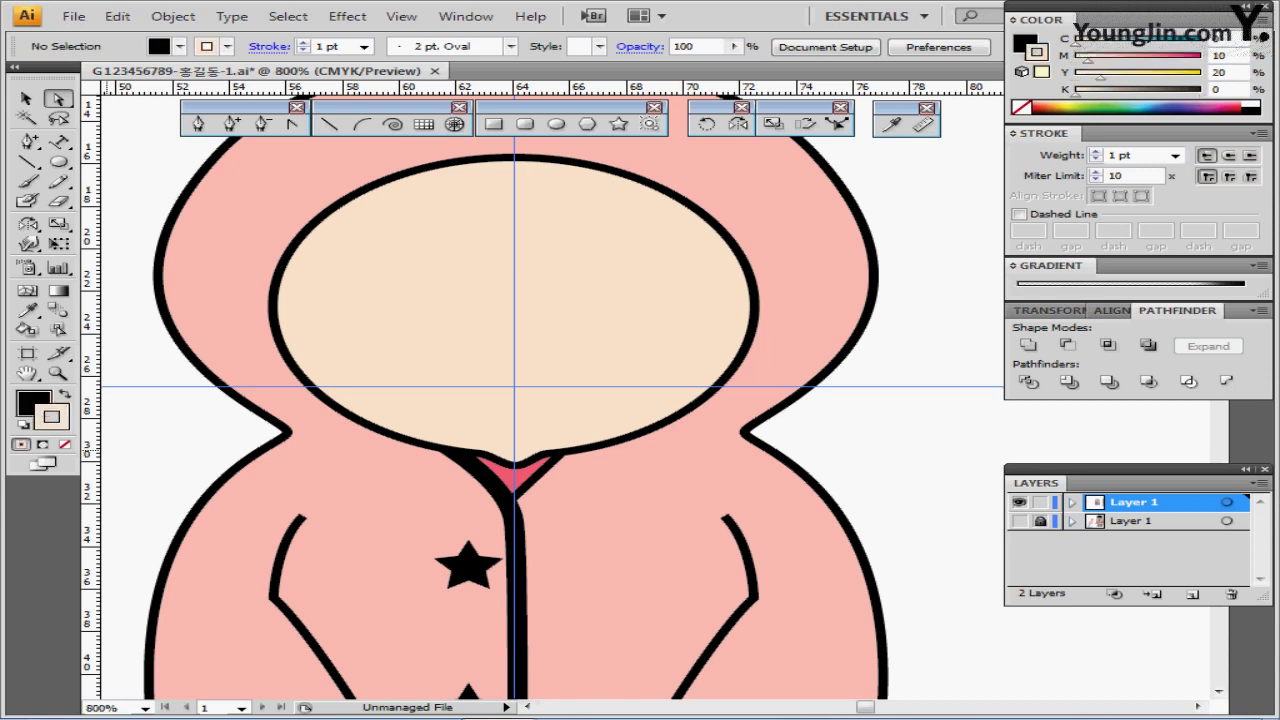
key("slash")
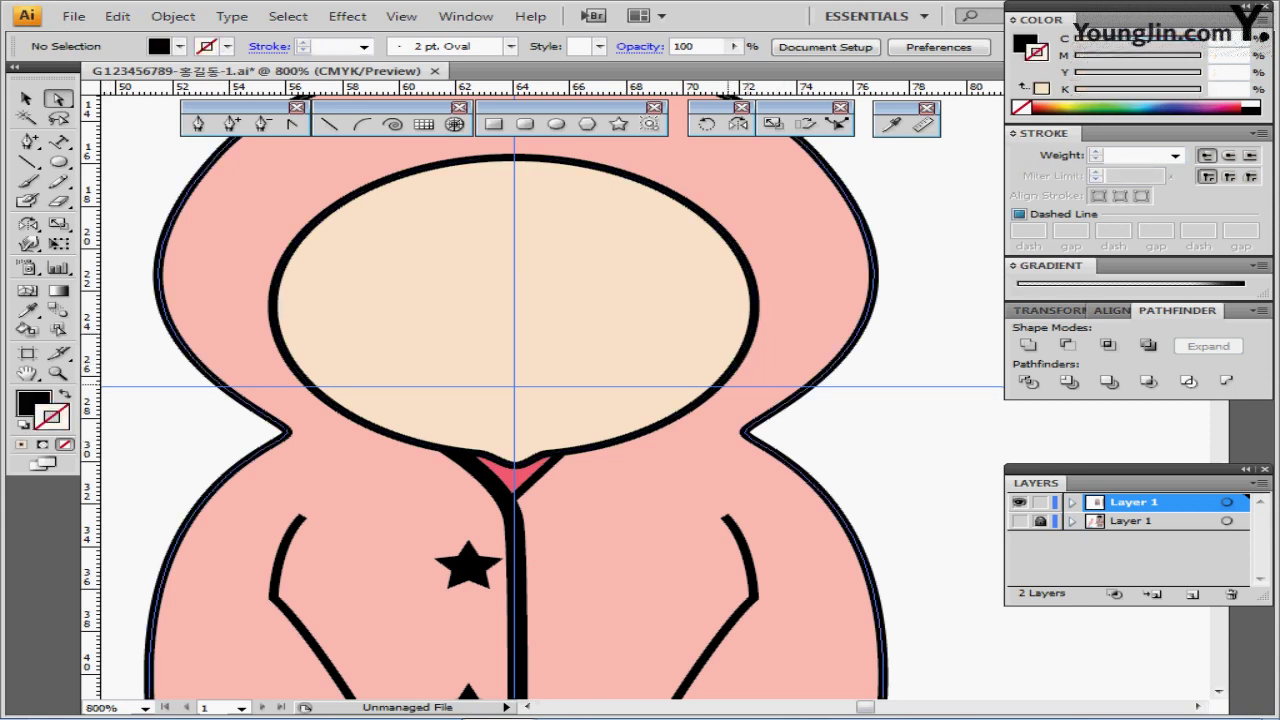
scroll(730, 372, "up", 1)
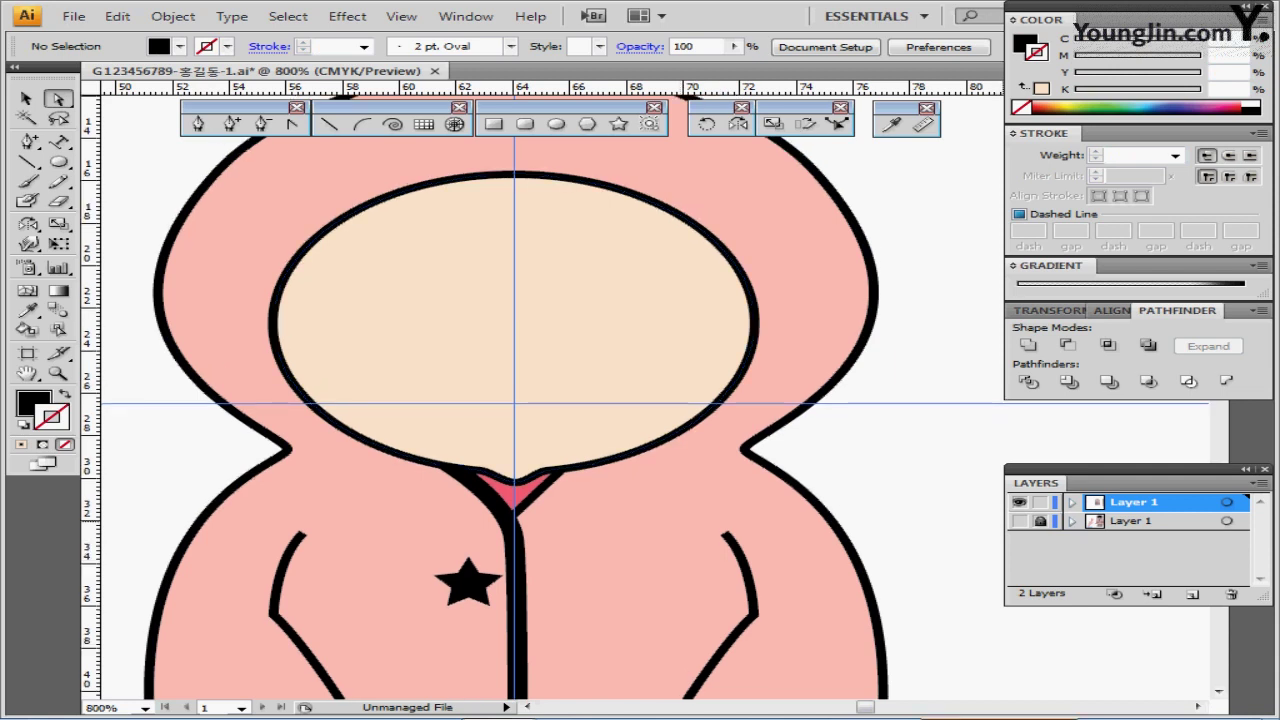
key("ctrl+y")
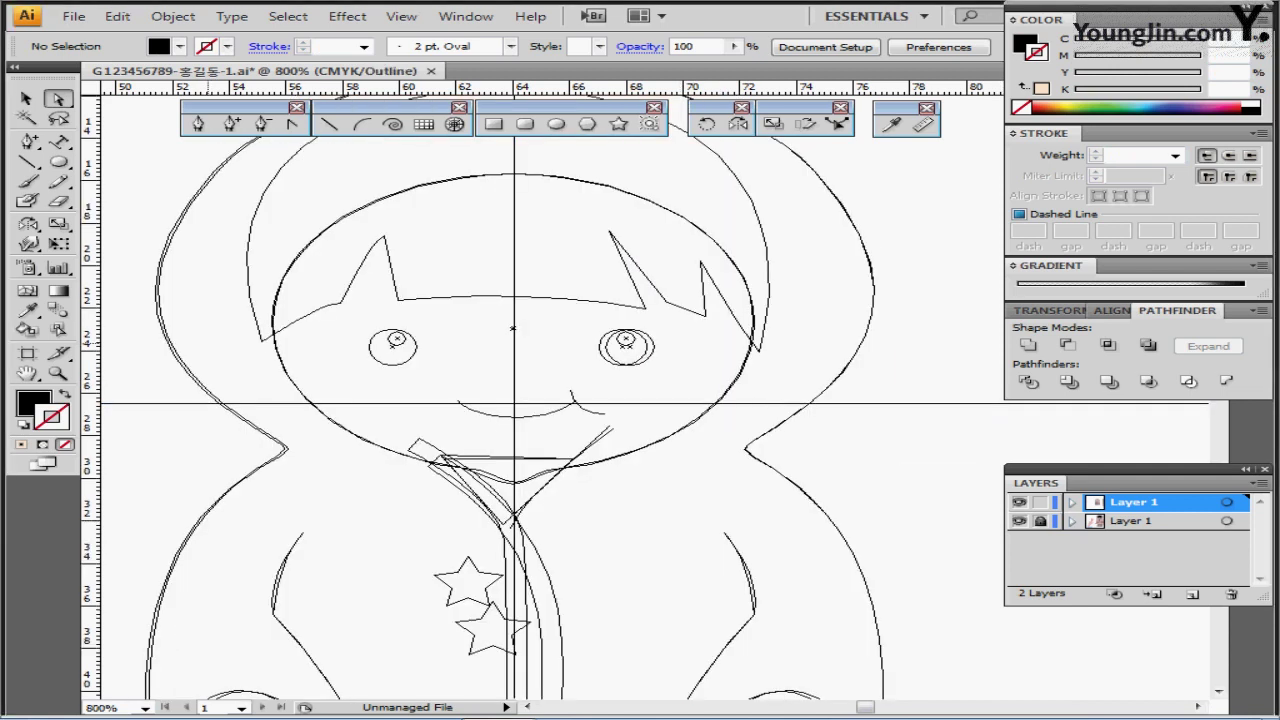
- Start tracing the hair outline with the Pen tool from its left tip, over the first peak, to the fringe point at about X 59.95 mm, Y -21.62 mm
mouse_move(253, 349)
left_mouse_down()
mouse_move(253, 396)
mouse_move(268, 400)
left_mouse_up()
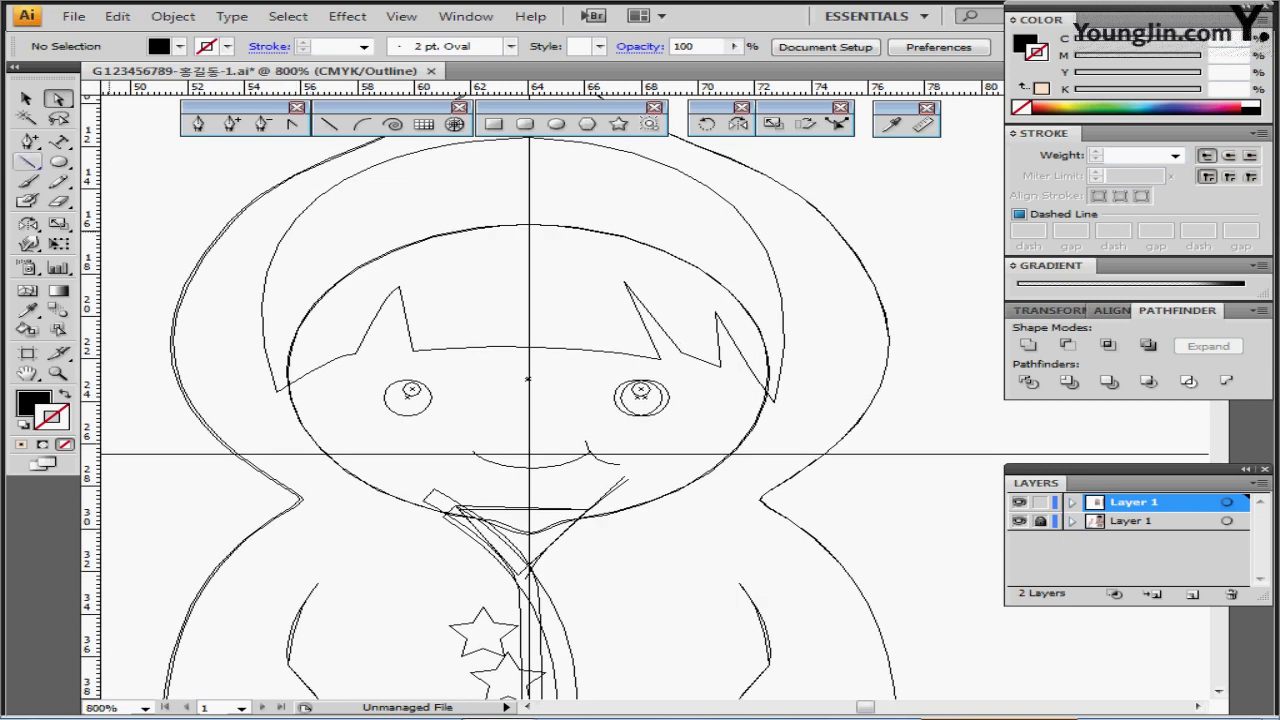
key("p")
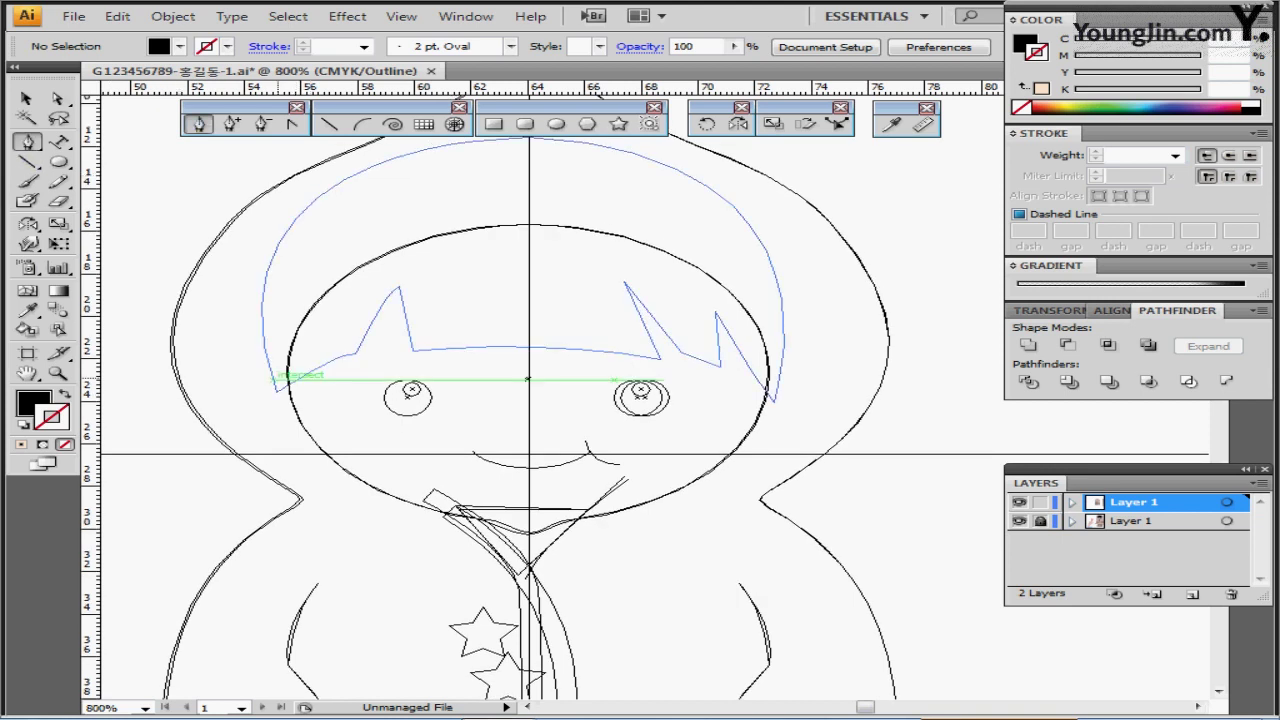
left_click(278, 388)
left_click_drag(355, 353, 388, 353)
left_click(354, 353)
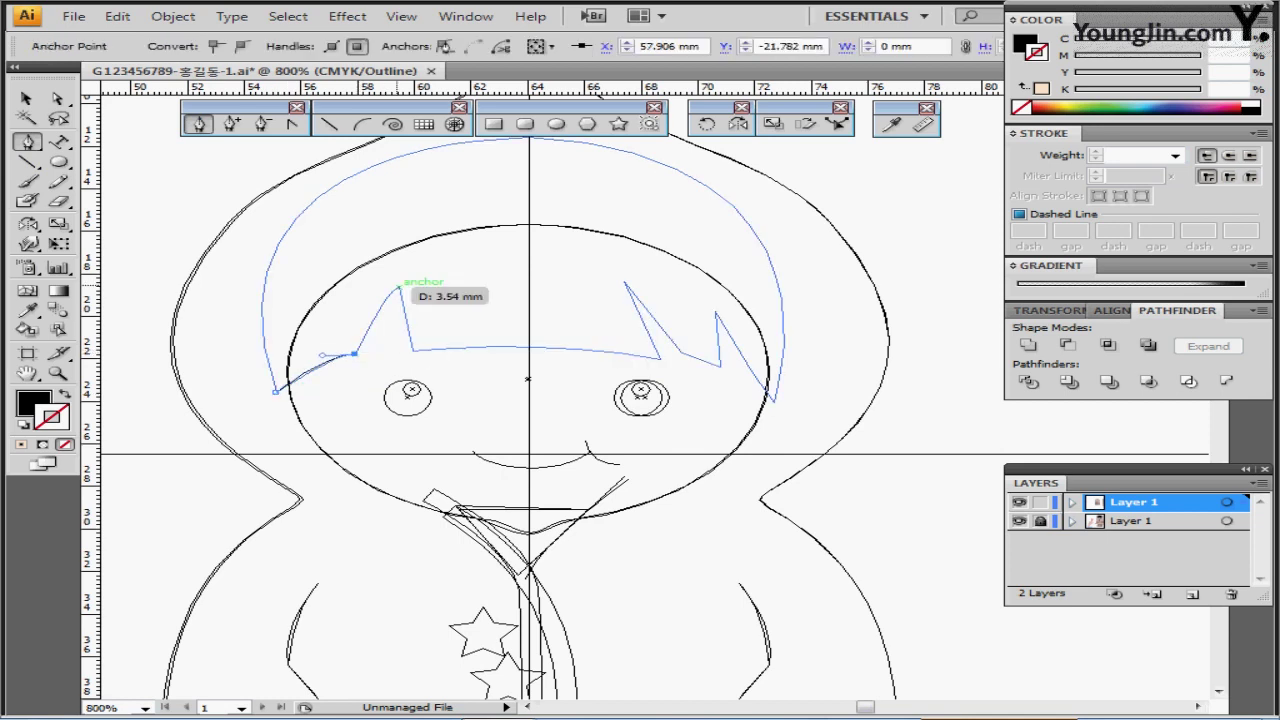
left_click(399, 288)
key("ctrl+z")
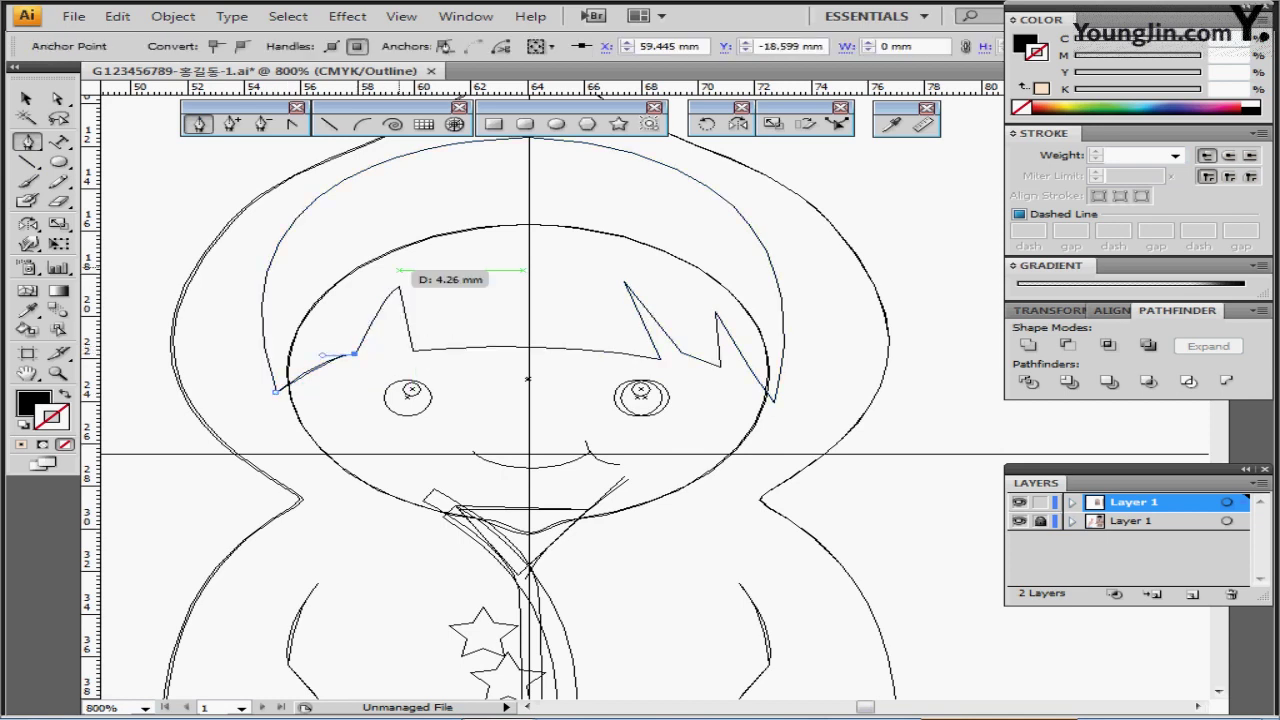
left_click_drag(398, 287, 419, 268)
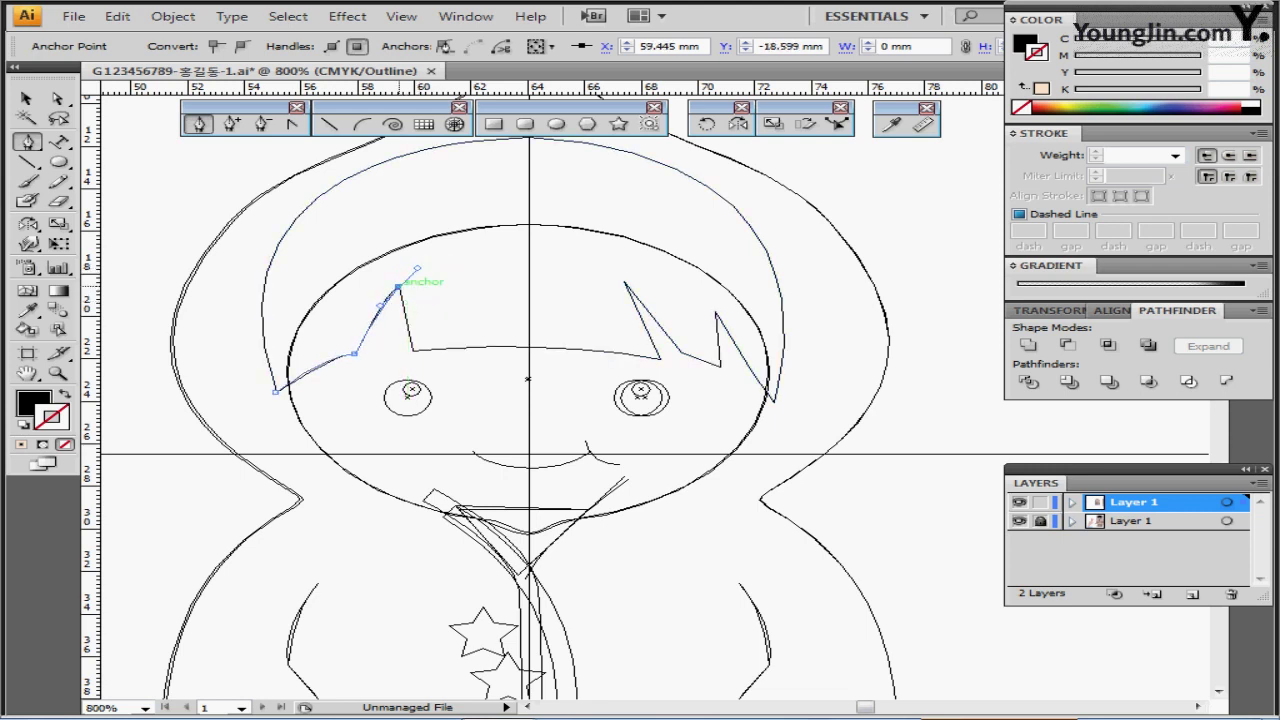
left_click(398, 287)
left_click(413, 350)
left_click(413, 350)
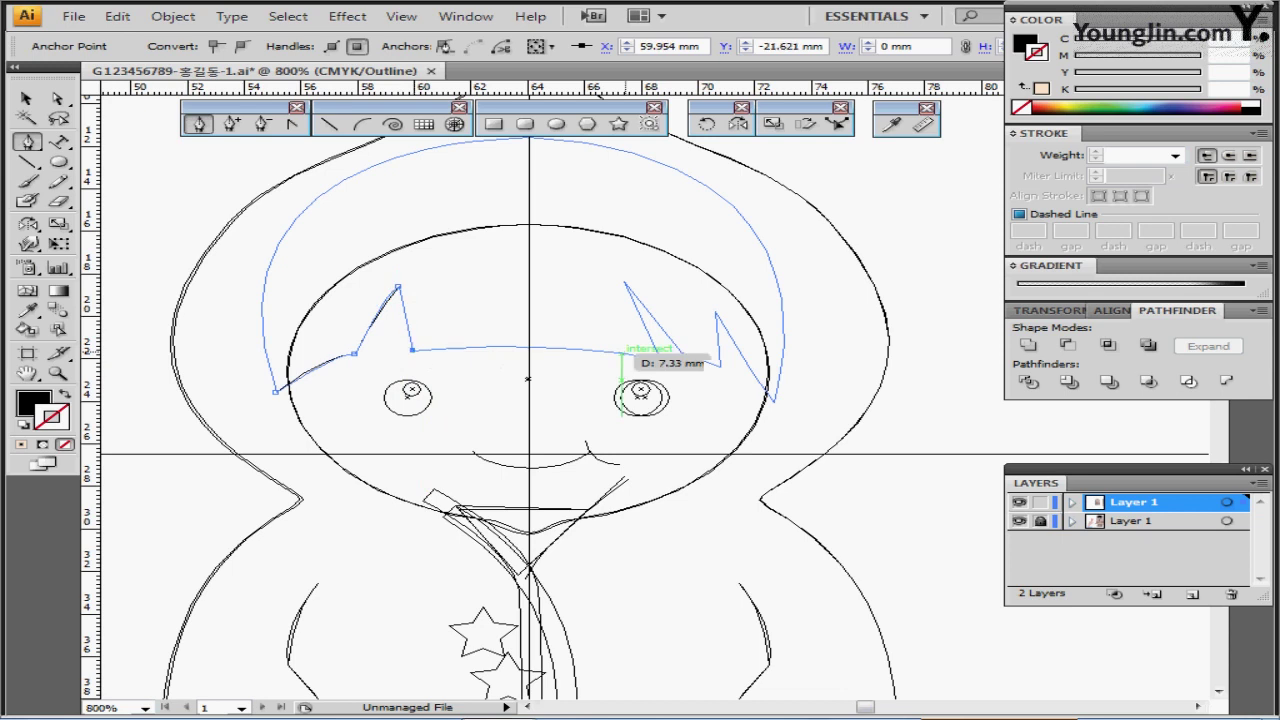
- Continue the hair path along the curved fringe and around the two right-hand notches to the tip at about X 72.37 mm, Y -24.04 mm
left_click_drag(660, 358, 765, 384)
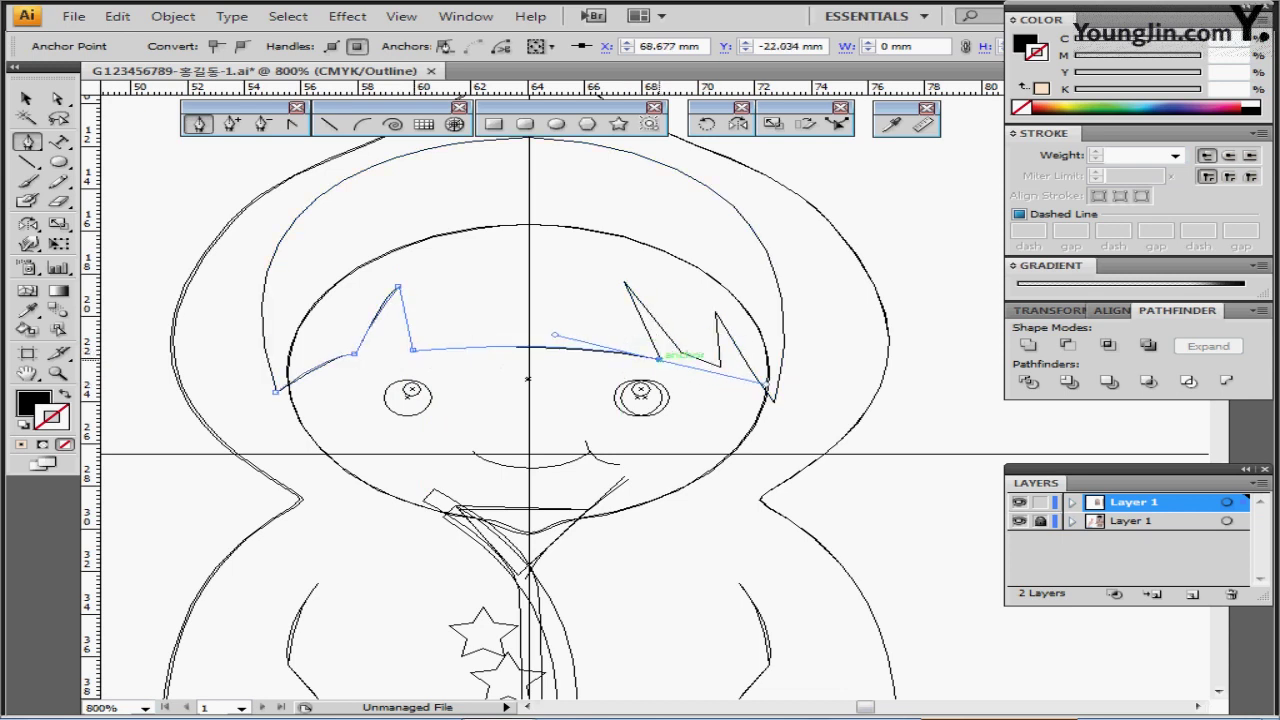
left_click(660, 358)
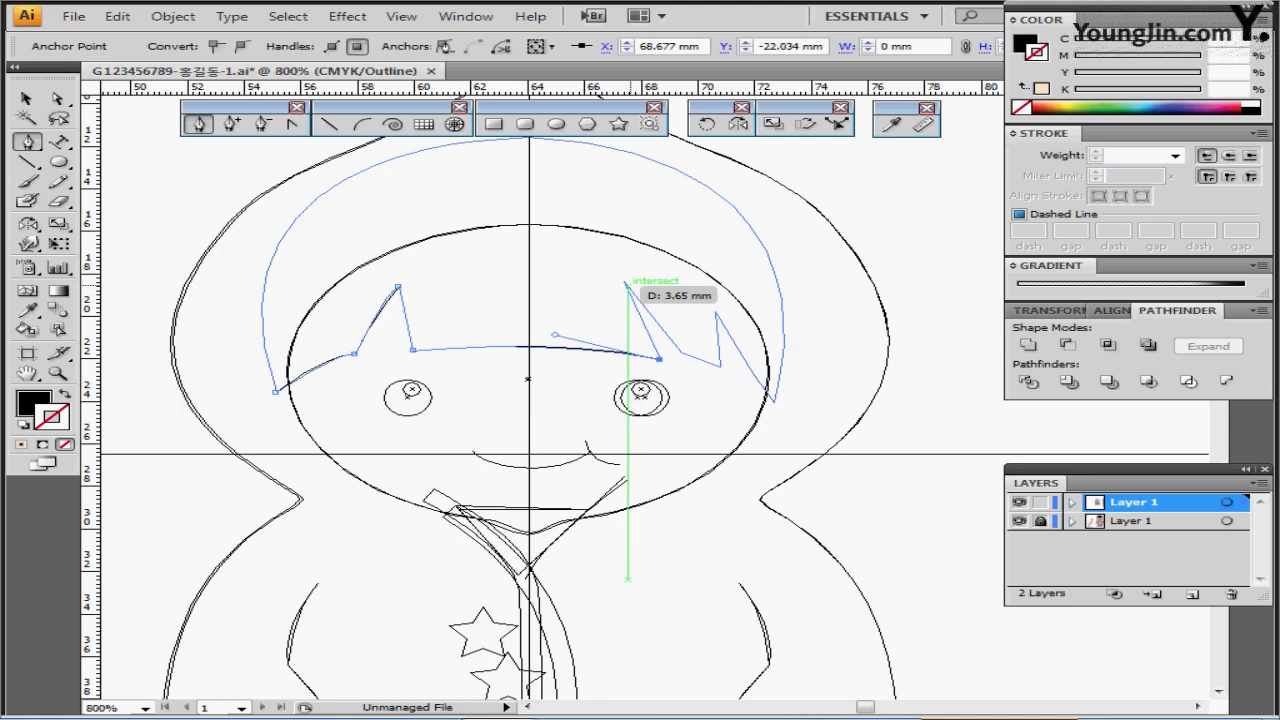
left_click(627, 287)
left_click(681, 352)
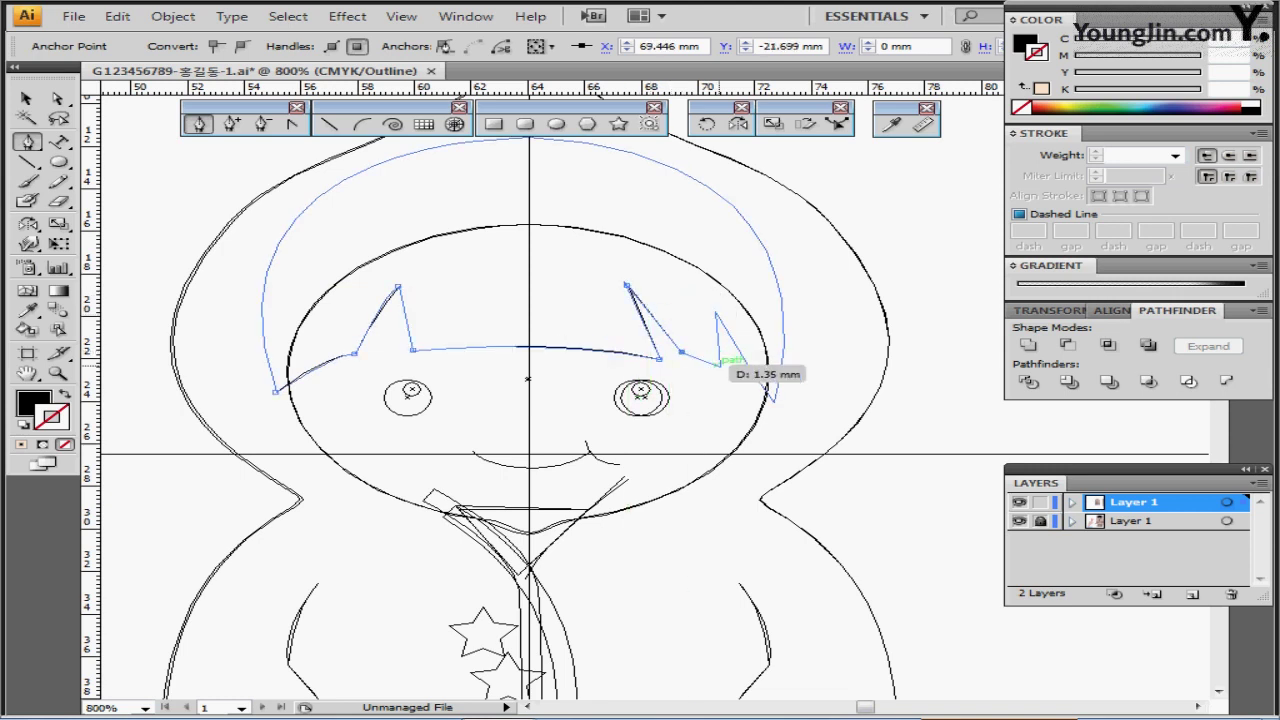
left_click(720, 366)
left_click(715, 316)
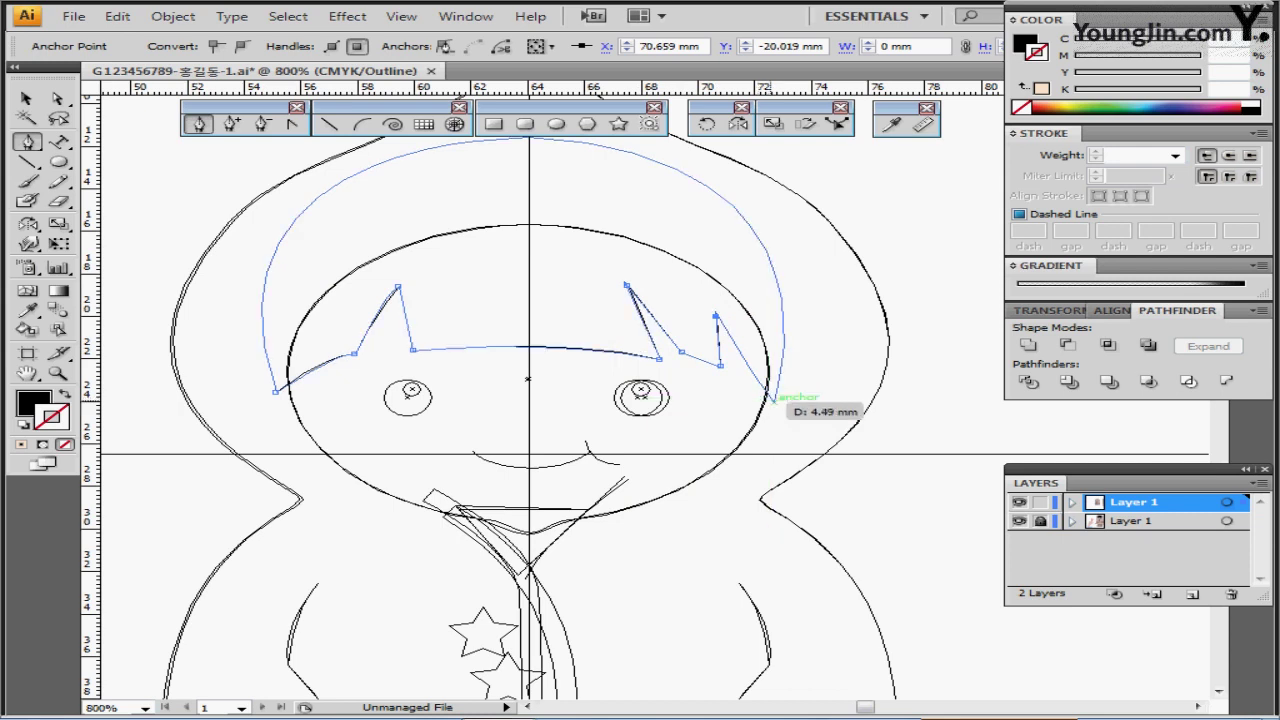
left_click(766, 402)
- Curve the hair path over the right side and crown, close it at the left tip, and return to Preview mode
left_click_drag(678, 288, 693, 327)
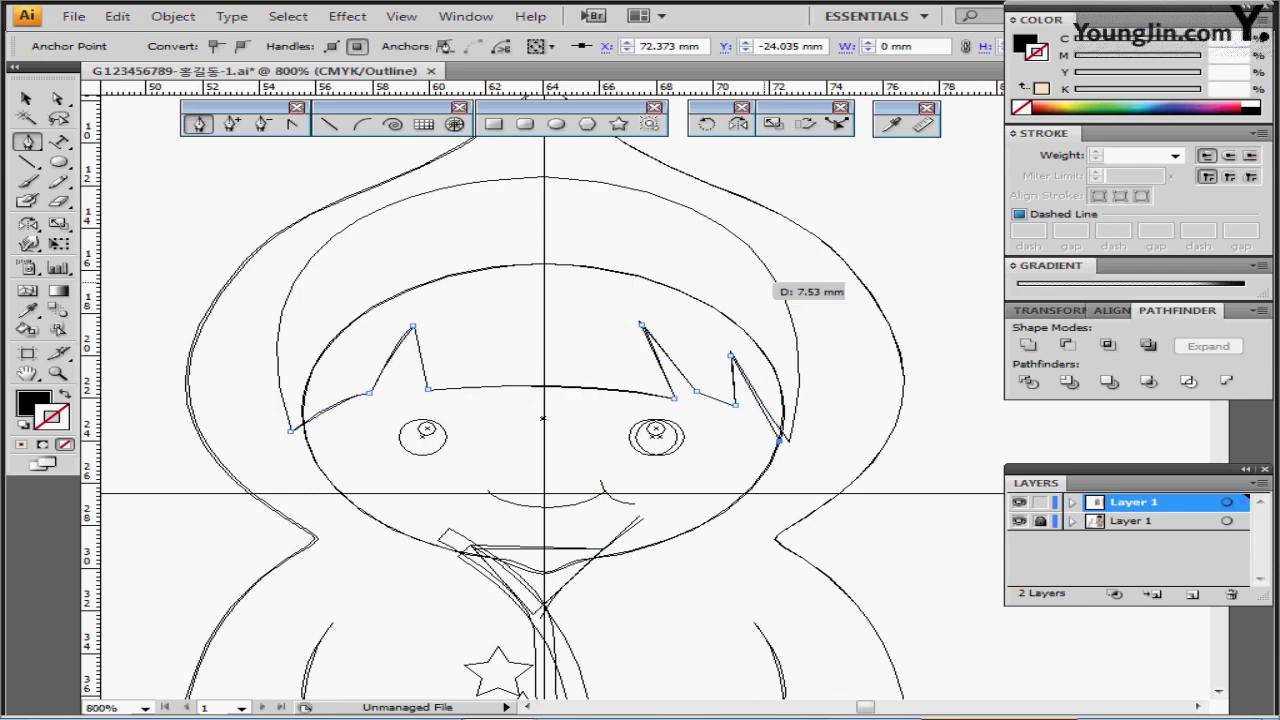
left_click_drag(773, 278, 817, 338)
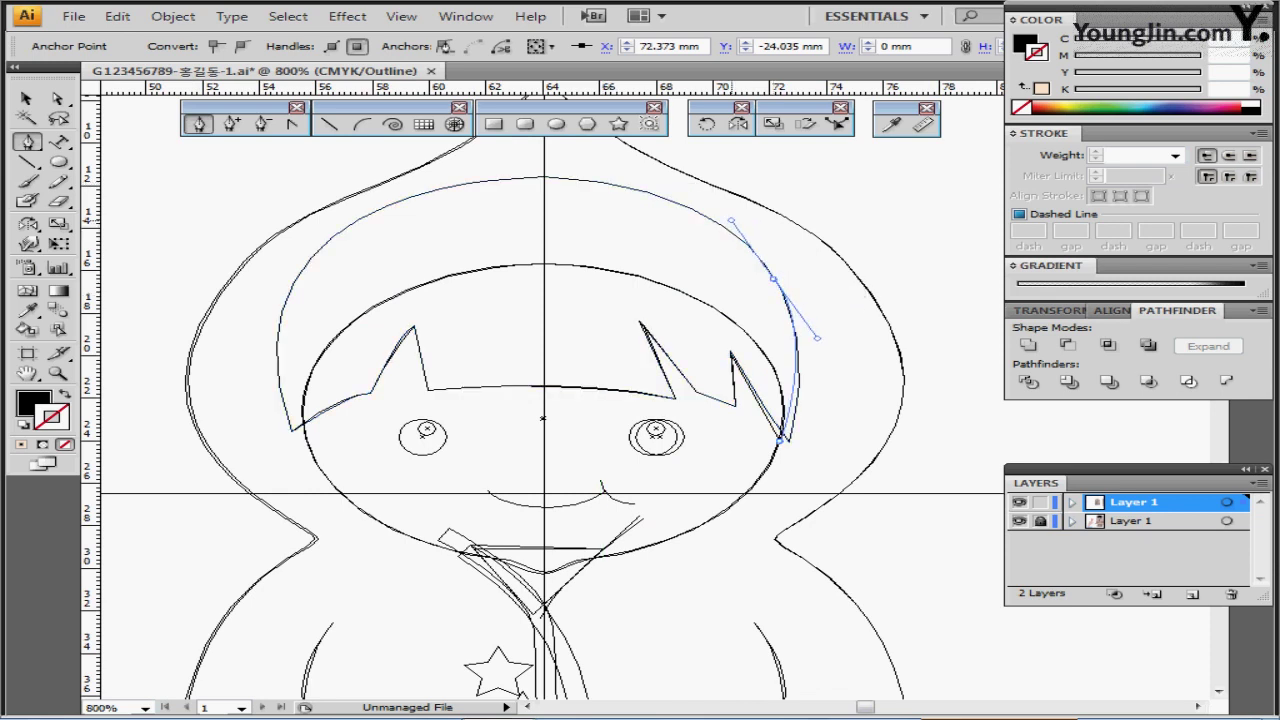
left_click_drag(543, 176, 664, 179)
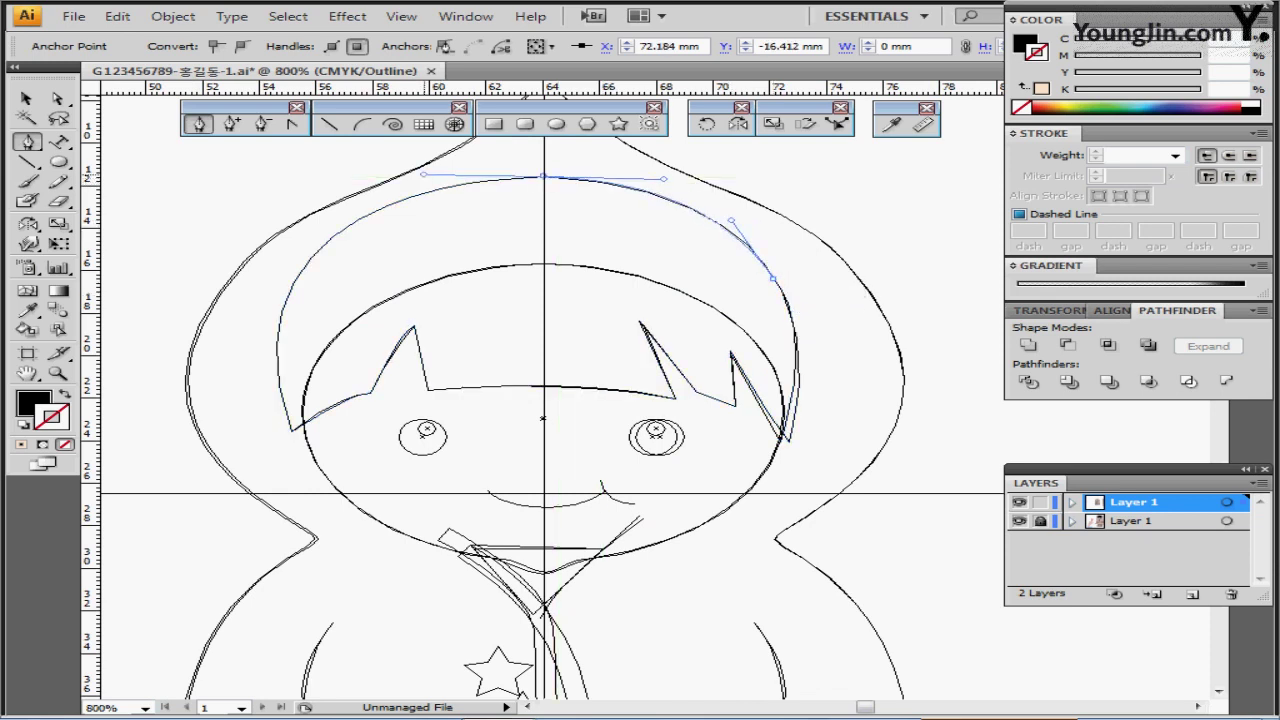
left_click(290, 430)
left_click_drag(290, 430, 233, 247)
key("ctrl+y")
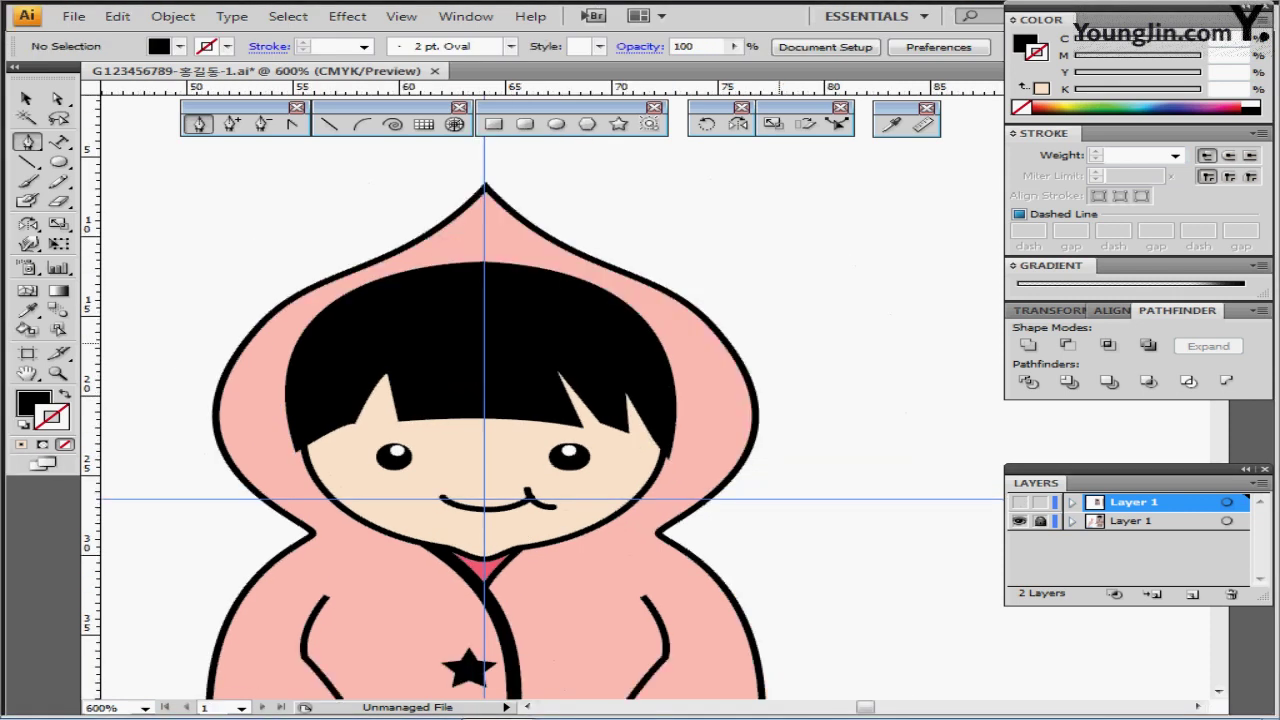
- Compare the hair with the reference, hide the reference layer, nudge the hair's right tip anchor outward to X 72.493 mm, and deselect it
left_click_drag(779, 344, 748, 300)
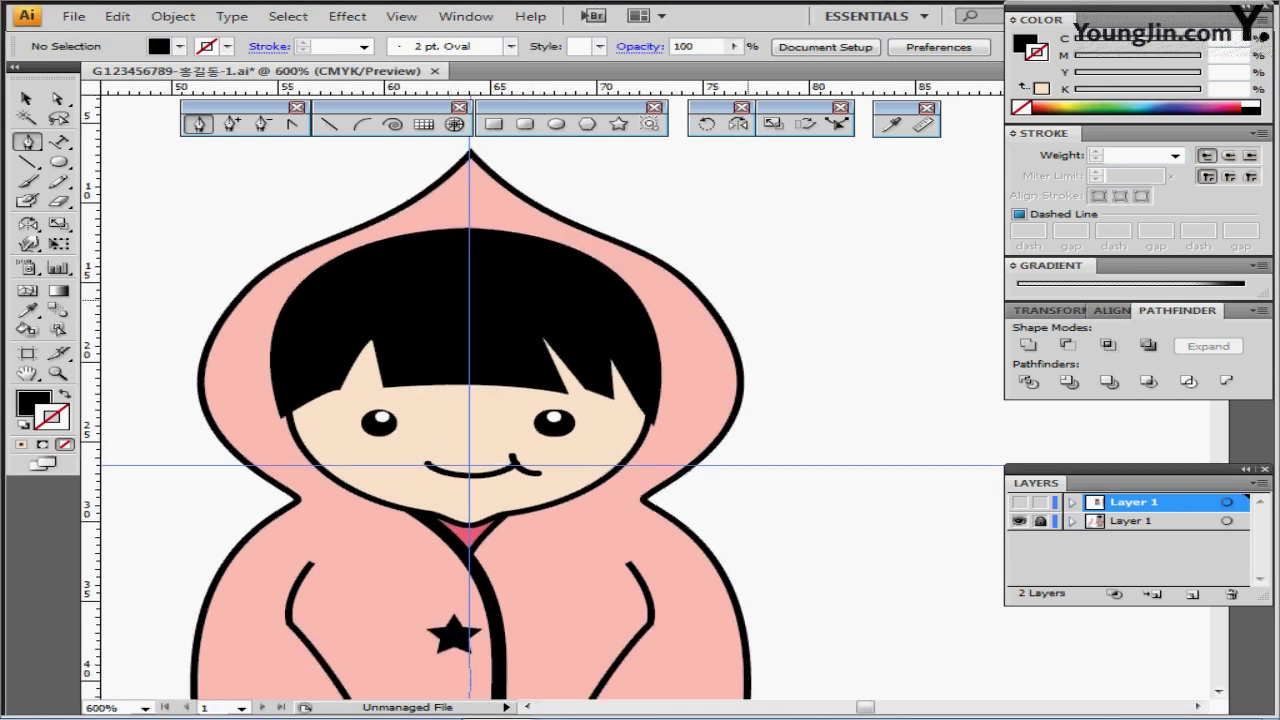
left_click(58, 98)
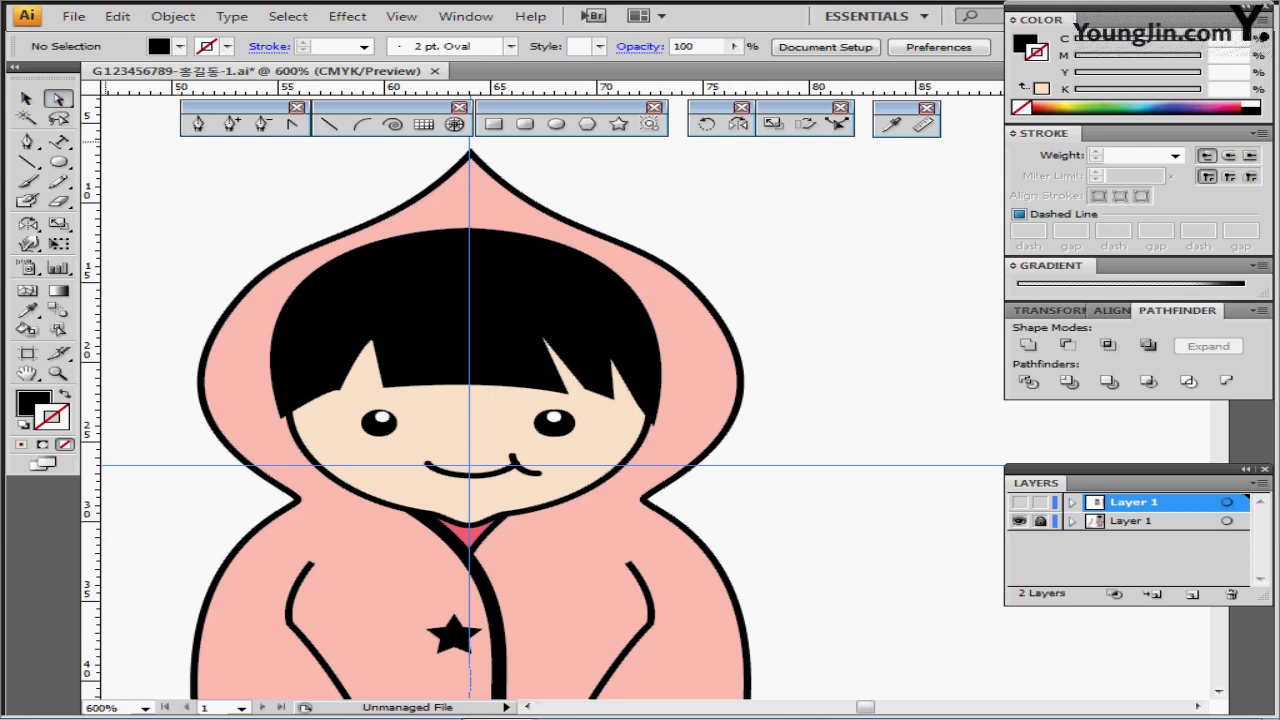
key("ctrl+y")
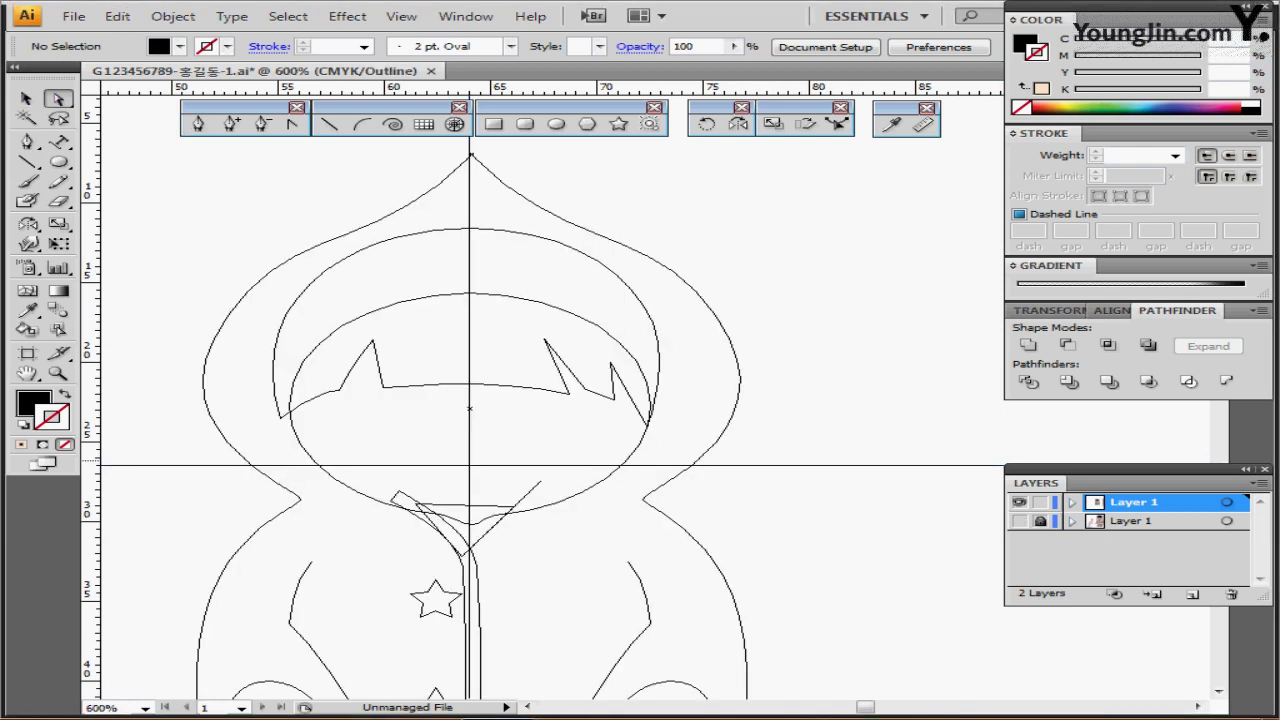
key("ctrl+y")
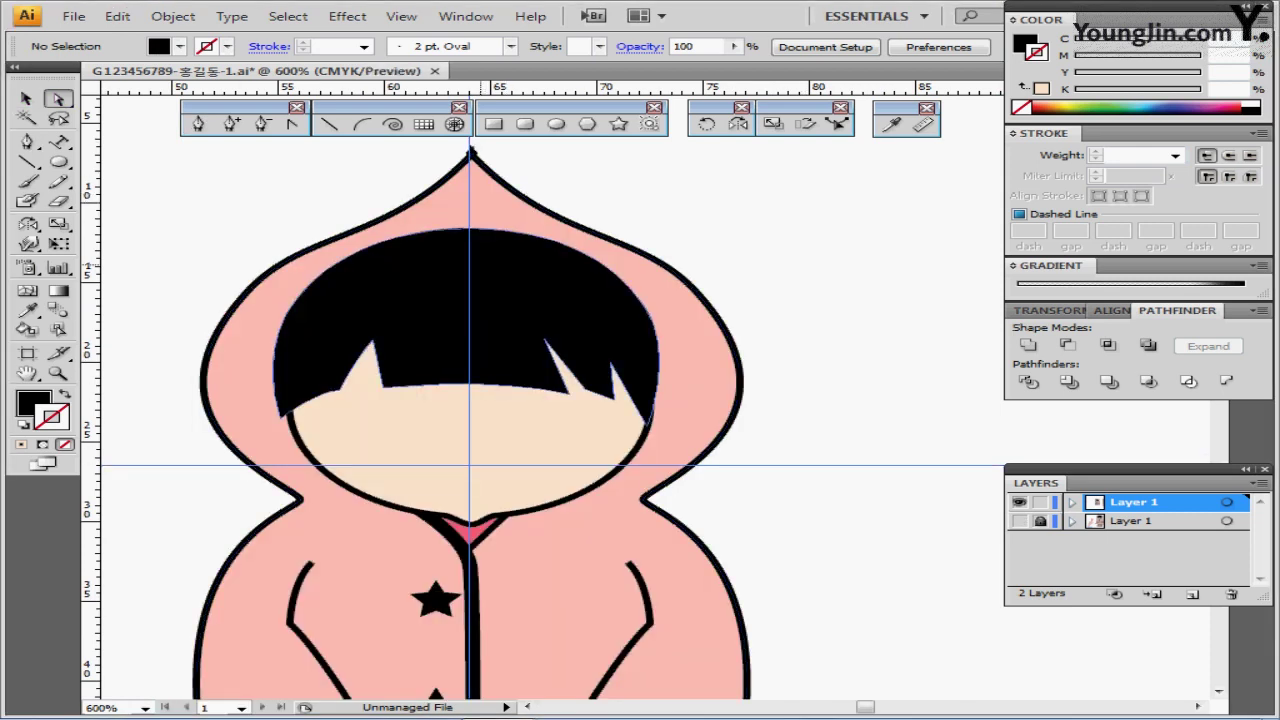
left_click(481, 265)
left_click(645, 305)
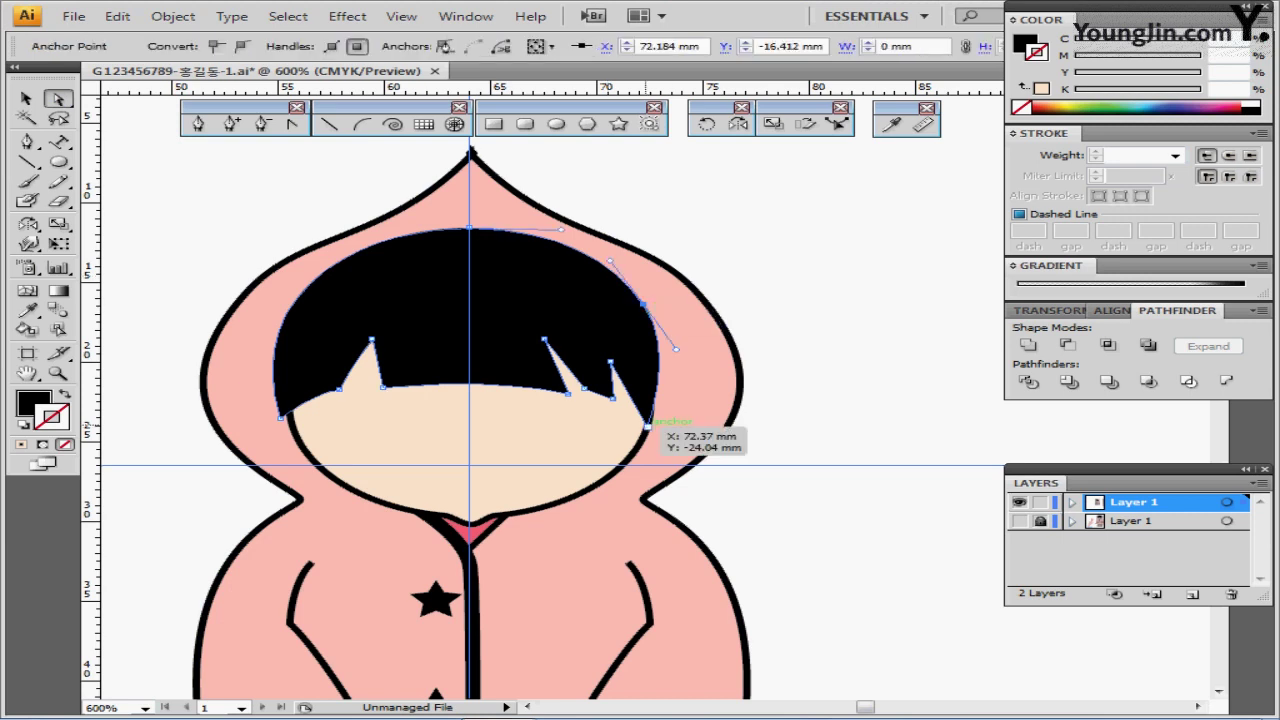
left_click(646, 426)
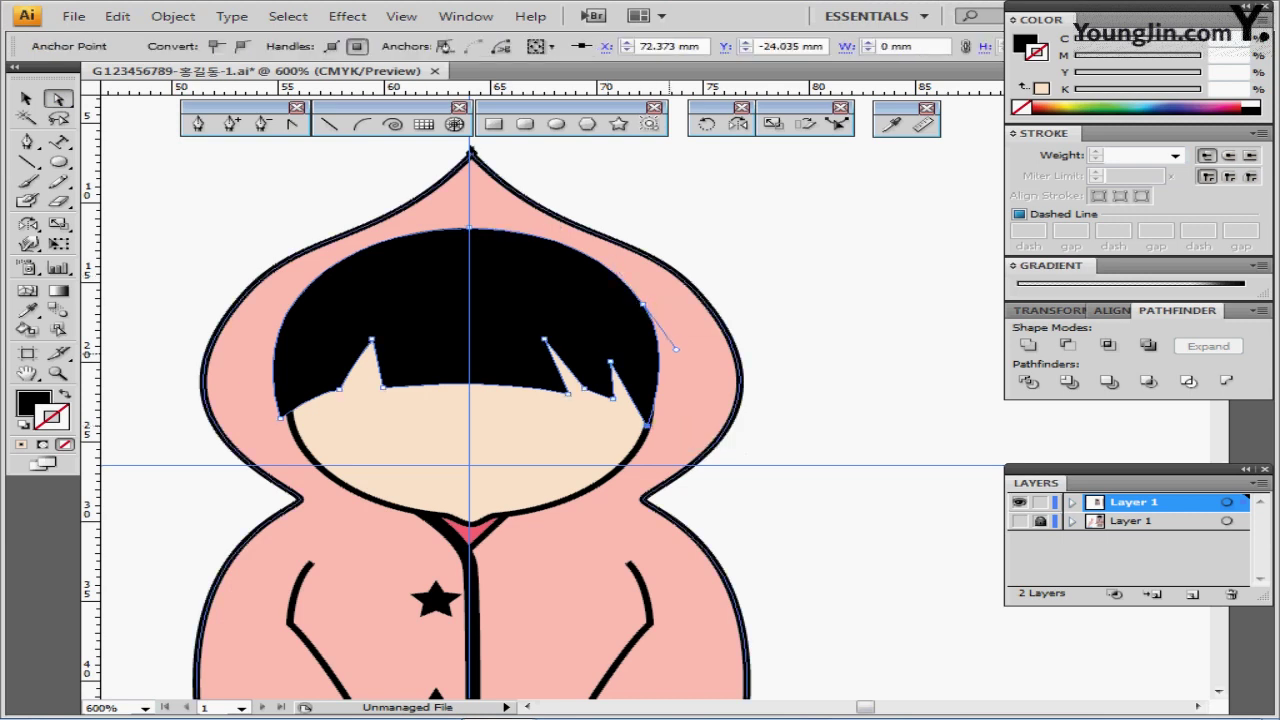
key("Right")
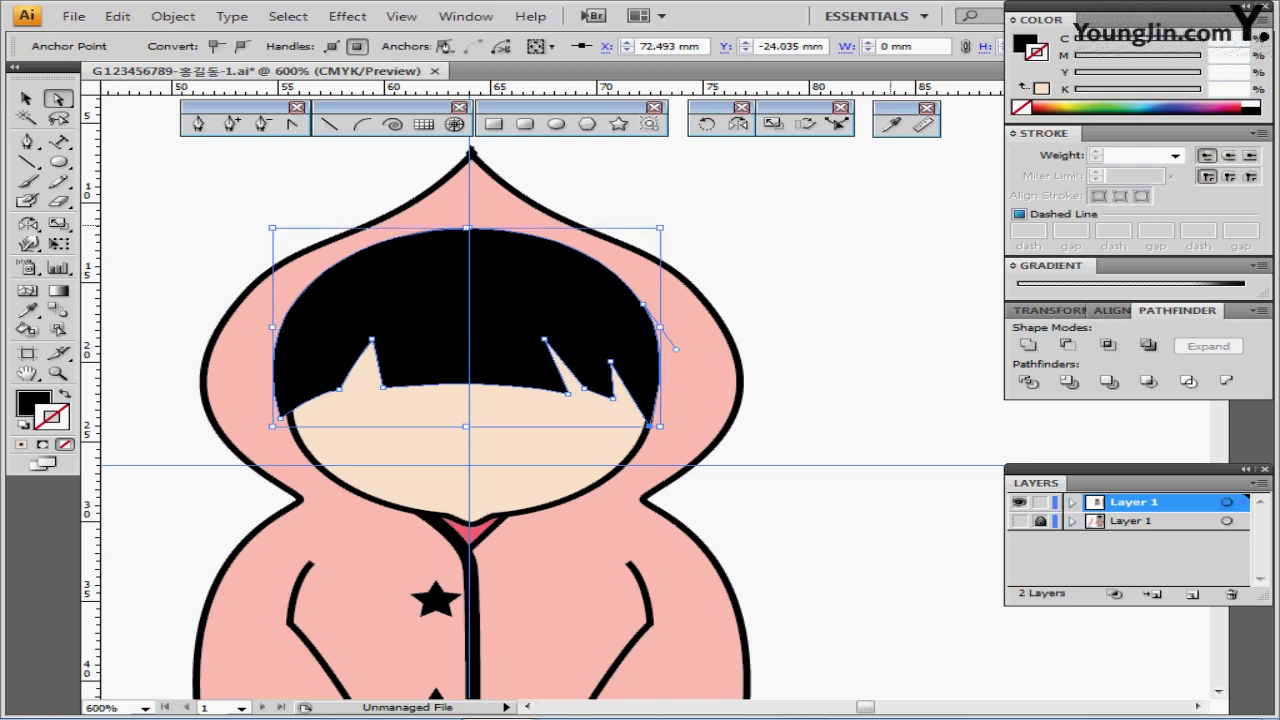
key("ctrl+shift+a")
- With no fill and a 1 pt black stroke, draw a curved smile across the vertical guide and give it round caps
key("ctrl+plus")
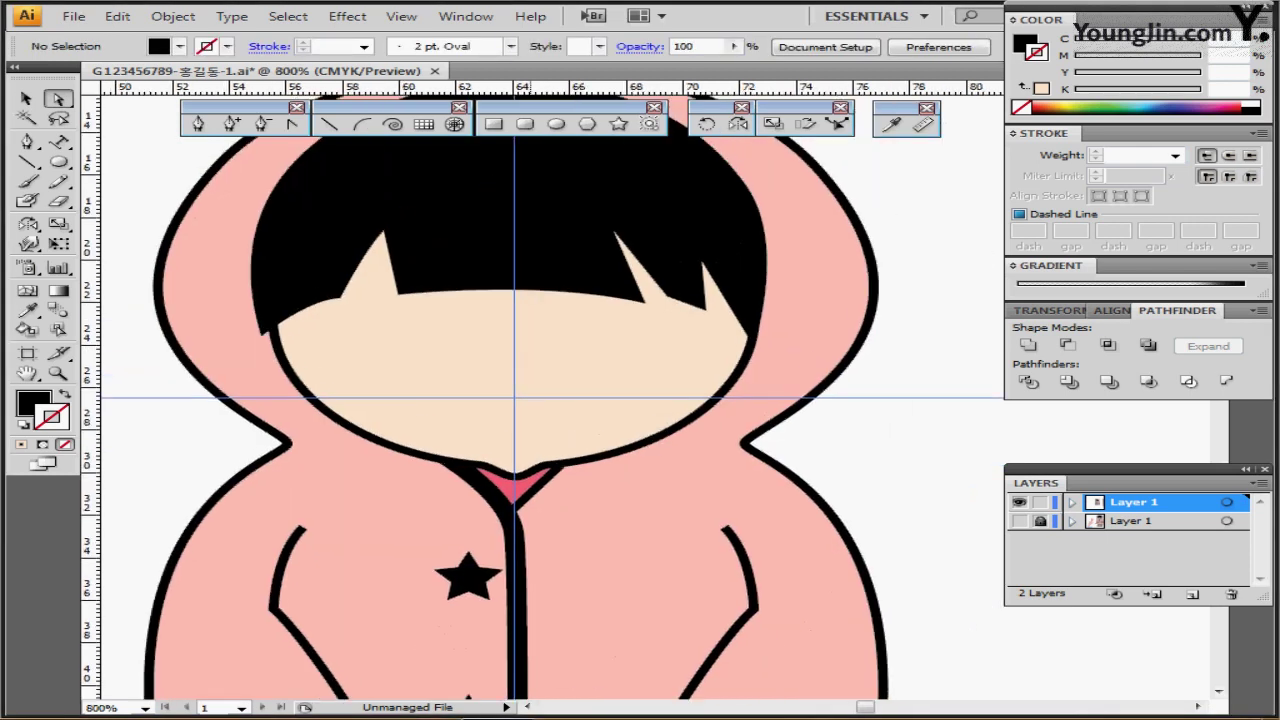
left_click_drag(530, 459, 500, 447)
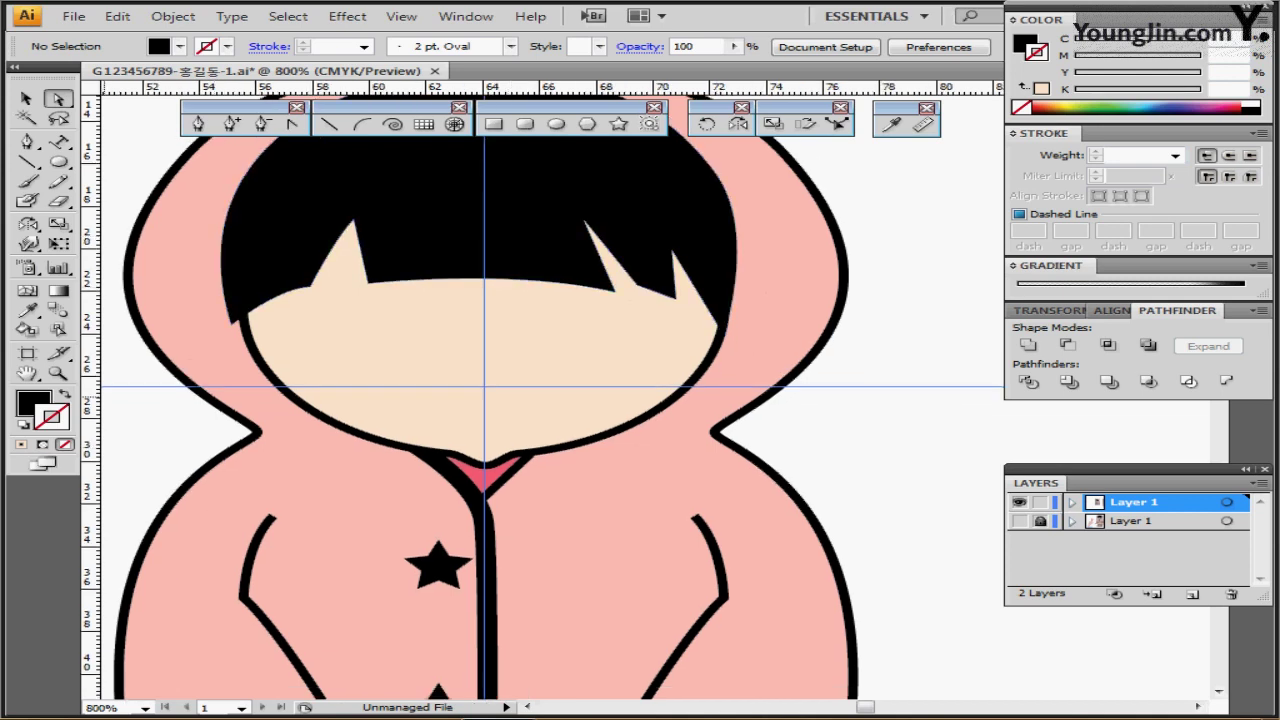
key("shift+x")
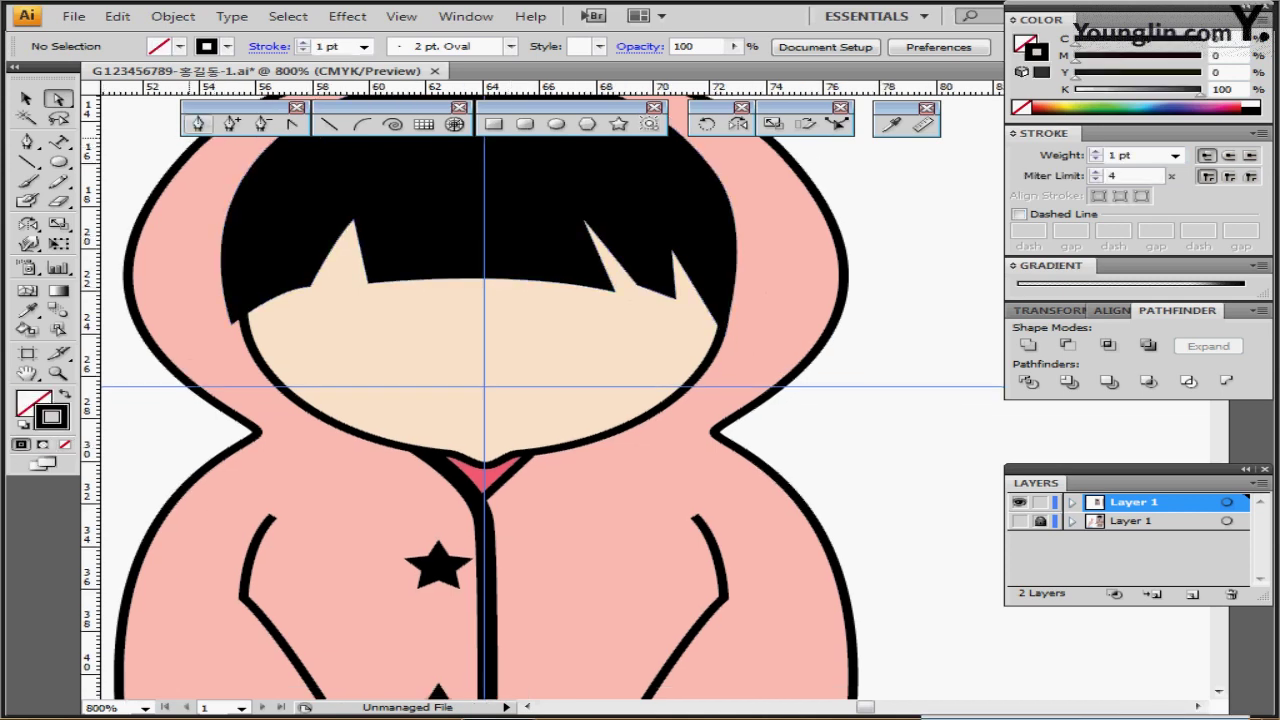
left_click(198, 124)
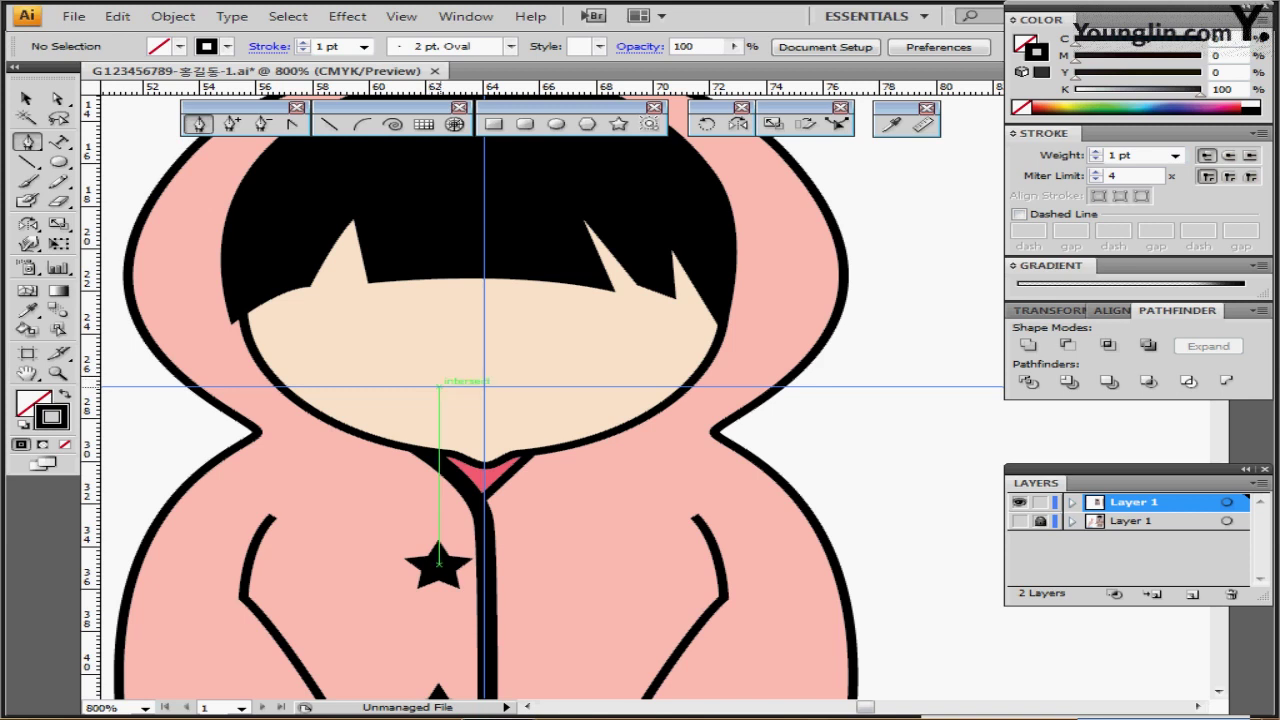
left_click_drag(437, 385, 576, 358)
left_click(525, 385)
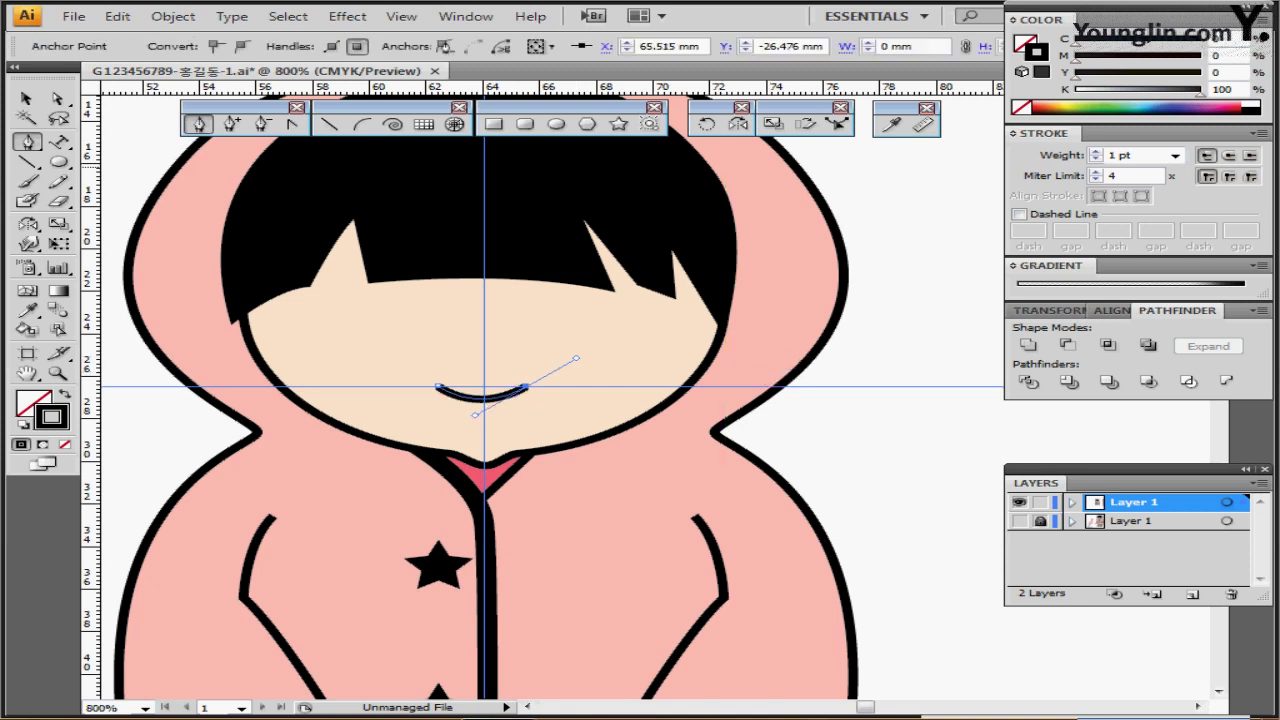
left_click(1229, 155)
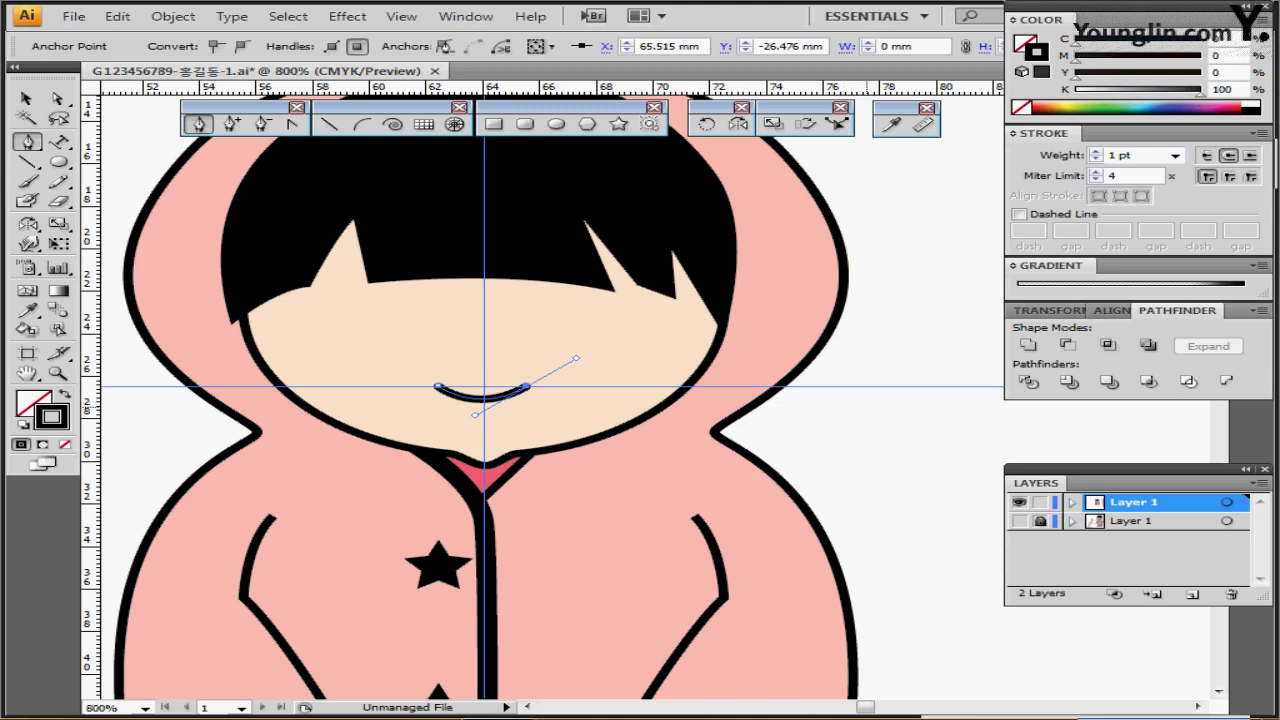
left_click(865, 405, "ctrl")
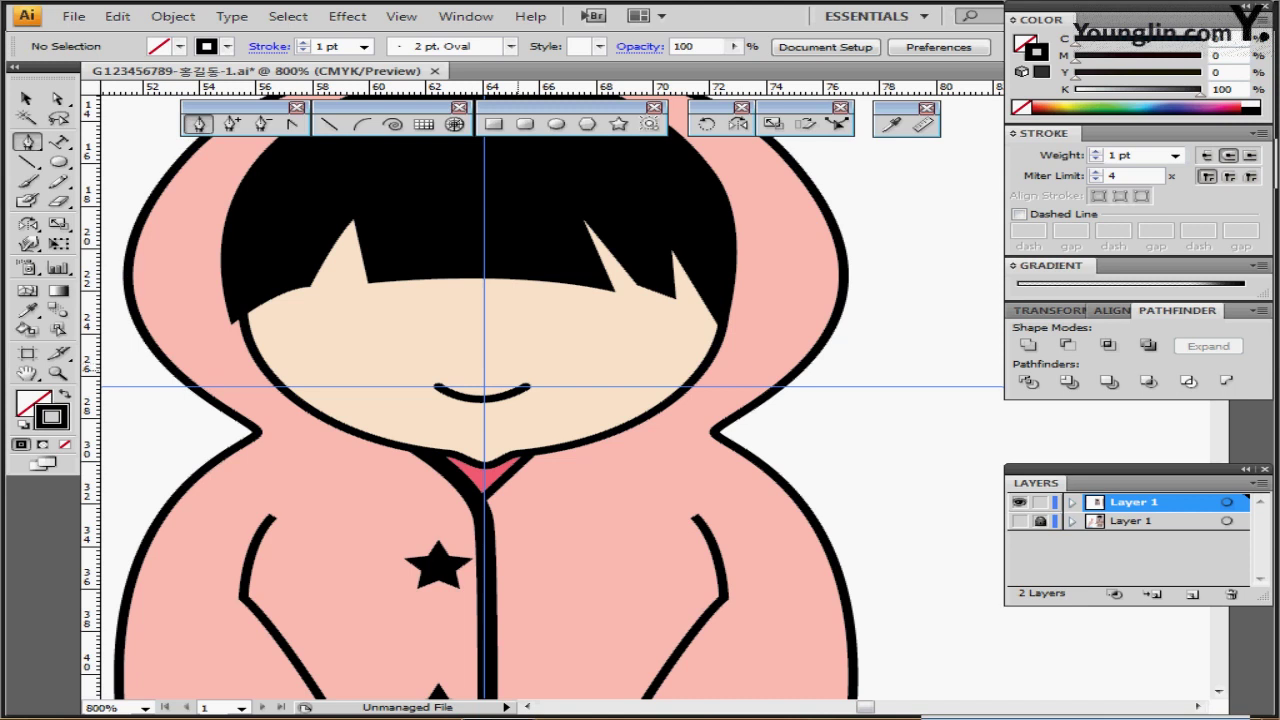
- Draw a short curved stroke crossing the smile's right end, finishing at about X 66.28 mm, Y -26.77 mm, and deselect it
left_click(517, 370)
left_click_drag(547, 392, 574, 399)
left_click_drag(878, 452, 882, 452)
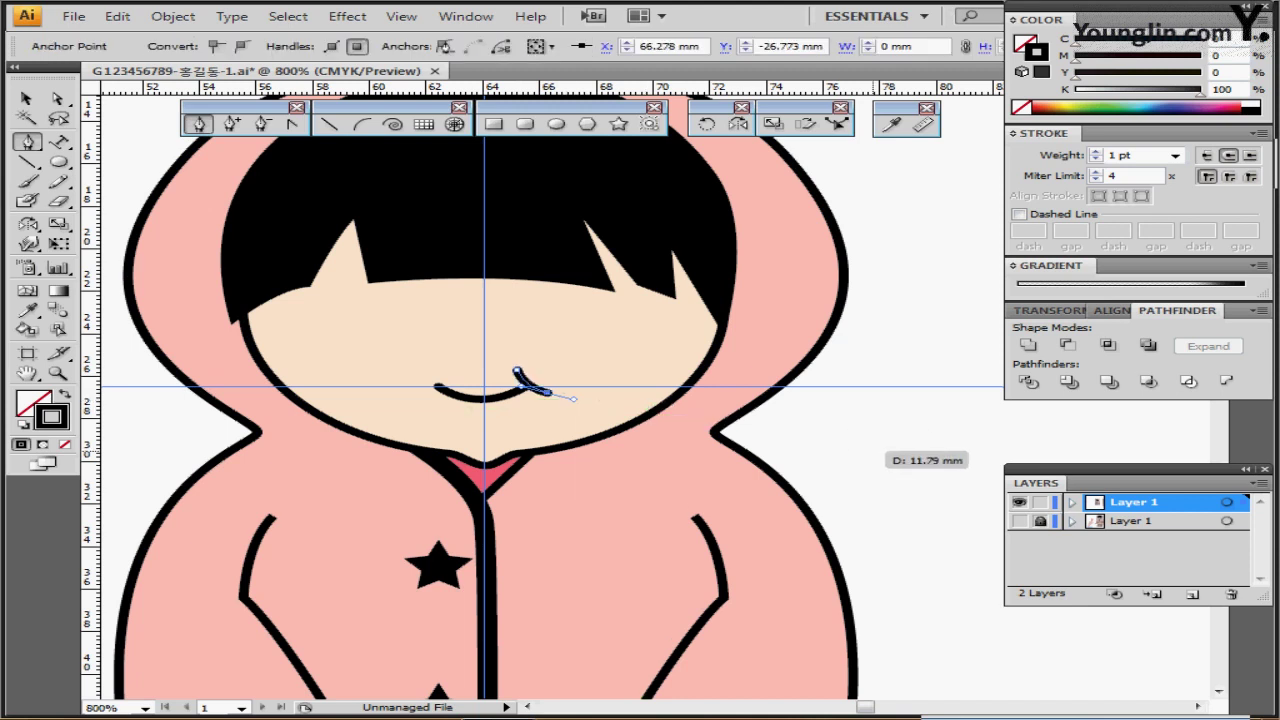
left_click(877, 452, "ctrl")
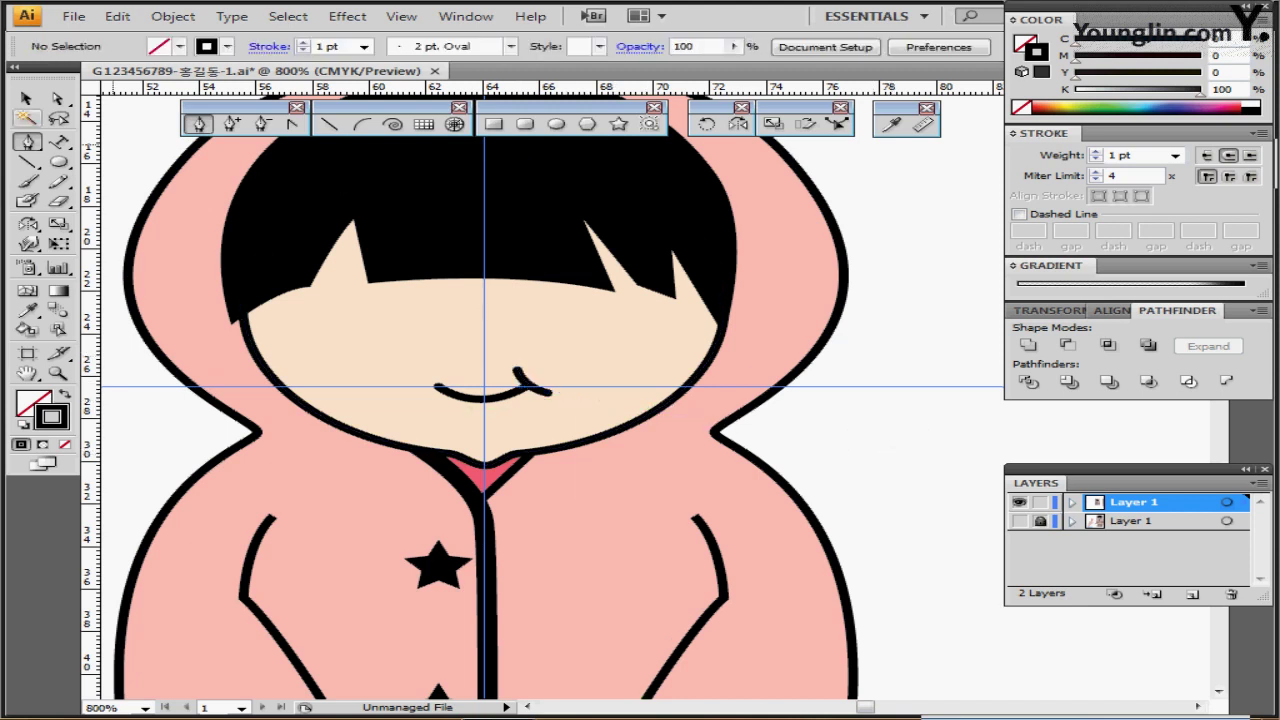
- Move the short cheek stroke slightly down and to the right so it meets the smile's end, and deselect it
left_click(27, 99)
left_click(520, 380)
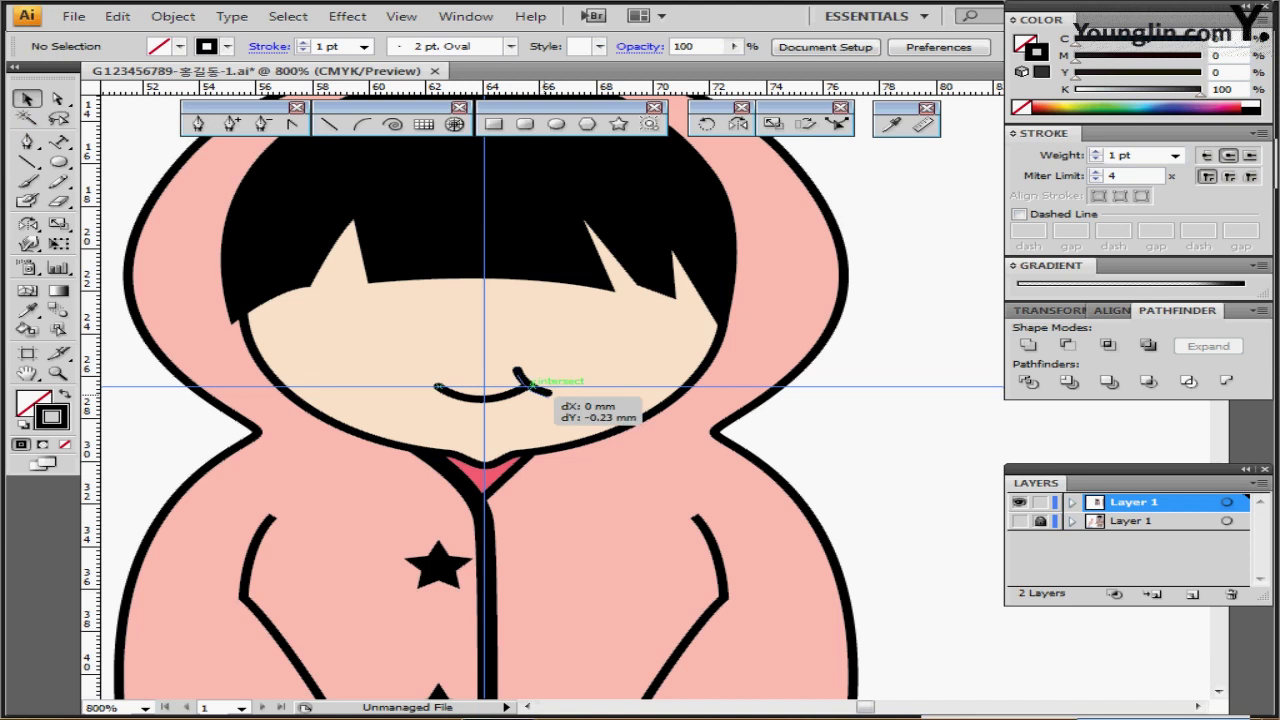
key("Right")
key("Right")
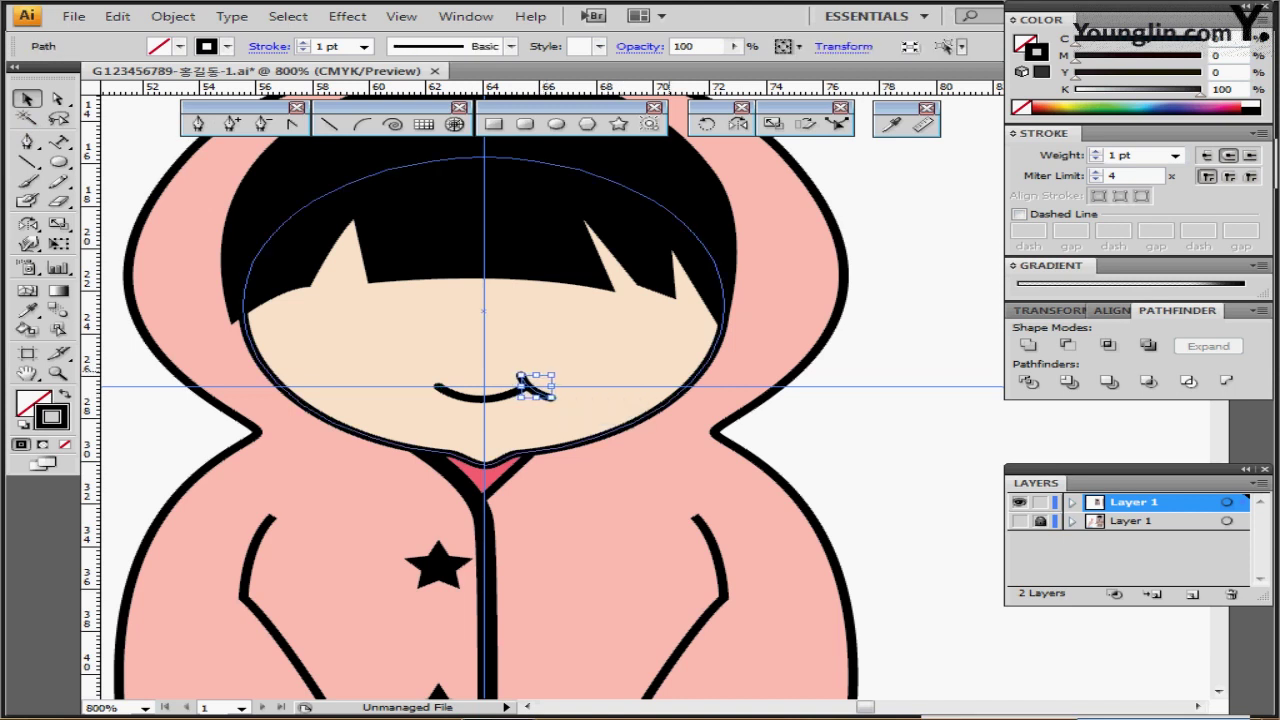
key("ctrl+shift+a")
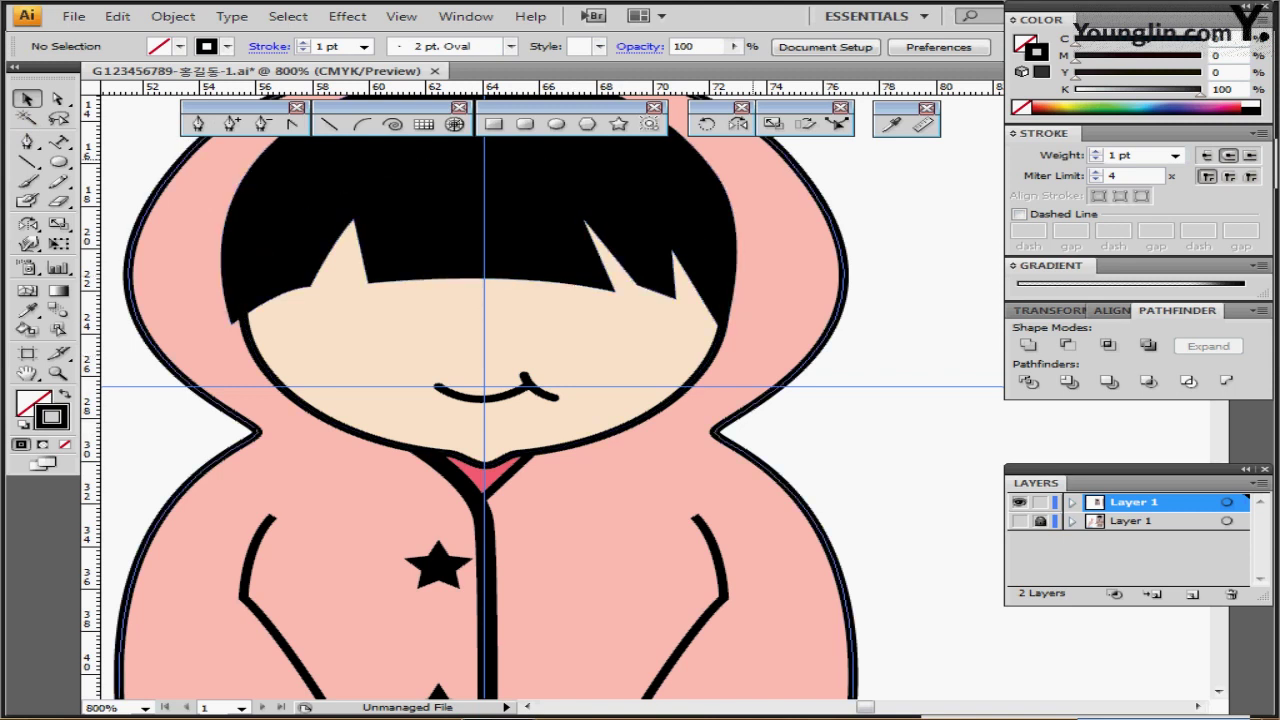
- Draw a small circle for the left eye below the fringe, centred at about X 59 mm
left_click(556, 124)
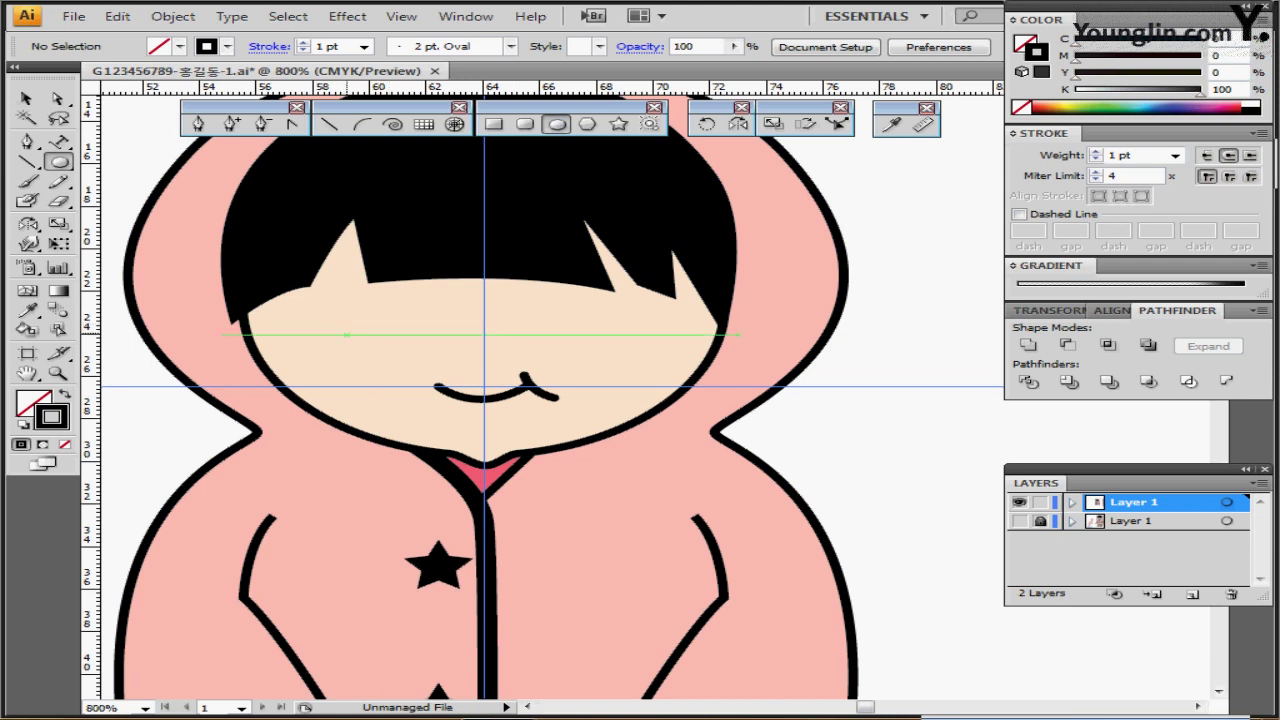
left_click_drag(343, 328, 366, 341)
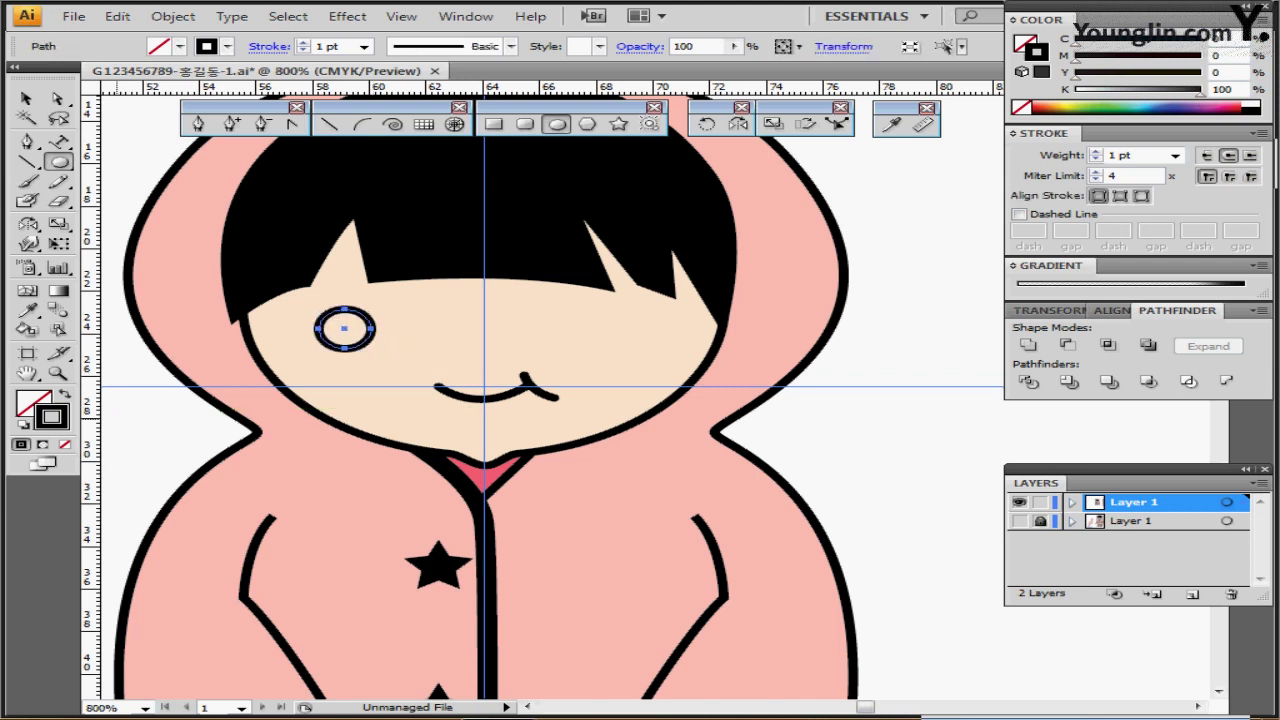
- Give the left eye a black fill without stroke and add a small white highlight slightly right of centre in its upper half
key("shift+x")
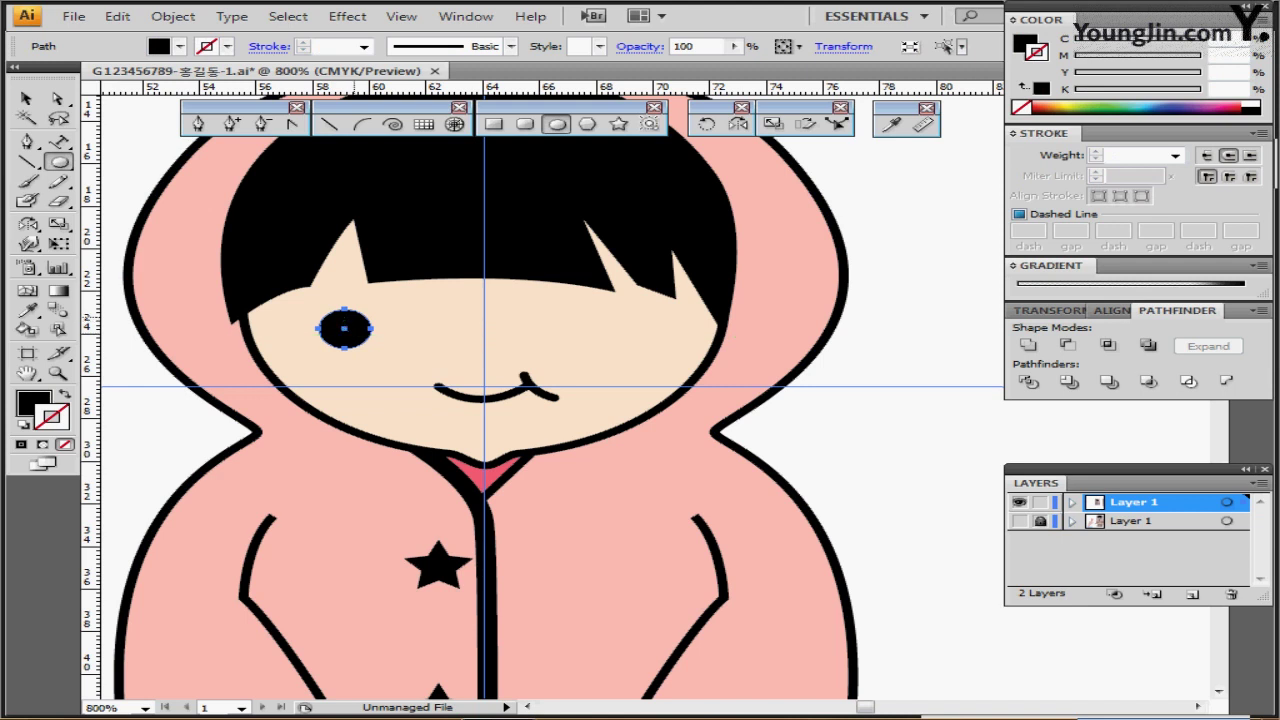
left_click_drag(345, 322, 344, 322)
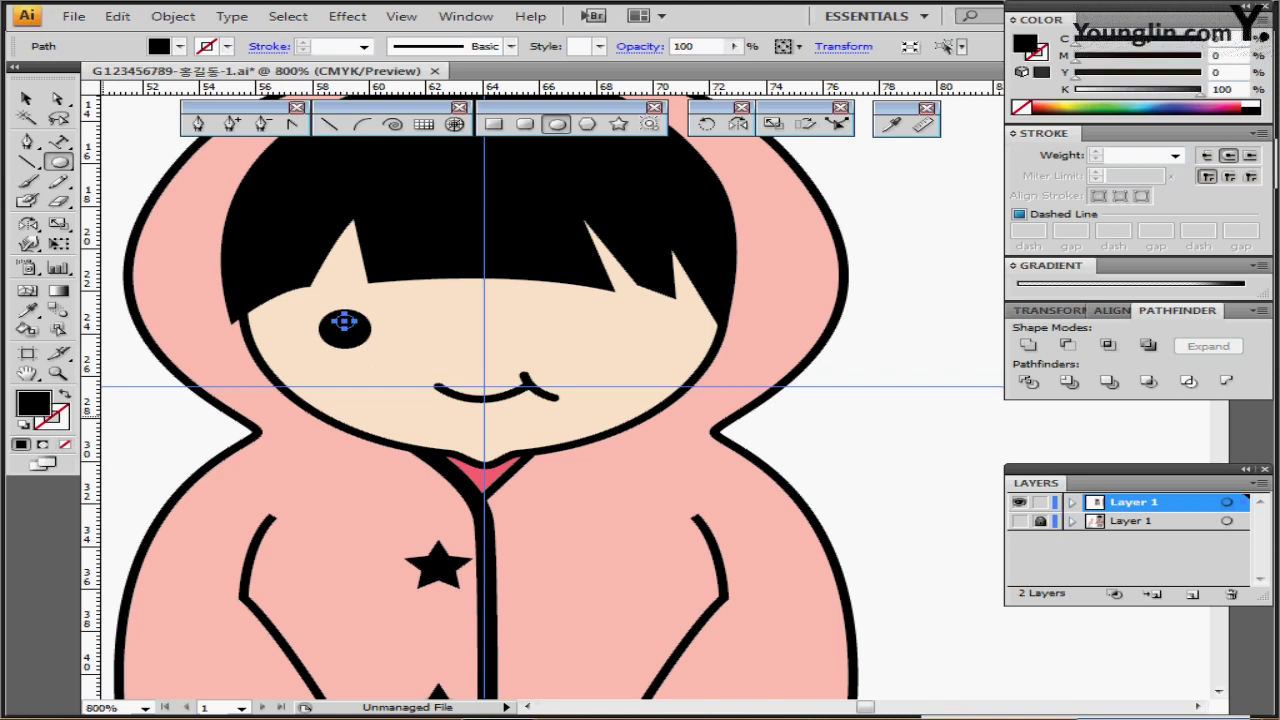
left_click(1252, 104)
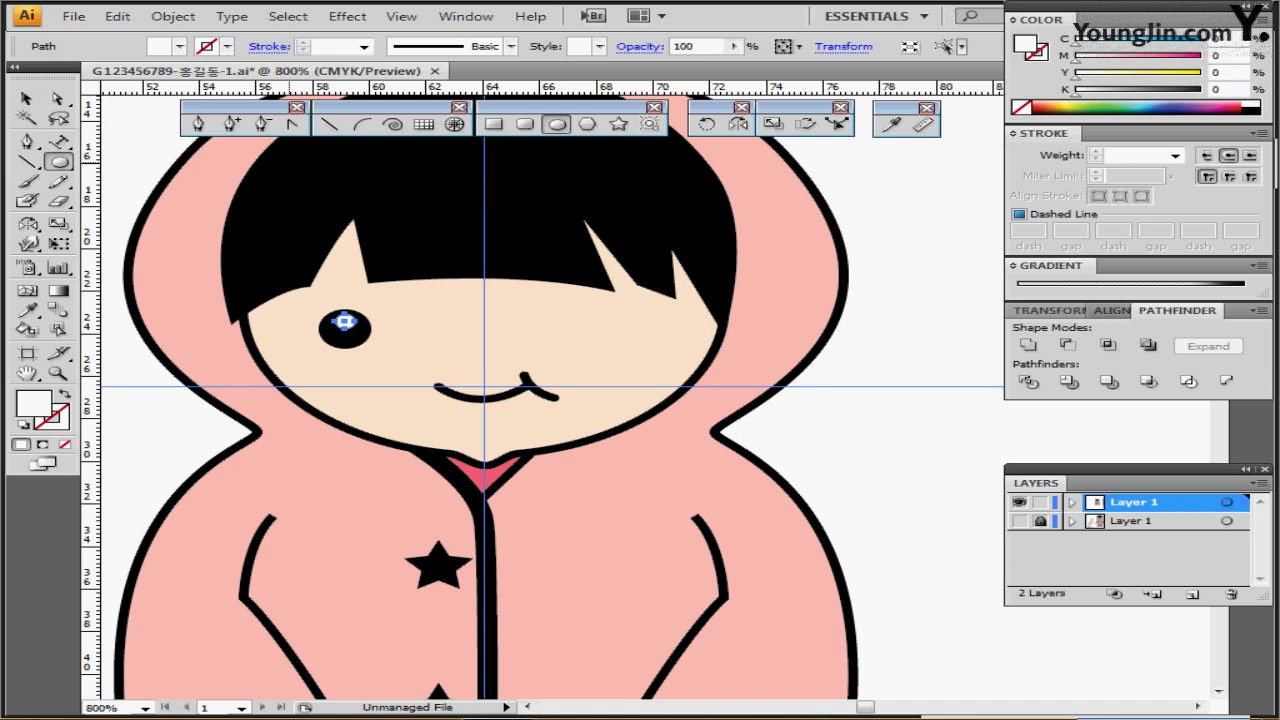
key("Right")
key("Right")
key("Right")
key("Right")
- Select the left eye with its highlight and reflect a copy across the vertical guide to make the right eye
left_click(27, 99)
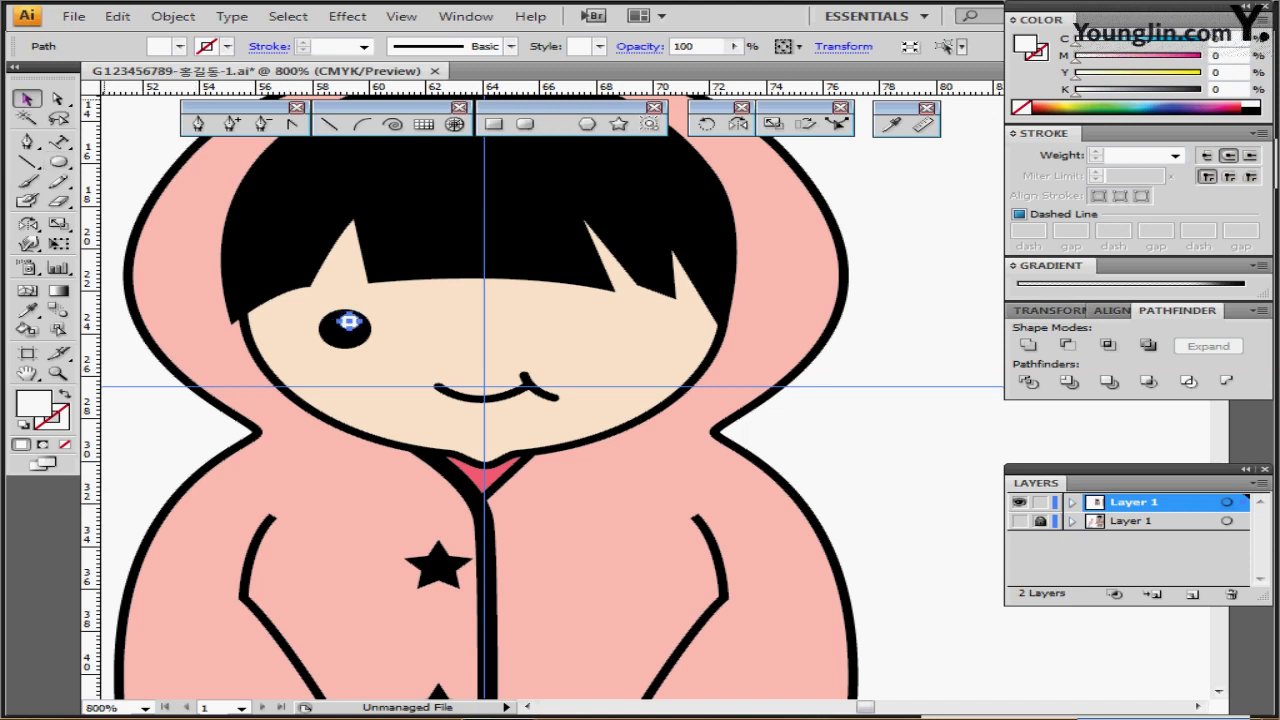
left_click(300, 350, "shift")
left_click(332, 336, "shift")
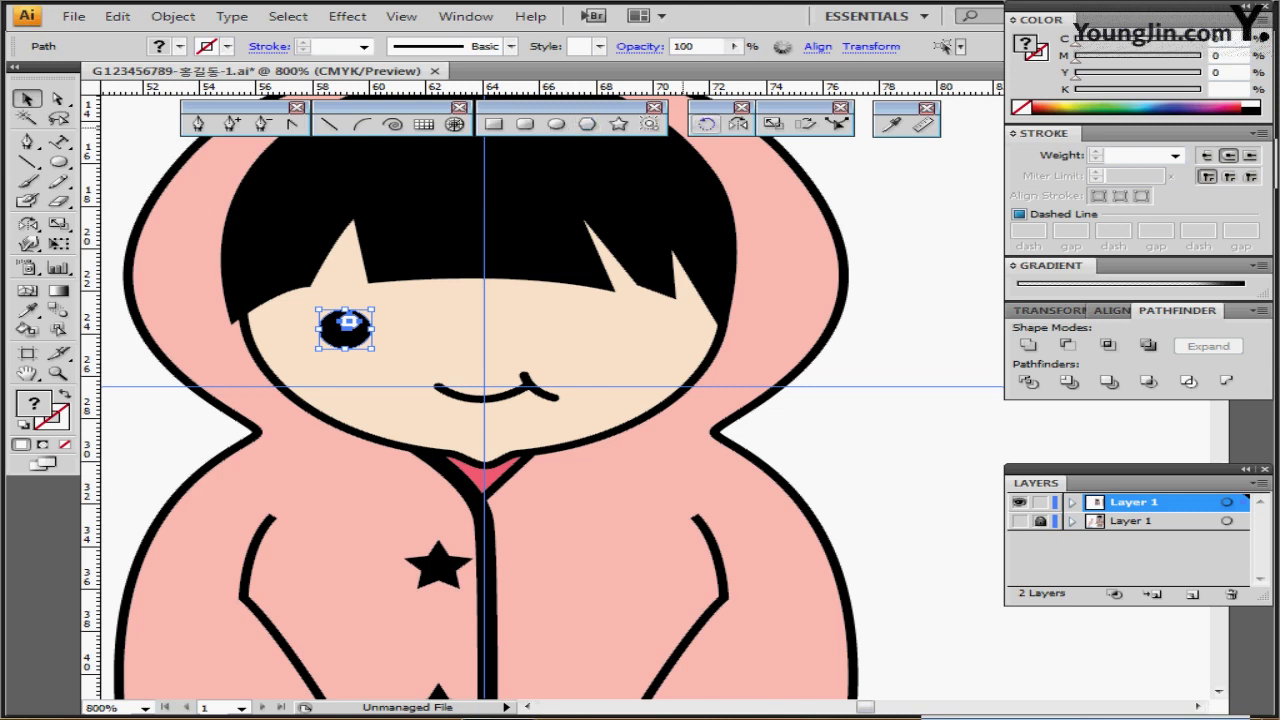
left_click(738, 124)
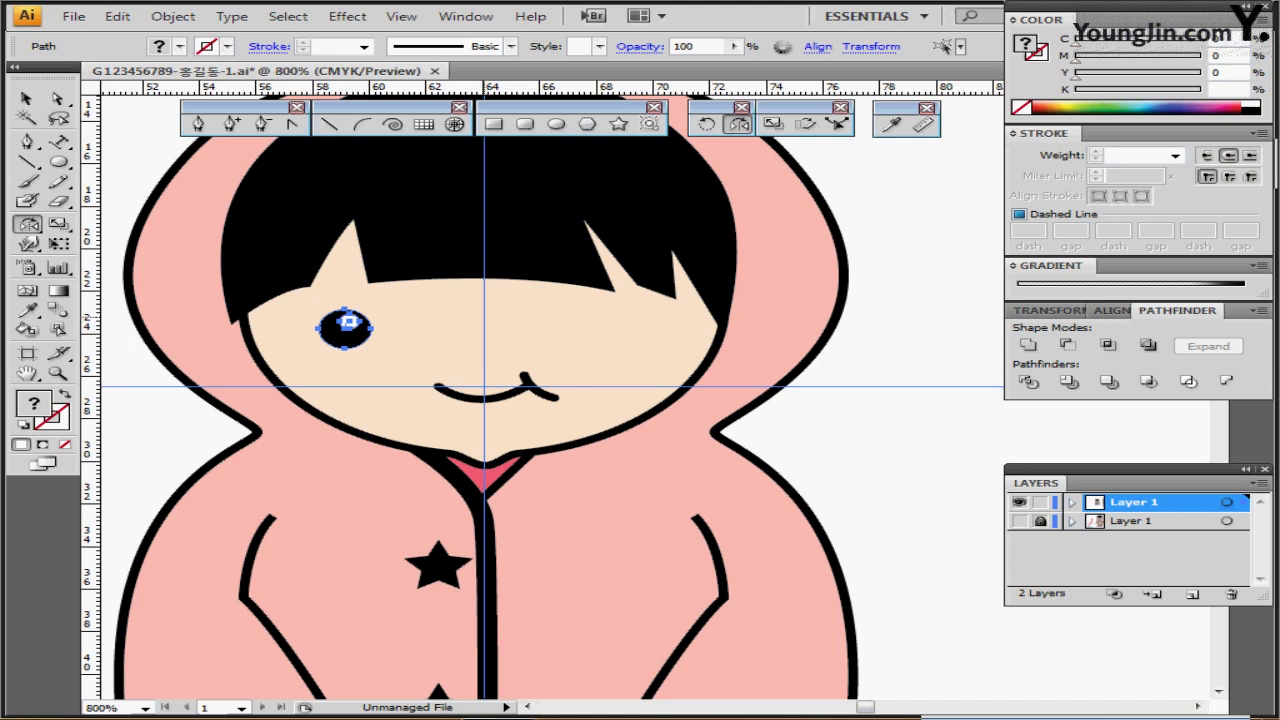
left_click(484, 317)
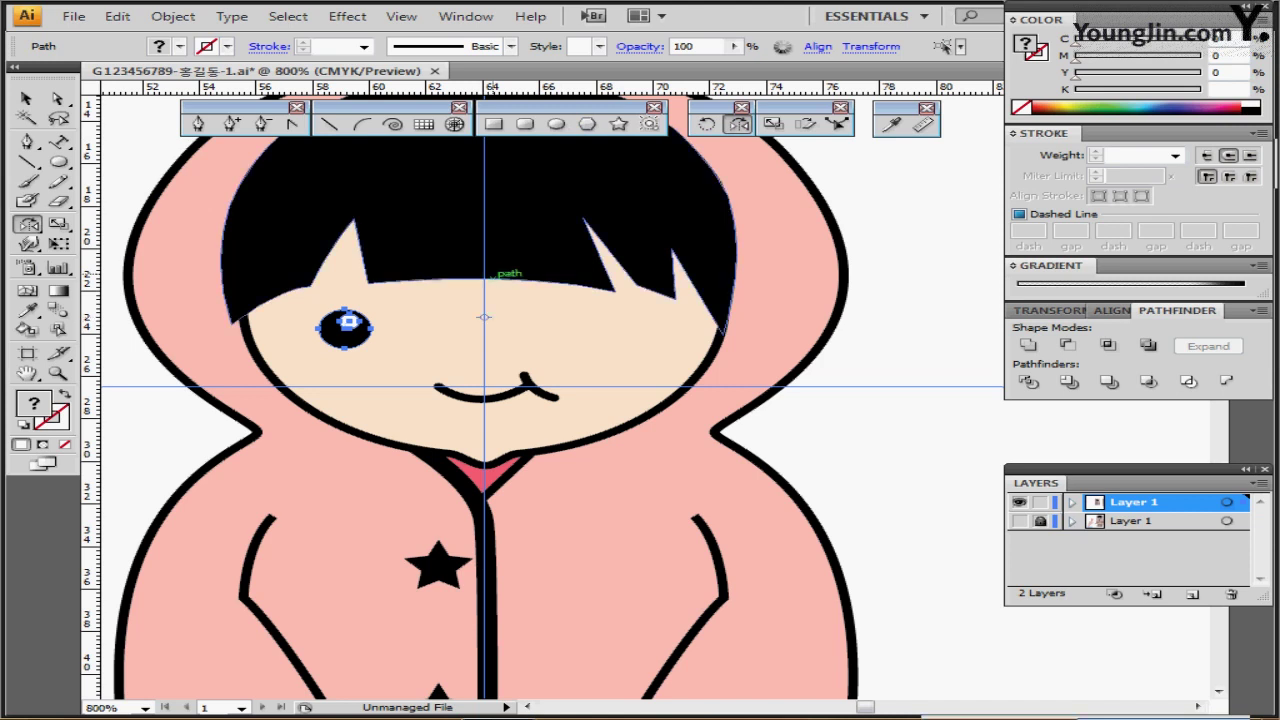
left_click_drag(343, 320, 618, 321)
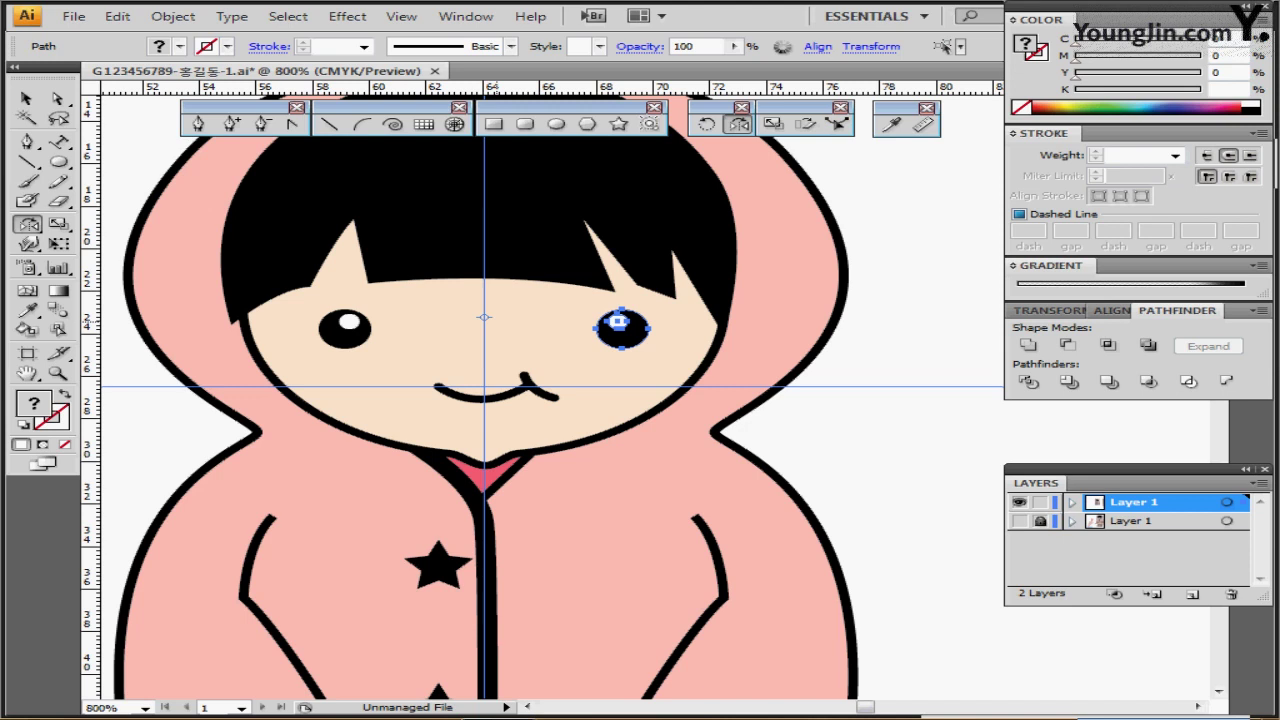
- Deselect the eye and adopt the skin-tone swatch's M 10, Y 20 fill and 1 pt black stroke for drawing a rectangle
scroll(477, 550, "down", 1)
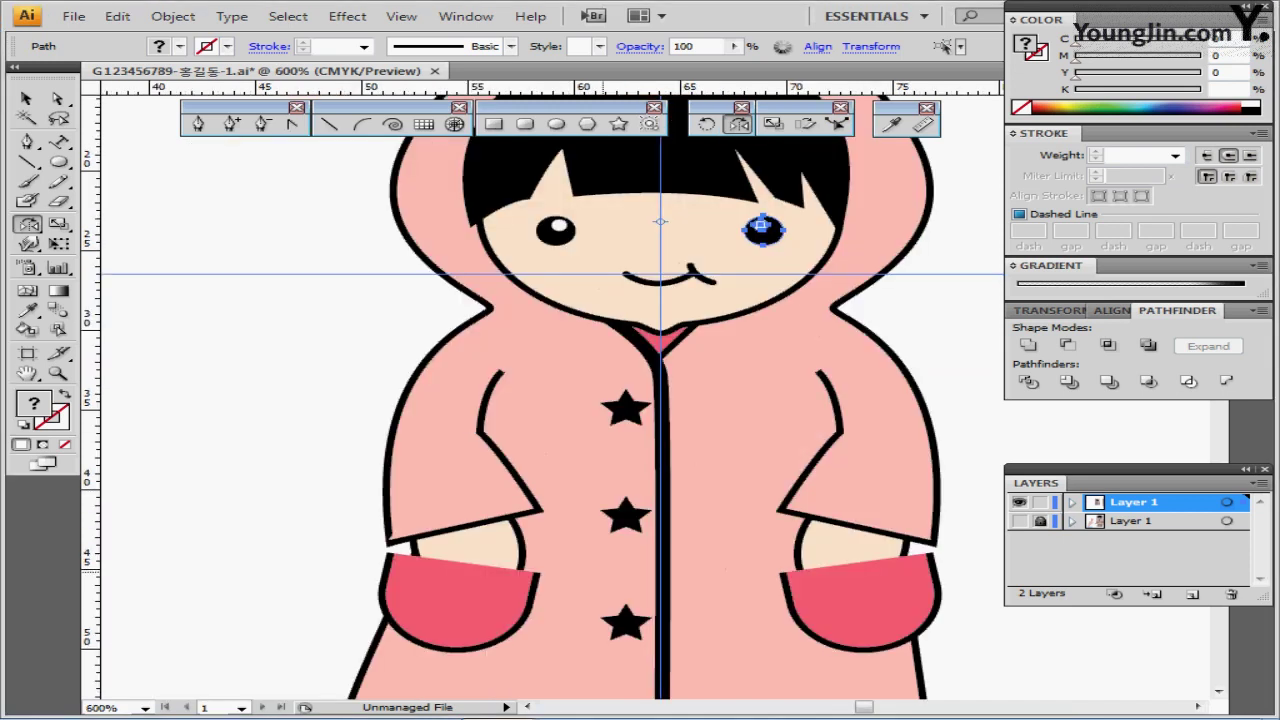
key("ctrl+minus")
scroll(550, 400, "down", 2)
left_click_drag(687, 498, 652, 541)
left_click(660, 540, "ctrl")
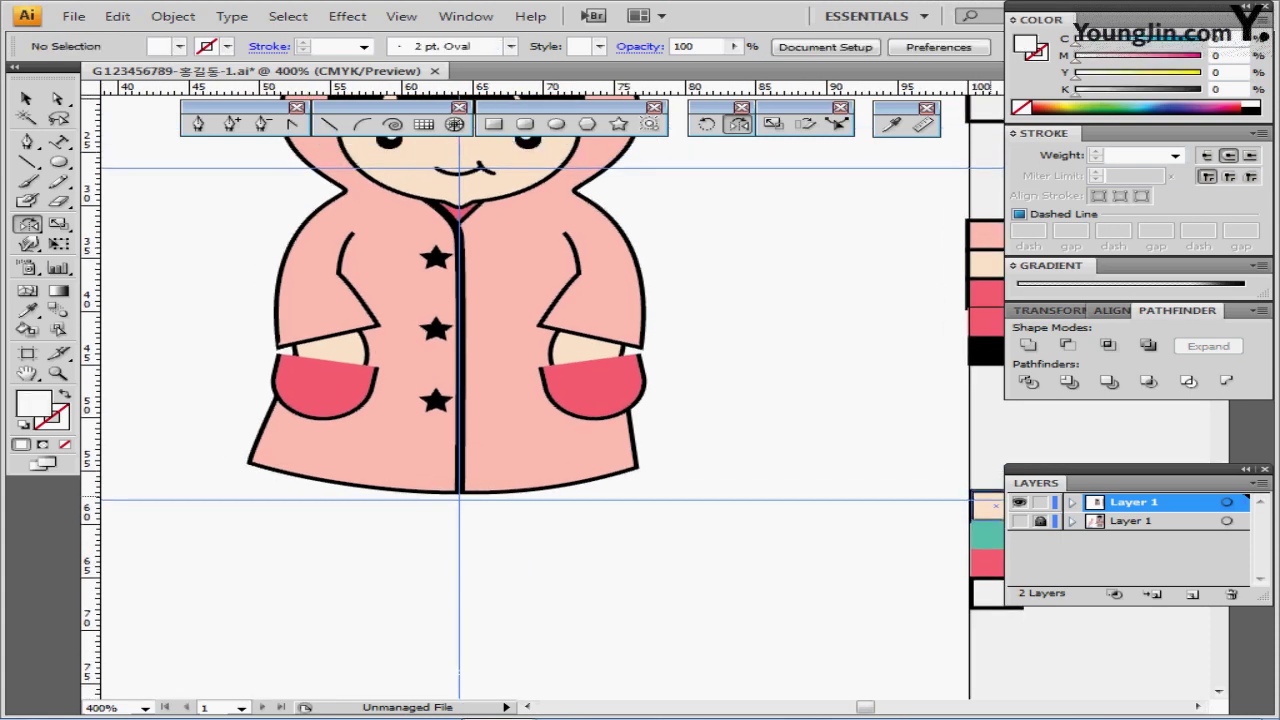
left_click(986, 504, "ctrl")
left_click(820, 450, "ctrl")
left_click(494, 124)
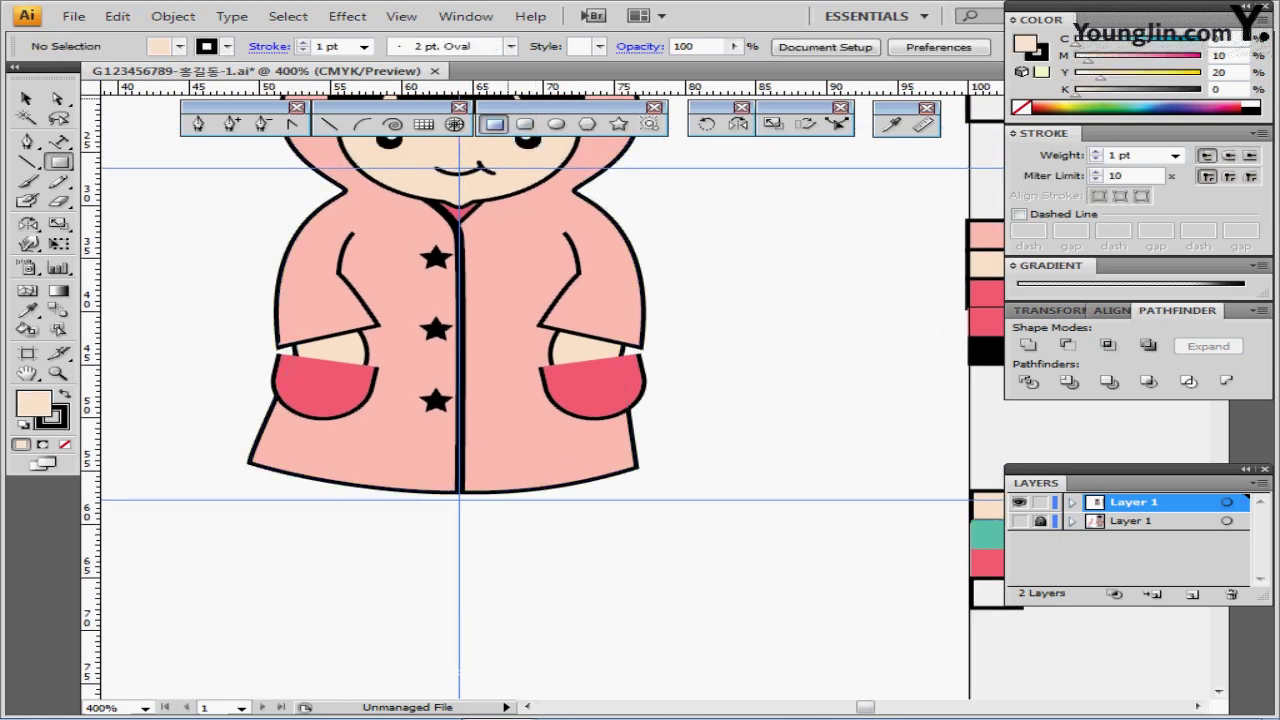
- Undo the first leg attempt, draw a skin-coloured rectangle over the reference's left leg, hide the reference in normal preview and deselect
left_click_drag(358, 477, 410, 553)
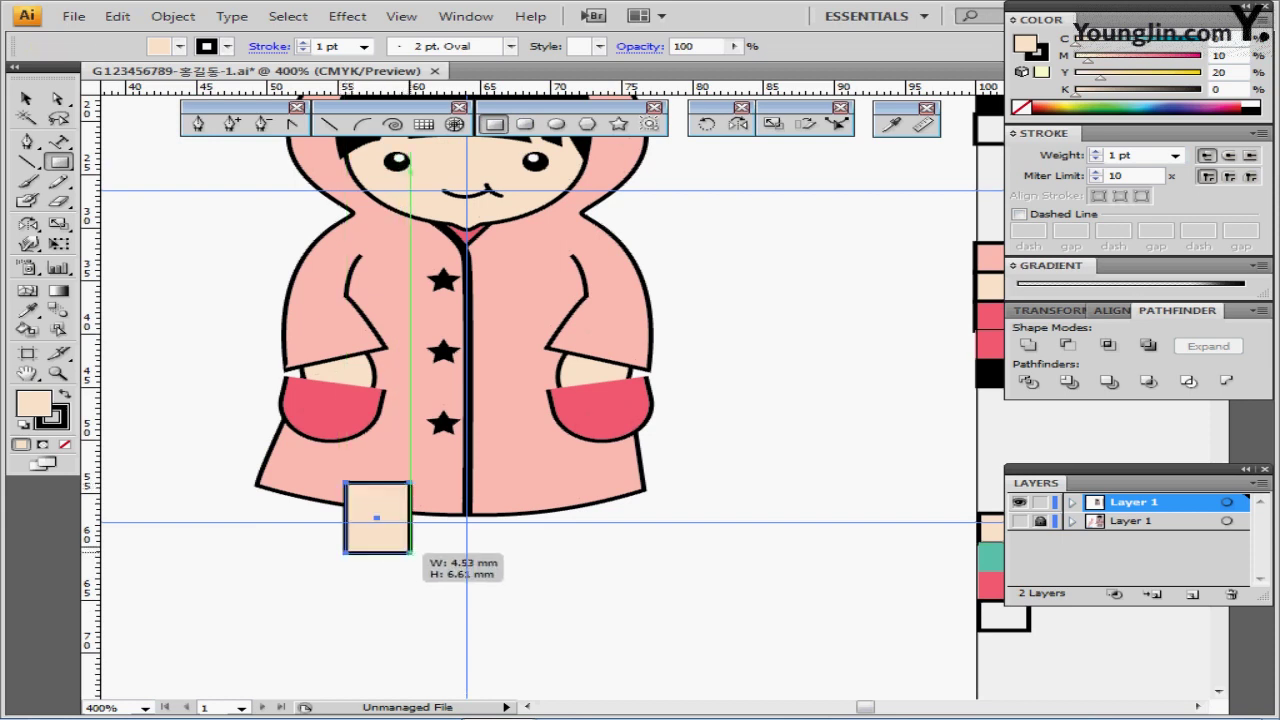
key("ctrl+z")
key("ctrl+y")
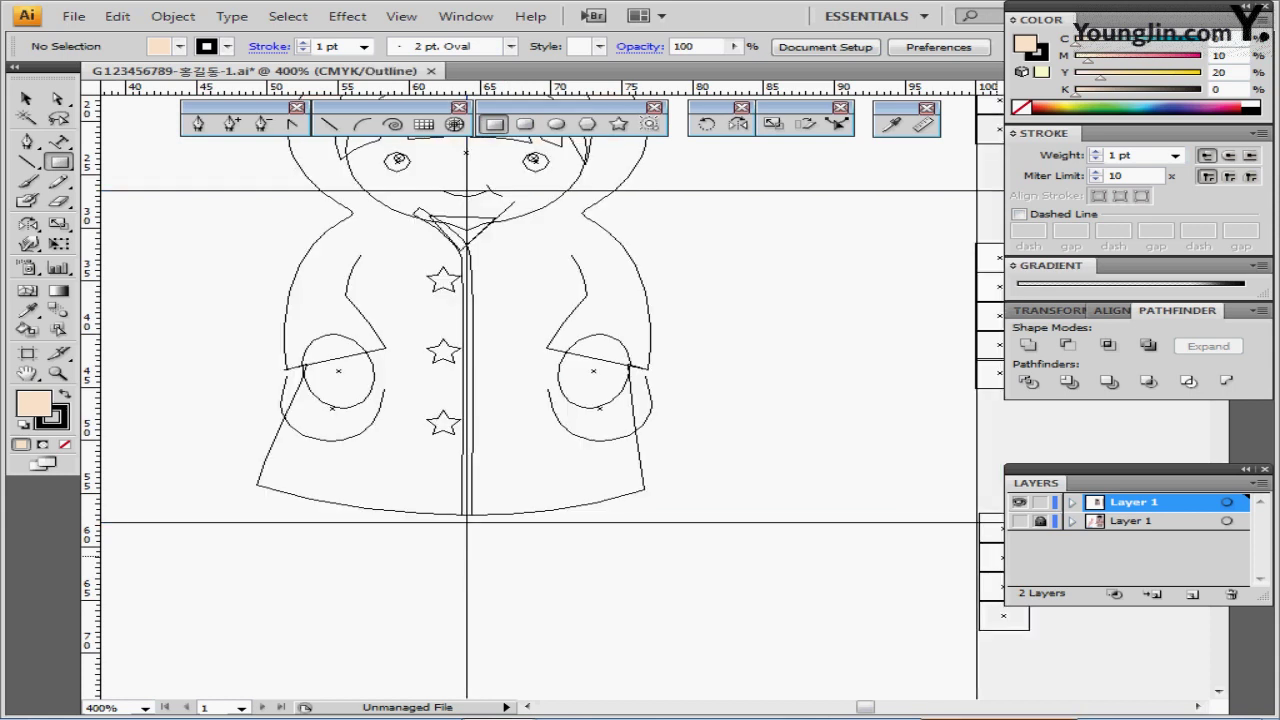
left_click(1019, 521)
left_click_drag(372, 481, 437, 548)
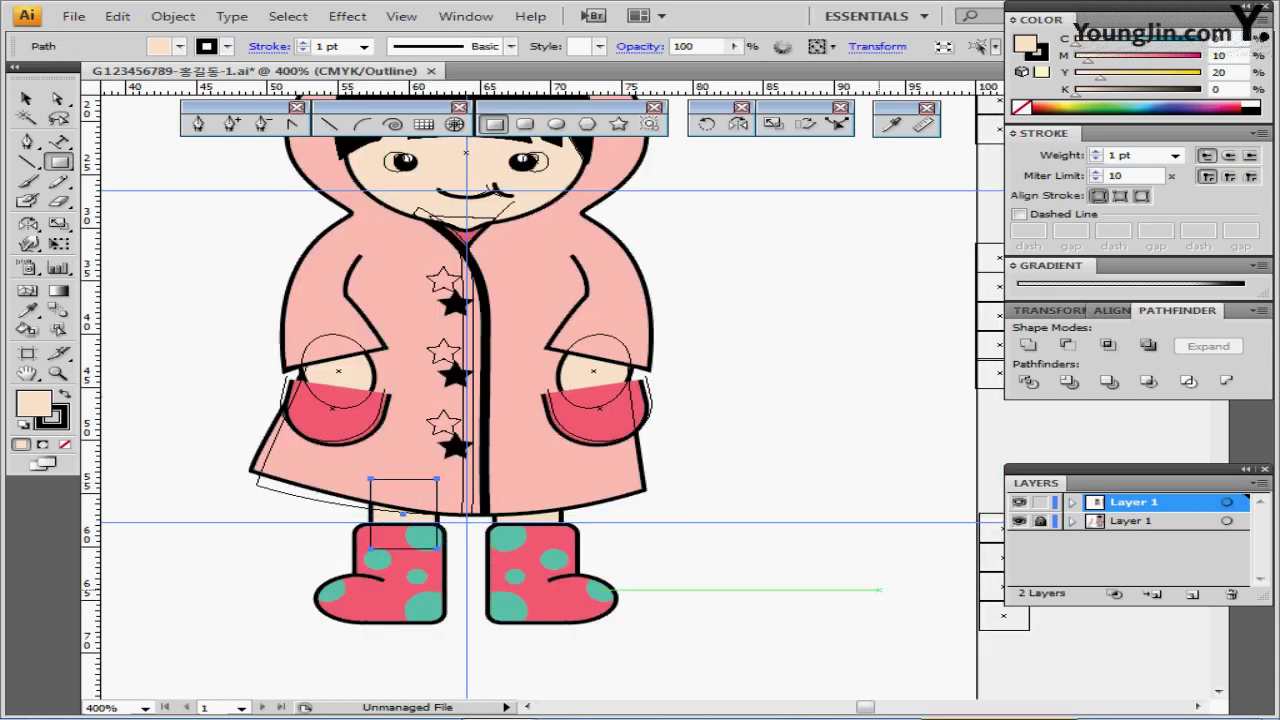
key("ctrl+y")
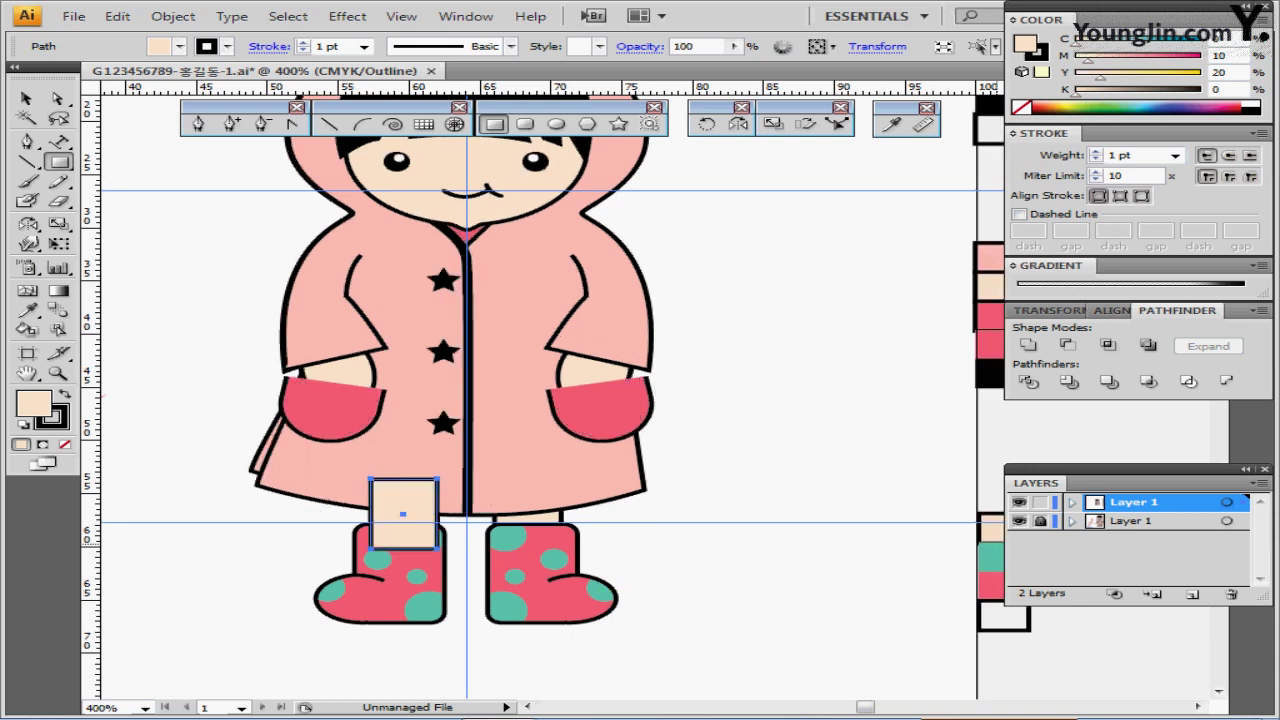
left_click(1019, 521)
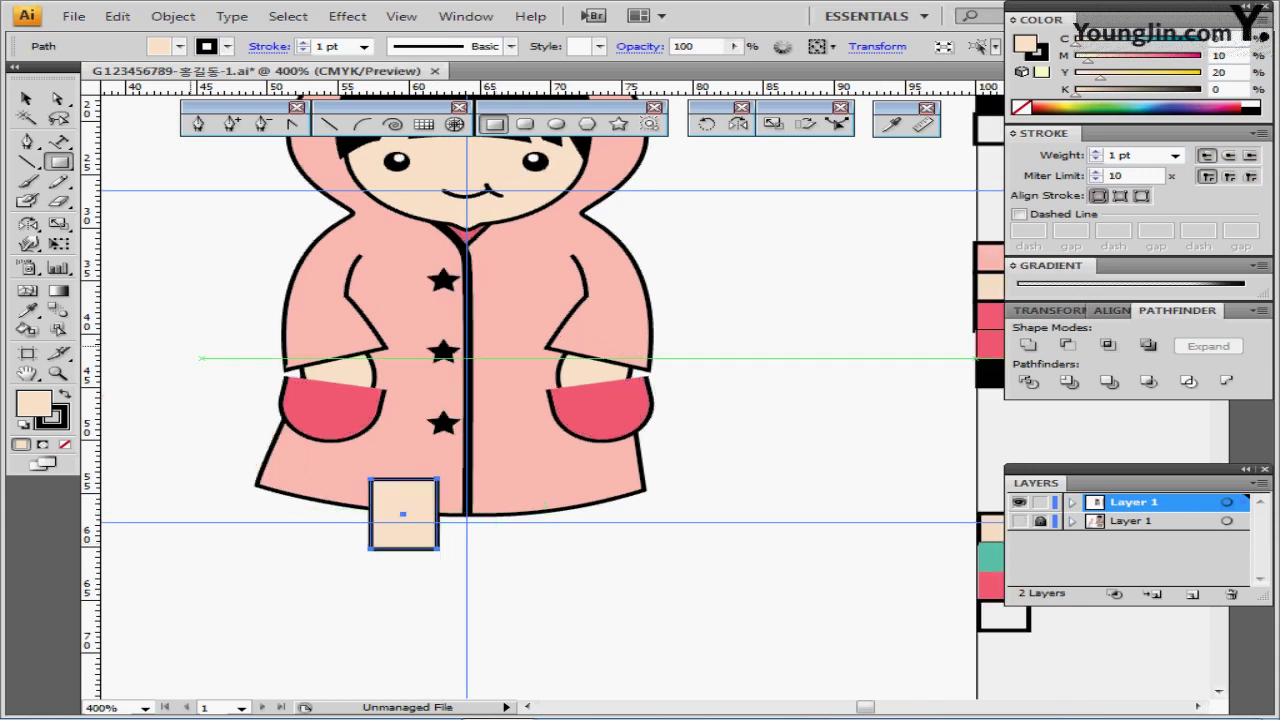
key("ctrl+shift+a")
- With default white fill and black stroke, trace the reference outline's left boot shaft as a slightly rounded rectangle about 6.26 × 9.25 mm
key("d")
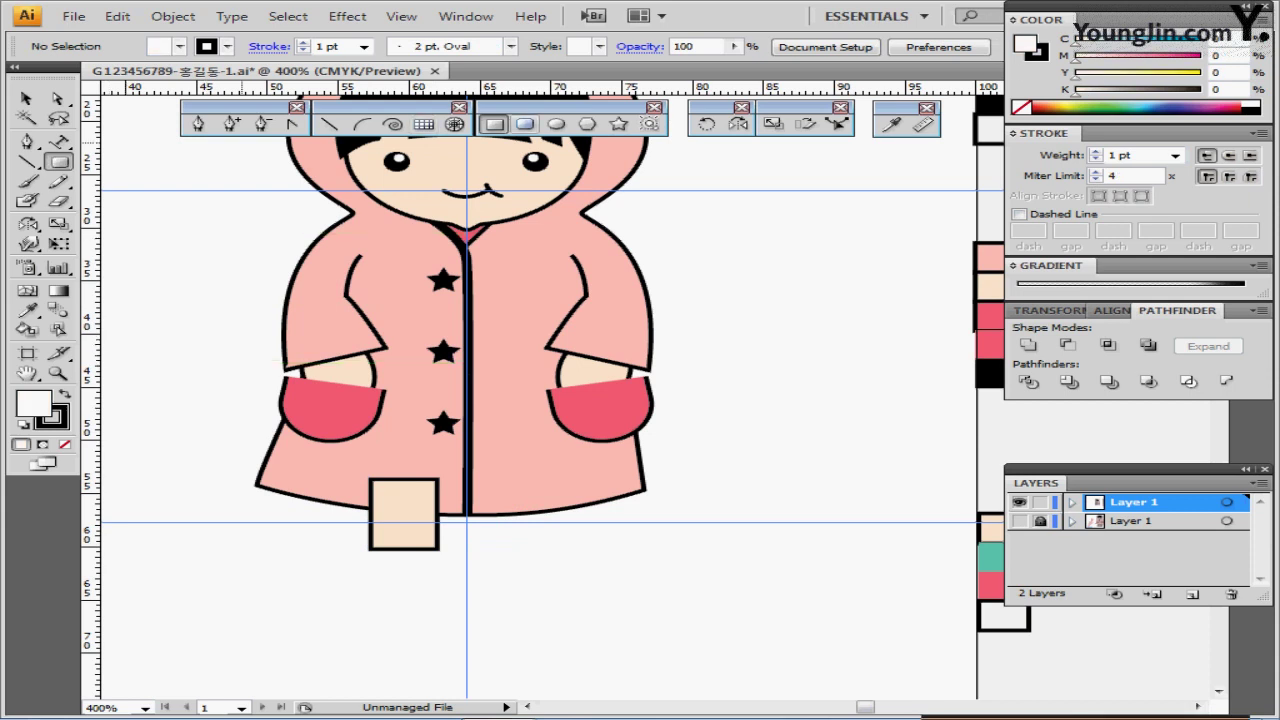
left_click(525, 124)
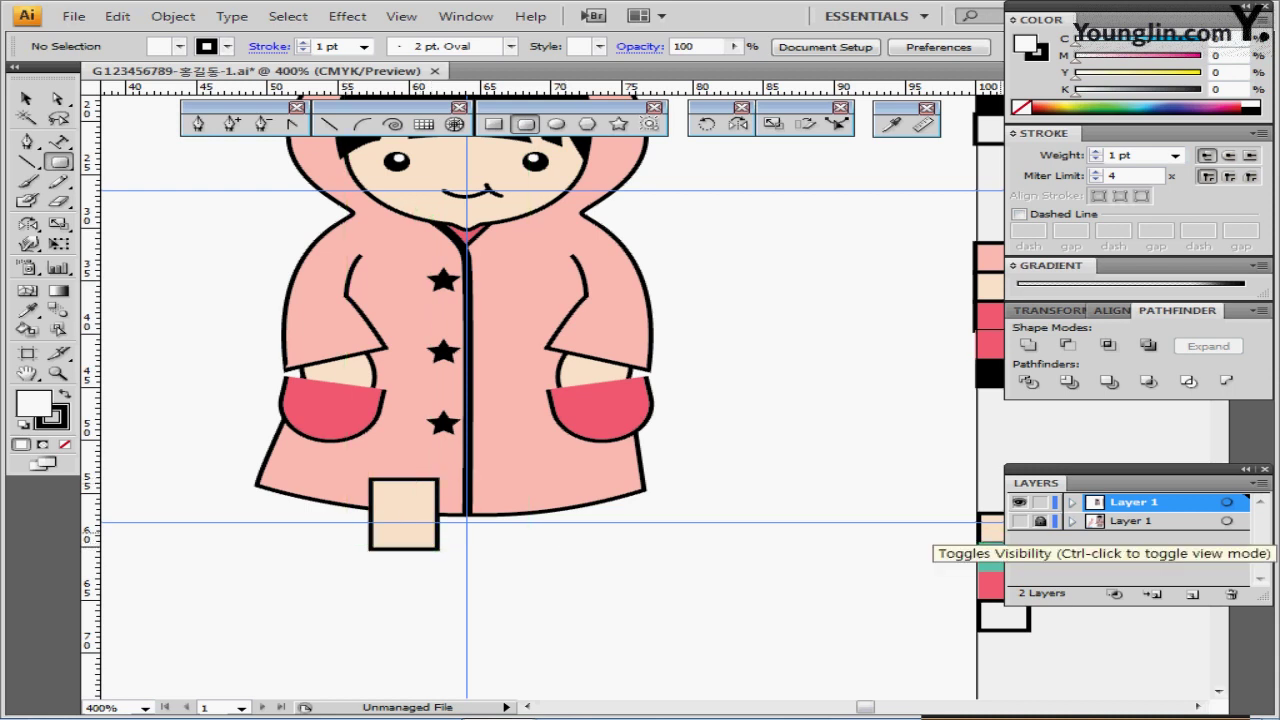
left_click(1020, 521, "ctrl")
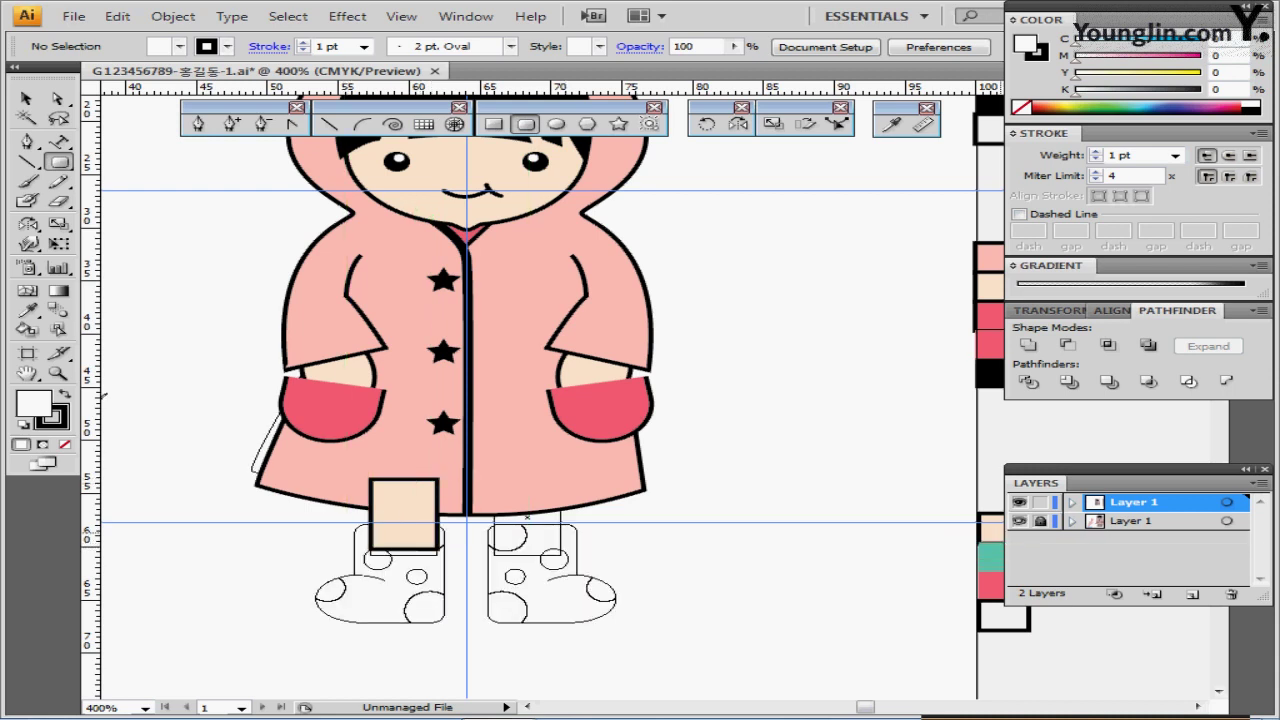
left_click_drag(370, 540, 442, 620)
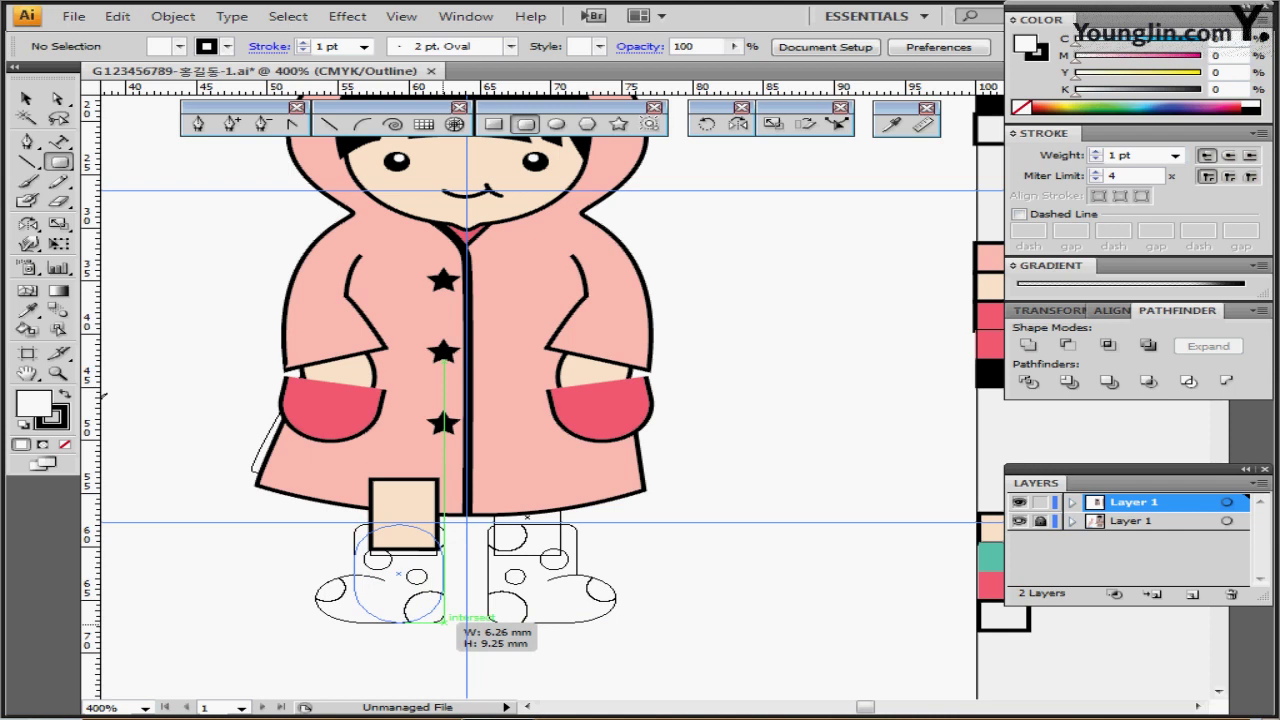
left_click_drag(443, 621, 443, 621)
key("Left")
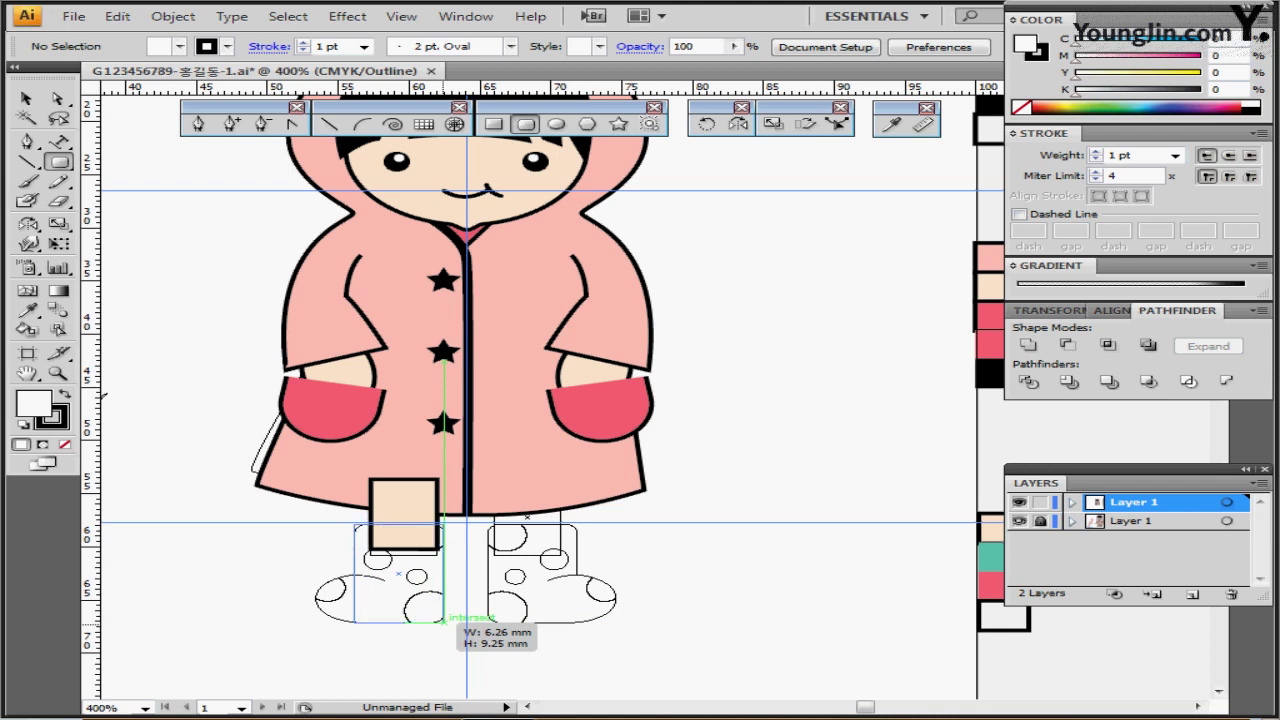
key("Up")
left_click_drag(443, 621, 443, 621)
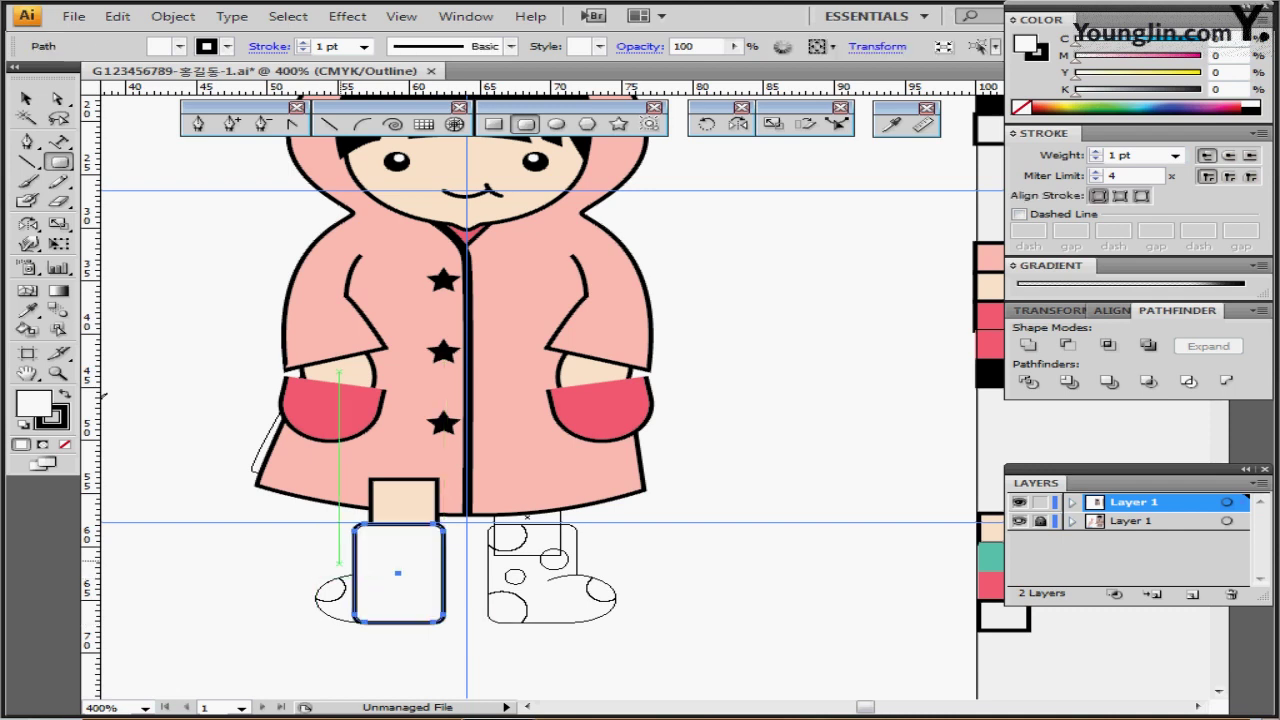
- Draw a horizontal ellipse over the left boot's toe, from about X 53 to 60 mm, nudge it up, deselect and hide the reference
left_click(557, 123)
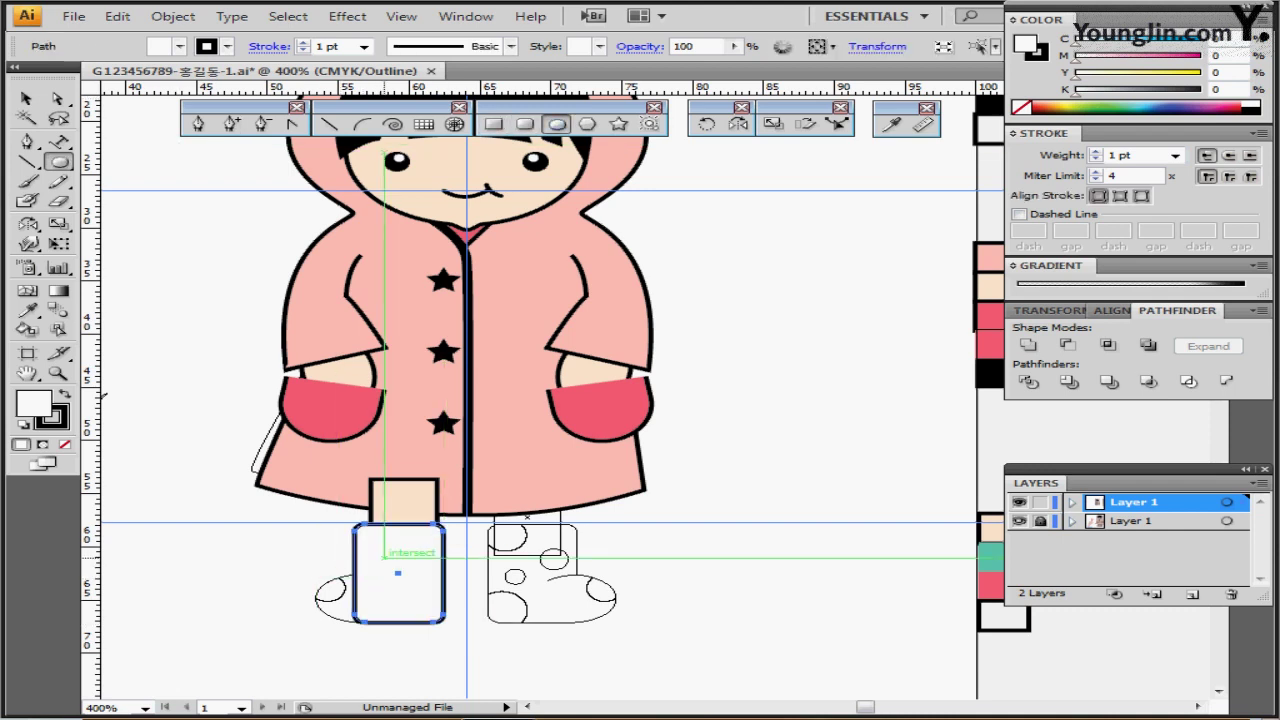
left_click_drag(318, 579, 423, 628)
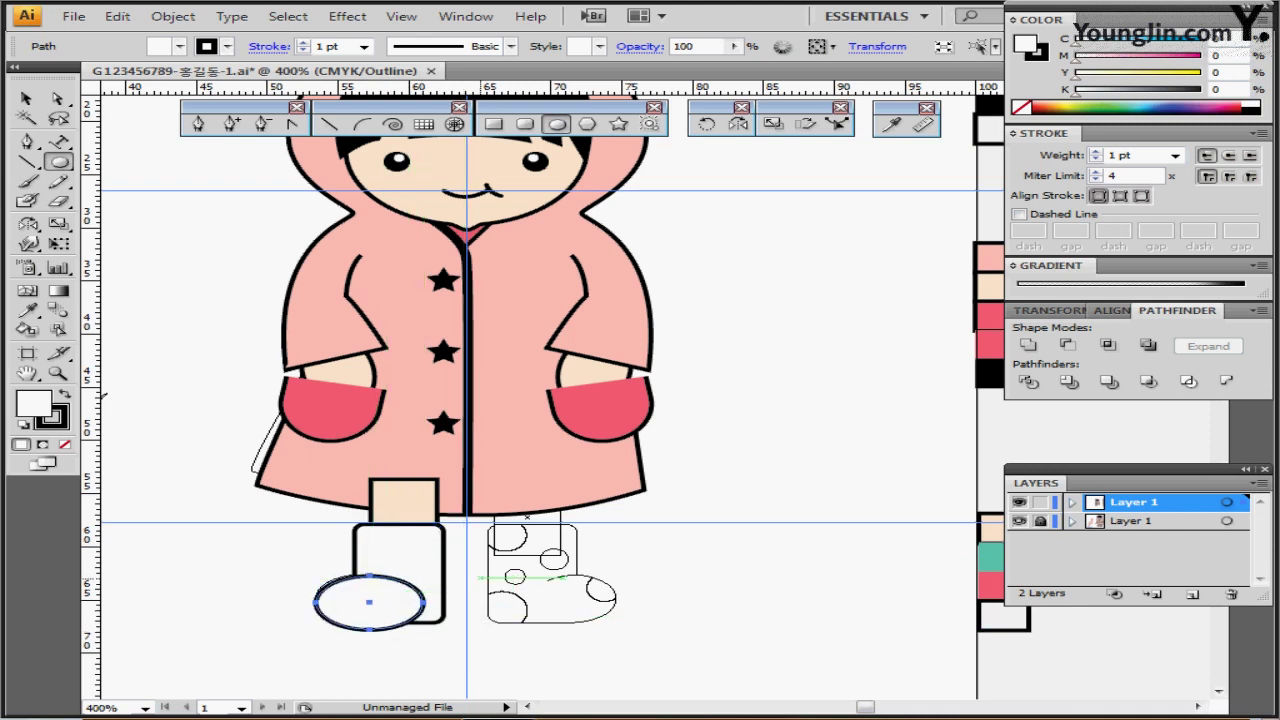
key("Up")
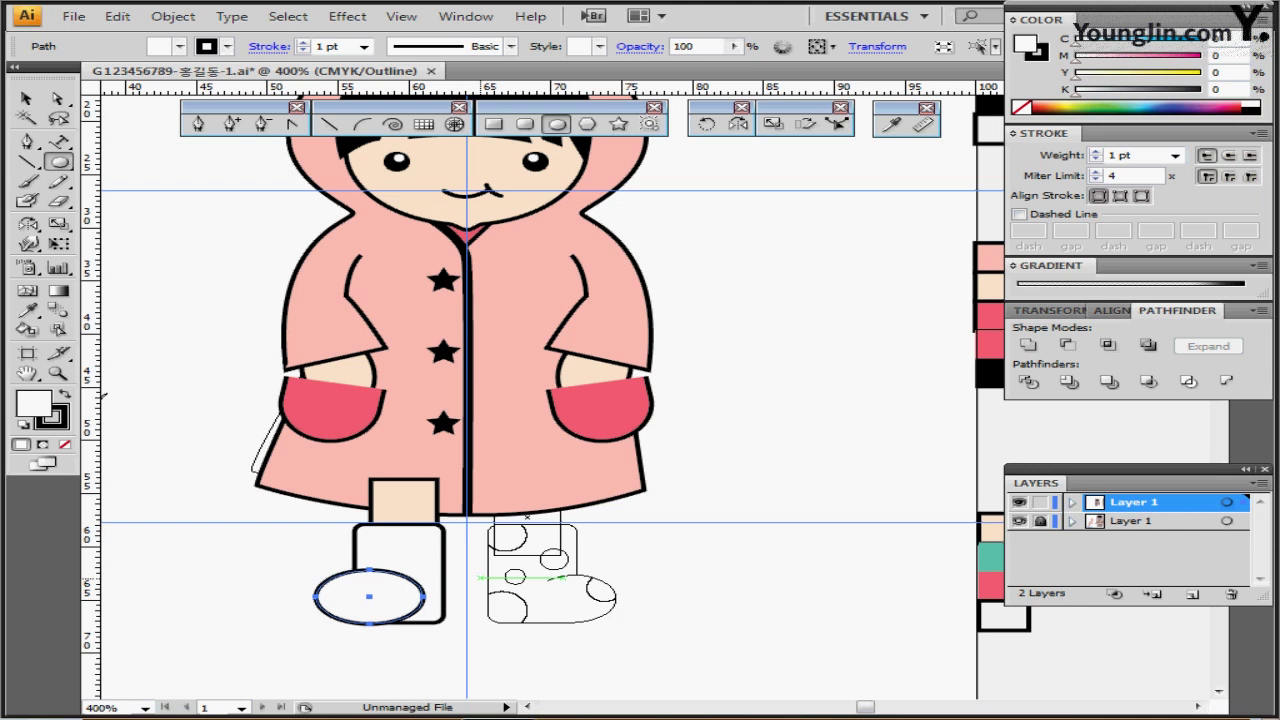
key("ctrl+shift+a")
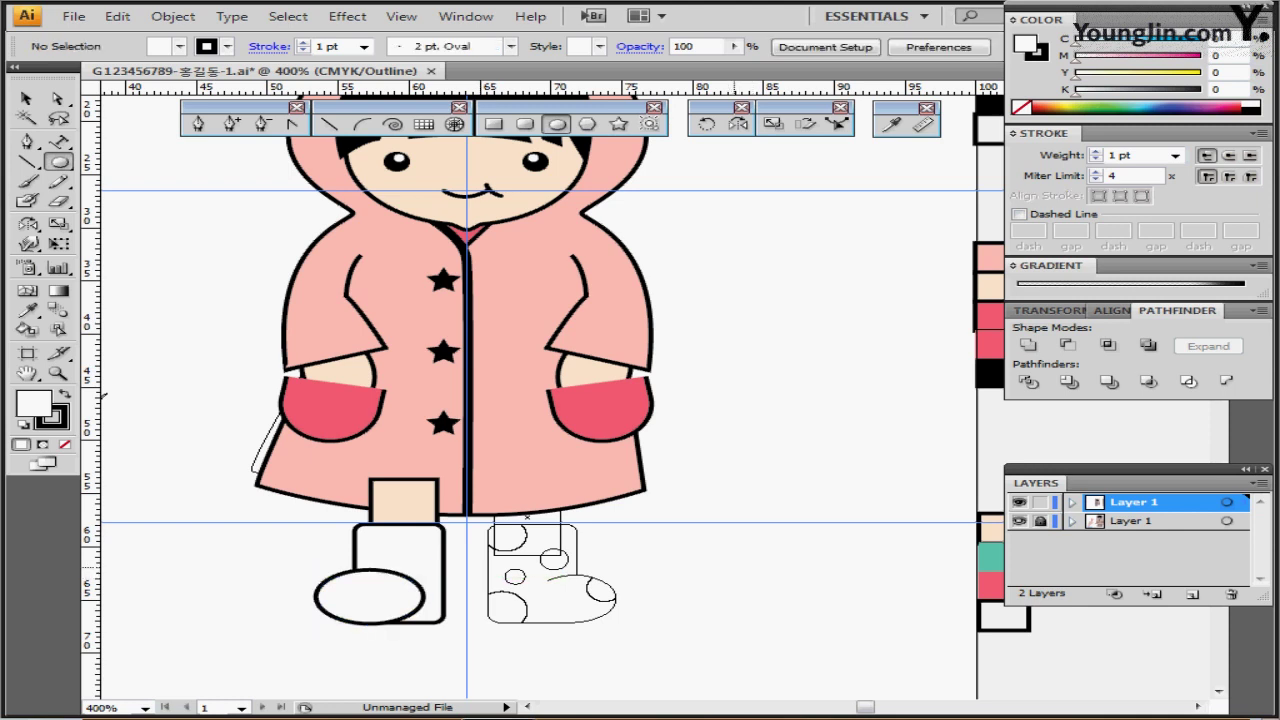
left_click(1019, 521)
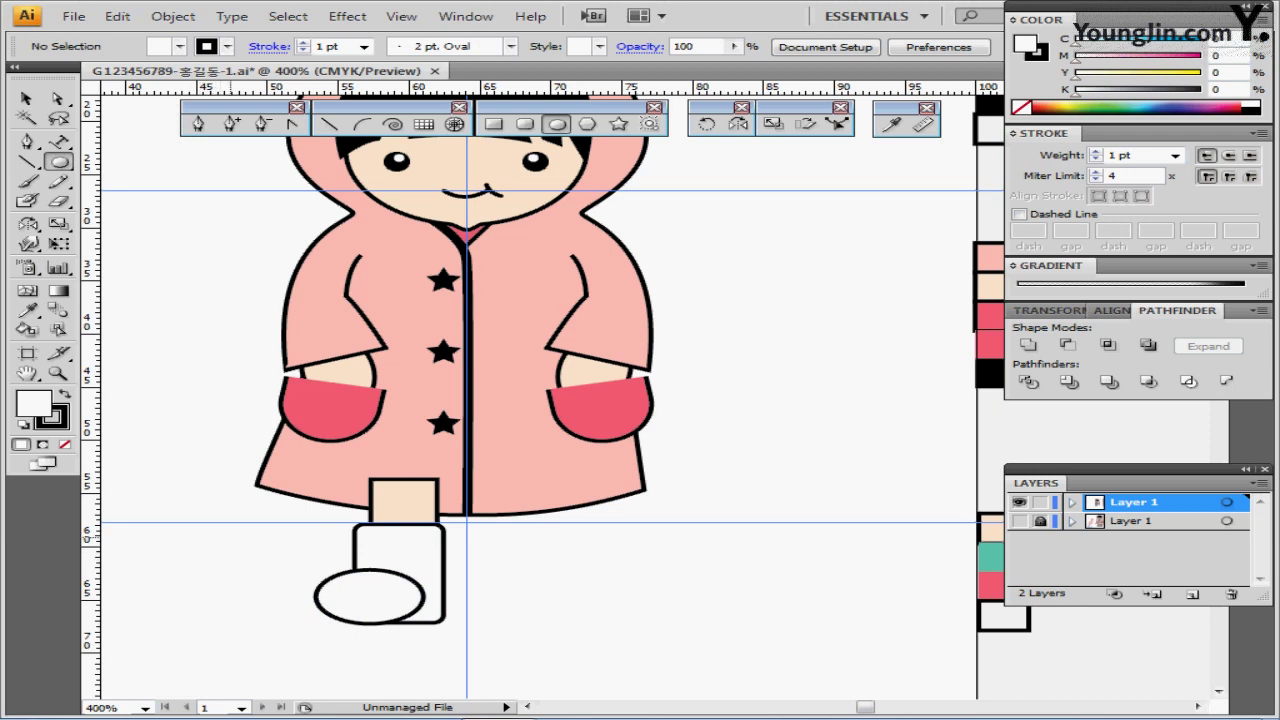
- Select the boot's rounded rectangle and toe ellipse, align their bottom edges, and deselect them
left_click_drag(270, 552, 408, 624)
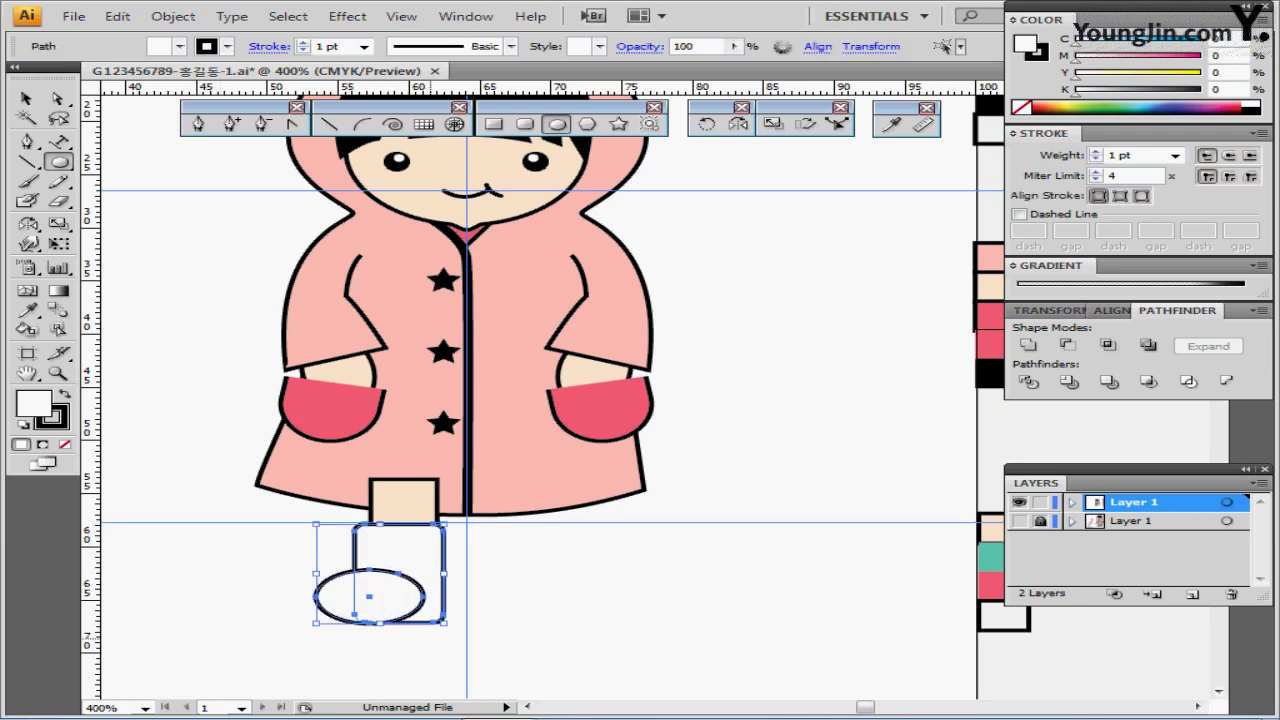
key("ctrl+shift+b")
left_click(1113, 310)
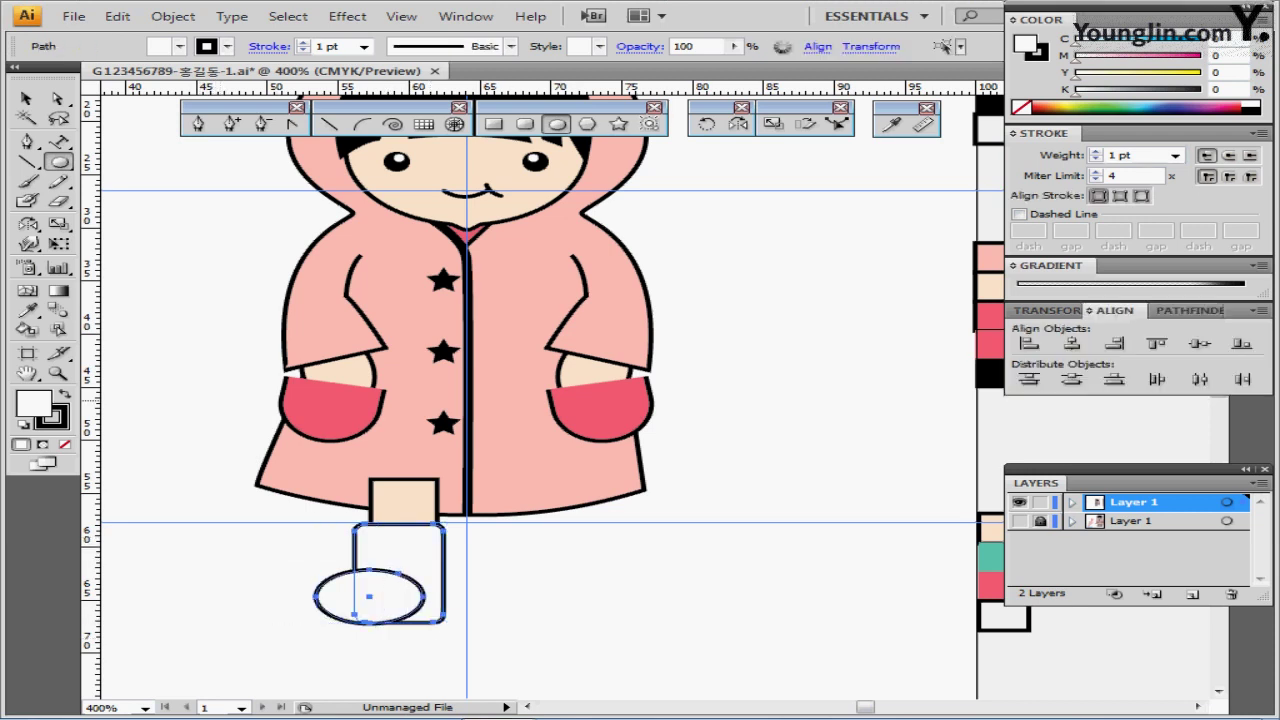
left_click(1242, 343)
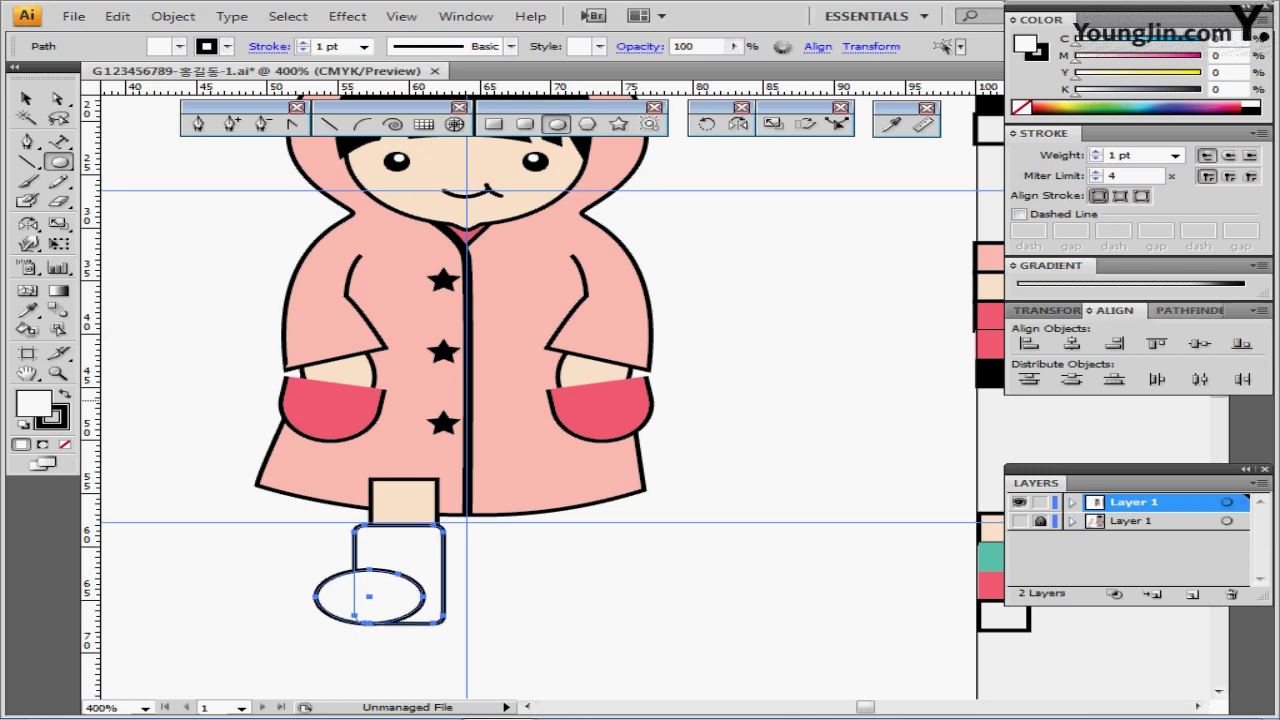
left_click(690, 592, "ctrl")
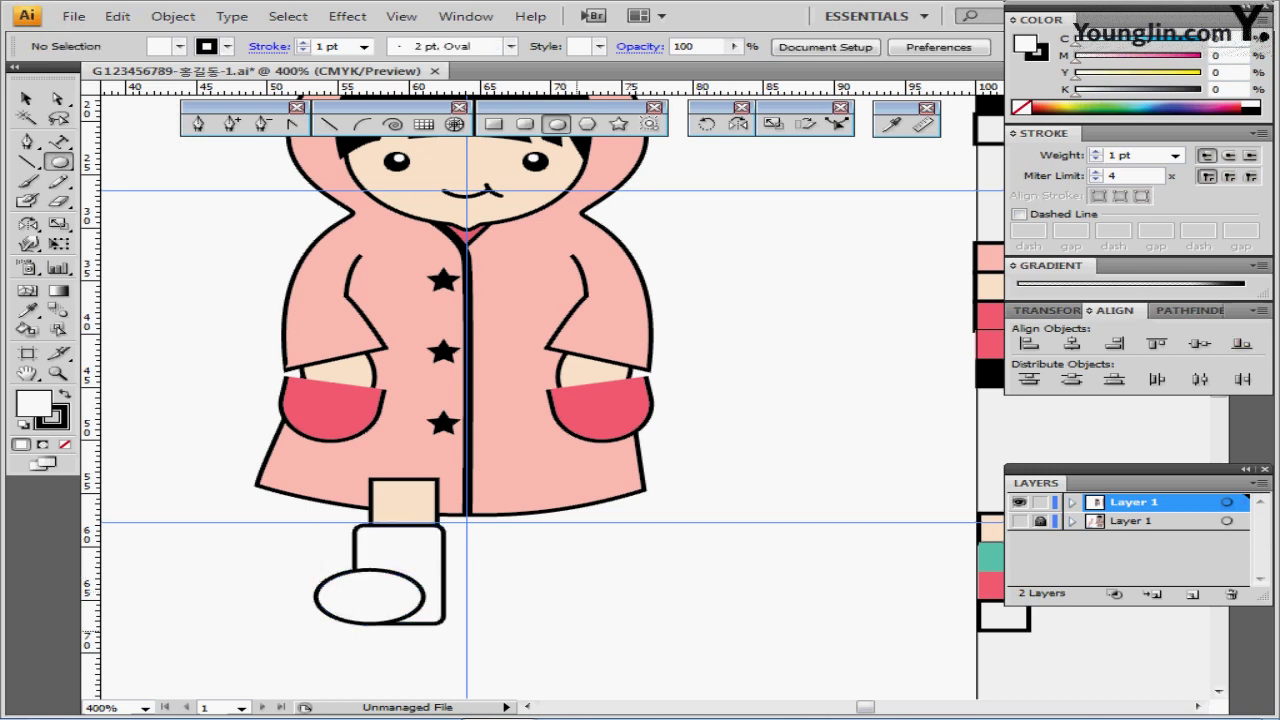
- Unite the rounded rectangle and toe ellipse into a single left boot shape and deselect it
left_click_drag(285, 553, 373, 628)
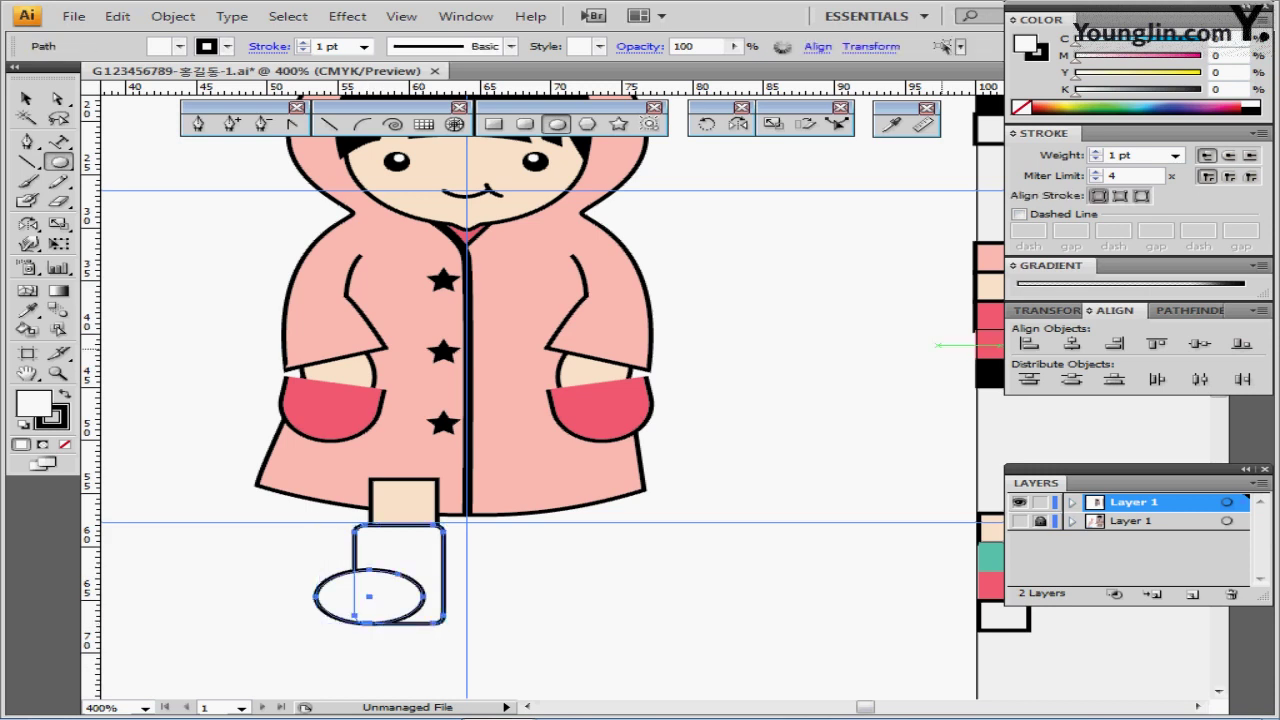
left_click(1190, 310)
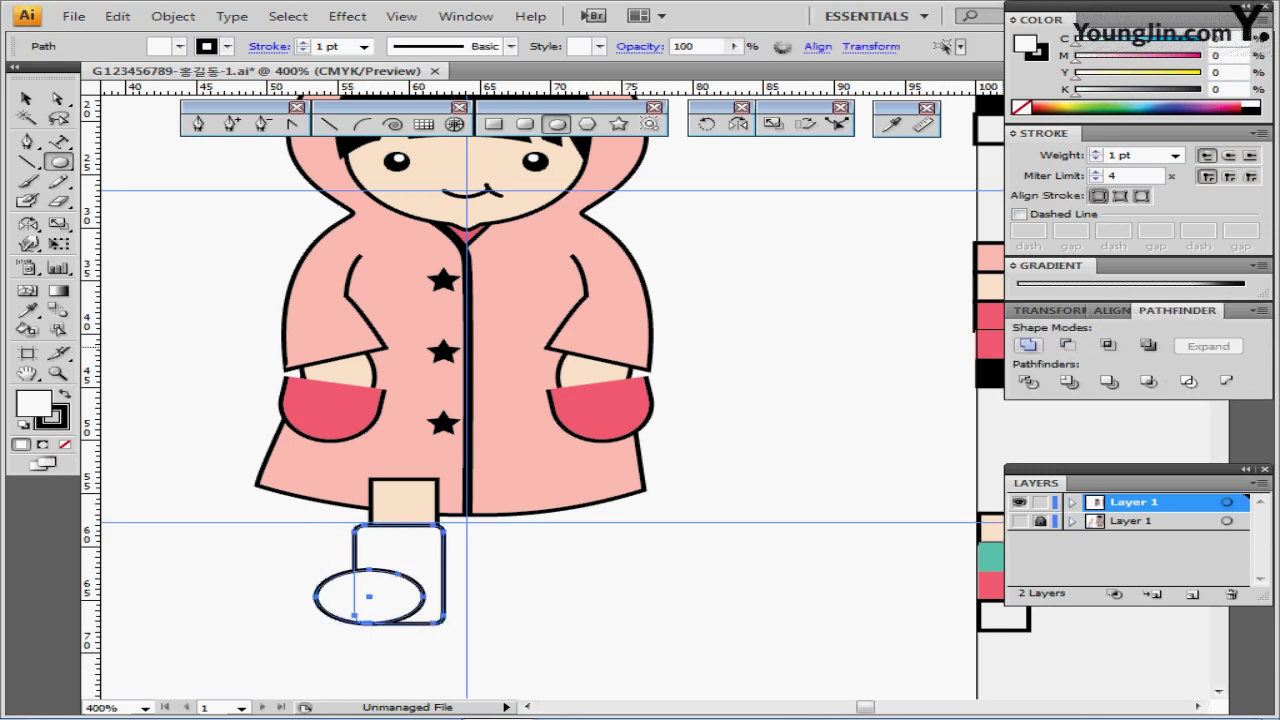
left_click(1028, 345)
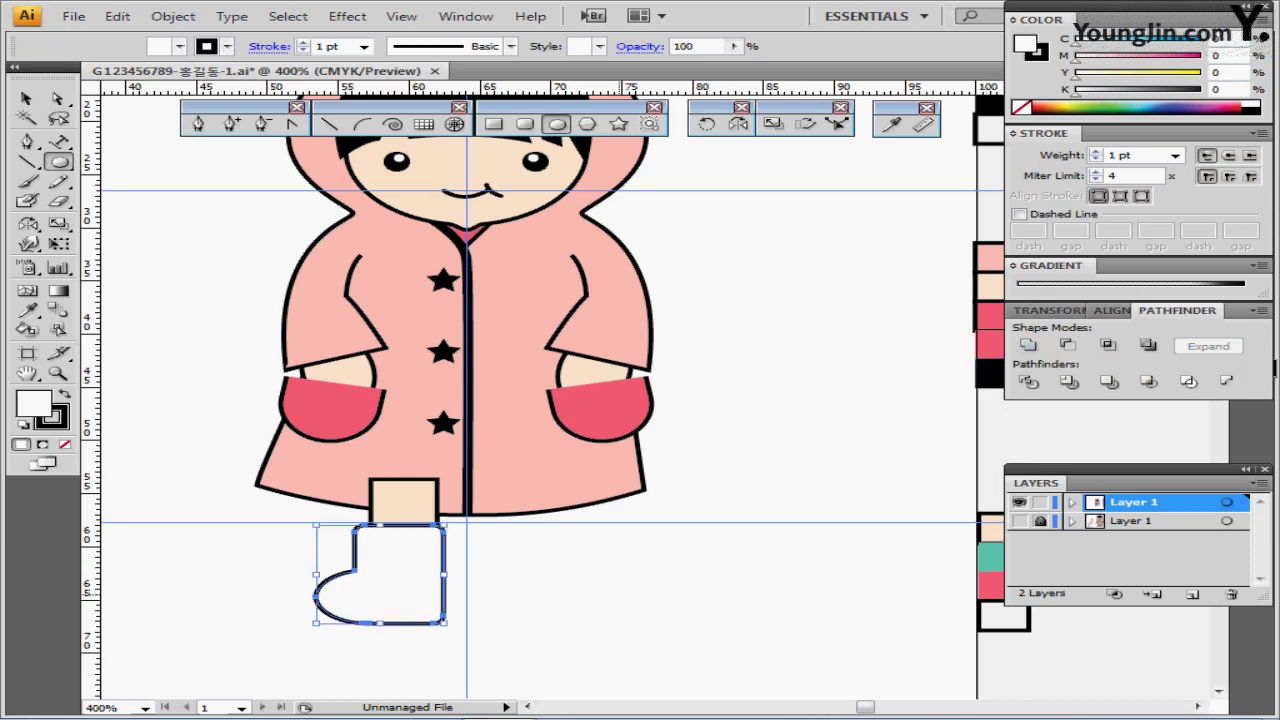
left_click(558, 552, "ctrl")
left_click_drag(586, 559, 608, 520)
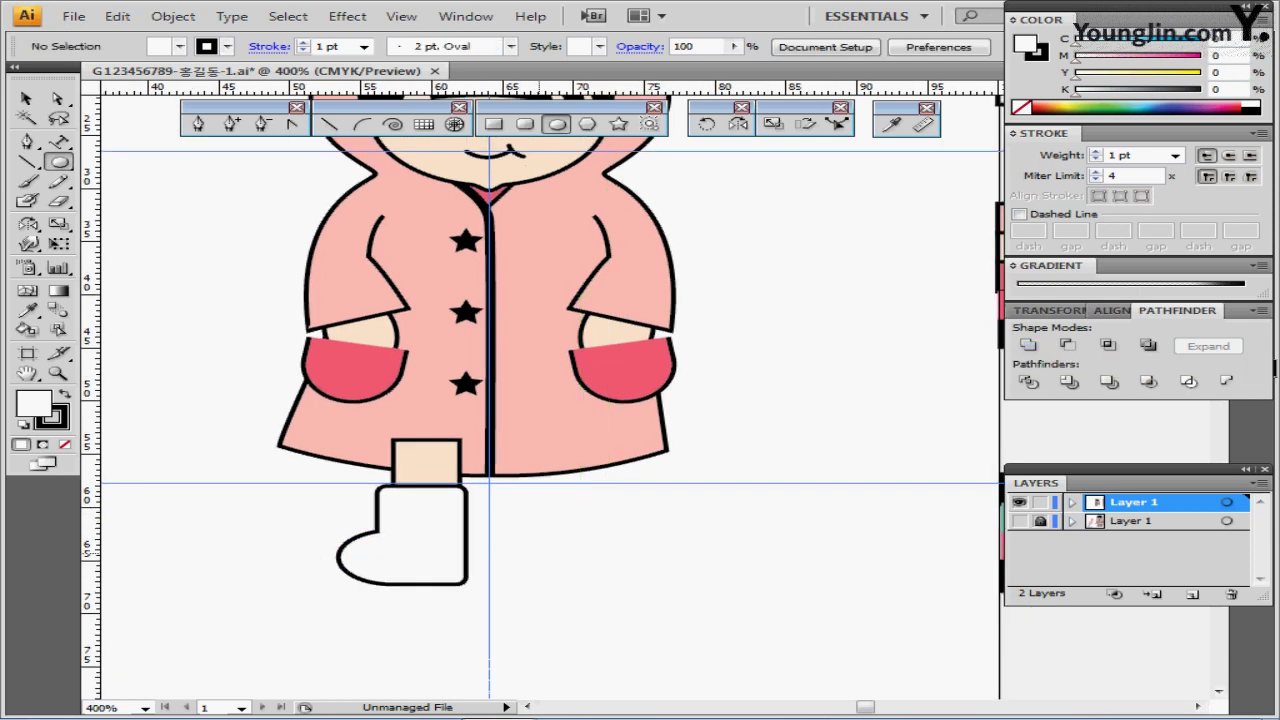
left_click(545, 555, "ctrl")
left_click_drag(574, 446, 559, 579)
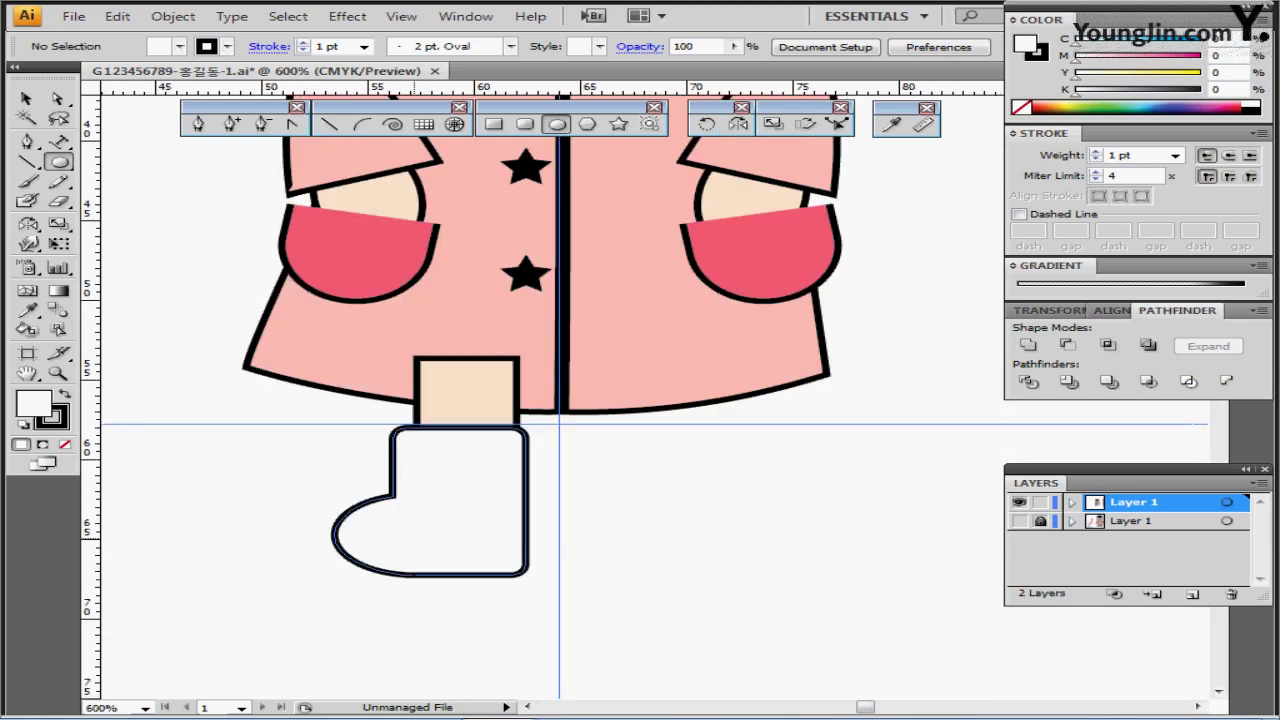
double_click(450, 500)
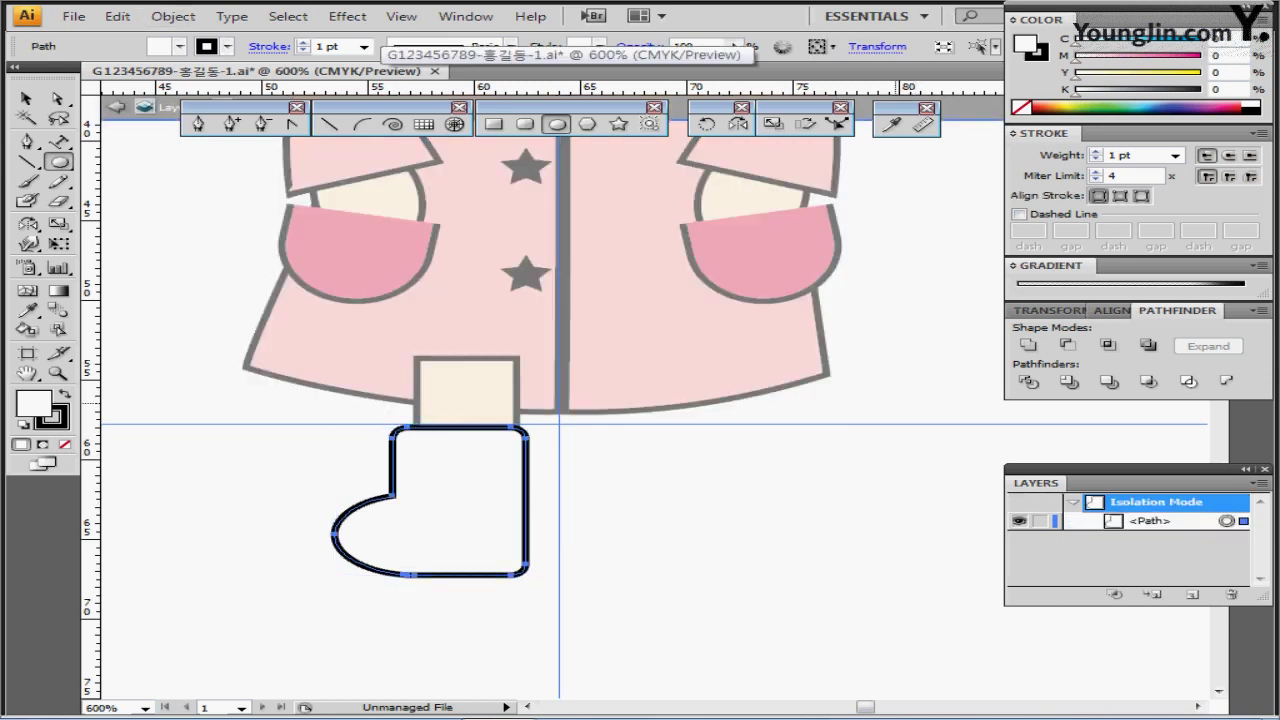
scroll(894, 403, "down", 2)
double_click(725, 449, "ctrl")
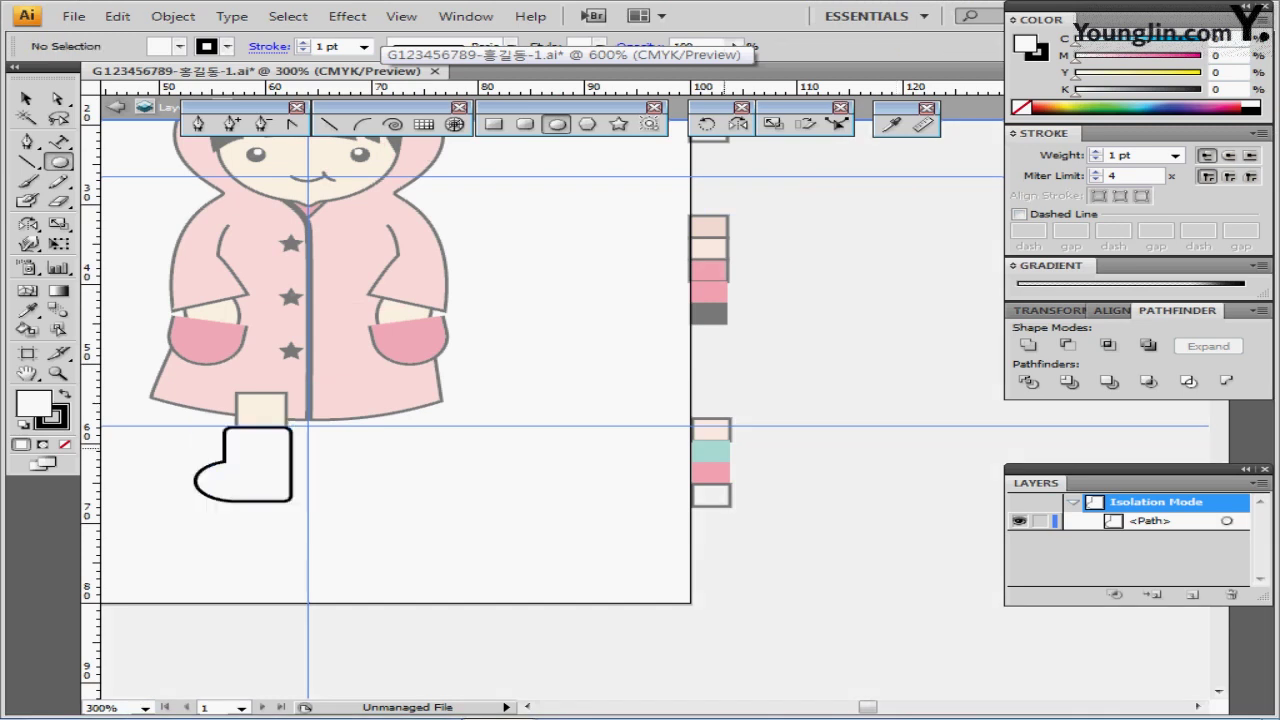
left_click(724, 449, "ctrl")
double_click(406, 458, "ctrl")
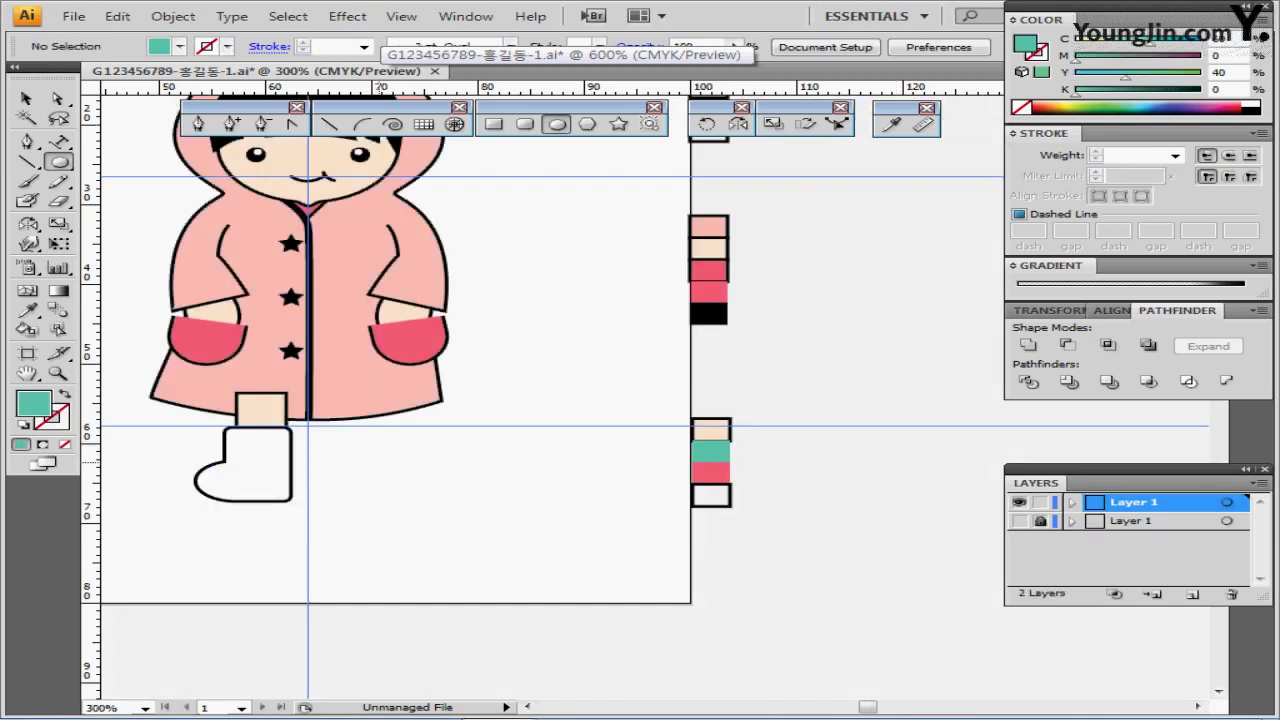
- Isolate the left boot shape for editing and deselect its path
double_click(278, 459, "ctrl")
key("ctrl+plus")
key("ctrl+plus")
key("ctrl+plus")
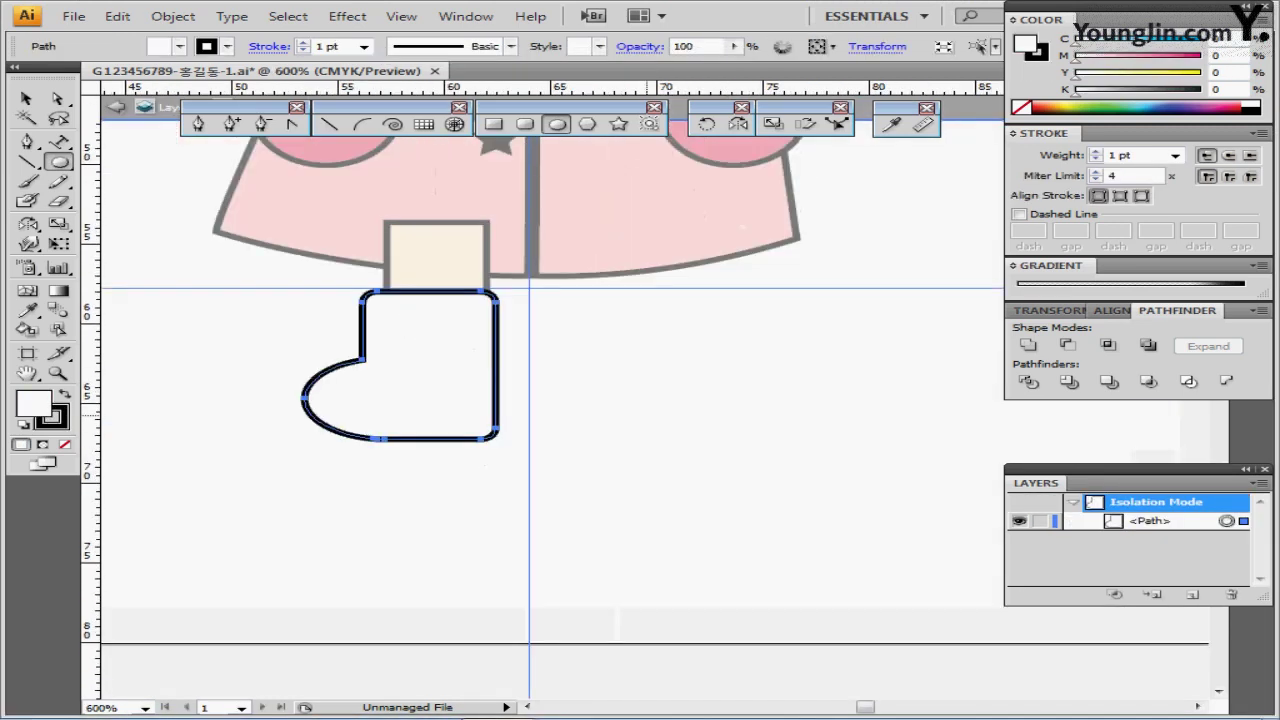
left_click_drag(539, 442, 479, 436)
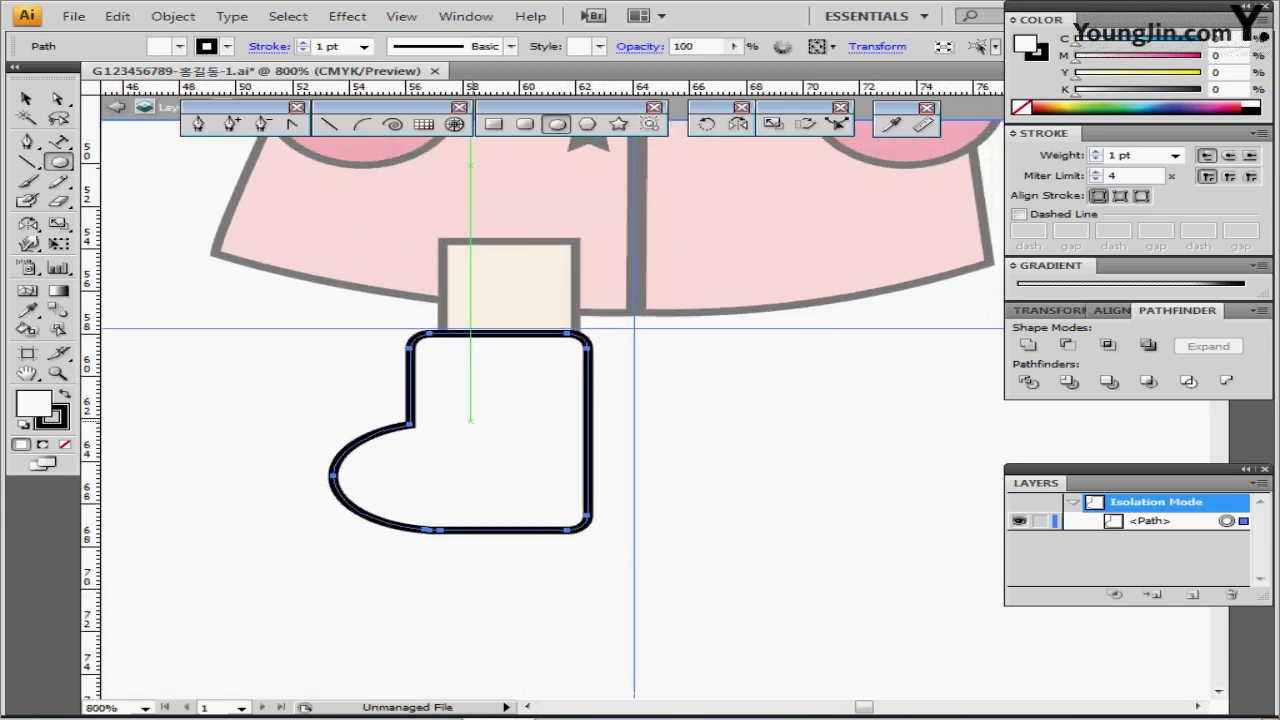
left_click_drag(451, 388, 466, 416)
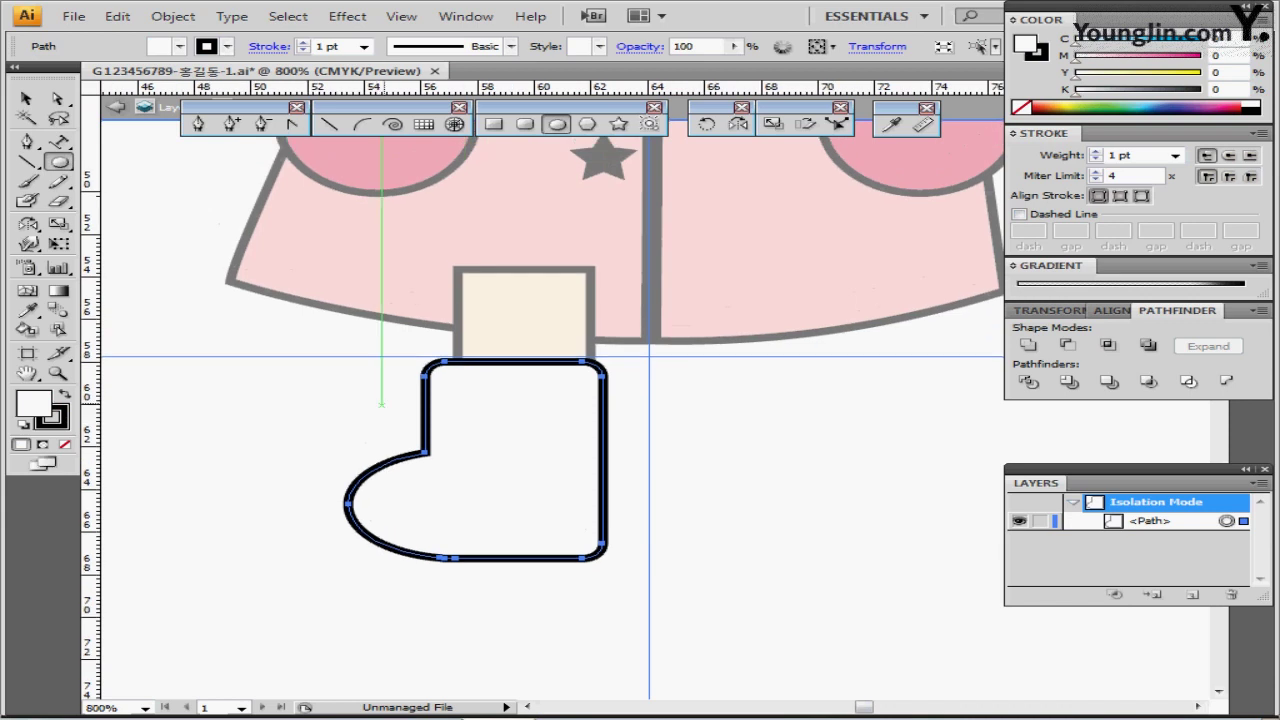
key("ctrl")
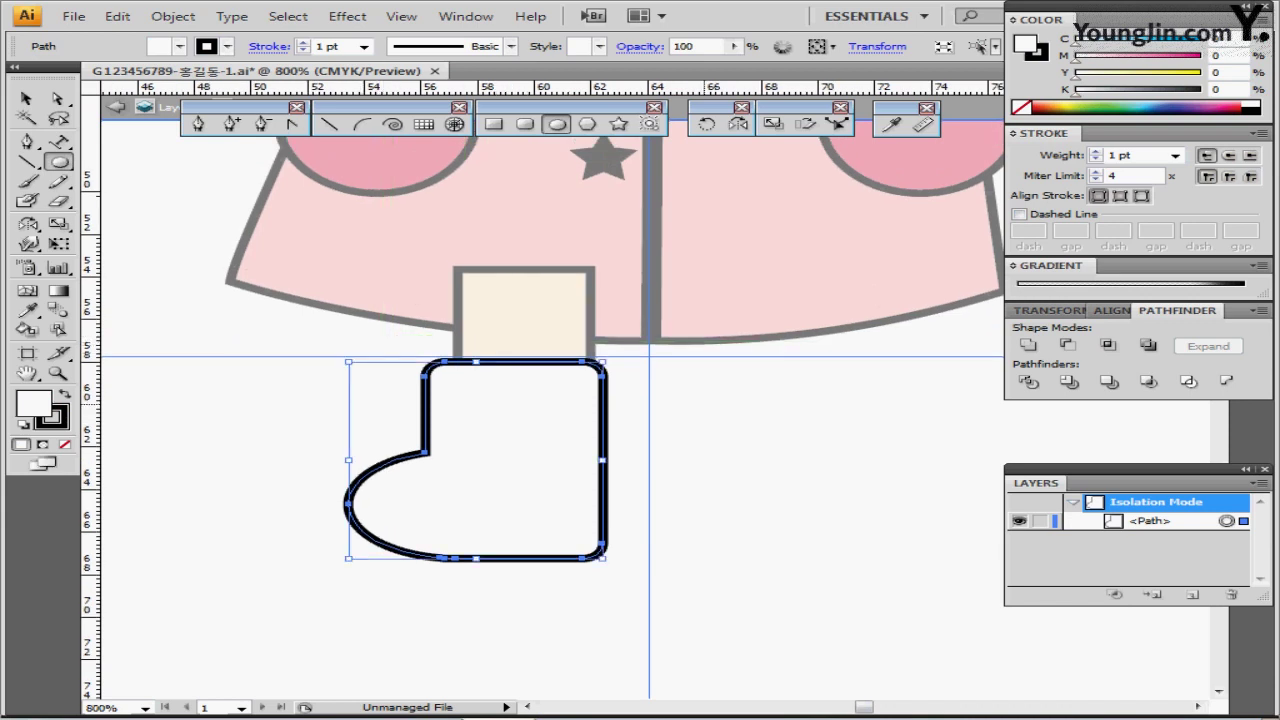
key("ctrl+shift+a")
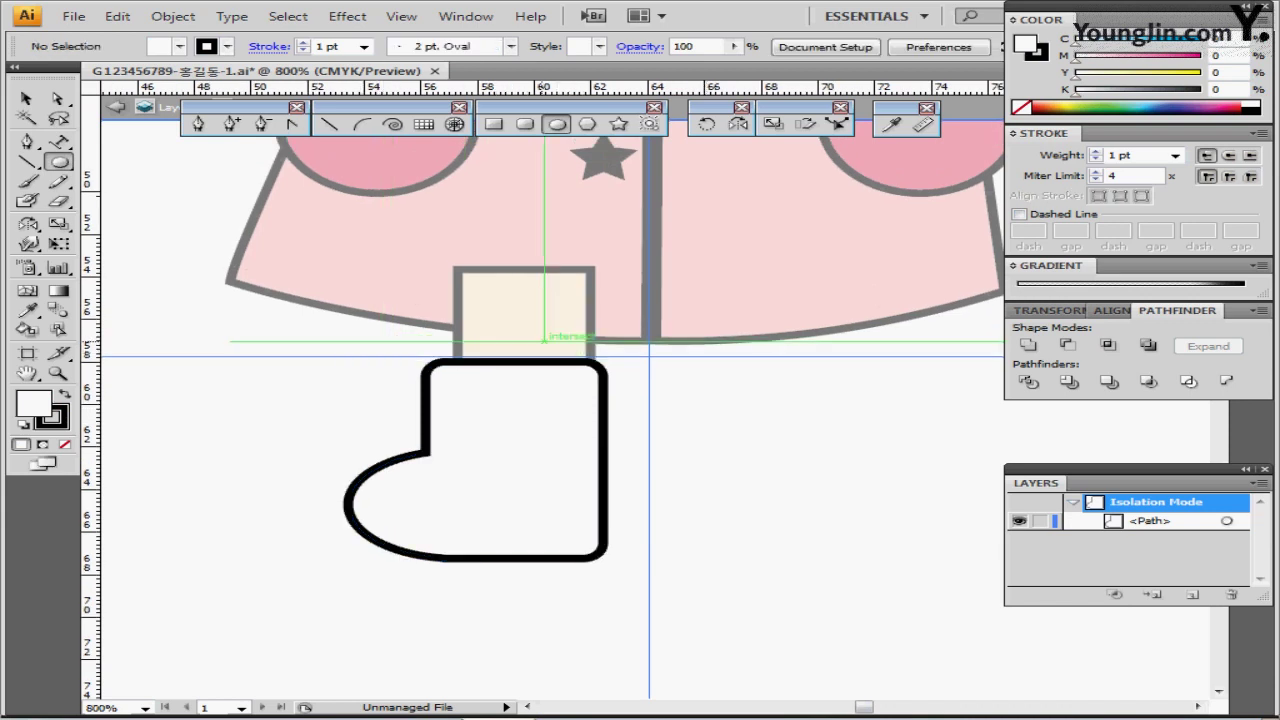
- Draw ellipses about 3.5 to 4.5 mm wide over the boot's upper-right corner, heel and toe plus two small inner ones, slightly enlarging the upper small one
left_click_drag(544, 340, 601, 400)
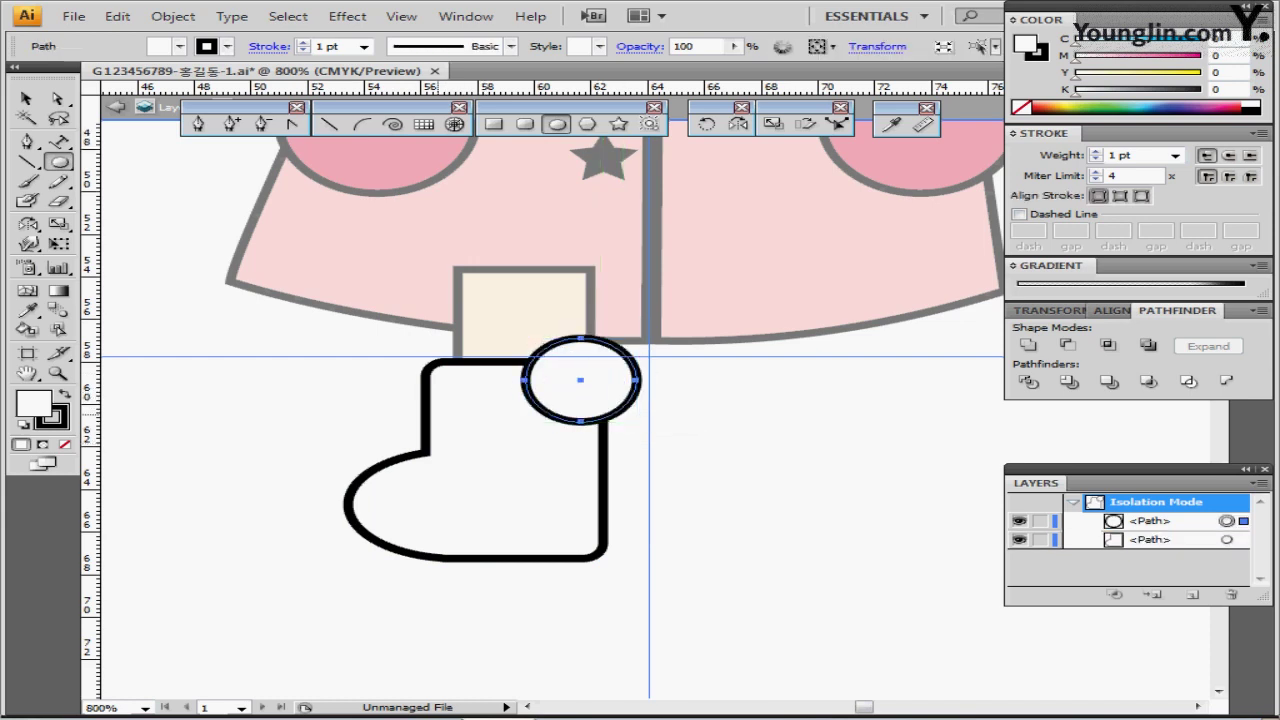
left_click_drag(442, 414, 567, 492)
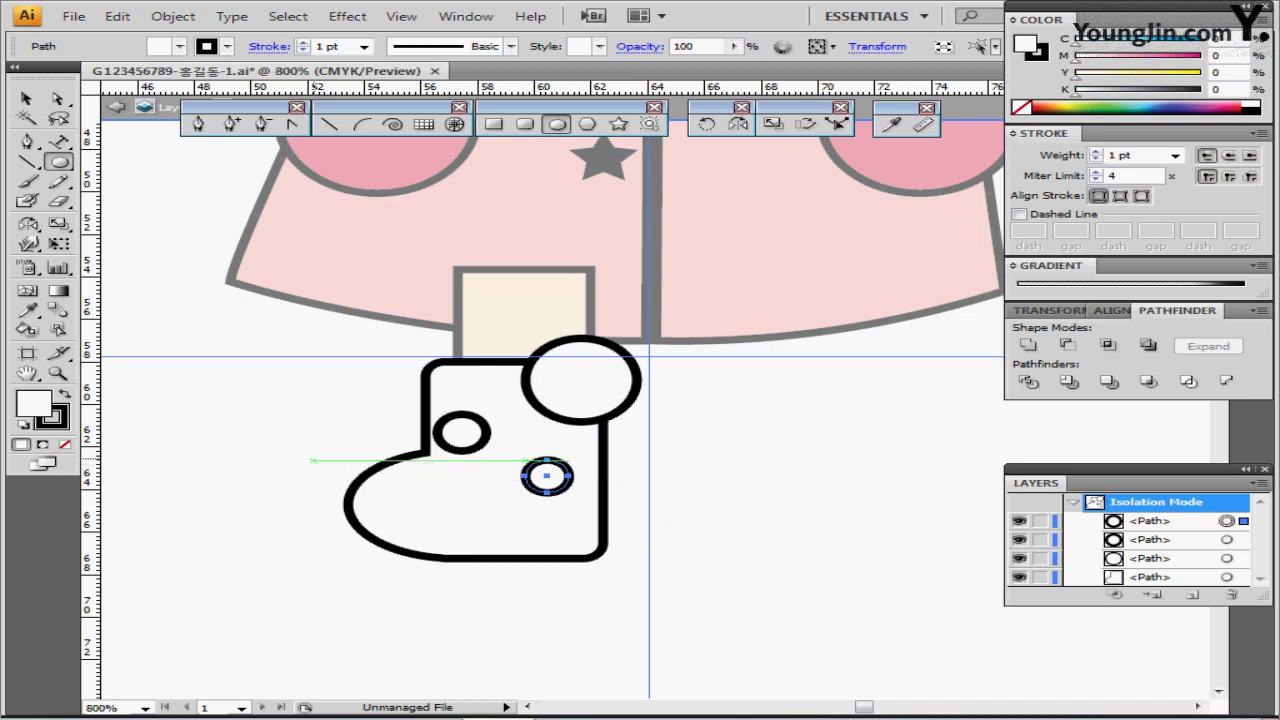
left_click_drag(313, 449, 367, 493)
left_click_drag(543, 513, 624, 582)
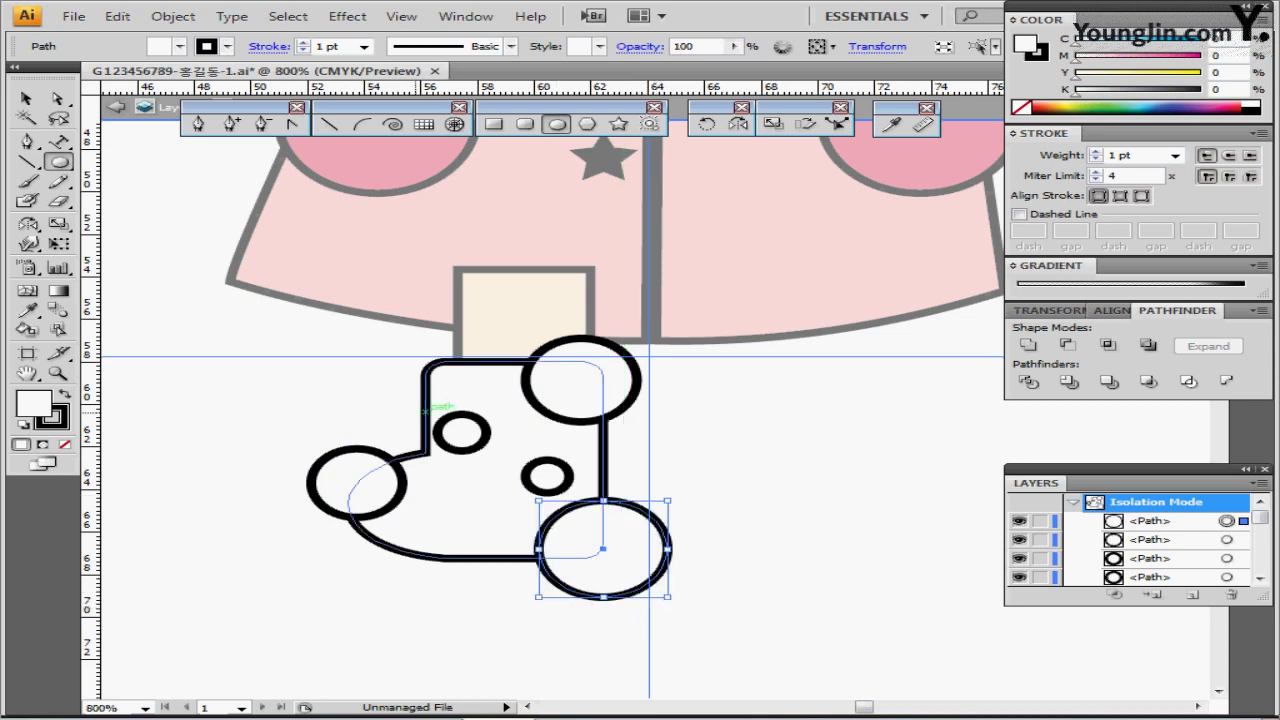
left_click_drag(487, 414, 496, 407)
left_click(581, 469, "ctrl+alt")
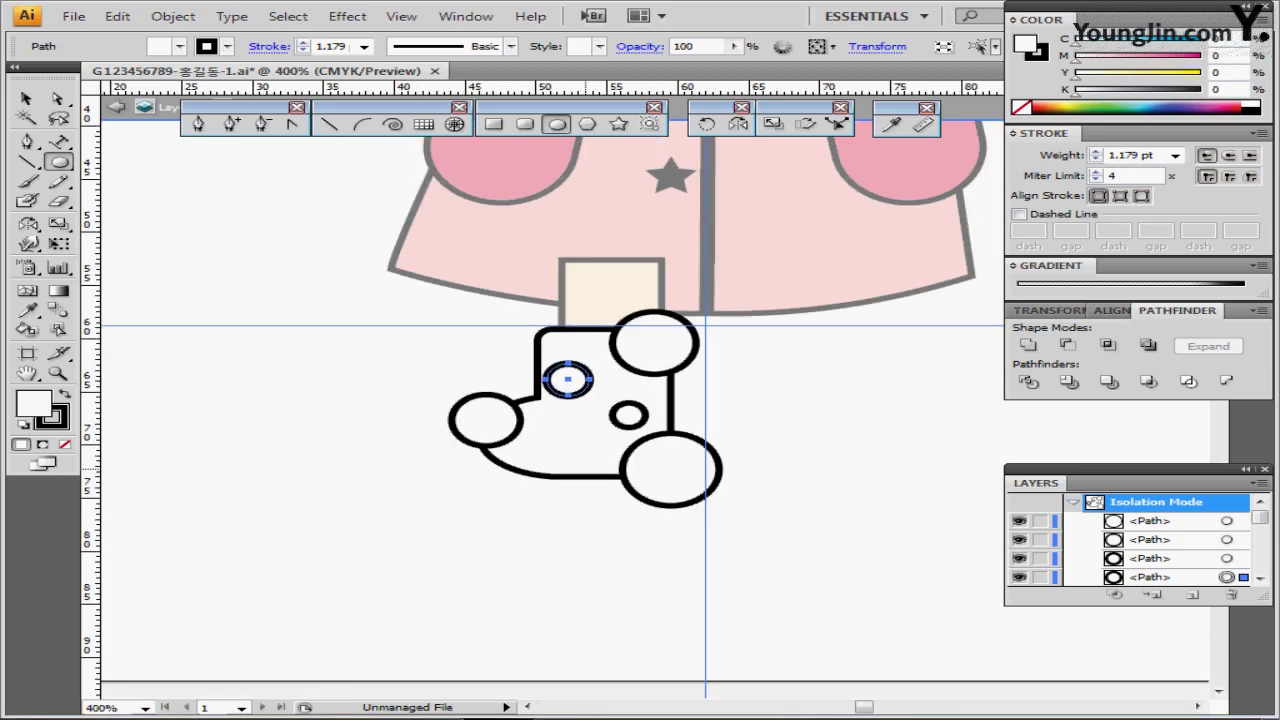
- Leave isolation mode, select all five ellipses on the boot and give them the sample palette's teal fill without a stroke
key("ctrl+minus")
key("ctrl+minus")
left_click_drag(669, 453, 497, 449)
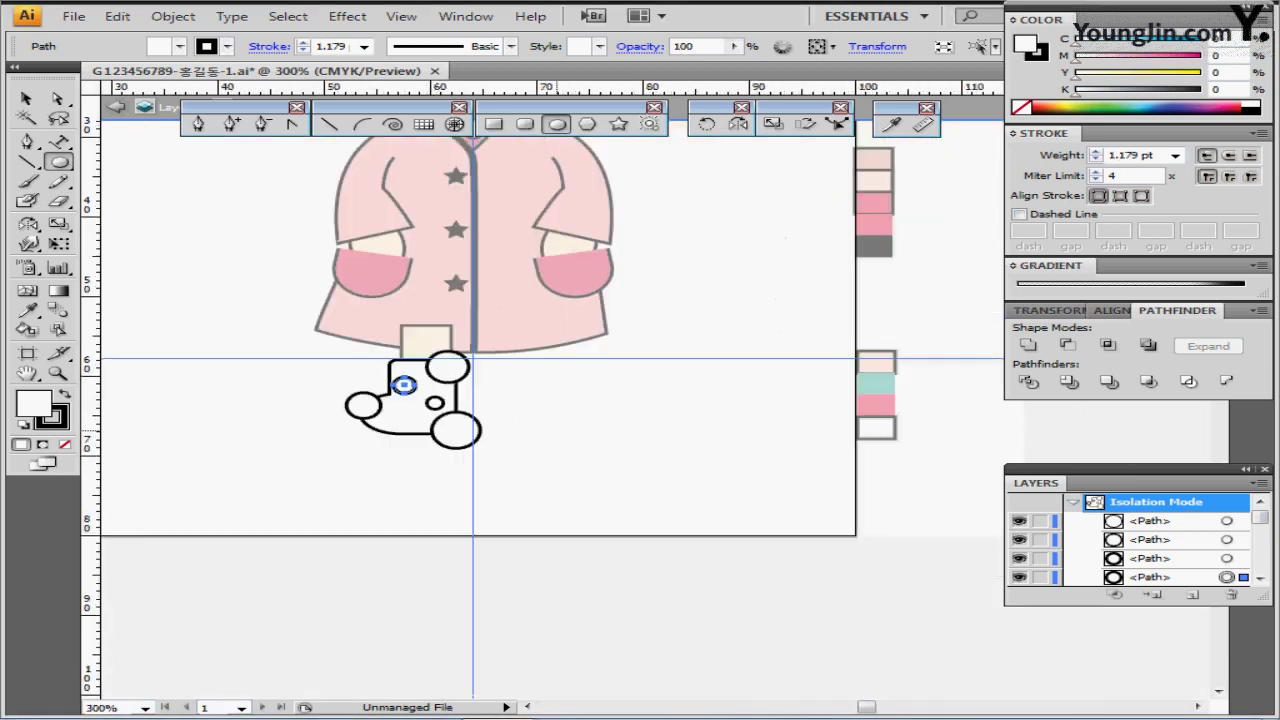
double_click(497, 449, "ctrl")
left_click(363, 405, "ctrl")
left_click(402, 385, "ctrl+shift")
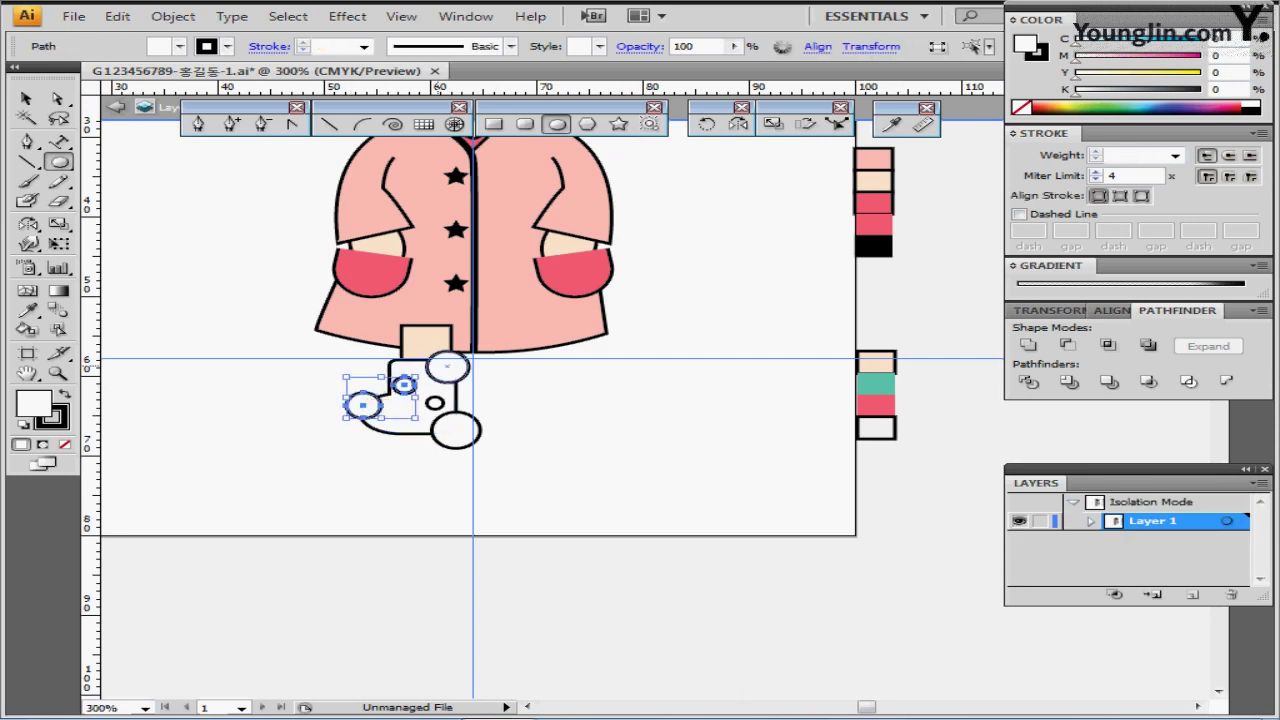
left_click(446, 367, "ctrl+shift")
left_click(434, 403, "ctrl+shift")
left_click(455, 430, "ctrl+shift")
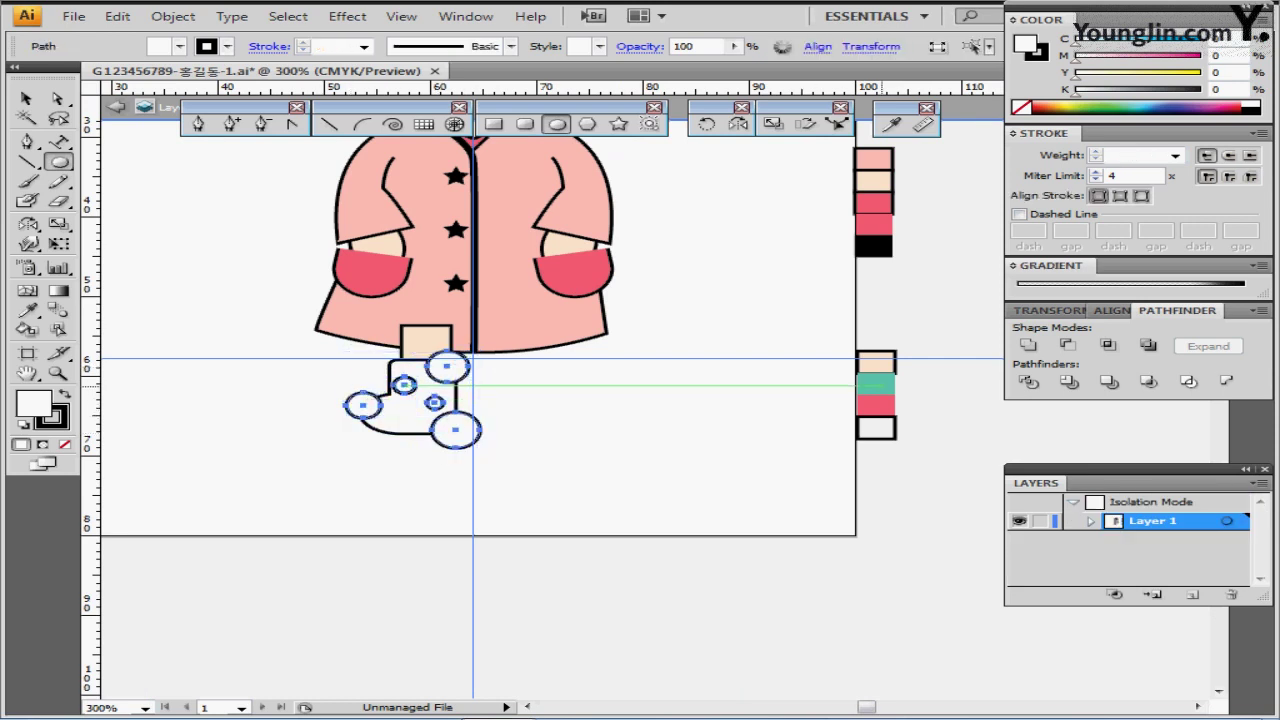
key("i")
left_click(876, 383)
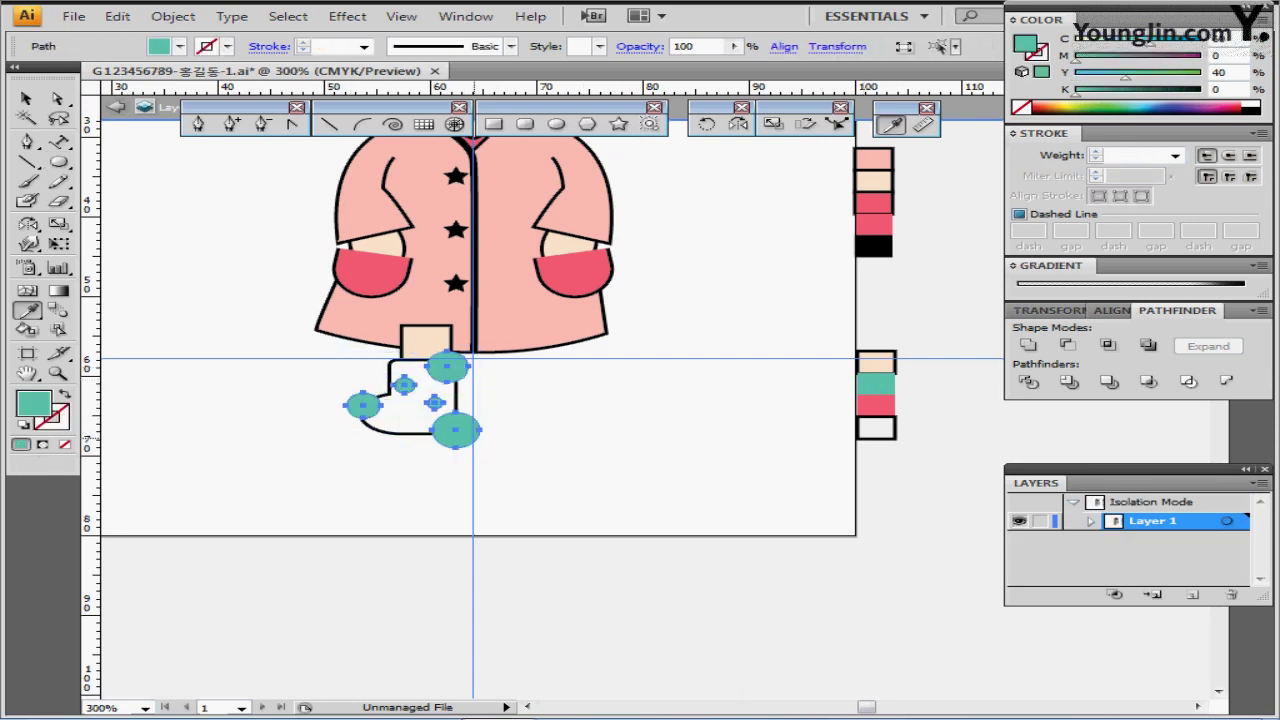
- Deselect the teal dots, select the white boot shape and bring it in front of them
key("ctrl+equal")
key("ctrl+equal")
left_click_drag(670, 350, 420, 406)
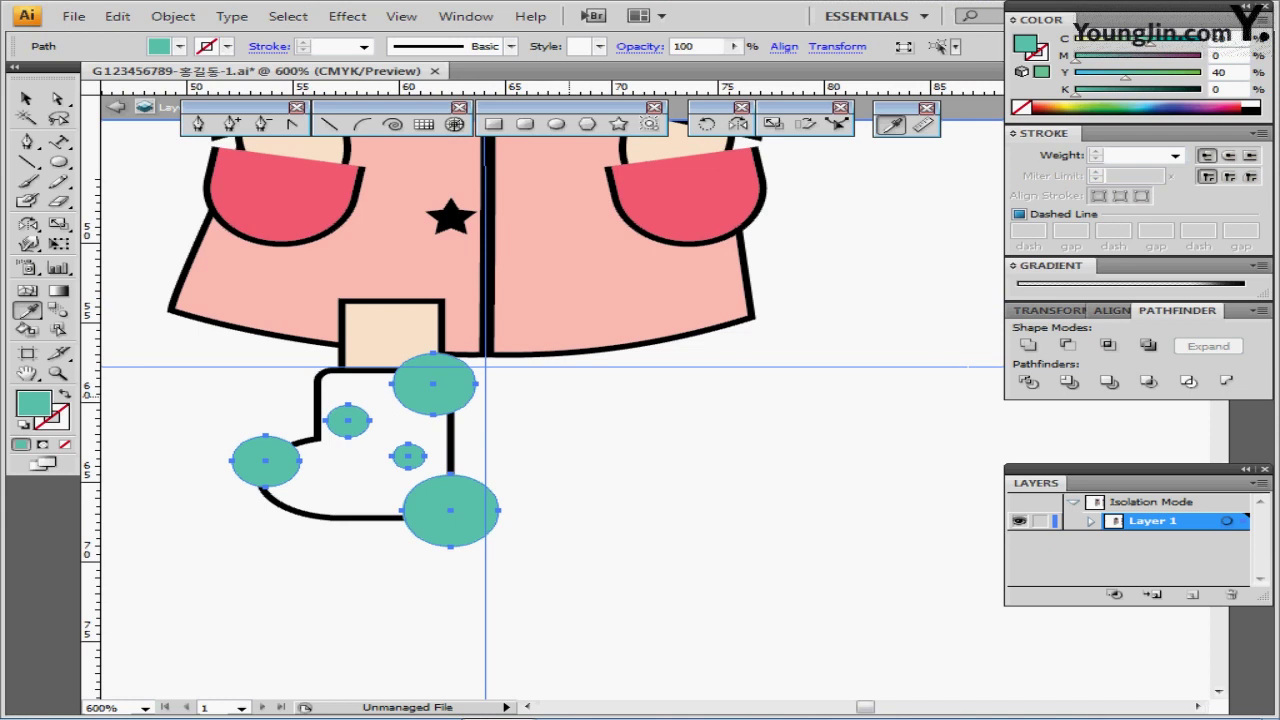
left_click(560, 612, "ctrl")
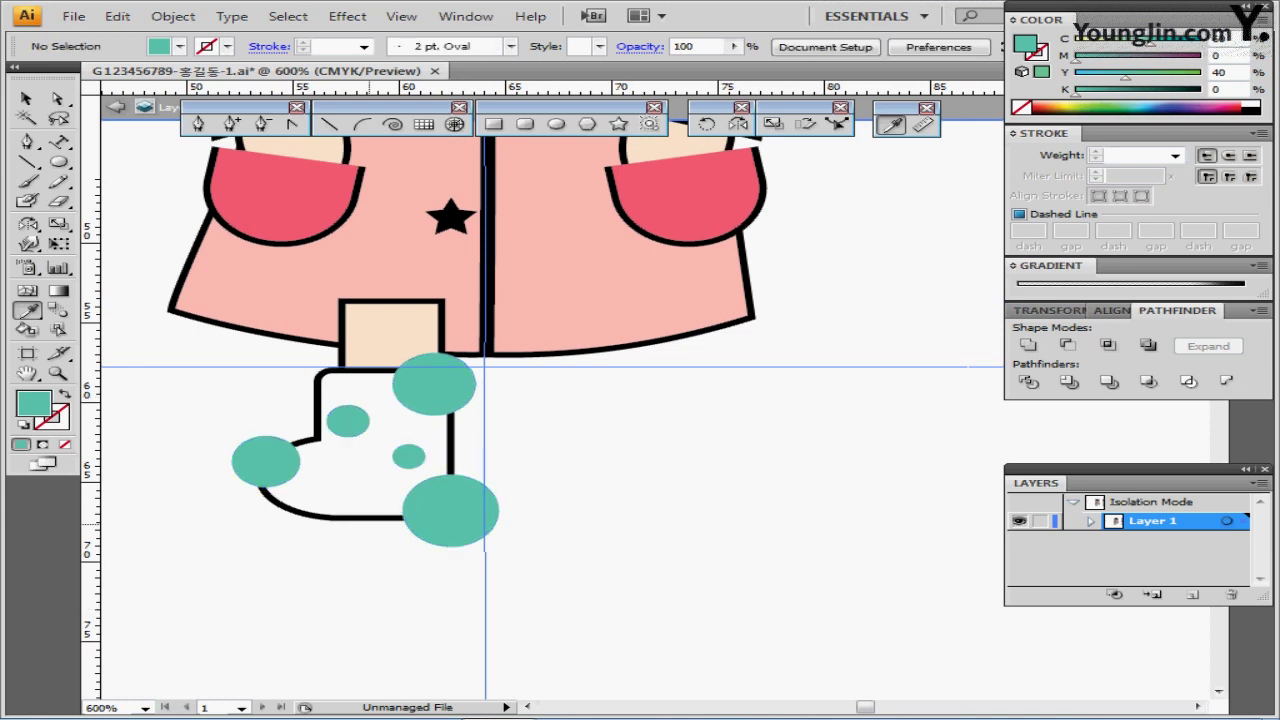
left_click(326, 515)
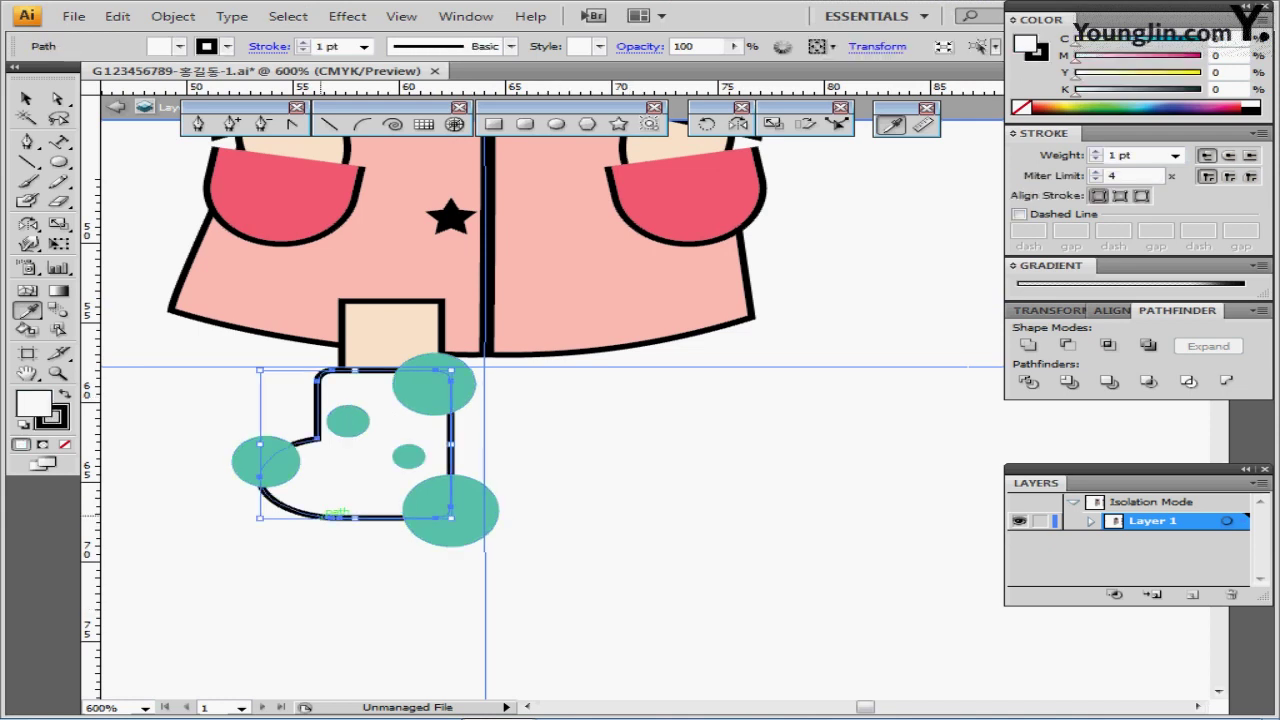
key("a")
key("v")
key("ctrl+shift+bracketright")
key("a")
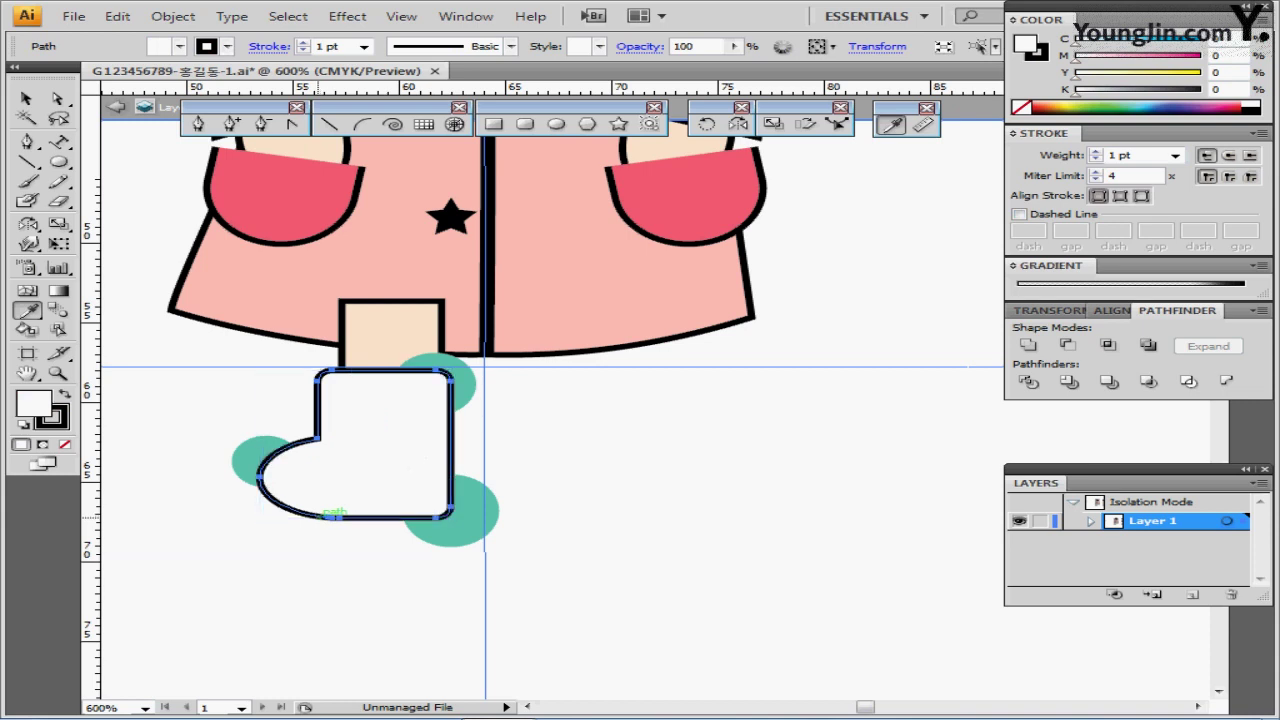
key("v")
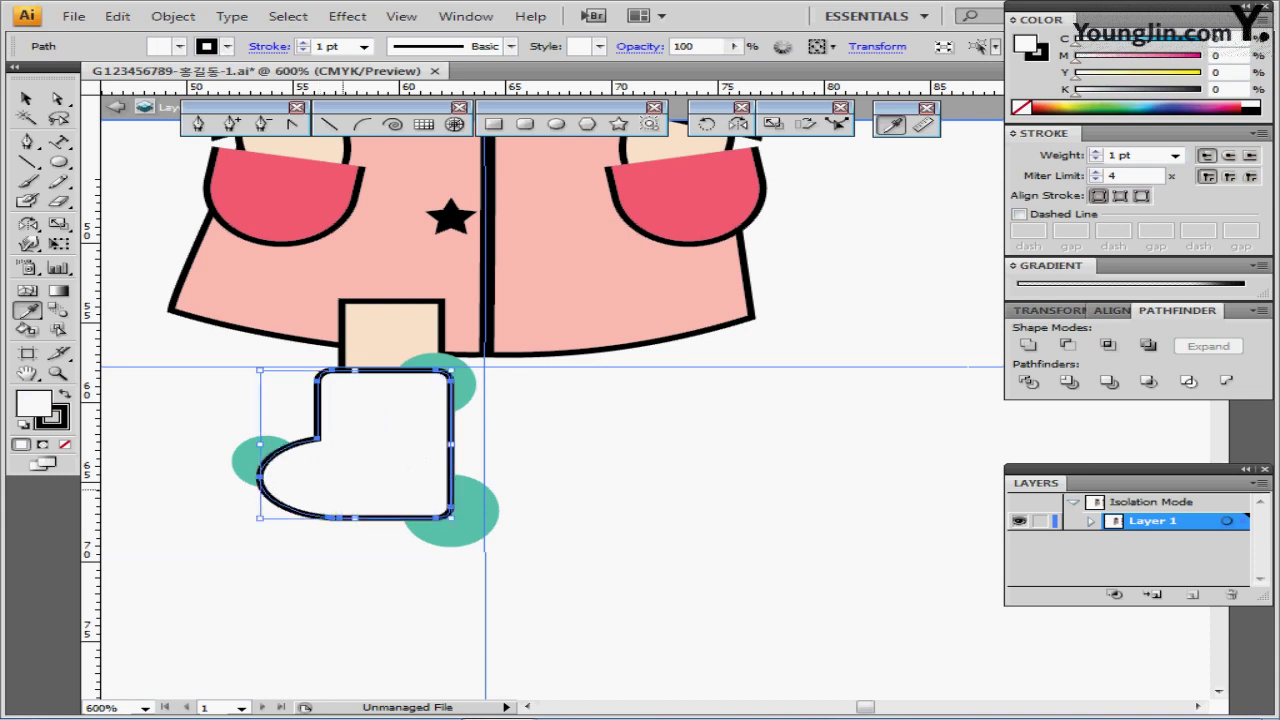
key("a")
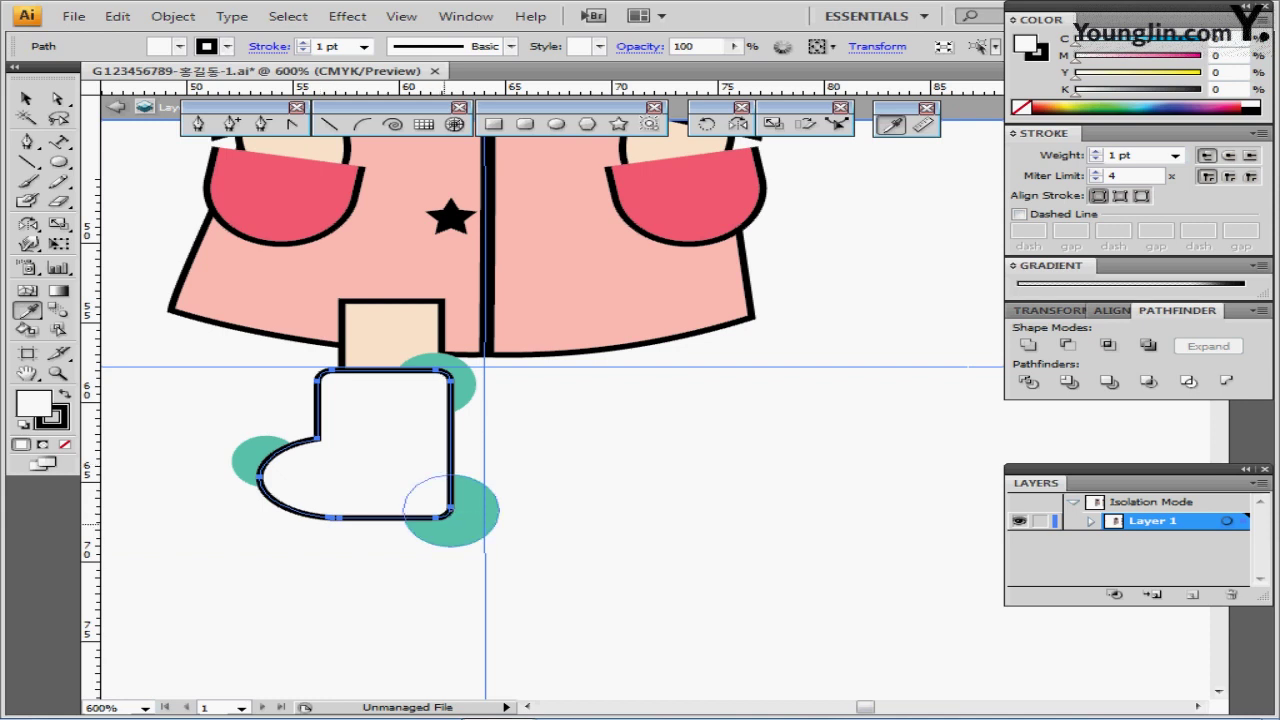
key("ctrl")
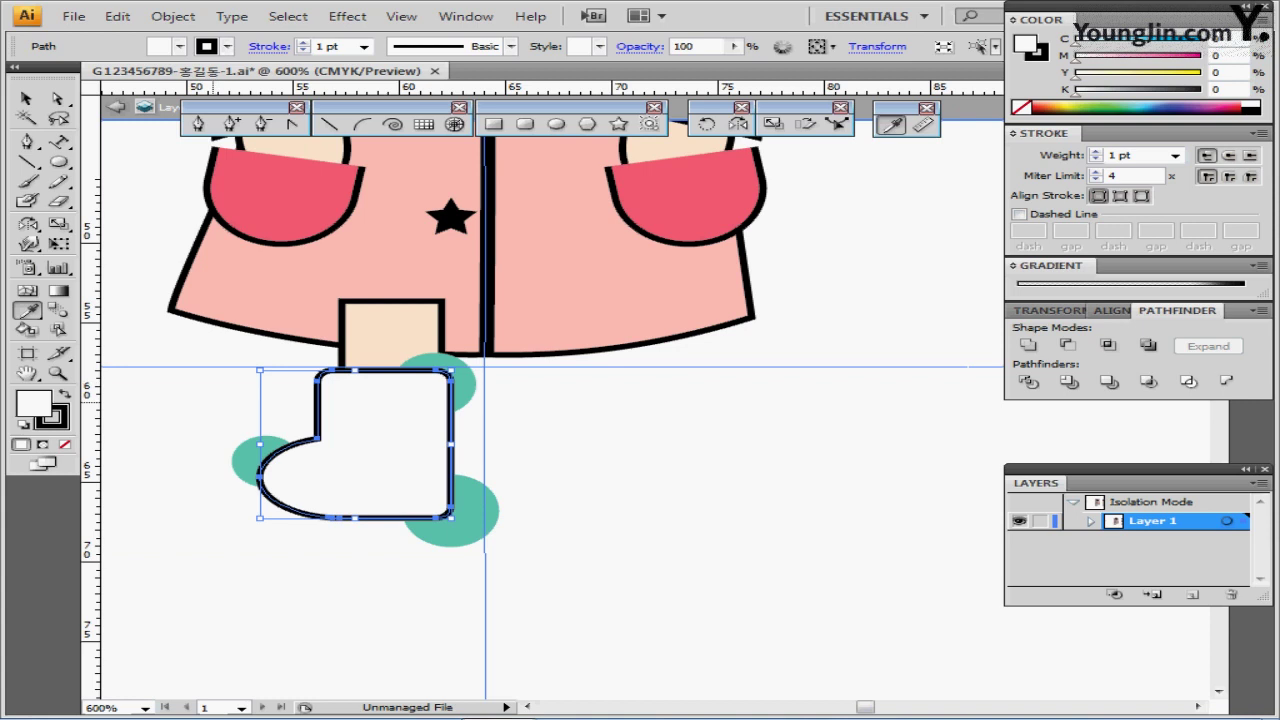
- Select the boot shape with all five teal dots, crop the dots to the boot outline with Pathfinder, and deselect the result
left_click_drag(208, 381, 543, 549)
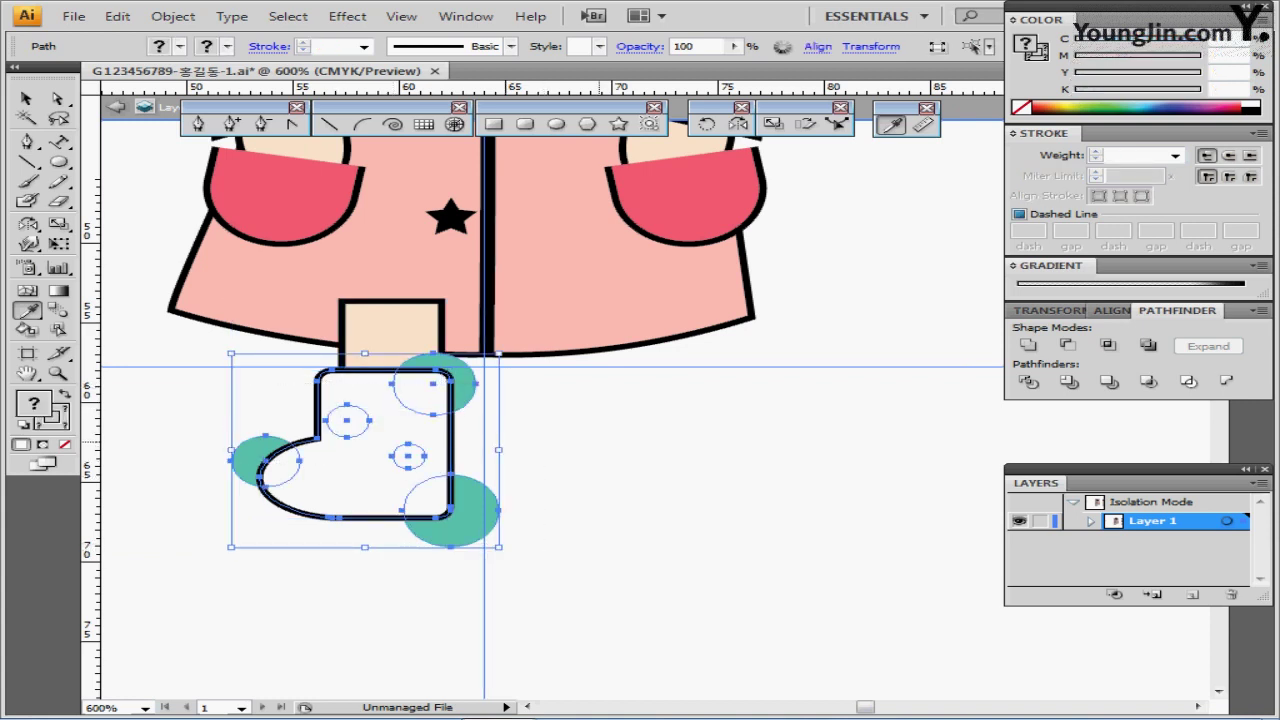
key("a")
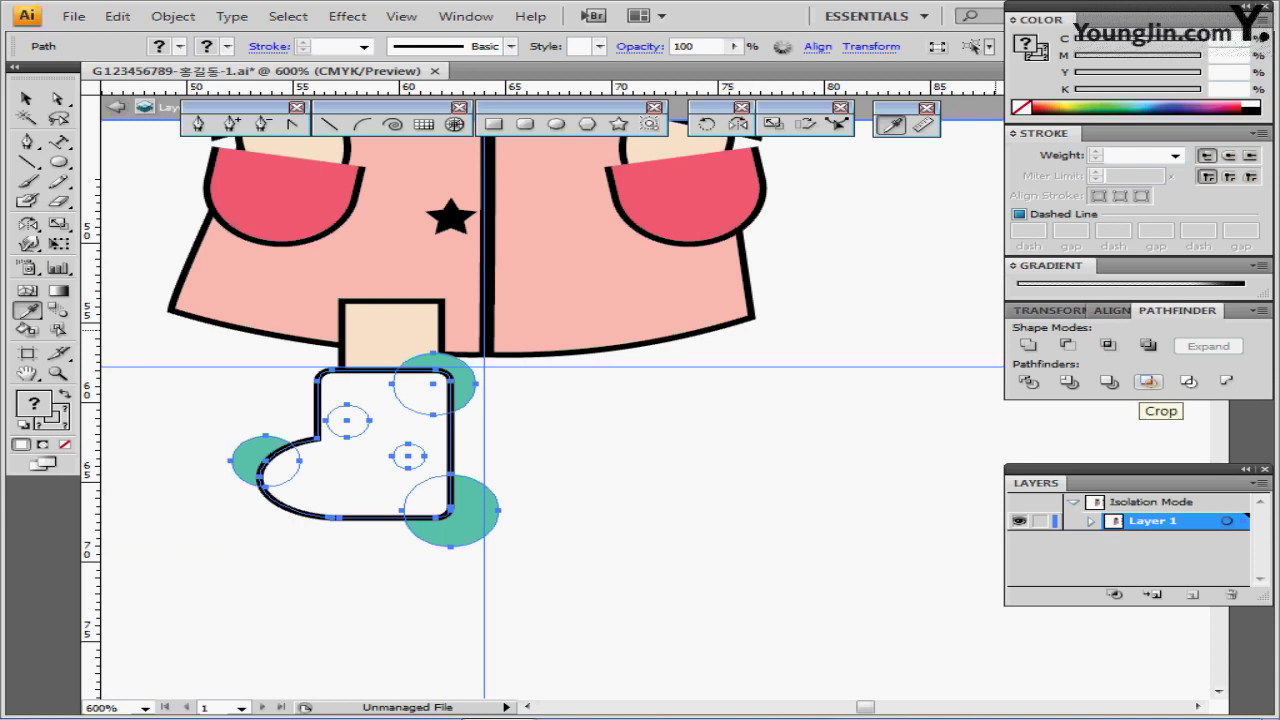
left_click(1148, 381)
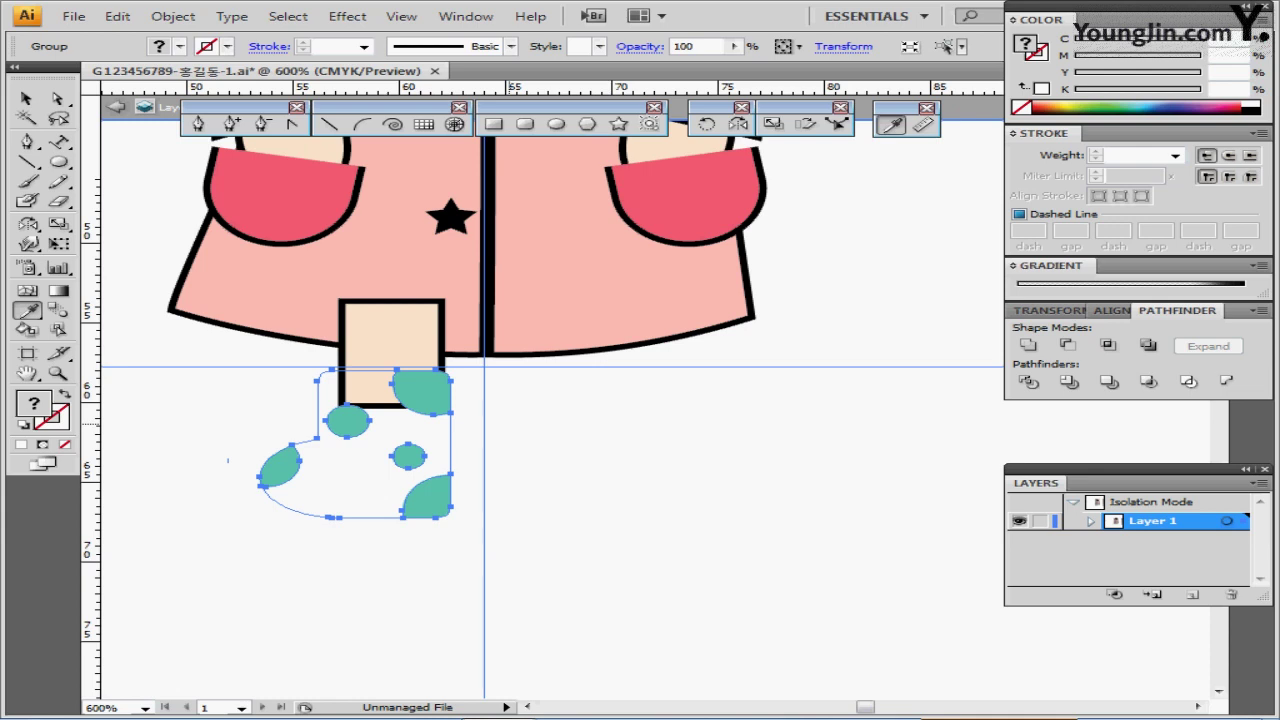
key("ctrl+shift+a")
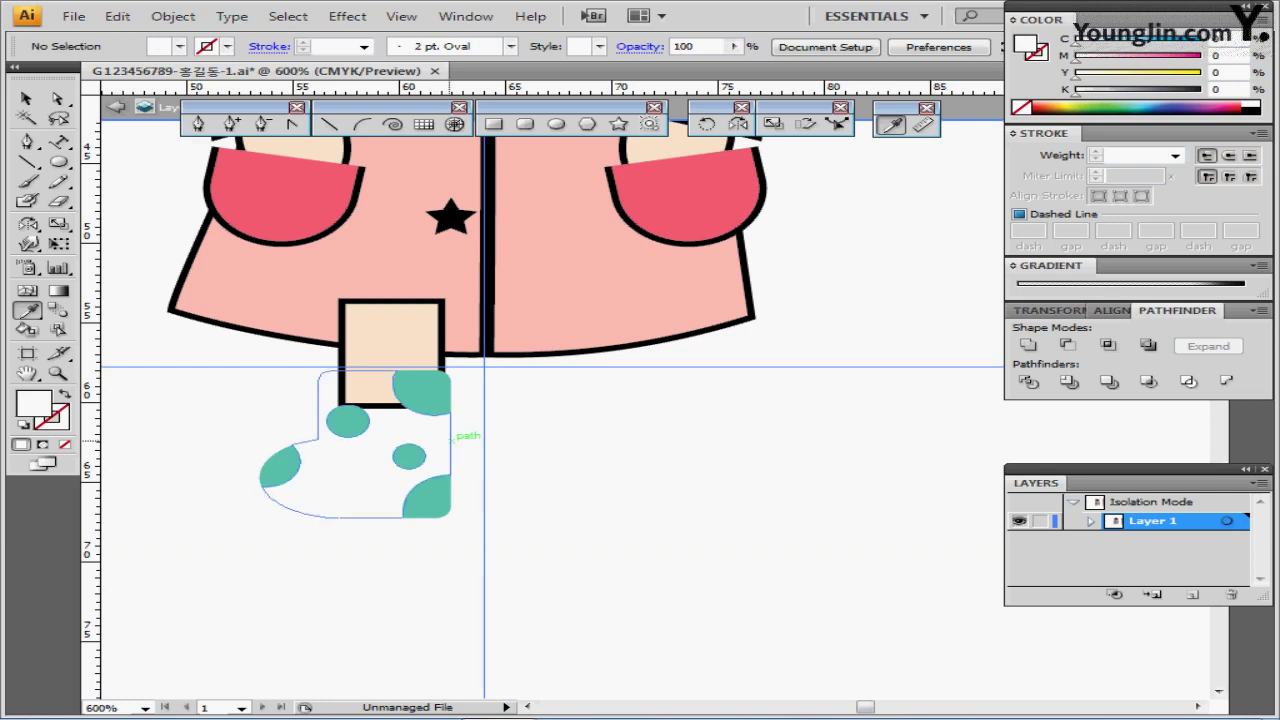
left_click(452, 437)
double_click(452, 437)
left_click(451, 437)
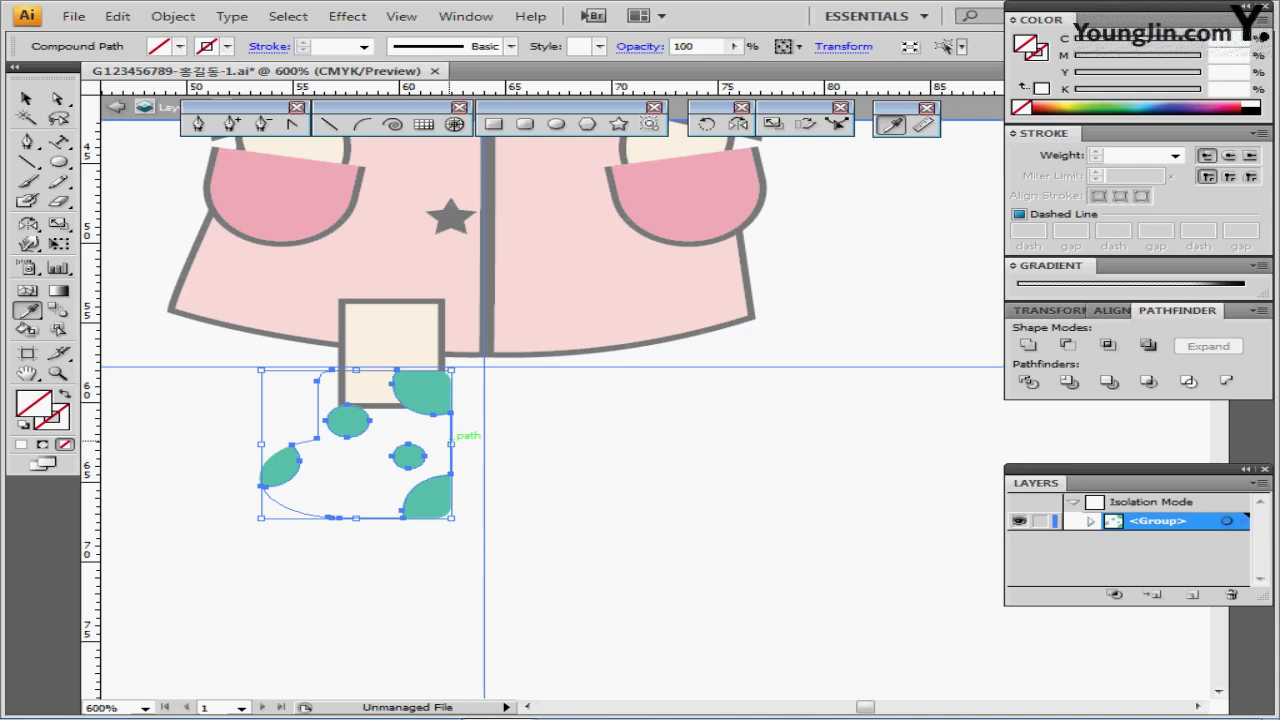
double_click(472, 446)
left_click(451, 445)
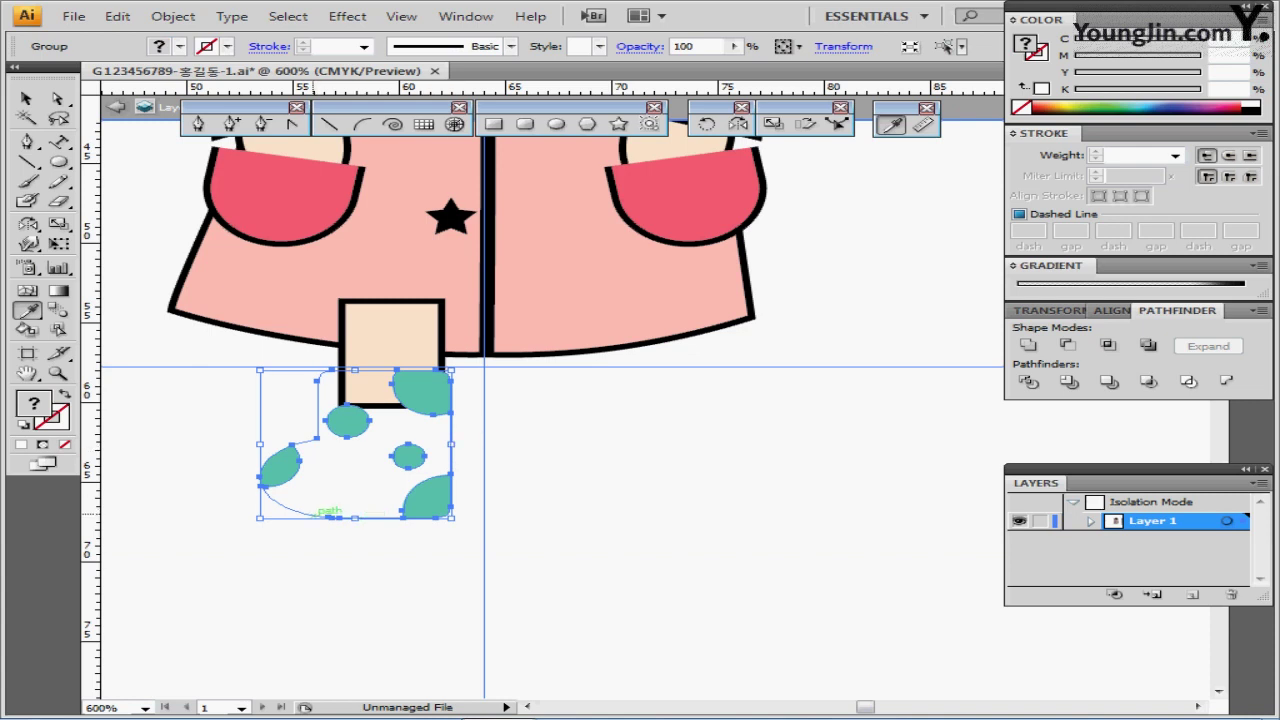
- Isolate the cropped boot group and fill the unfilled boot area around the dots with C 0, M 80, Y 40, K 0
double_click(330, 515)
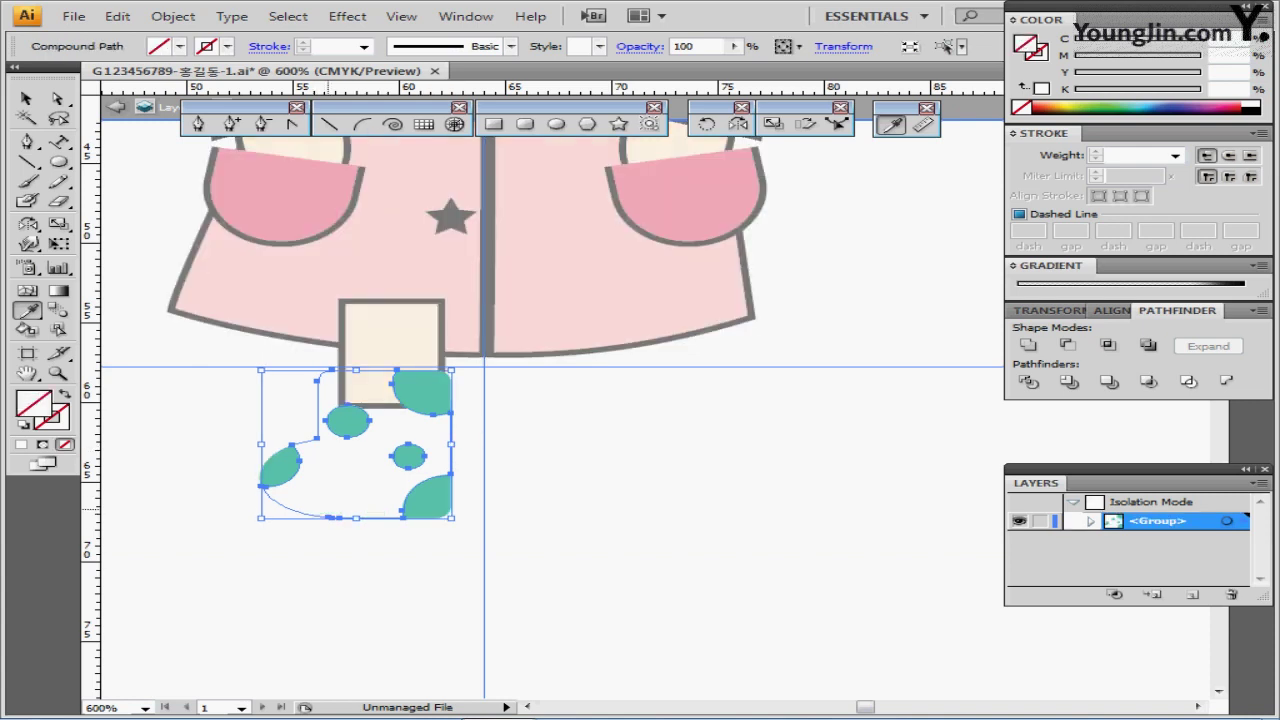
key("a")
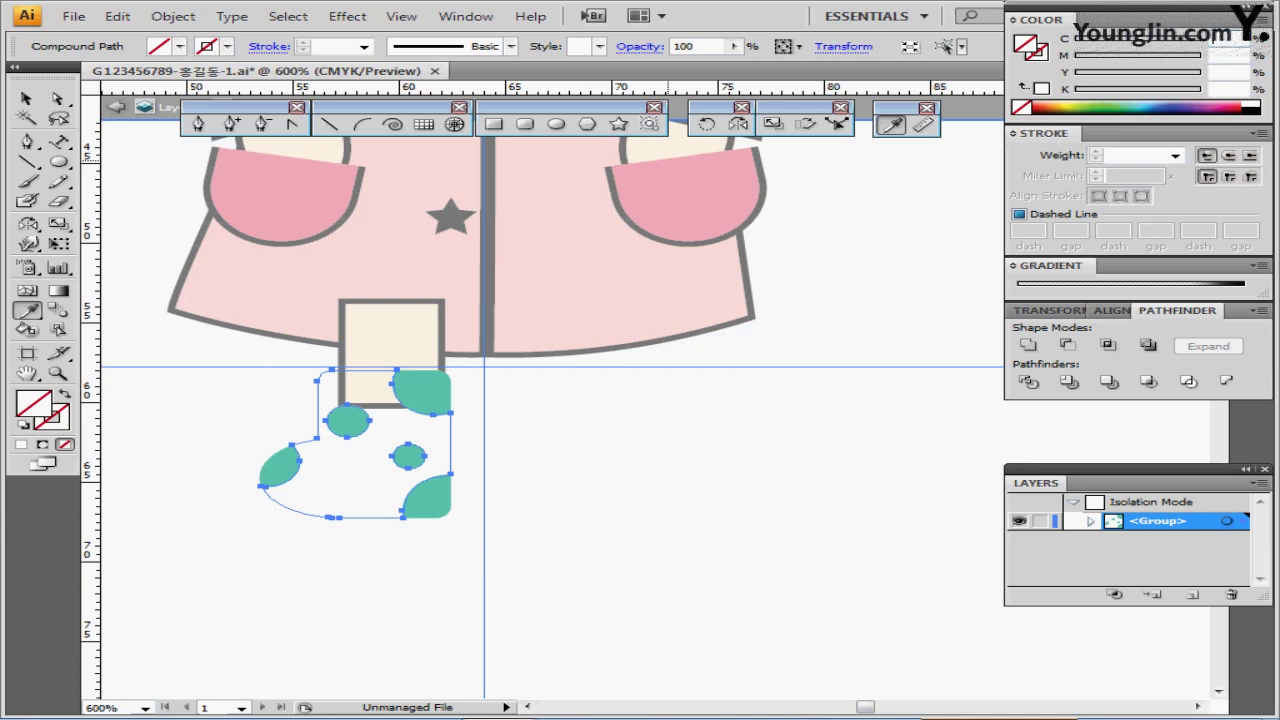
type("0")
key("Tab")
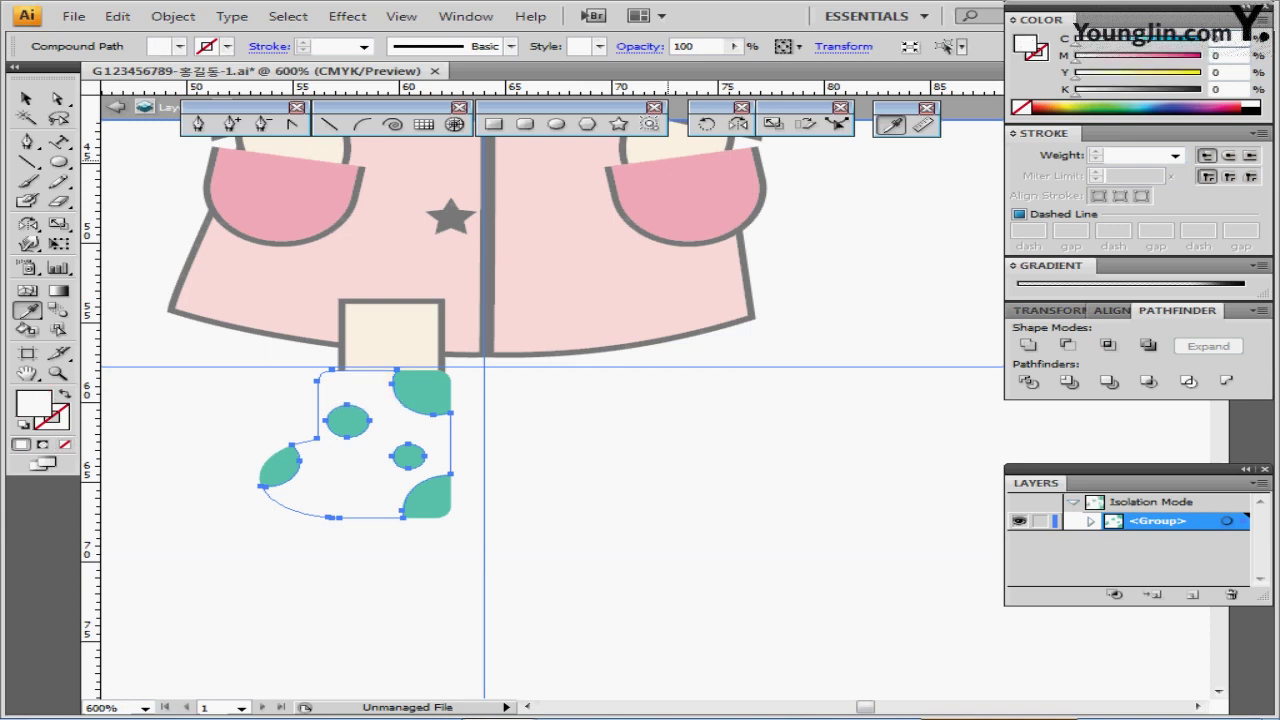
key("Tab")
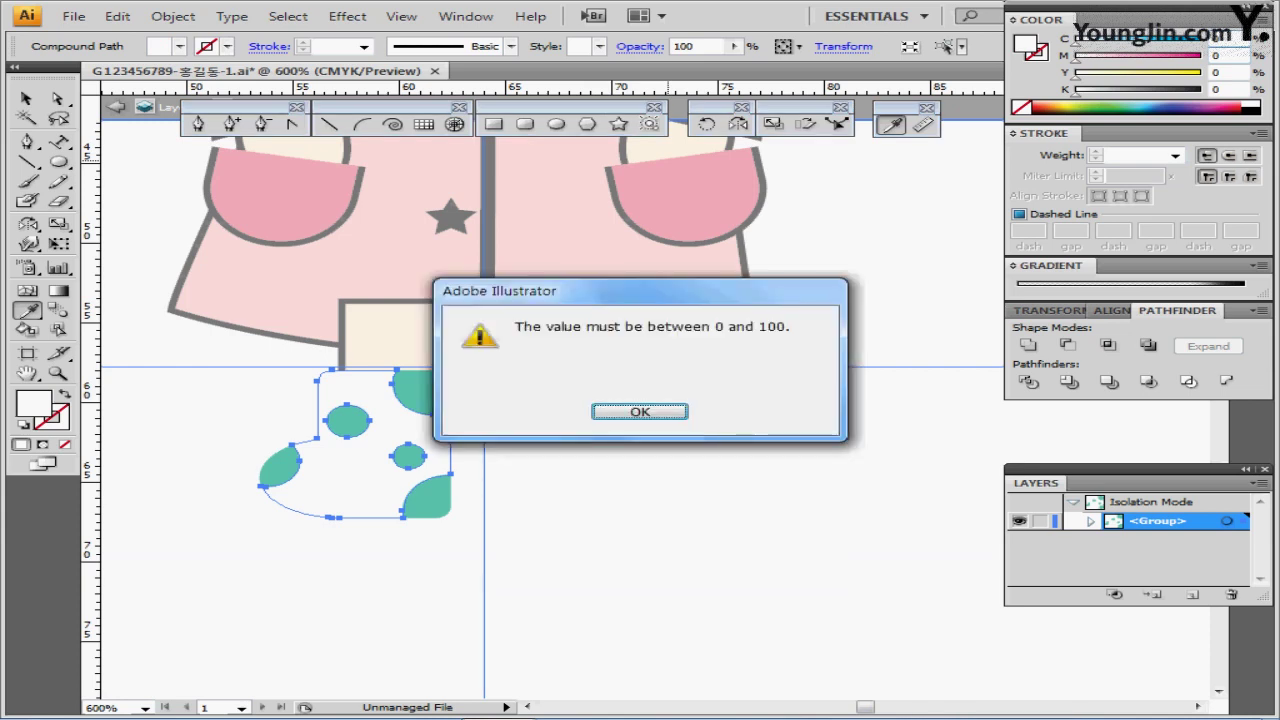
key("Return")
type("80")
key("Tab")
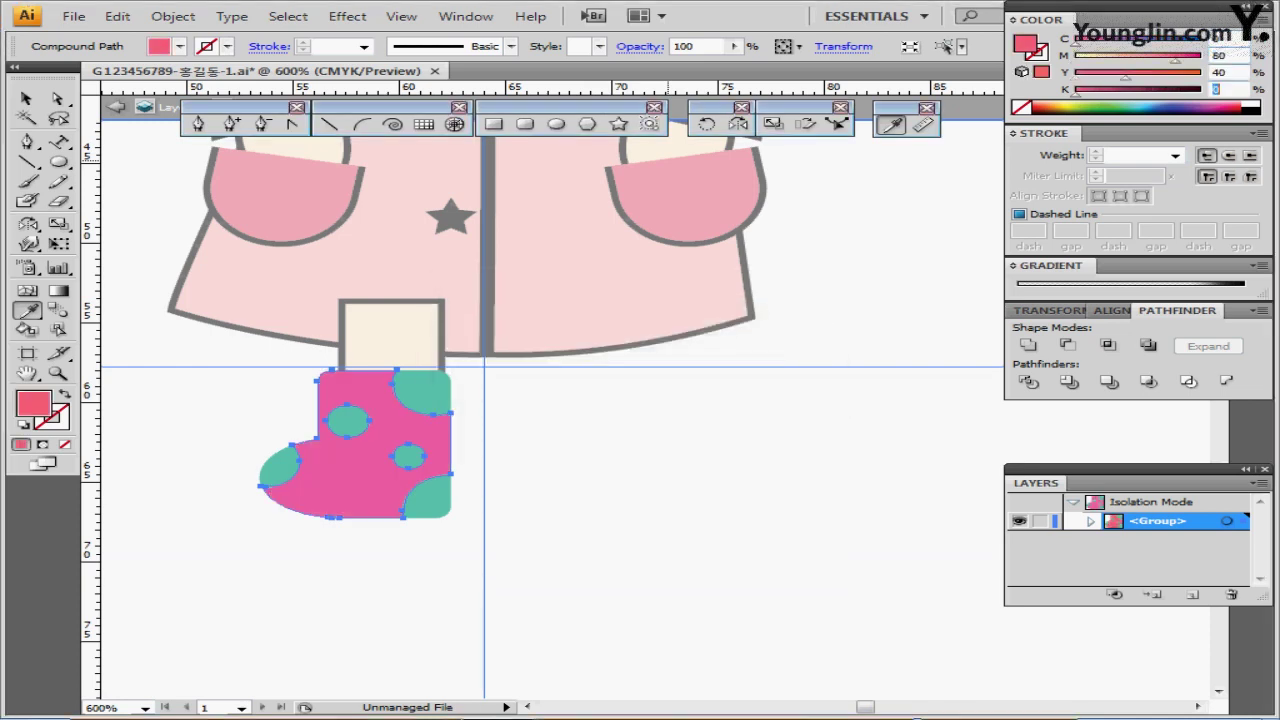
- Finish the boot's fill mix with Y 40 and K 0, and leave isolation mode with nothing selected
type("40")
key("Tab")
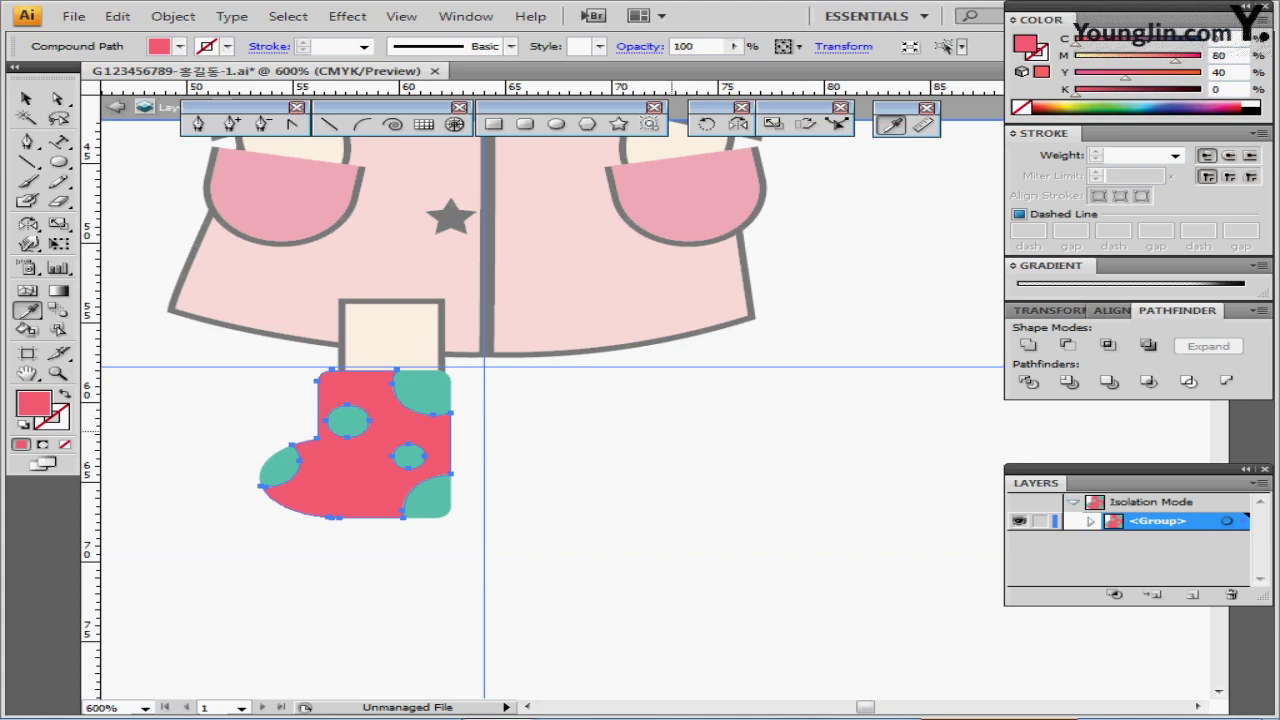
key("Escape")
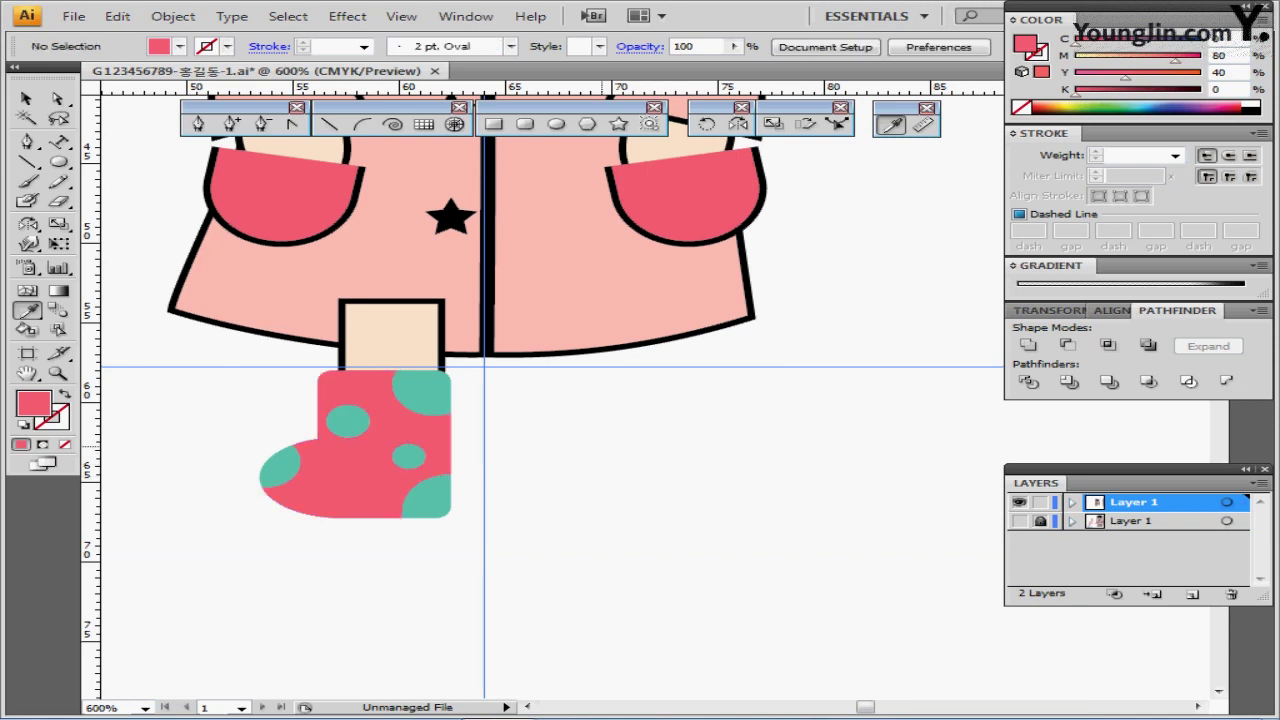
left_click_drag(602, 446, 672, 489)
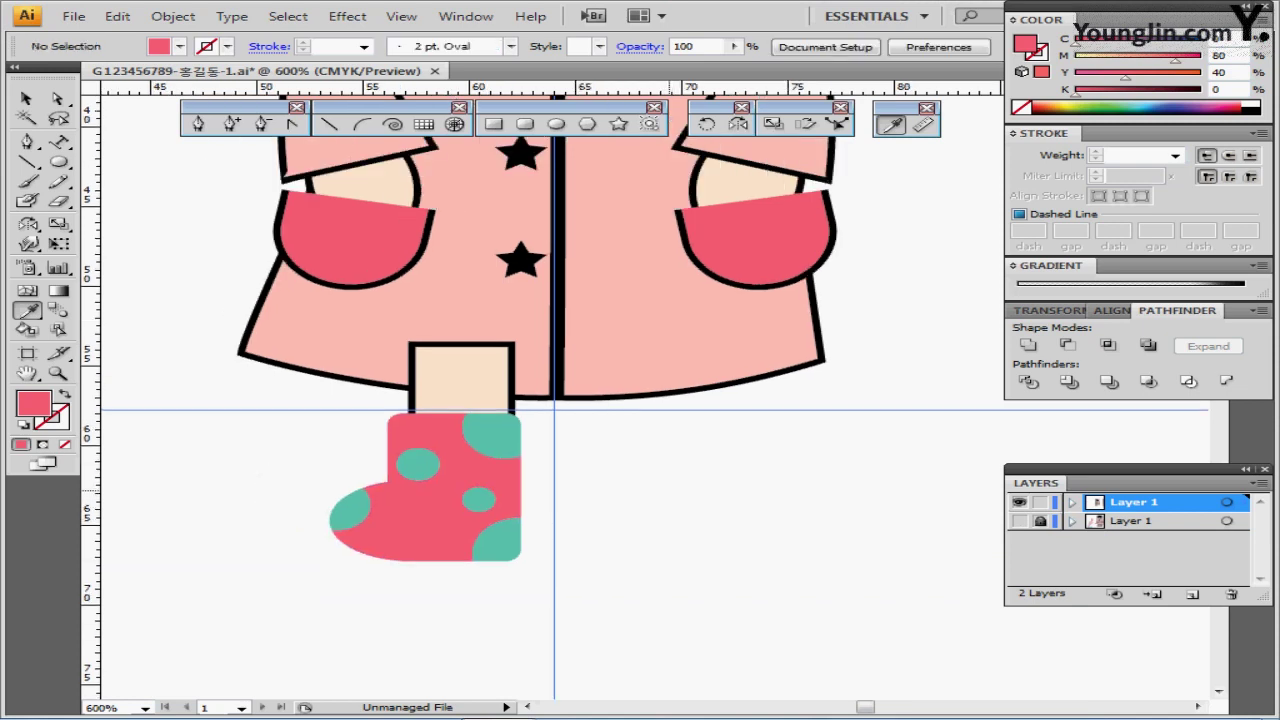
- Paste the boot outline in front of the dotted boot, remove its fill while keeping the 1 pt black stroke, and deselect it
key("ctrl+f")
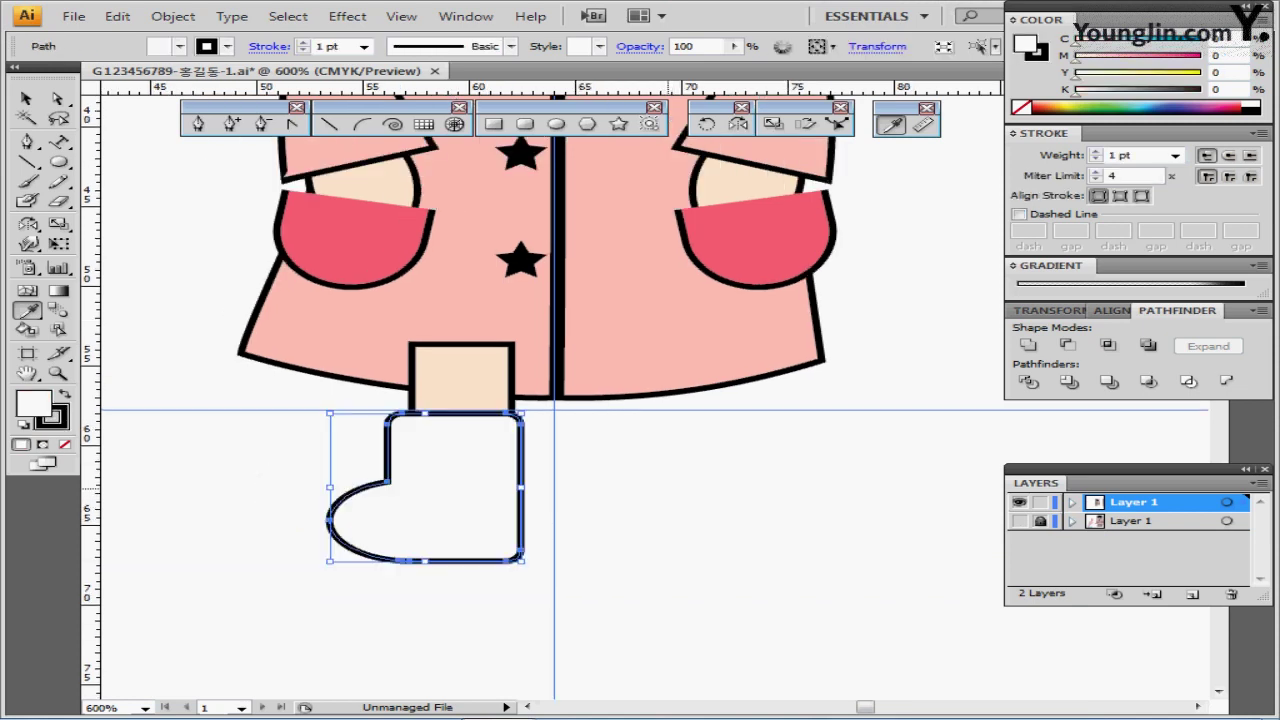
key("a")
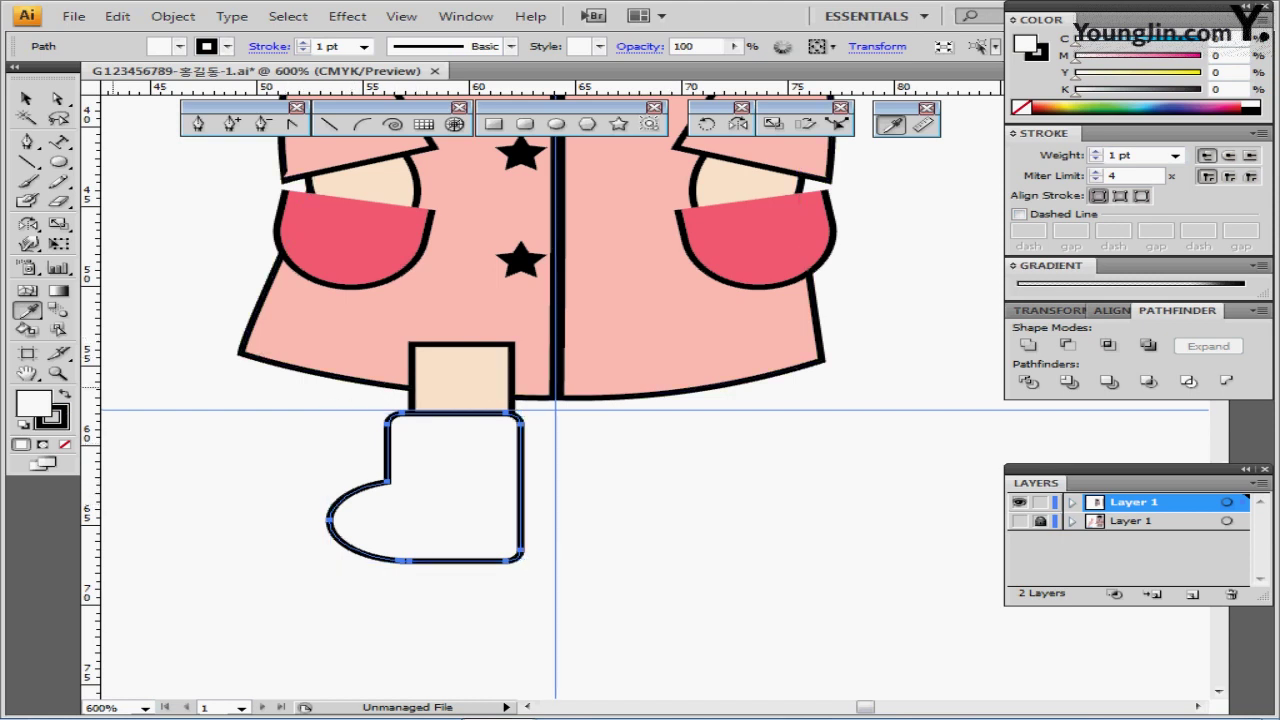
left_click(64, 444)
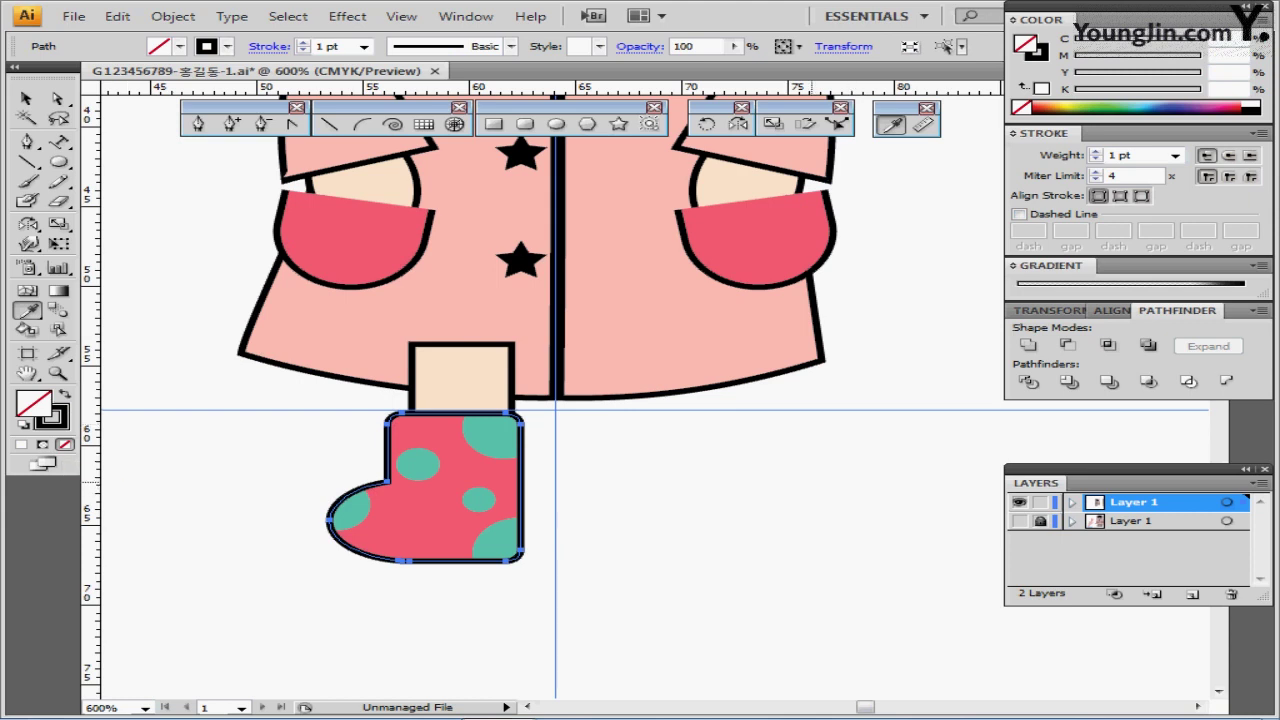
left_click(860, 478)
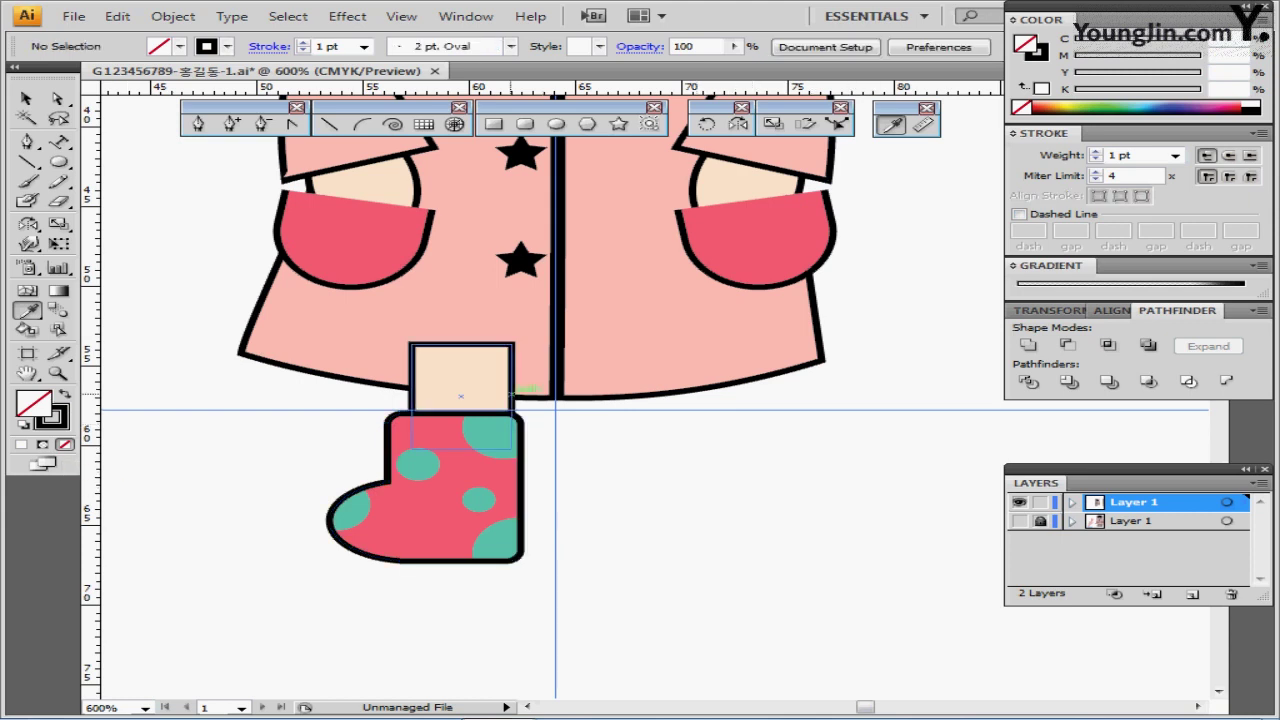
- Send the skin-coloured leg rectangle above the boot to the back, behind the coat, and deselect it
left_click(461, 386, "ctrl")
key("ctrl+shift+bracketleft")
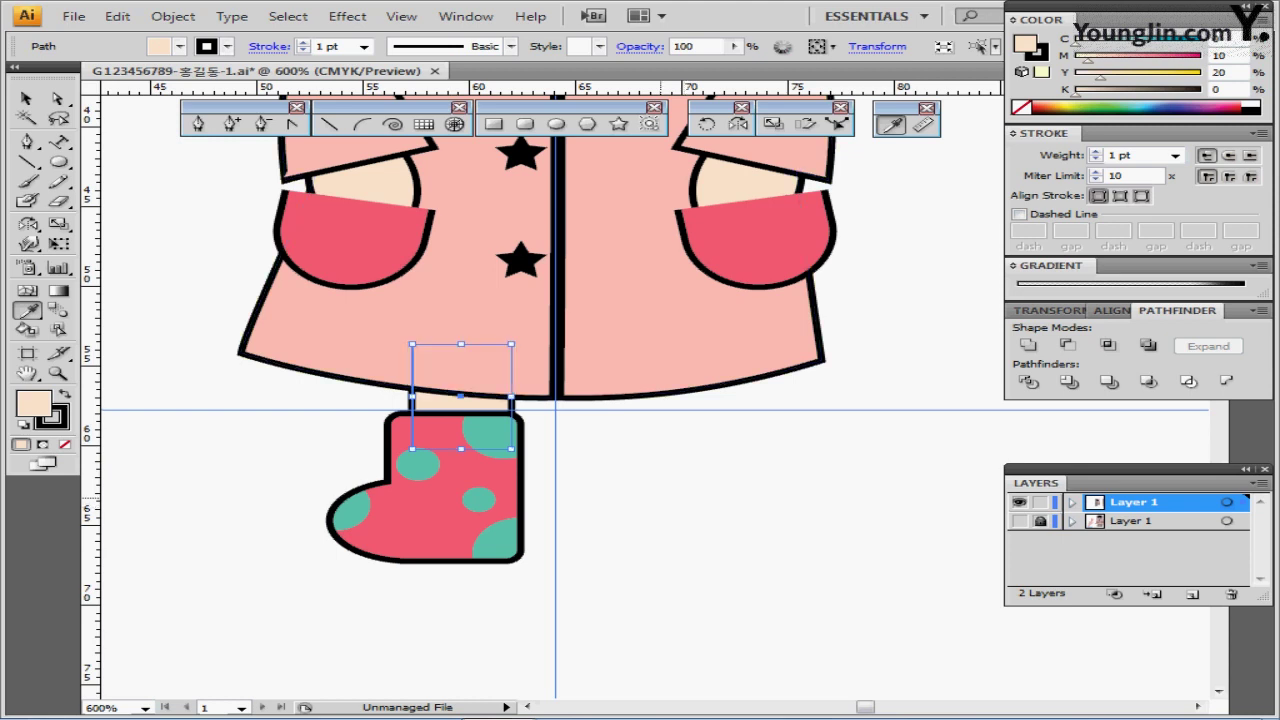
left_click(660, 498, "ctrl")
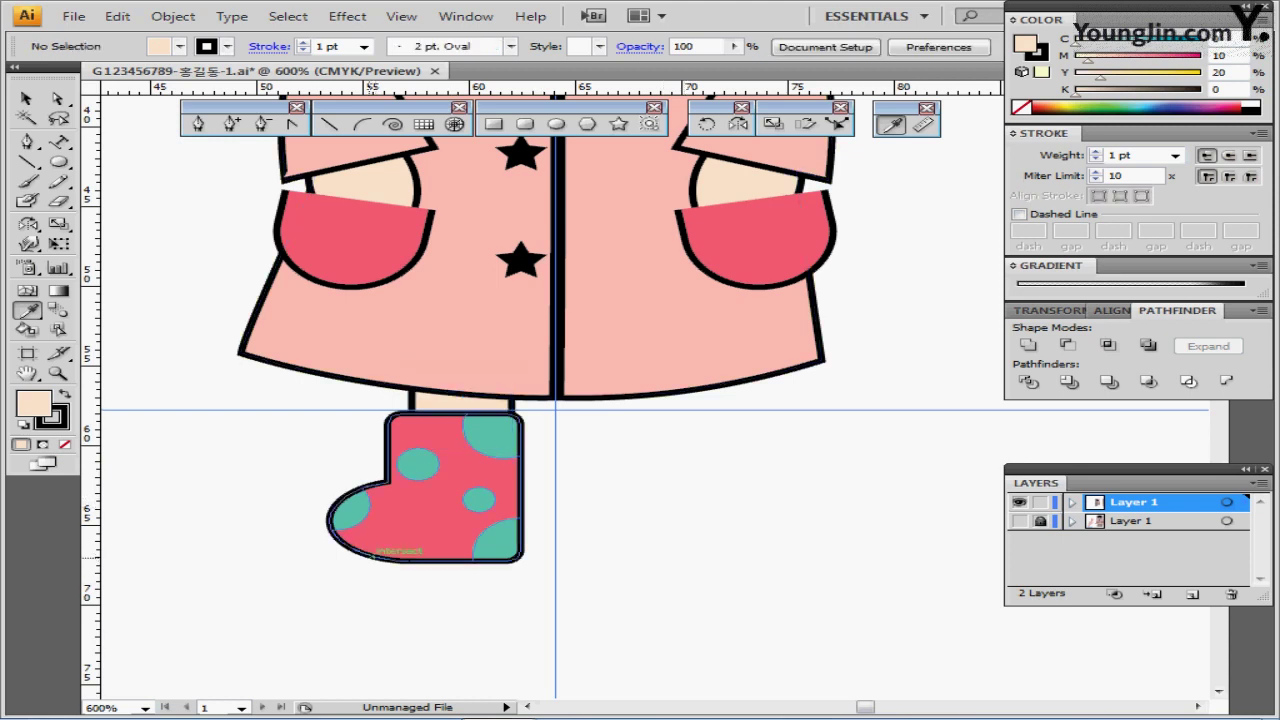
- Pick up the boot outline's no-fill black stroke and draw a short ankle crease with the Pen tool, curving inward from the boot's inner corner
left_click(372, 553)
key("ctrl+shift+a")
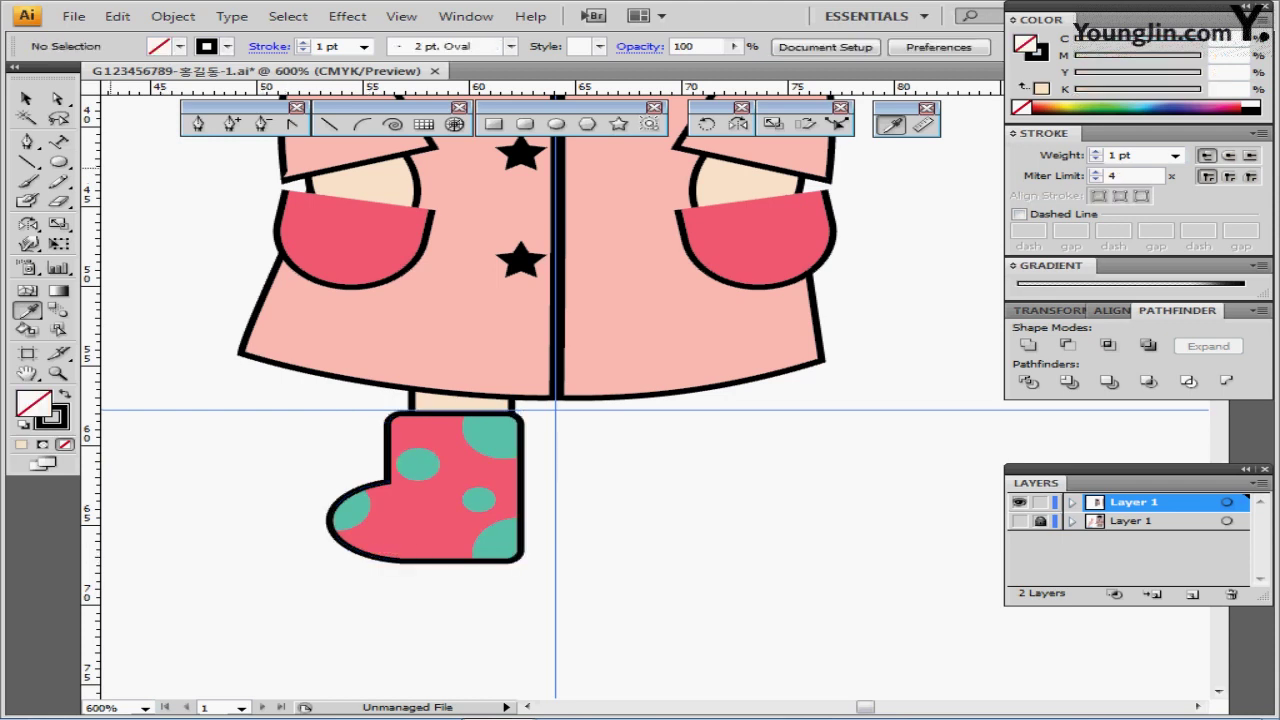
key("p")
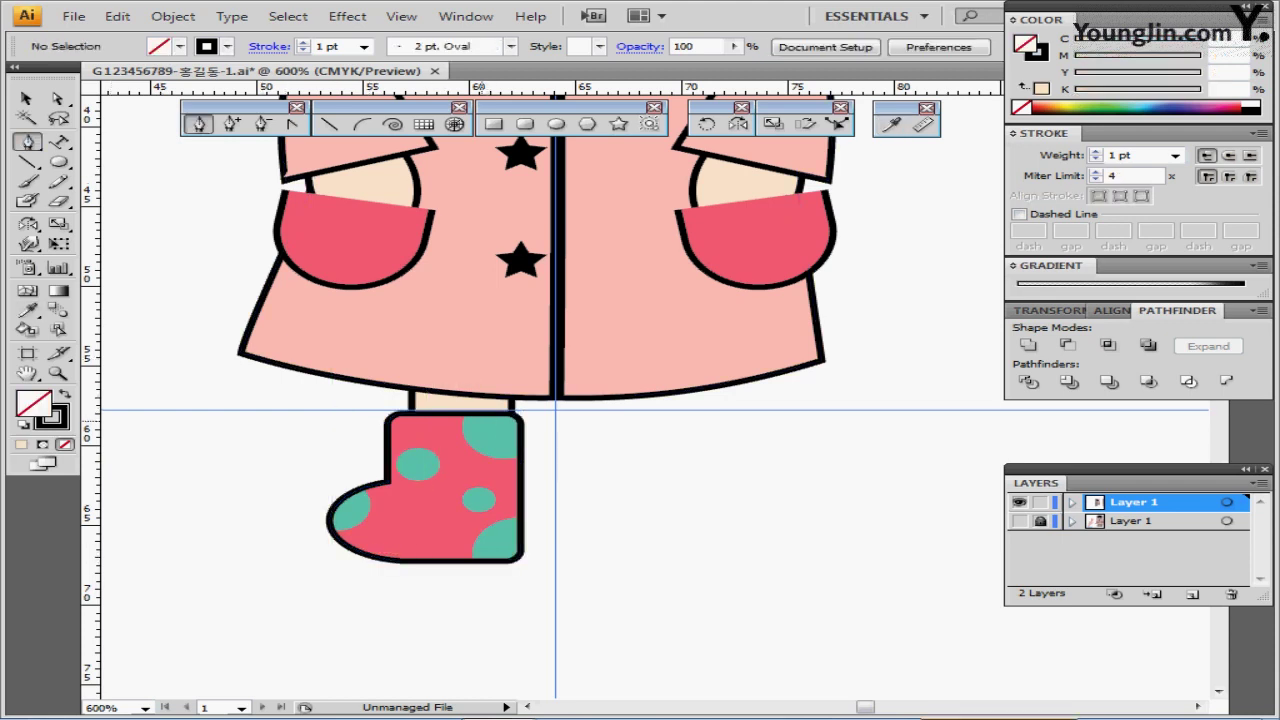
left_click(467, 516, "ctrl")
left_click(614, 392, "ctrl")
left_click_drag(614, 392, 495, 417)
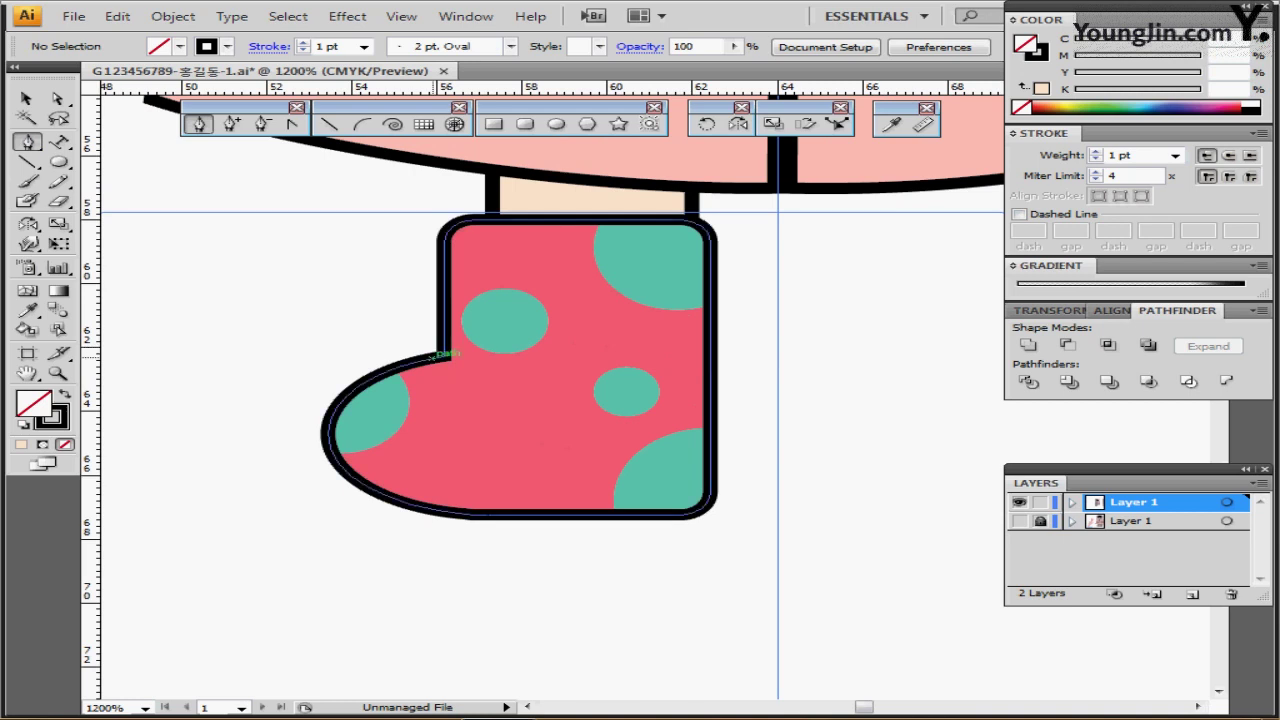
left_click(443, 355)
left_click_drag(537, 373, 573, 396)
key("ctrl")
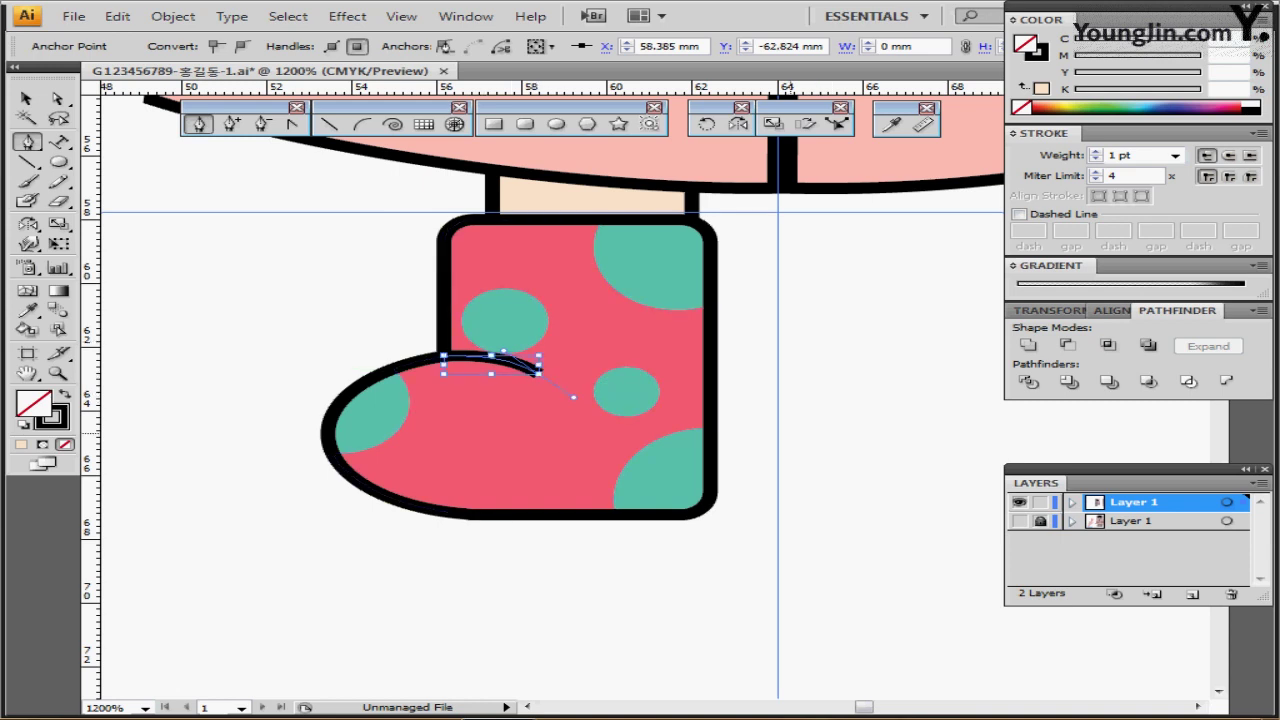
left_click(673, 432, "ctrl+alt")
- Select the leg and the whole boot, and reflect a copy across the vertical guide at the coat's centre
left_click(615, 390, "ctrl+alt")
left_click_drag(615, 390, 334, 370)
left_click(455, 374, "ctrl")
left_click_drag(455, 374, 525, 408)
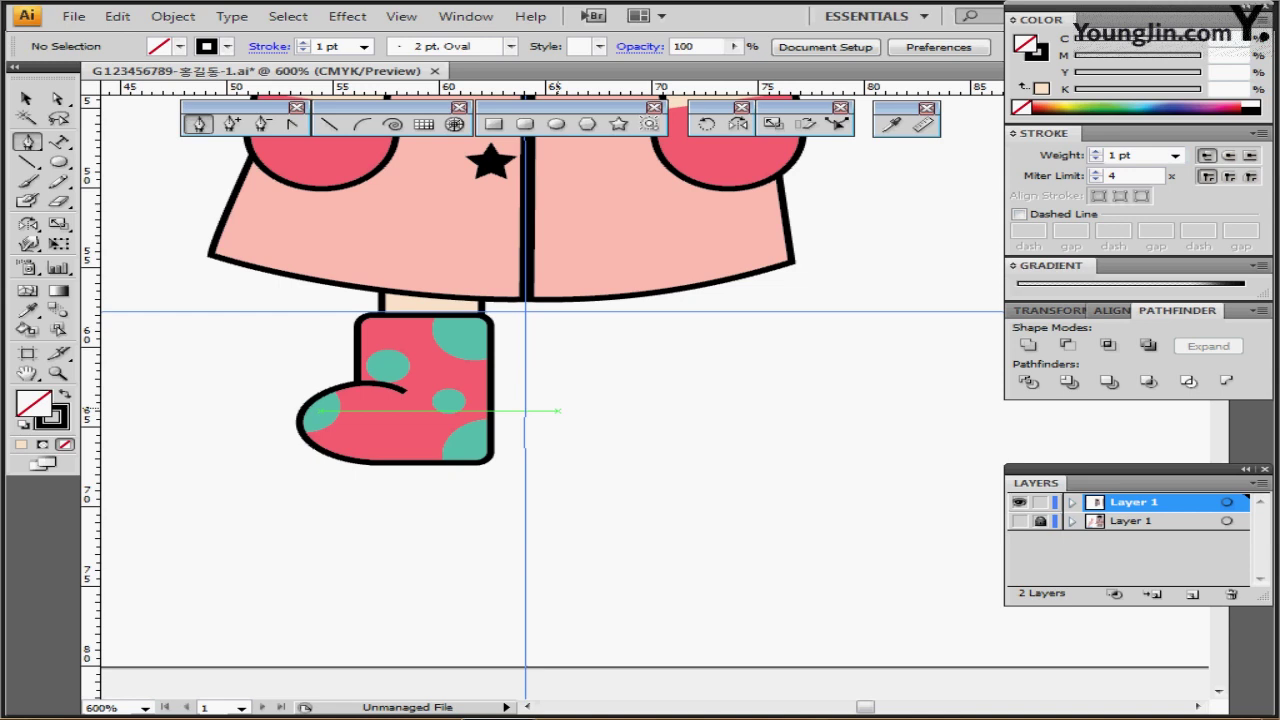
left_click(27, 98)
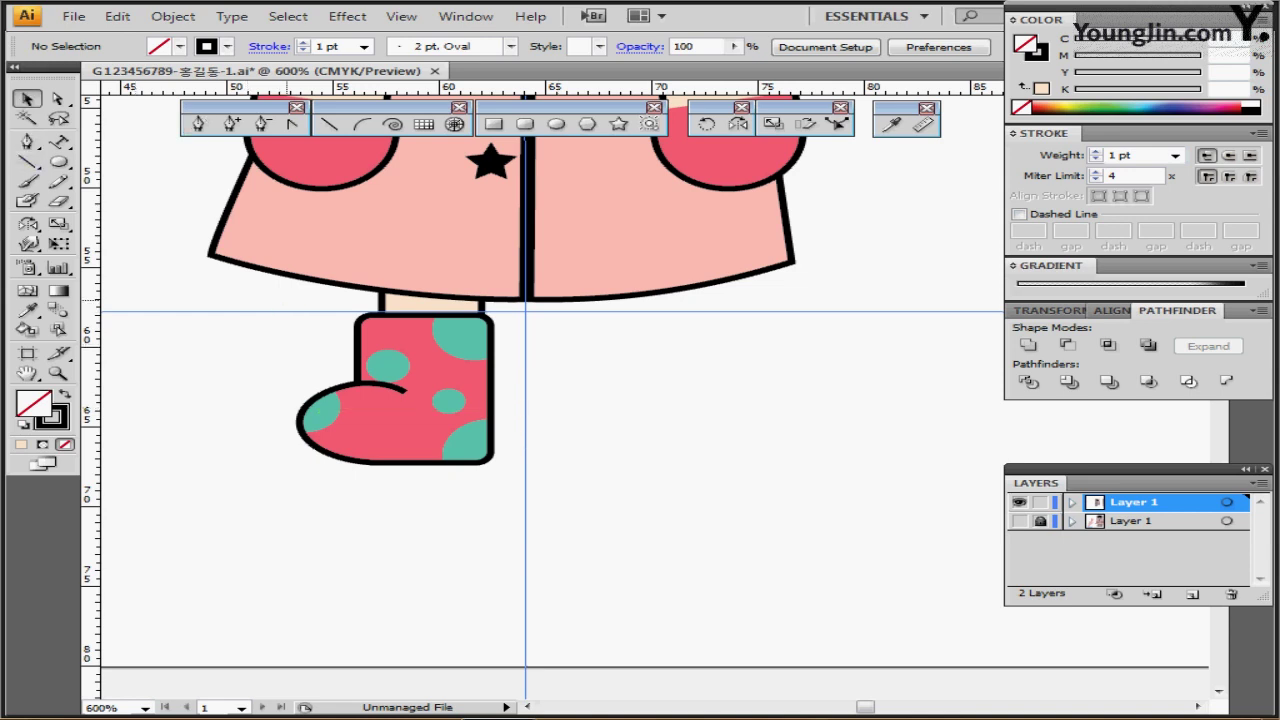
left_click_drag(286, 300, 436, 442)
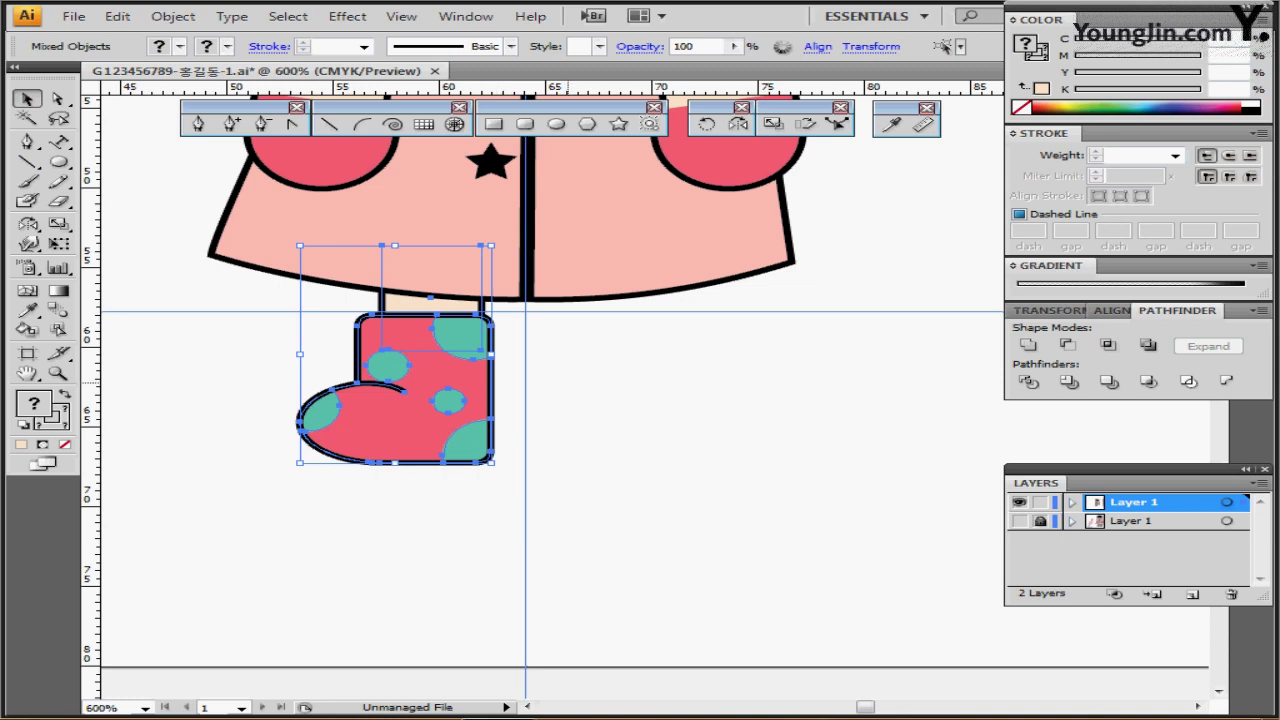
left_click(738, 123)
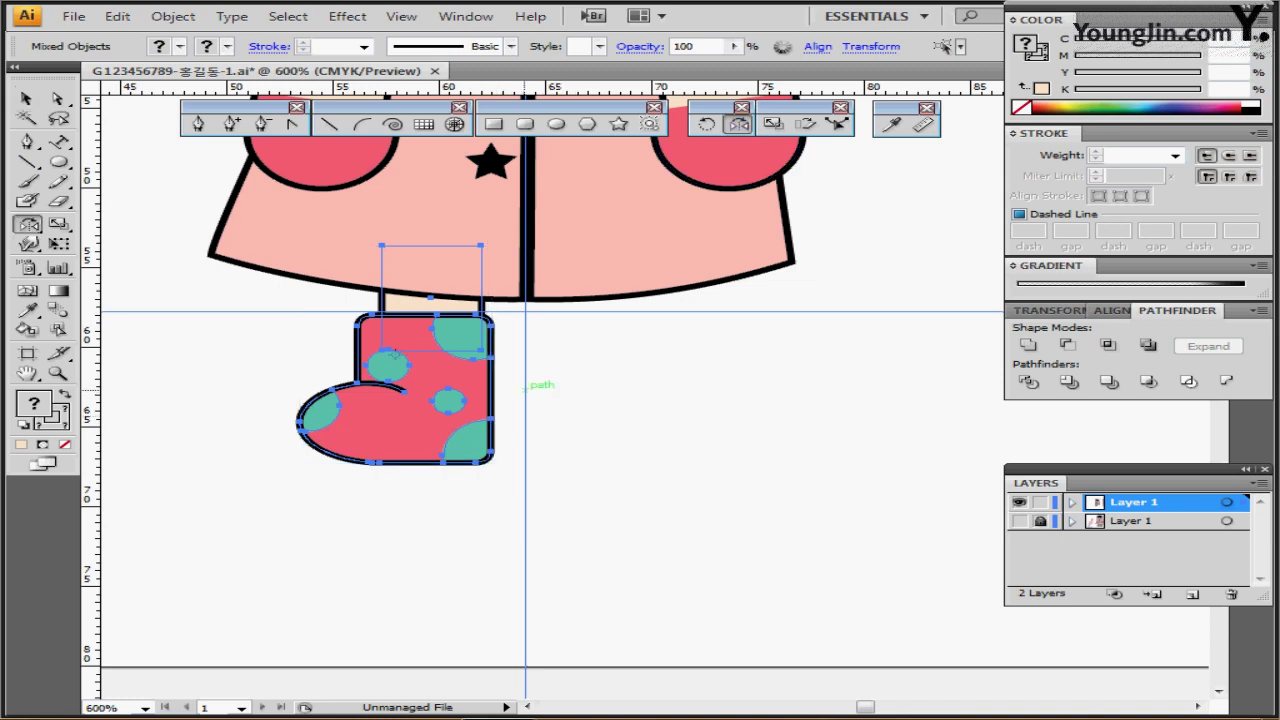
left_click(526, 389)
left_click_drag(345, 392, 766, 390)
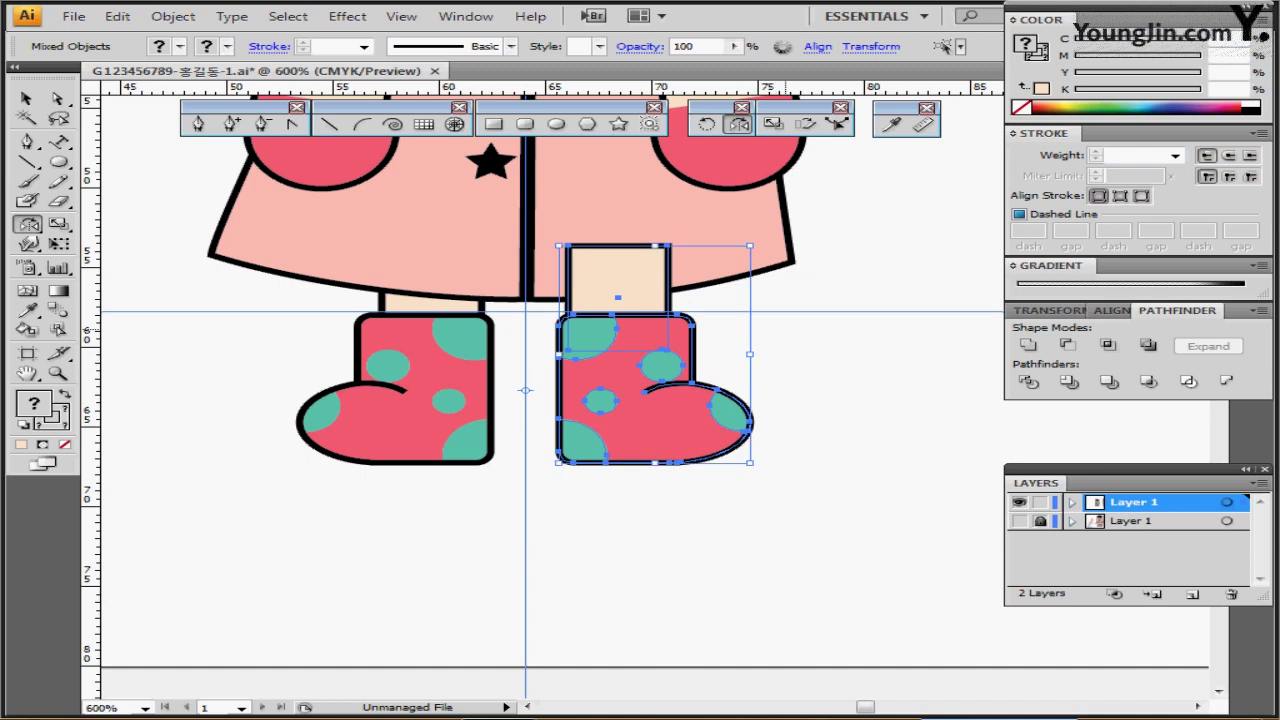
- Send the mirrored leg rectangle to the back, behind the coat, and deselect it
key("ctrl+shift+a")
left_click(630, 284, "ctrl")
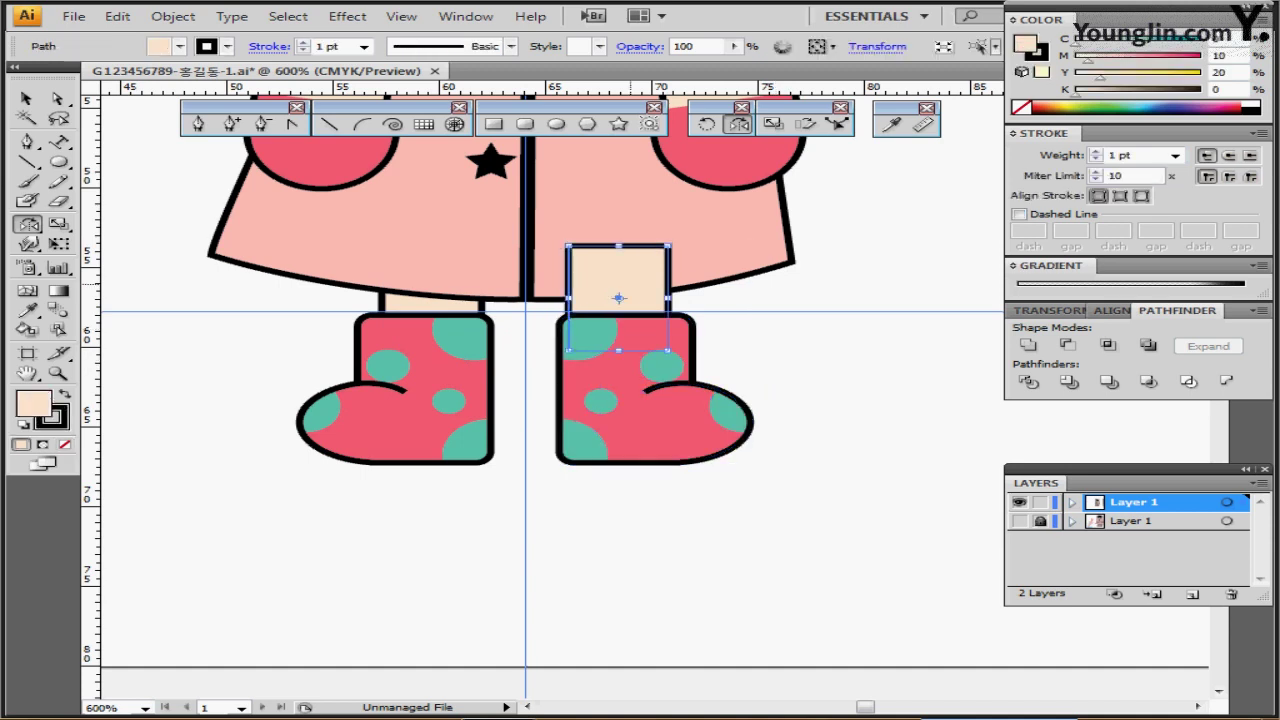
key("ctrl+shift+bracketleft")
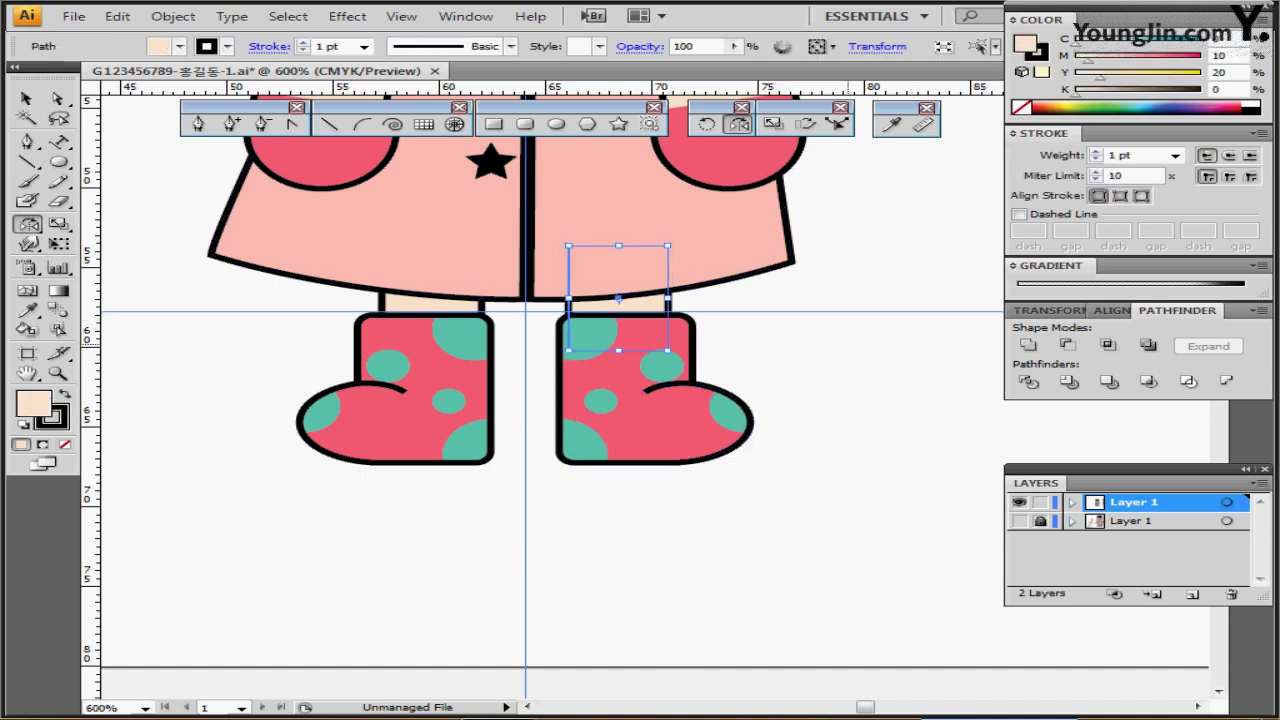
key("ctrl+shift+a")
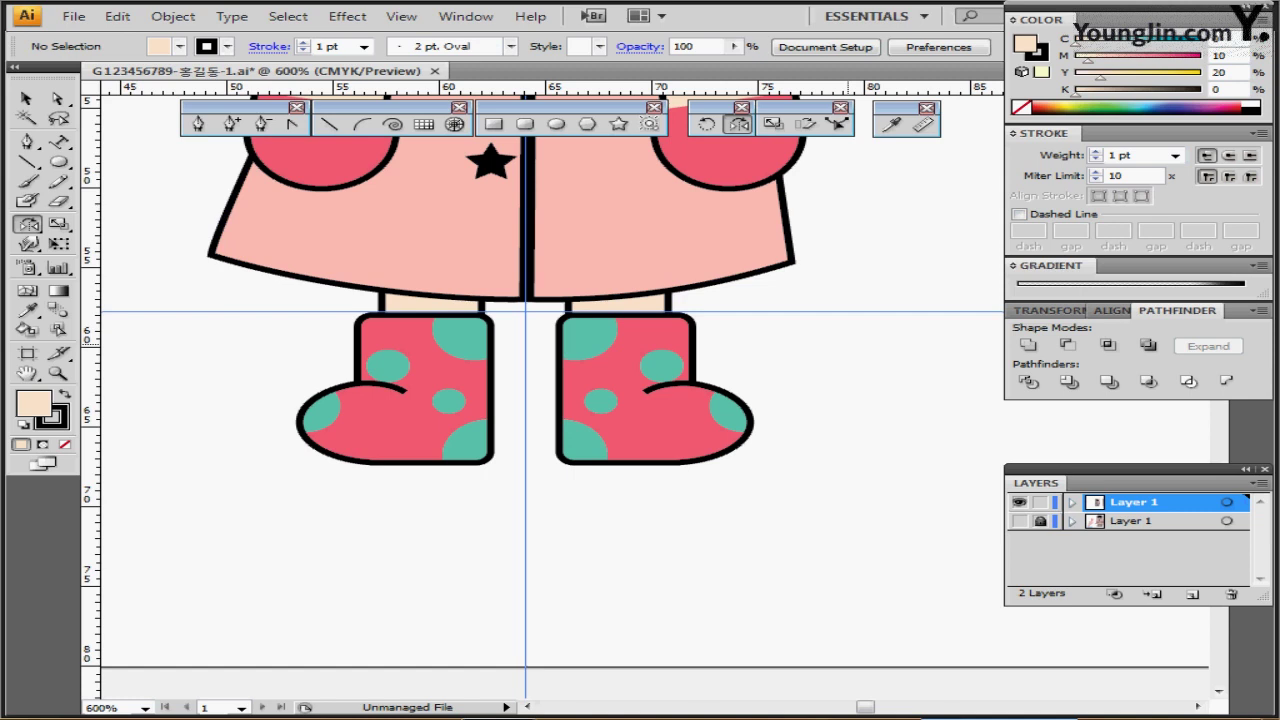
- Take on the appearance of the sample palette's outlined rectangle, no fill with a pink 1 pt stroke, and deselect it
key("ctrl+minus")
key("ctrl+minus")
left_click_drag(517, 345, 779, 530)
left_click_drag(531, 394, 511, 346)
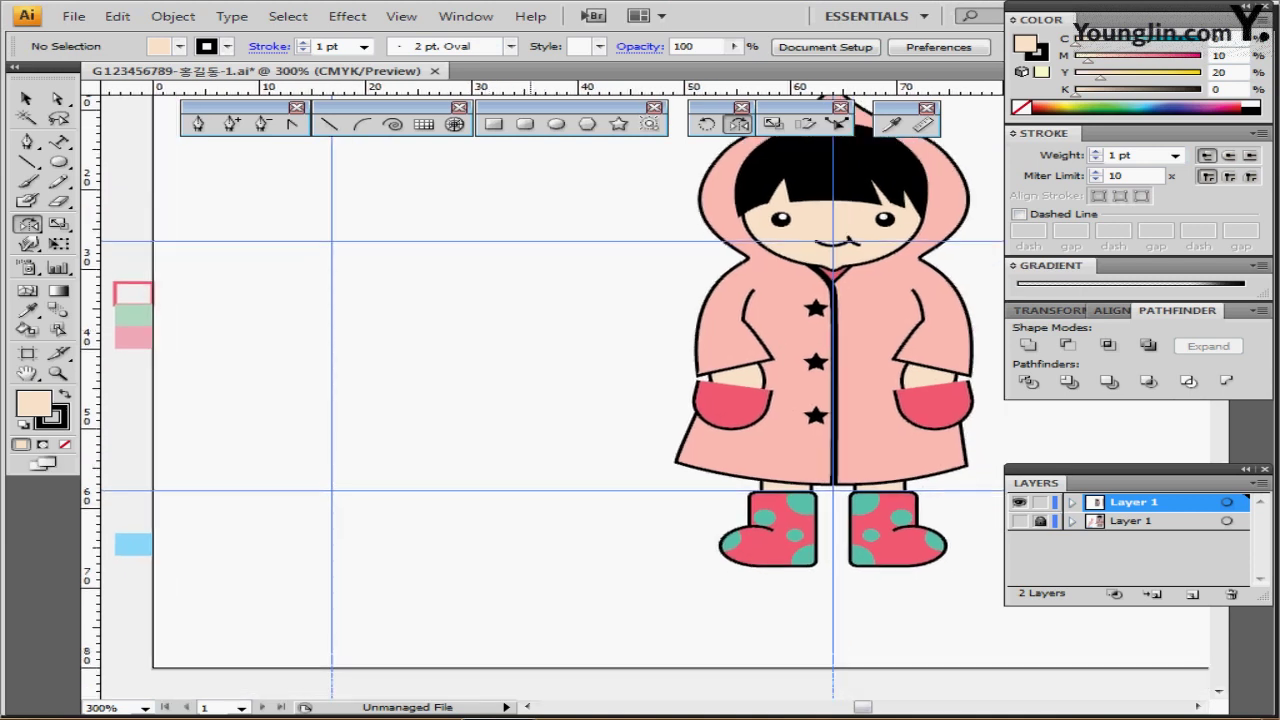
left_click_drag(531, 394, 508, 353)
left_click_drag(508, 250, 565, 319)
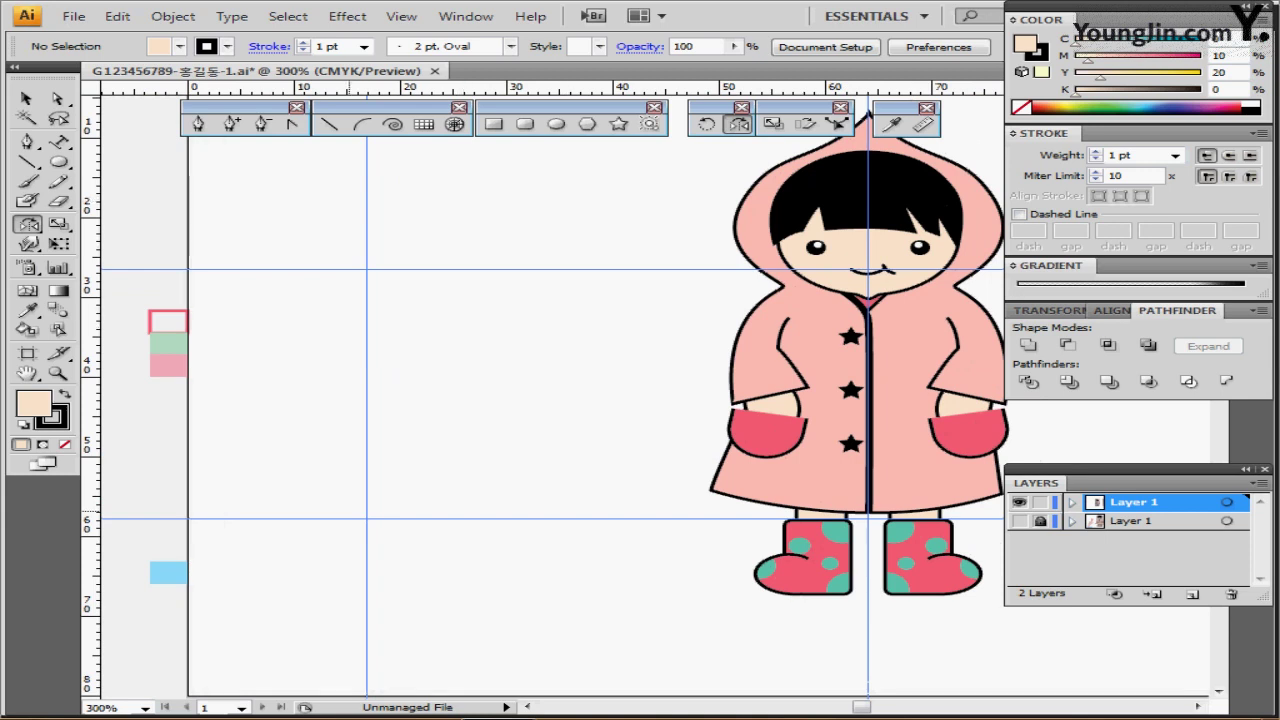
left_click(170, 313)
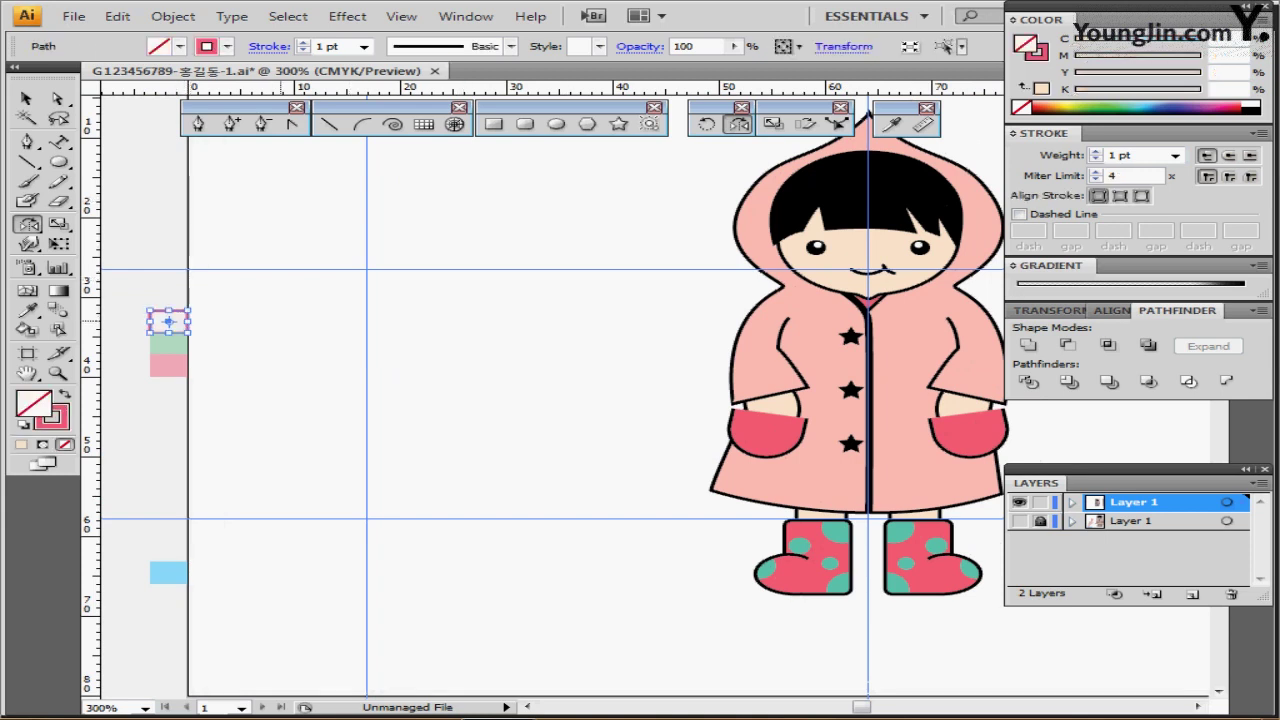
left_click(281, 322, "ctrl")
- Create a 37 mm line segment at 90° and move its upper end to where the vertical guide beside the child meets the upper horizontal guide
double_click(330, 124)
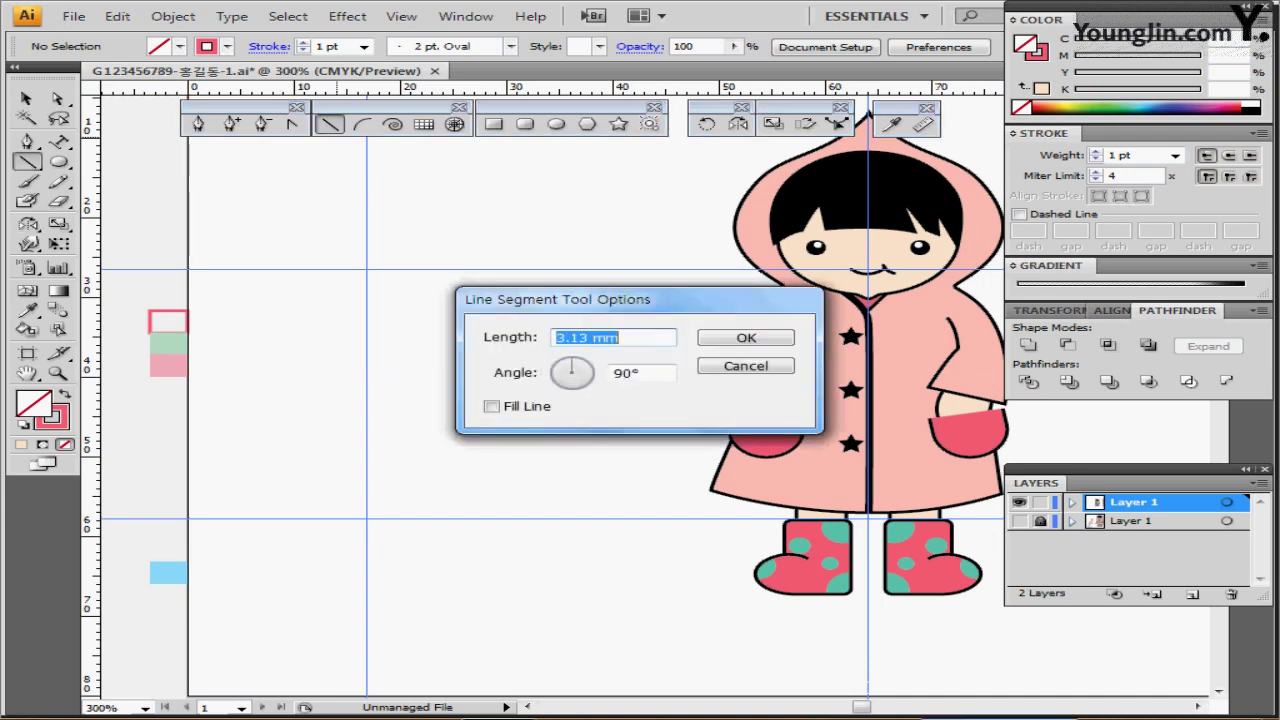
key("Escape")
left_click(410, 326)
type("37")
key("Tab")
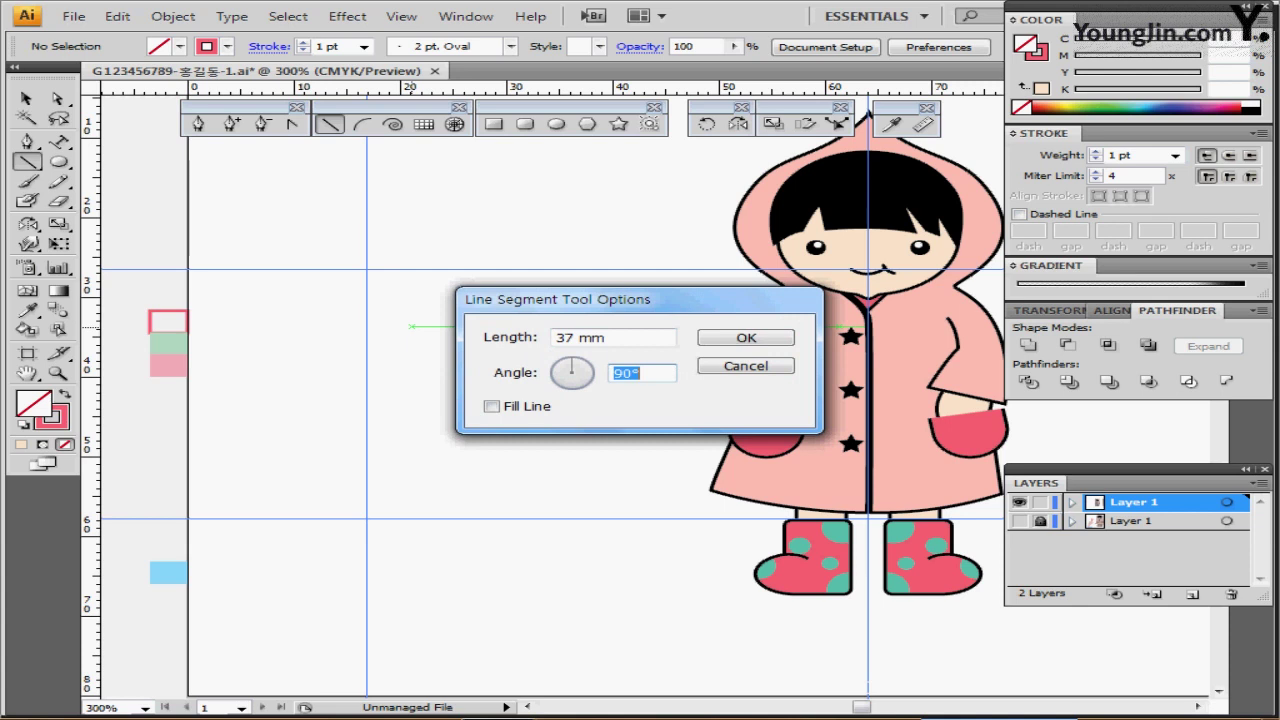
type("90")
key("Return")
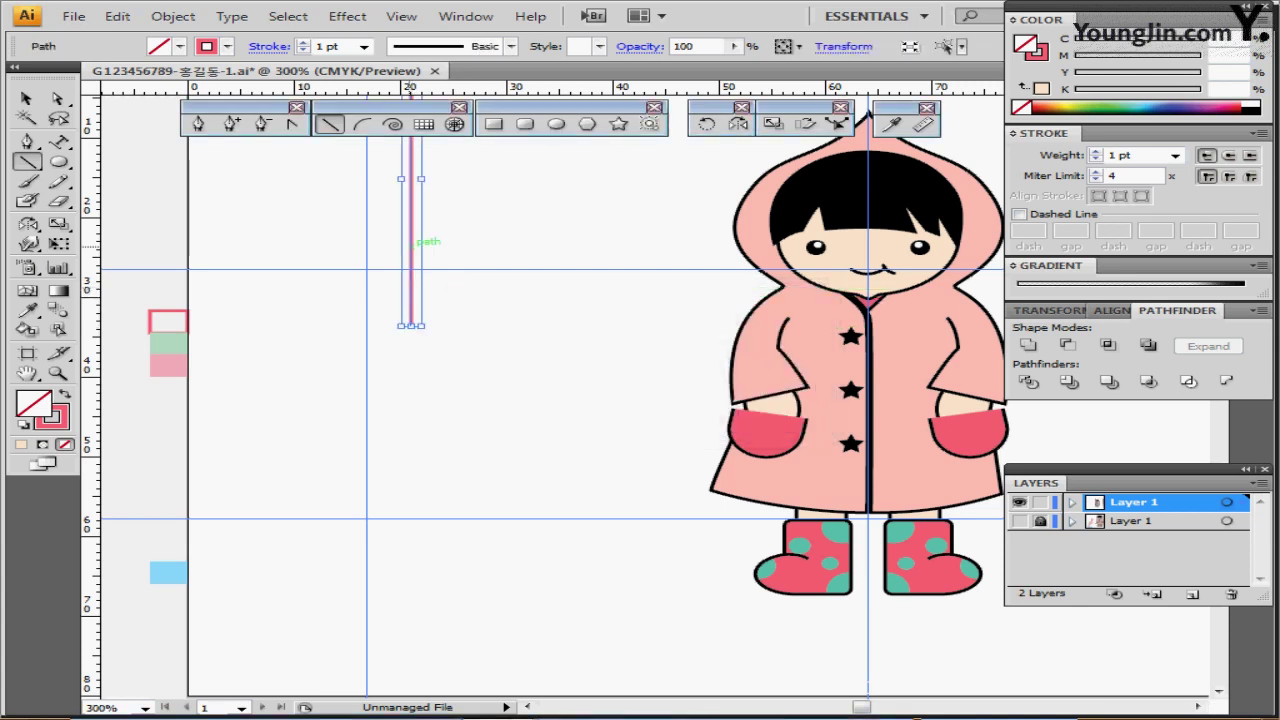
left_click_drag(411, 248, 367, 477)
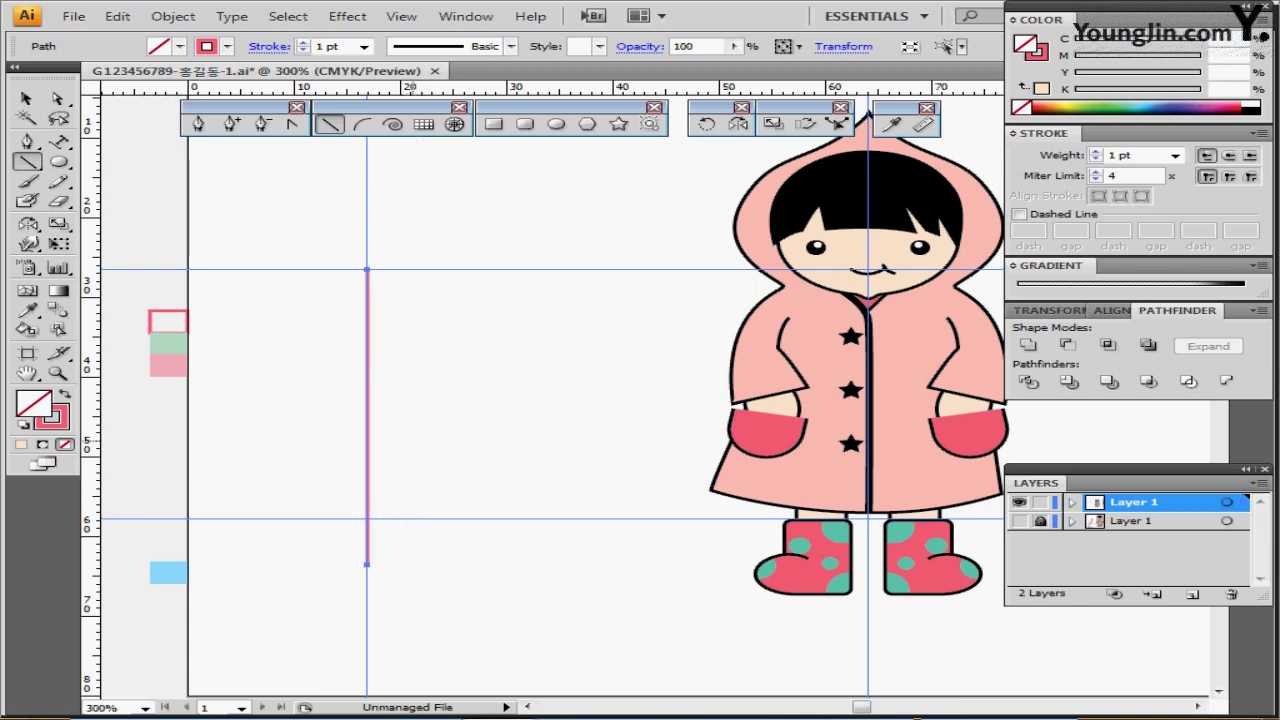
- Give the vertical pink line a 4 pt stroke with round caps, and deselect it
left_click(411, 438, "ctrl")
left_click(632, 395, "ctrl")
left_click_drag(505, 205, 476, 230)
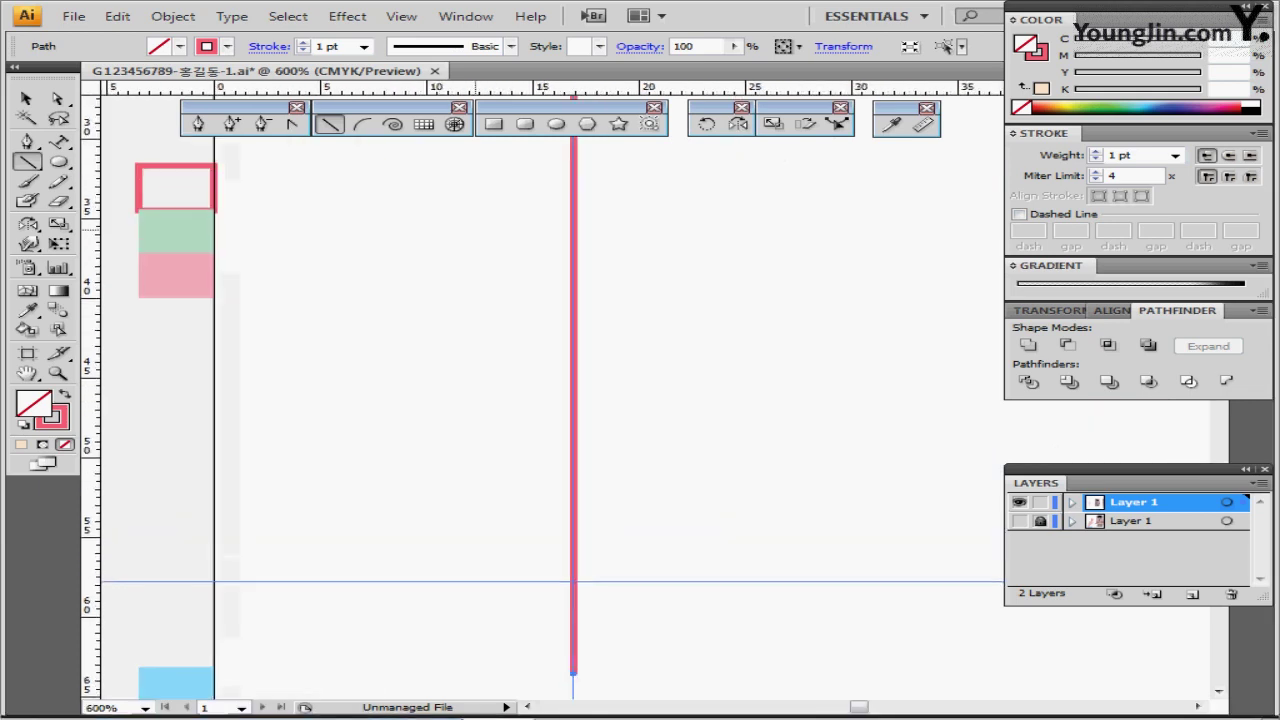
key("ctrl+minus")
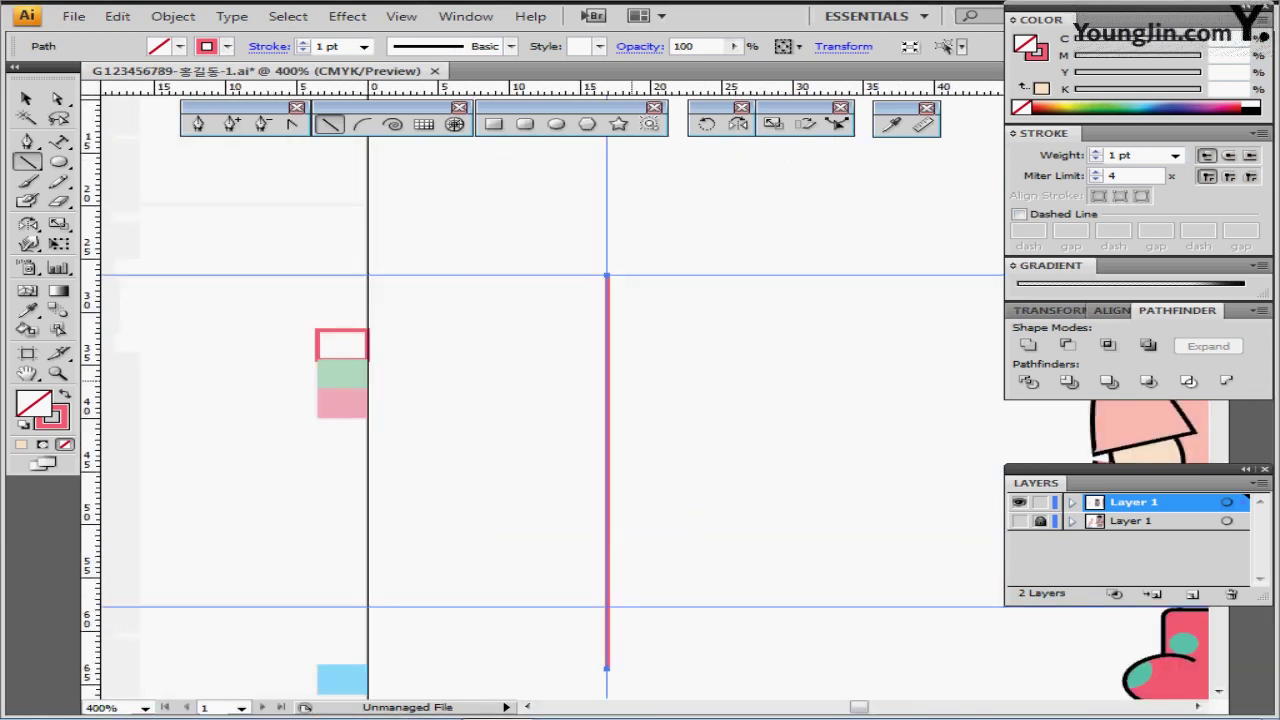
left_click_drag(632, 380, 453, 328)
left_click(692, 396, "ctrl+alt")
left_click(692, 396, "ctrl+alt")
left_click(692, 396, "ctrl+alt")
left_click(692, 396, "ctrl+alt")
left_click(692, 396, "ctrl+alt")
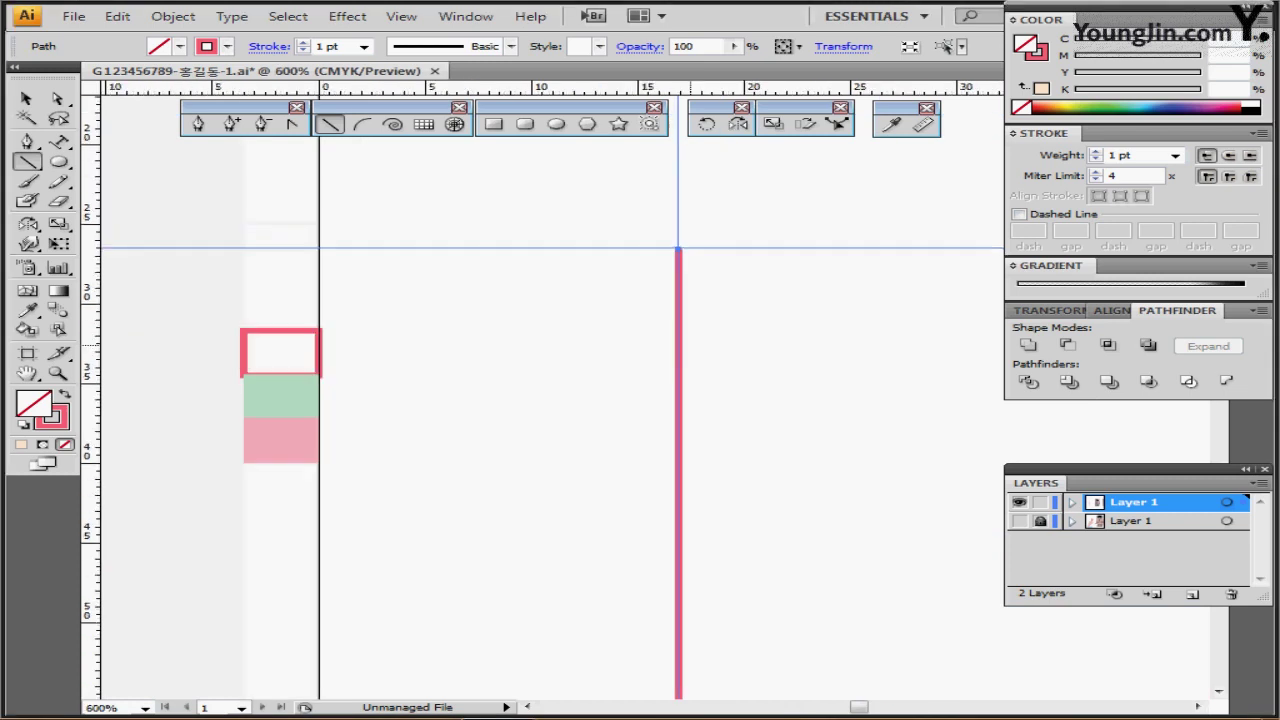
left_click_drag(690, 345, 510, 293)
left_click(1096, 152)
left_click(1096, 152)
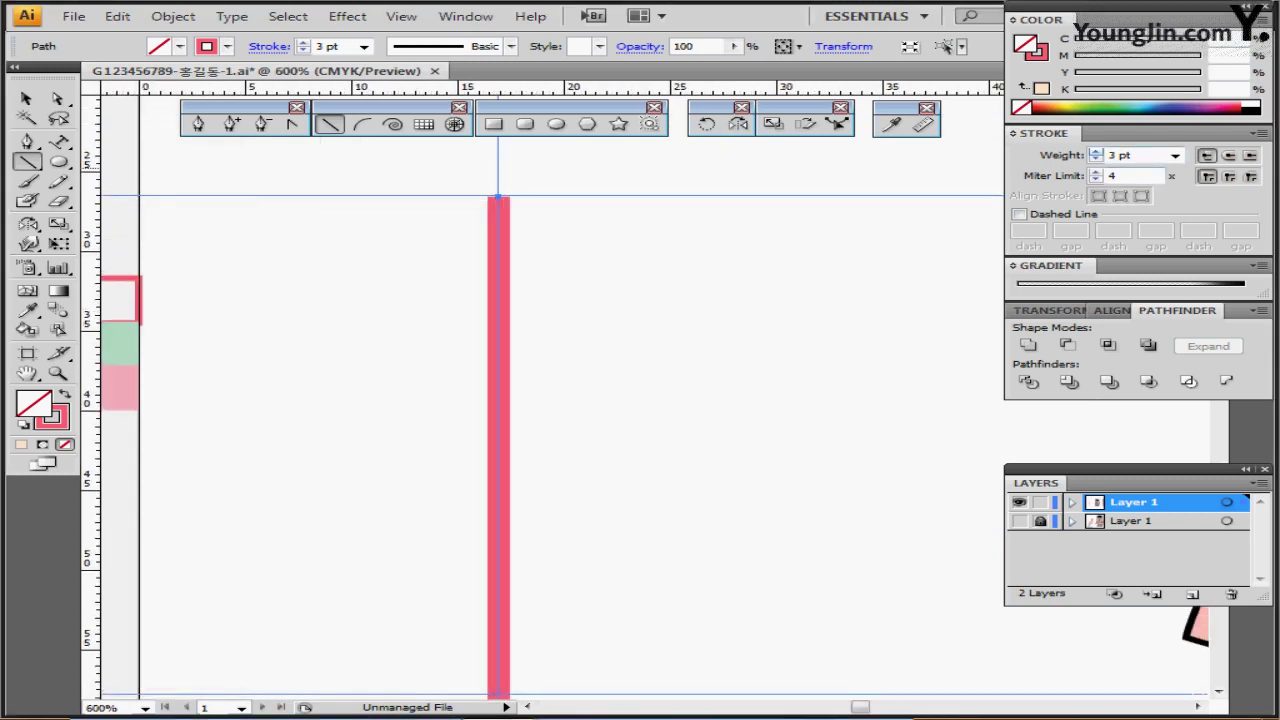
left_click(1096, 151)
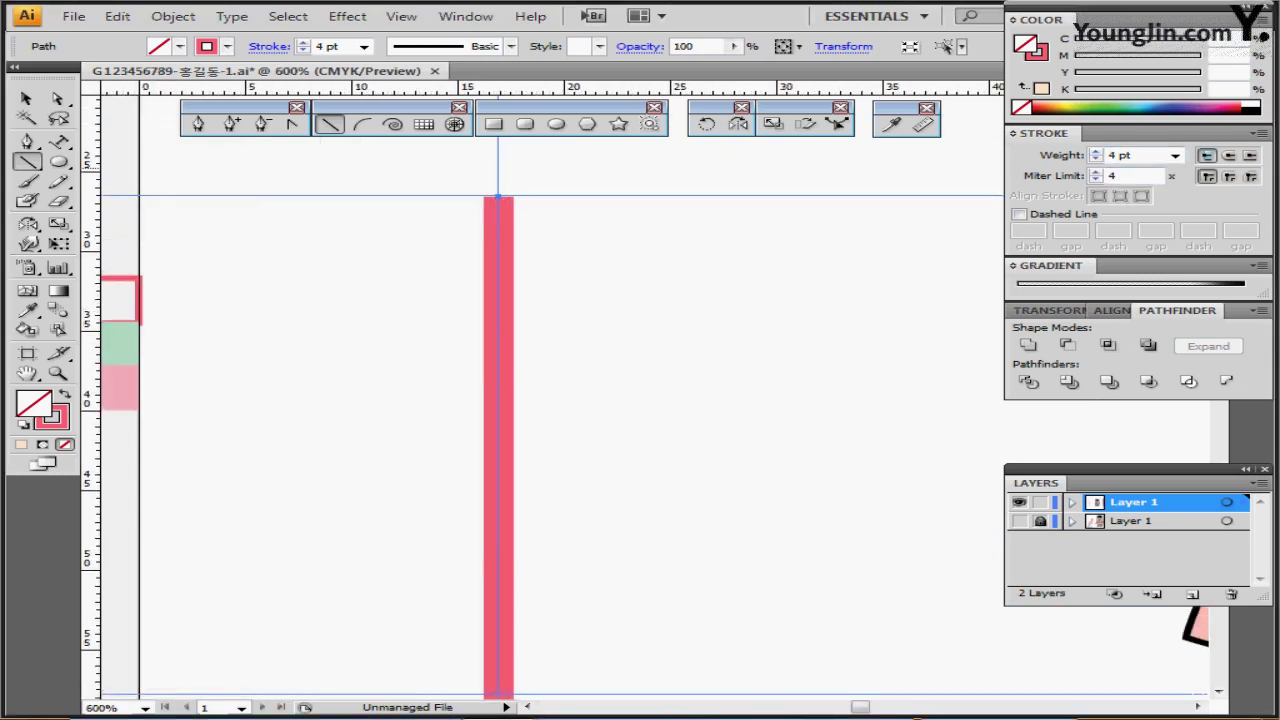
left_click(1228, 155)
key("ctrl+minus")
left_click_drag(769, 329, 680, 345)
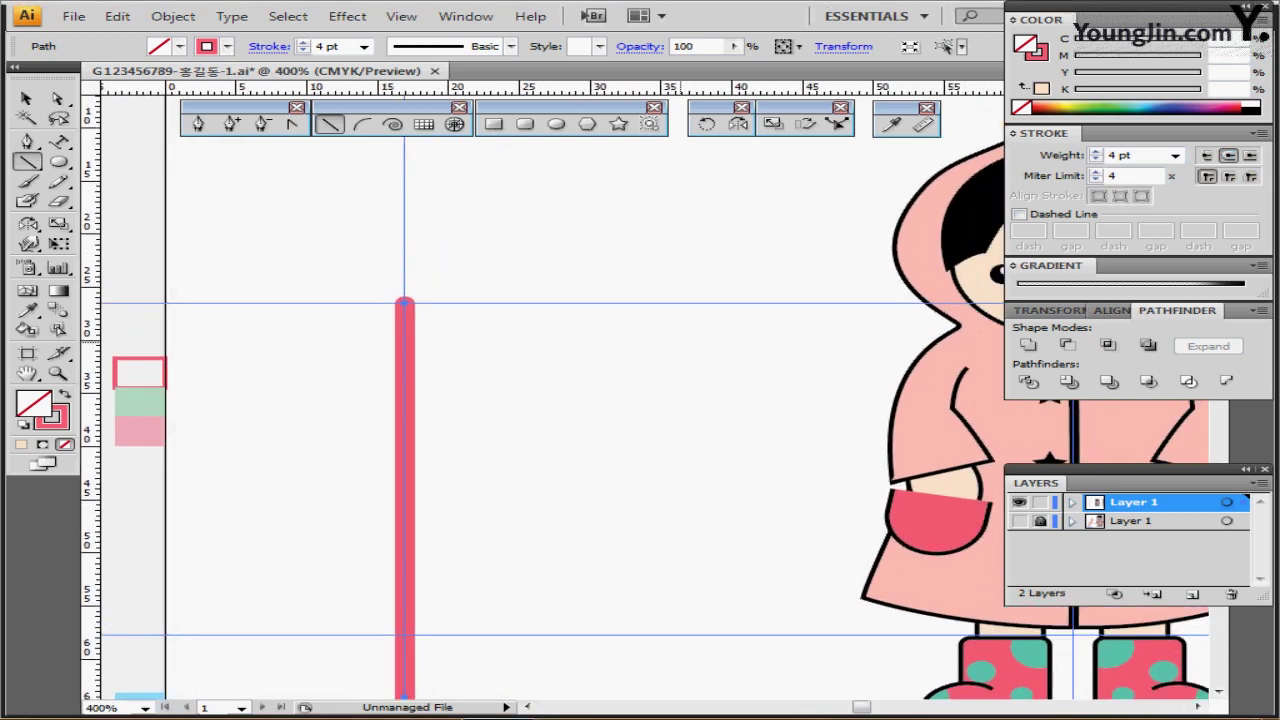
left_click(556, 228, "ctrl")
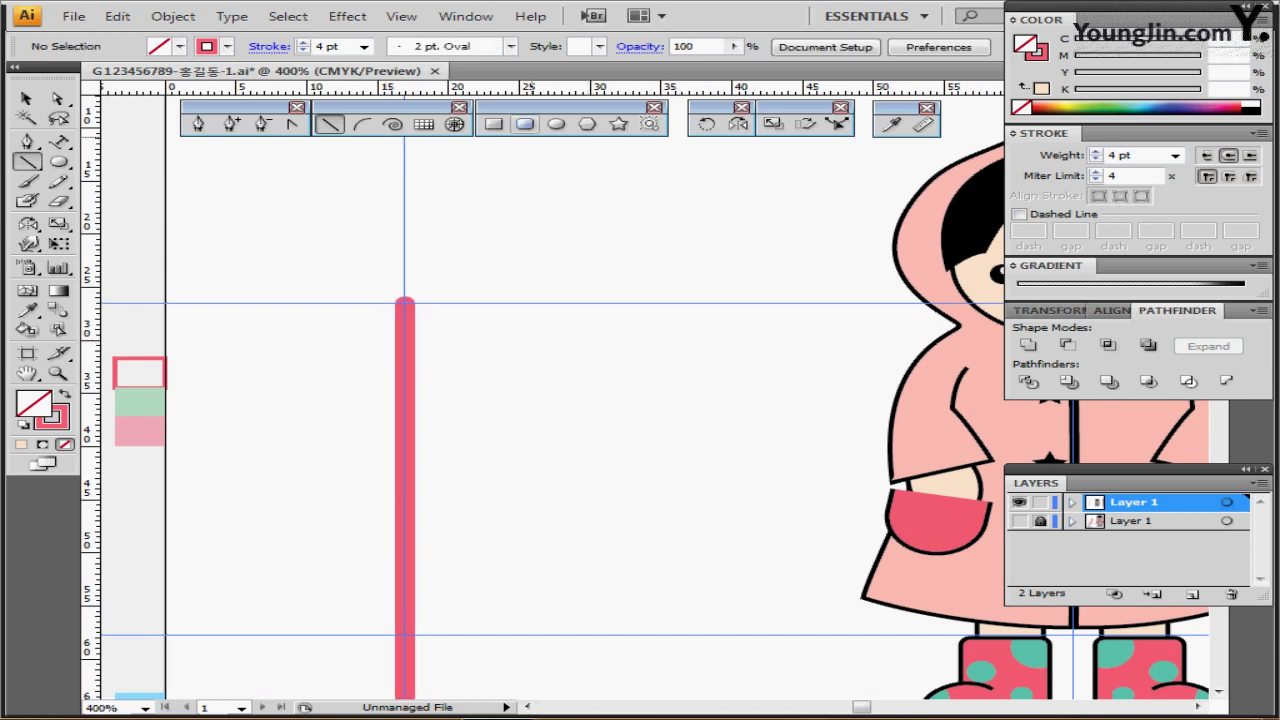
- Create a rounded rectangle 5 mm wide and 12 mm high with a 5 mm corner radius over the pink line's upper end
left_click(525, 124)
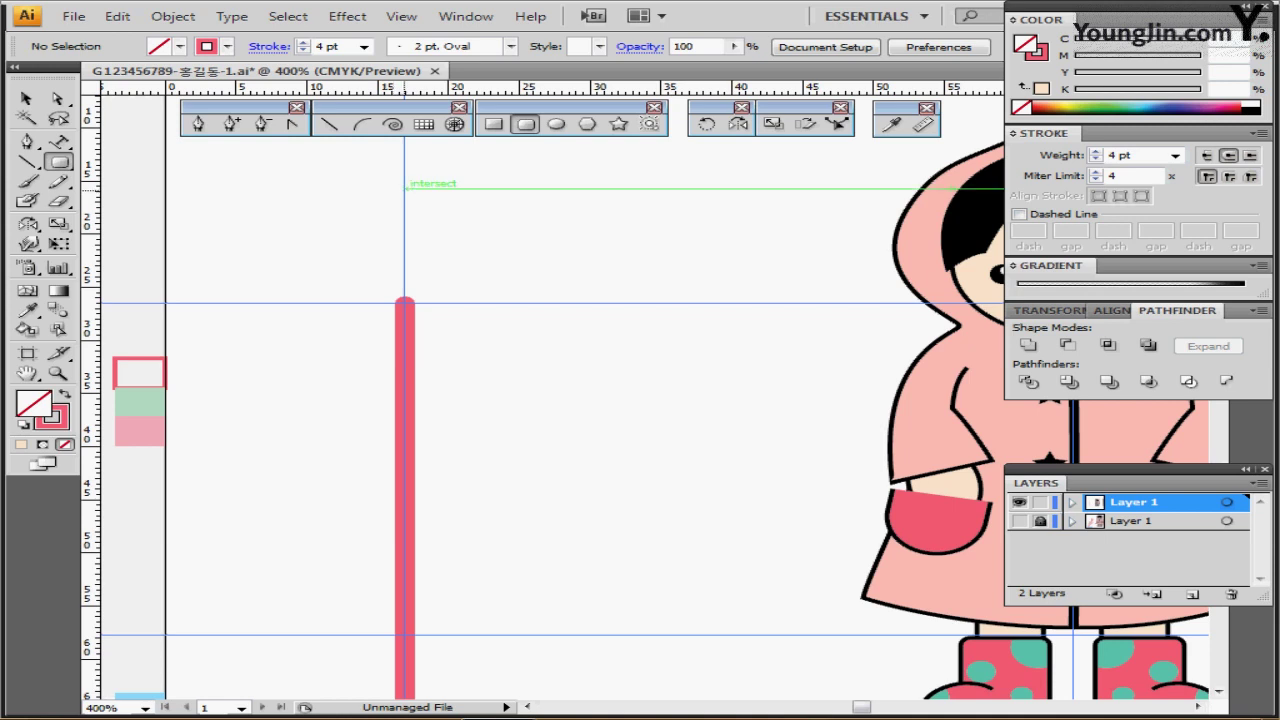
left_click(405, 185)
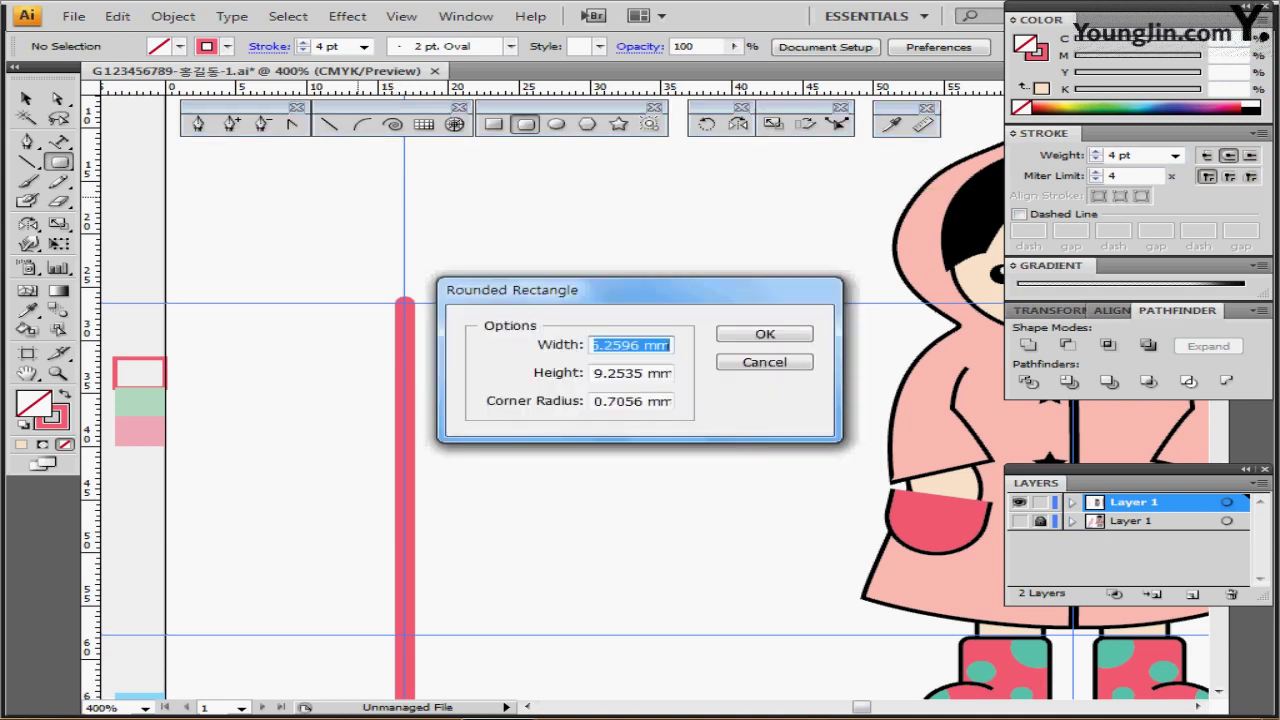
type("5")
key("Tab")
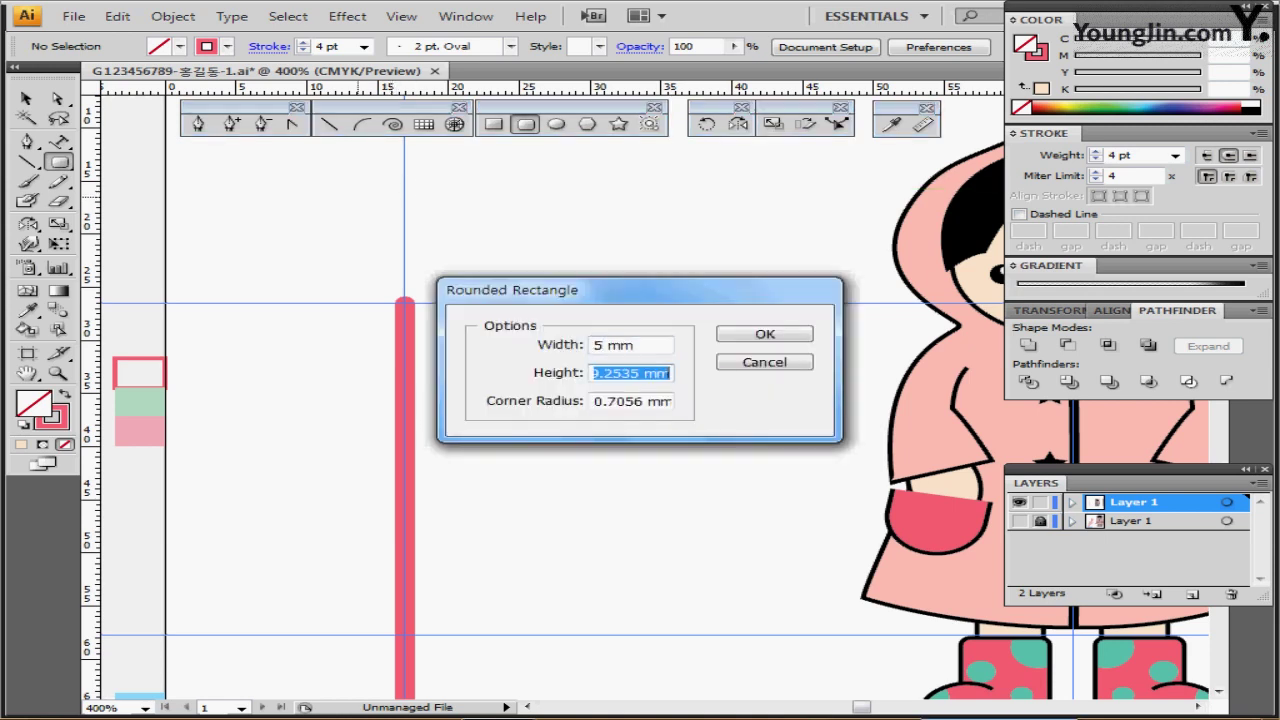
type("12")
key("Tab")
type("5")
key("BackSpace")
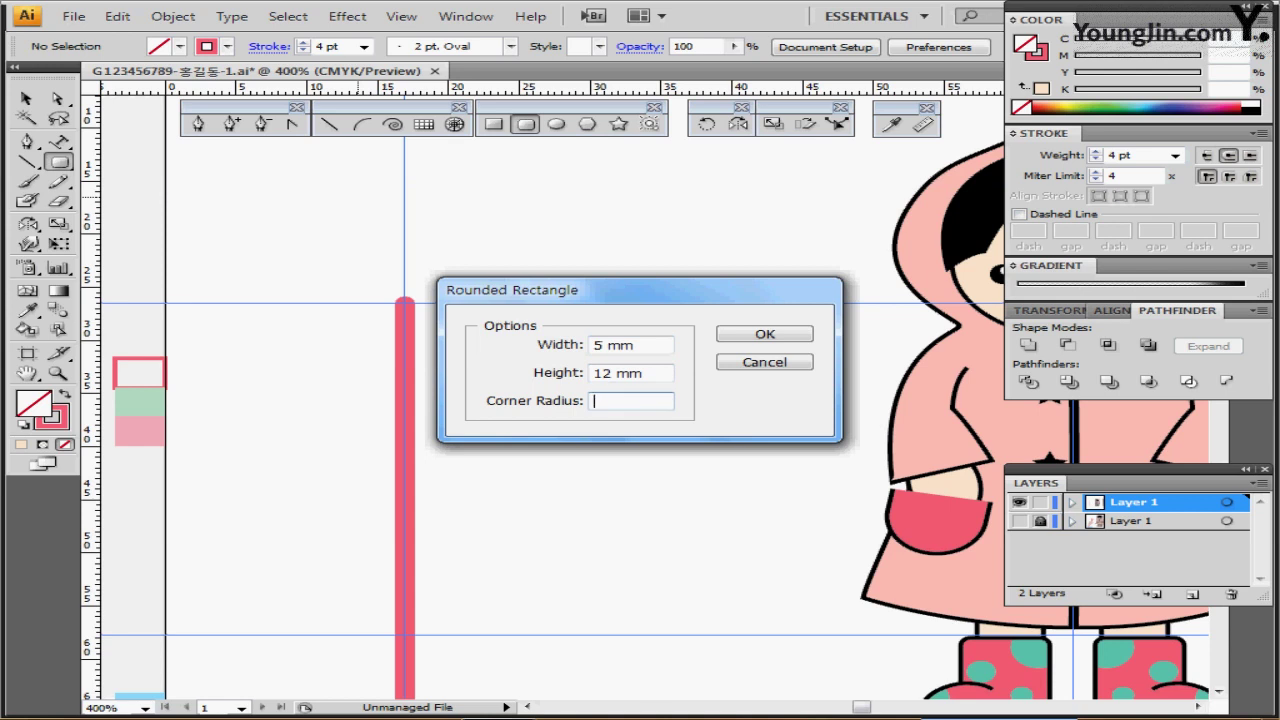
type("55")
key("BackSpace")
key("Return")
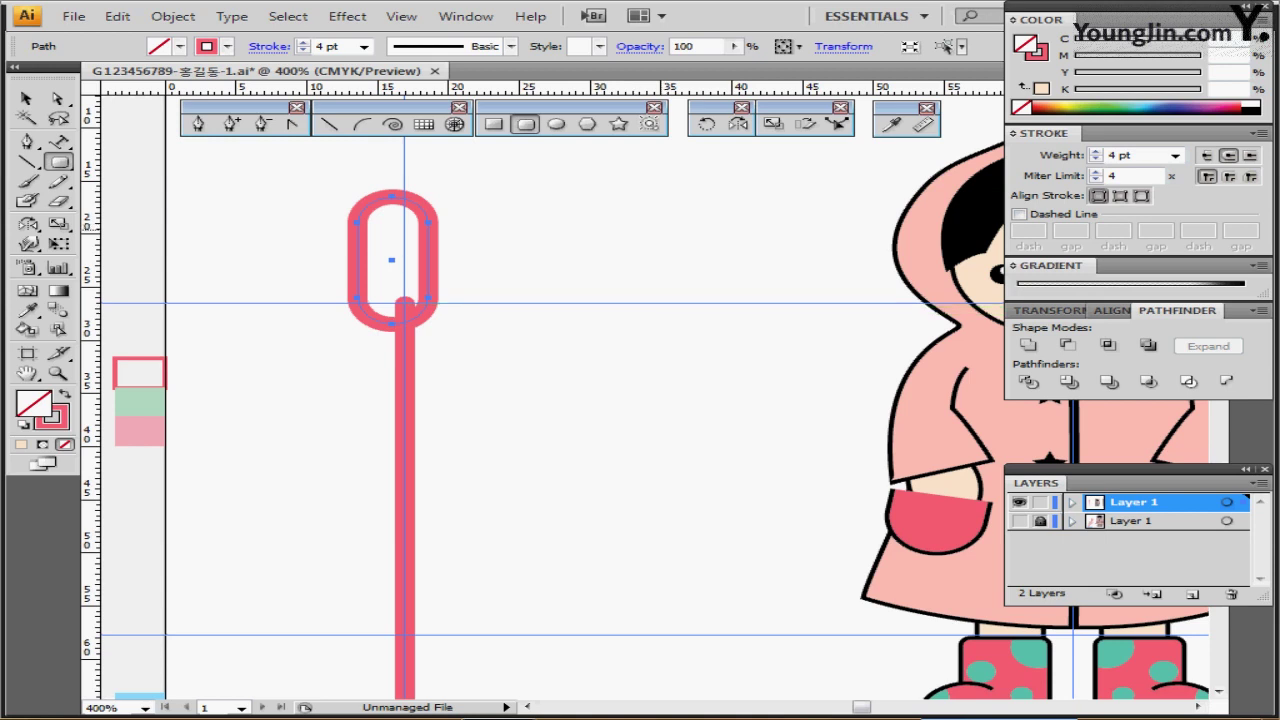
- Set the rounded rectangle's stroke weight to 7 pt
left_click(1096, 151)
left_click(1096, 151)
left_click(1096, 151)
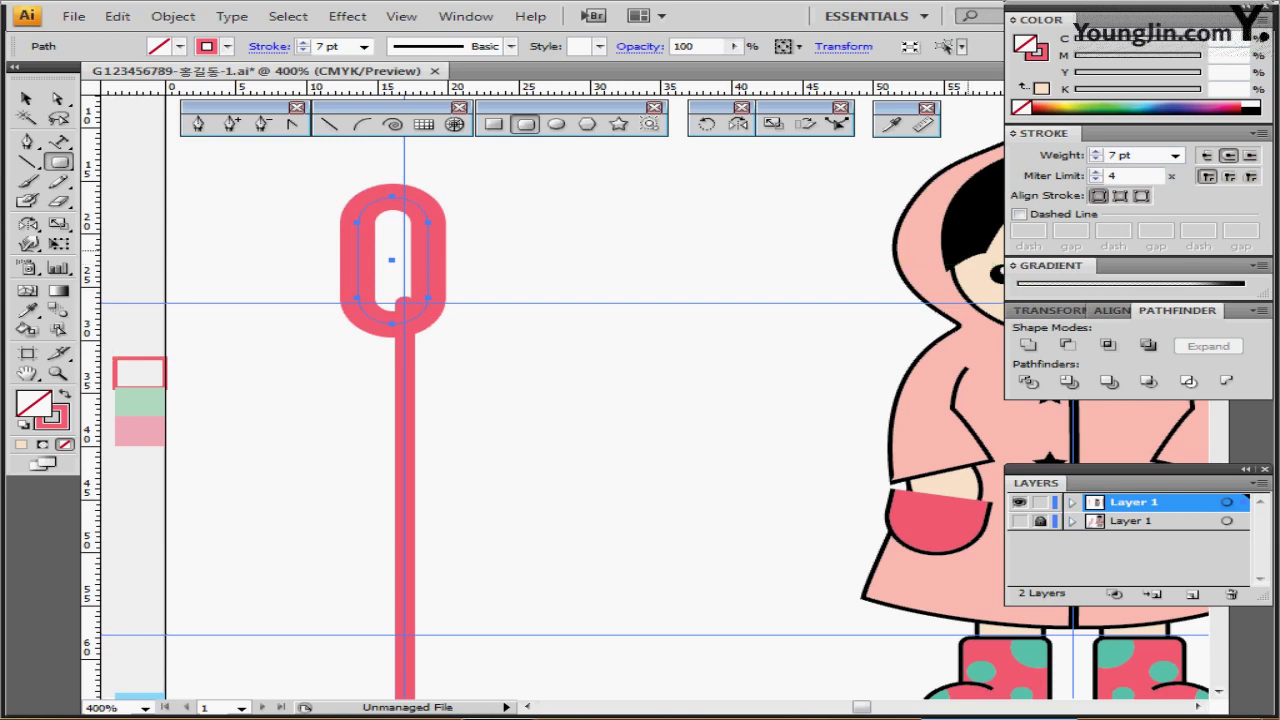
- Nudge the rounded rectangle left and down so its right side overlaps the upper end of the vertical pink line
key("ctrl")
key("Left")
key("Left")
key("Left")
key("Left")
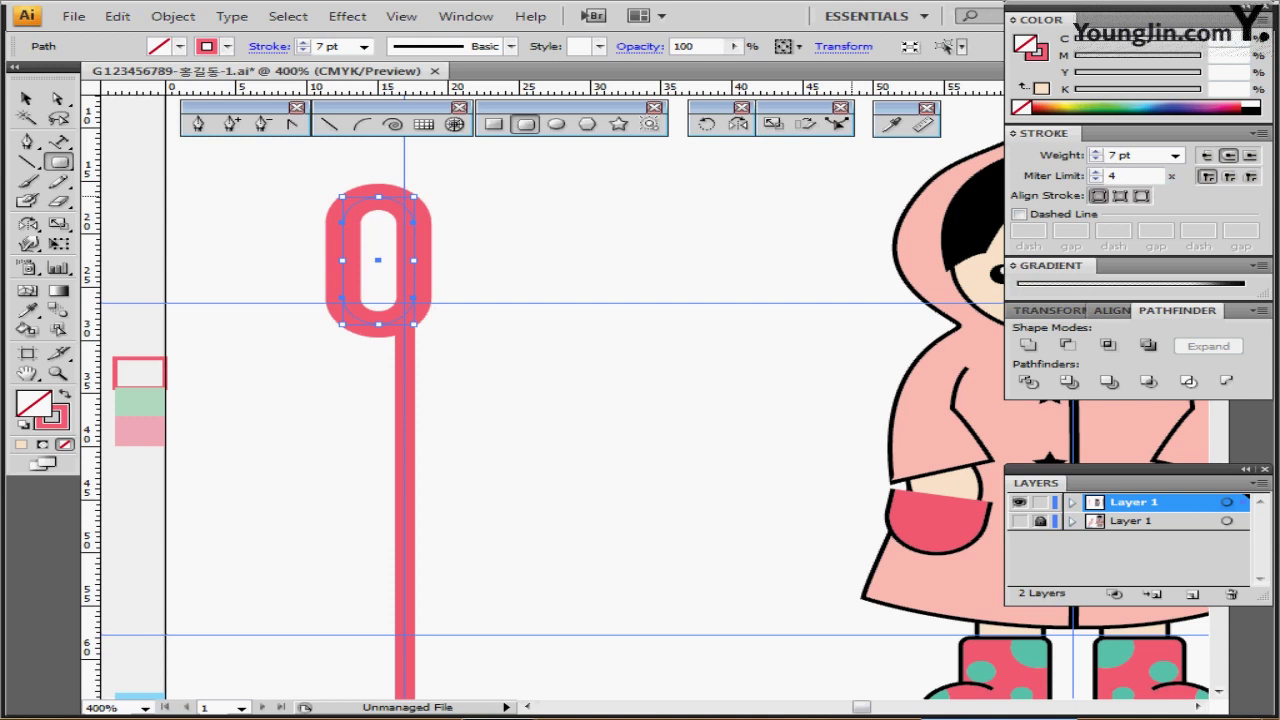
key("Down")
key("Down")
key("Down")
key("Down")
key("Down")
key("Down")
key("Down")
key("Down")
key("Down")
key("Down")
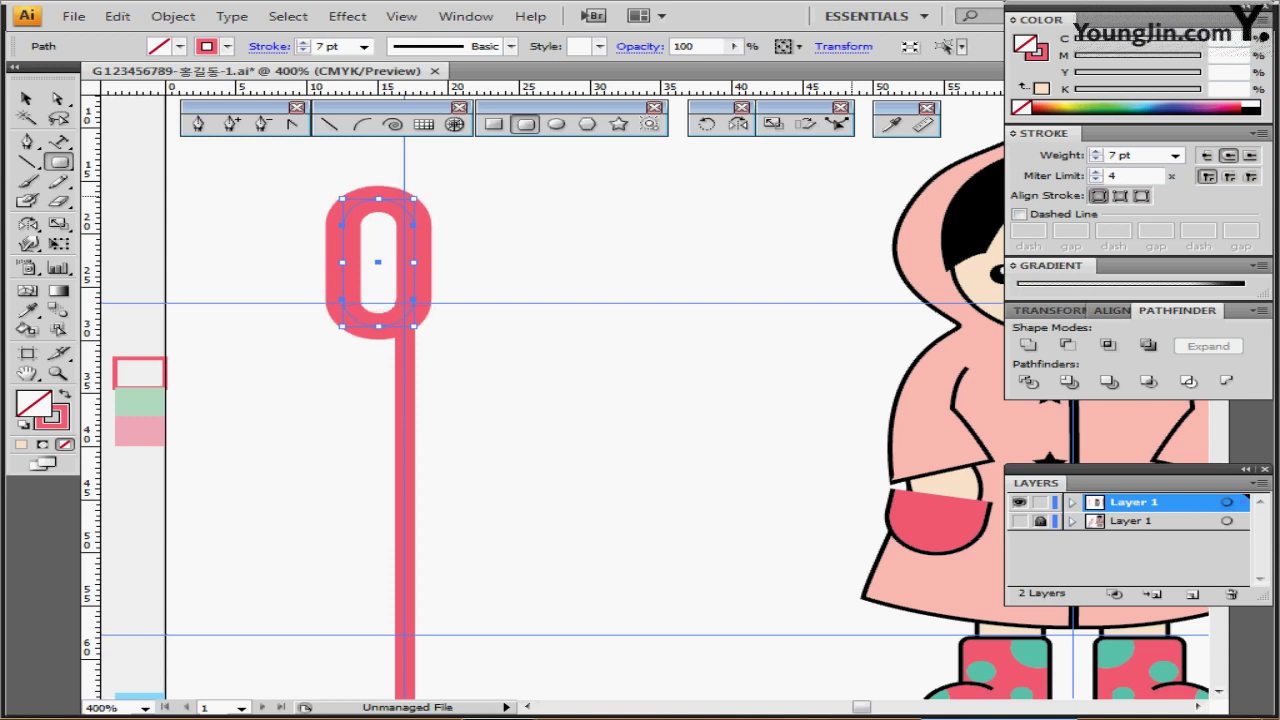
key("Left")
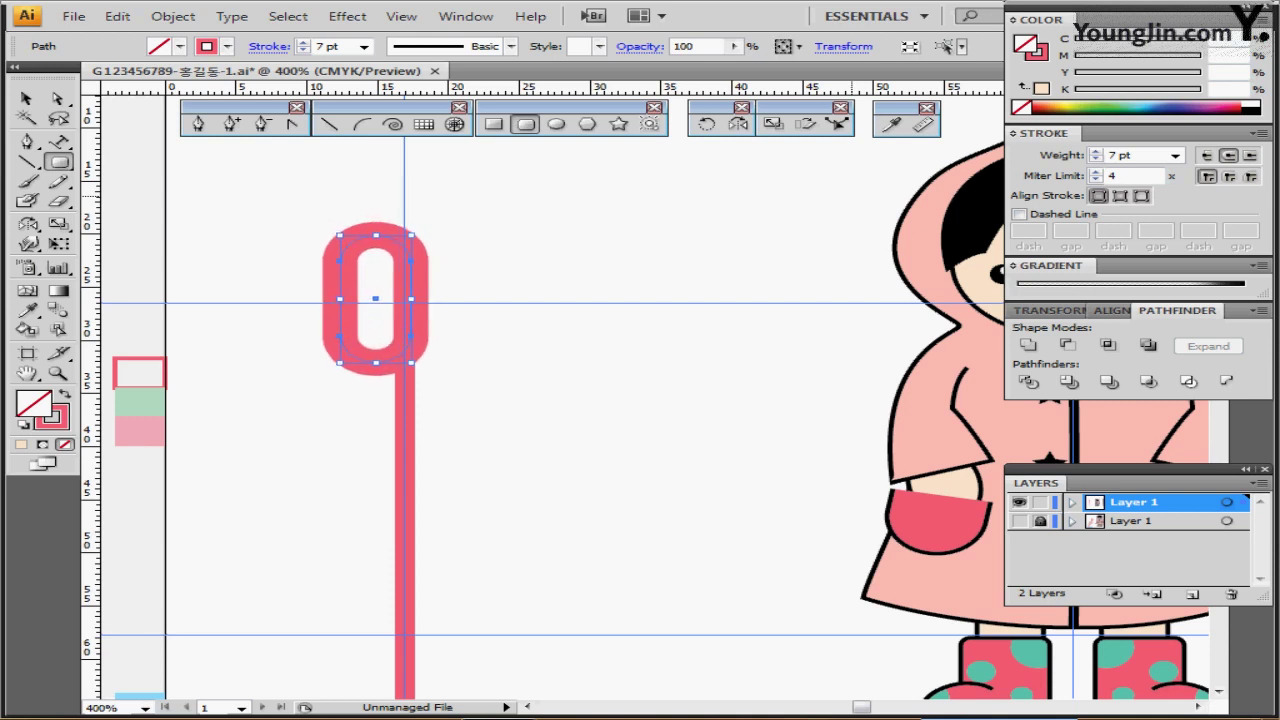
key("Down")
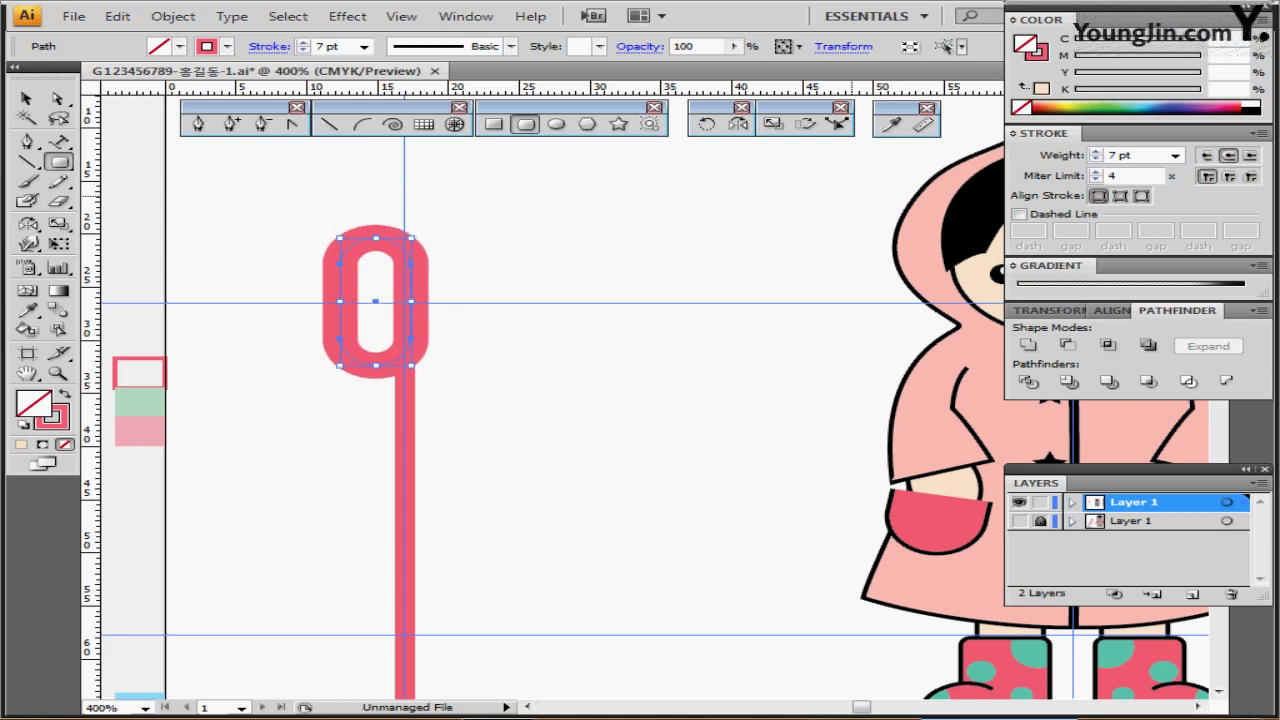
key("Down")
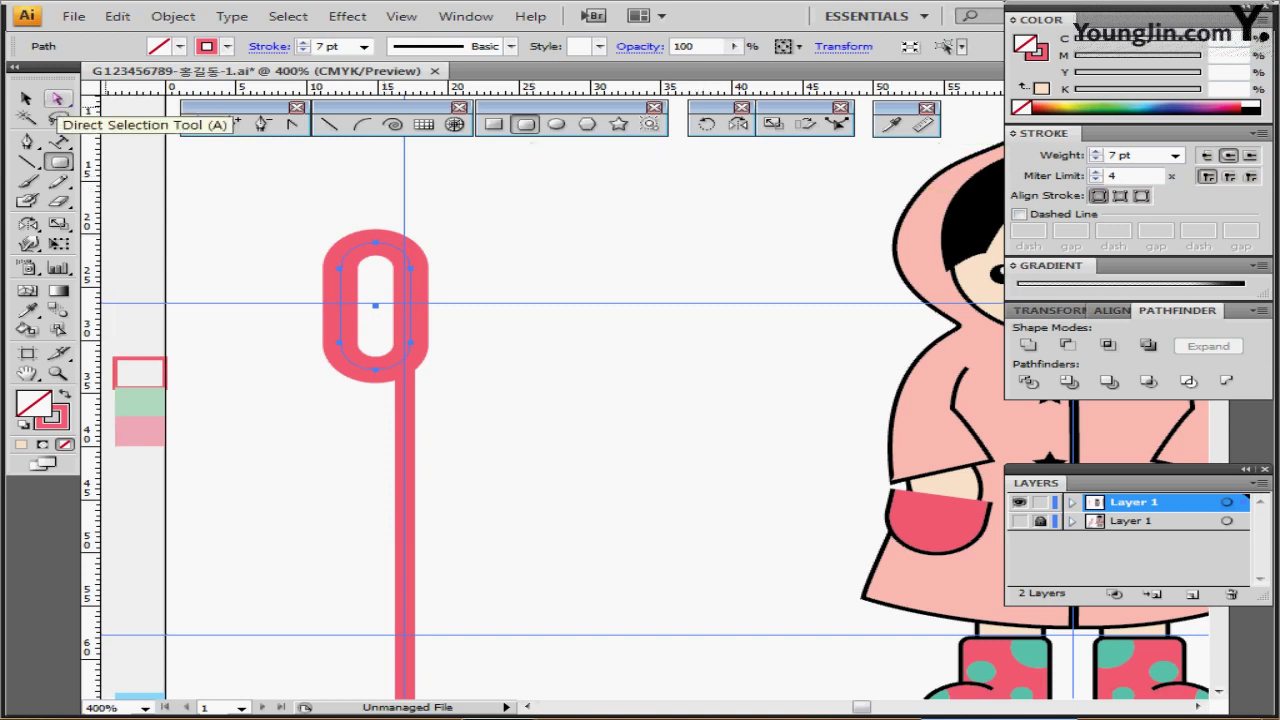
- Delete the lower-left and bottom anchor points of the rounded rectangle to leave a hook-shaped handle, and deselect it
left_click(57, 99)
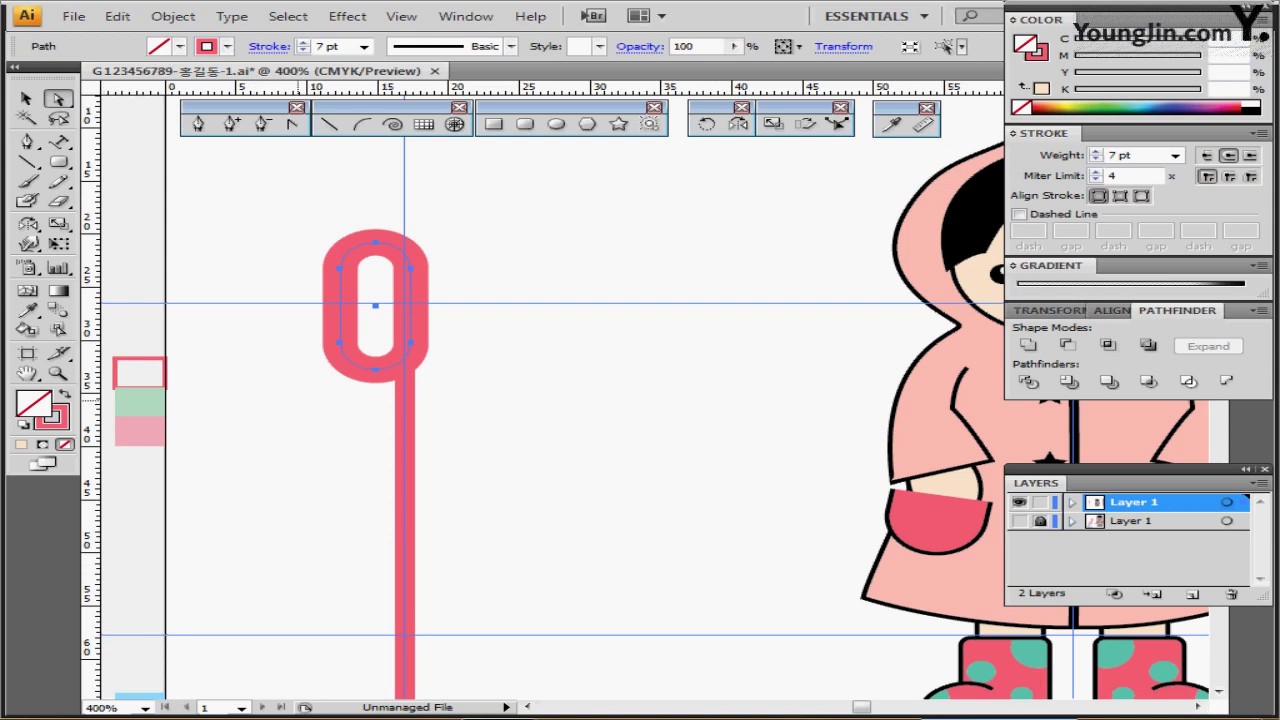
left_click_drag(281, 294, 382, 408)
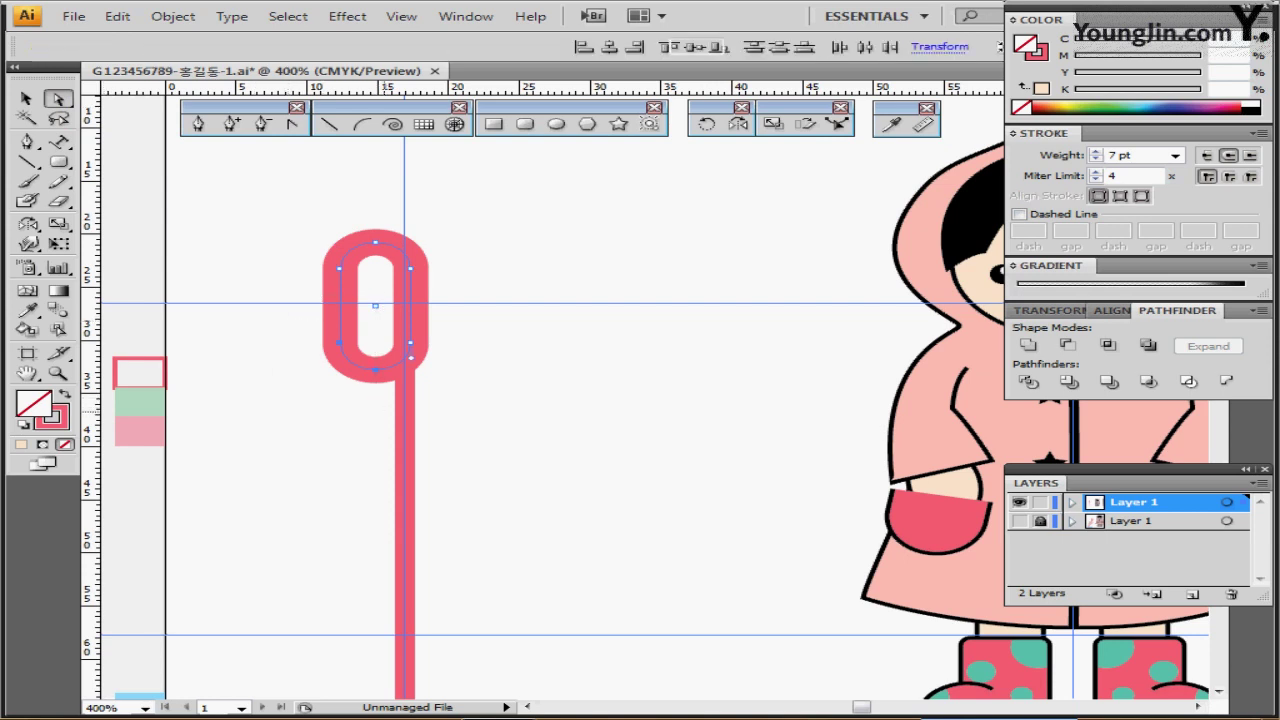
key("Delete")
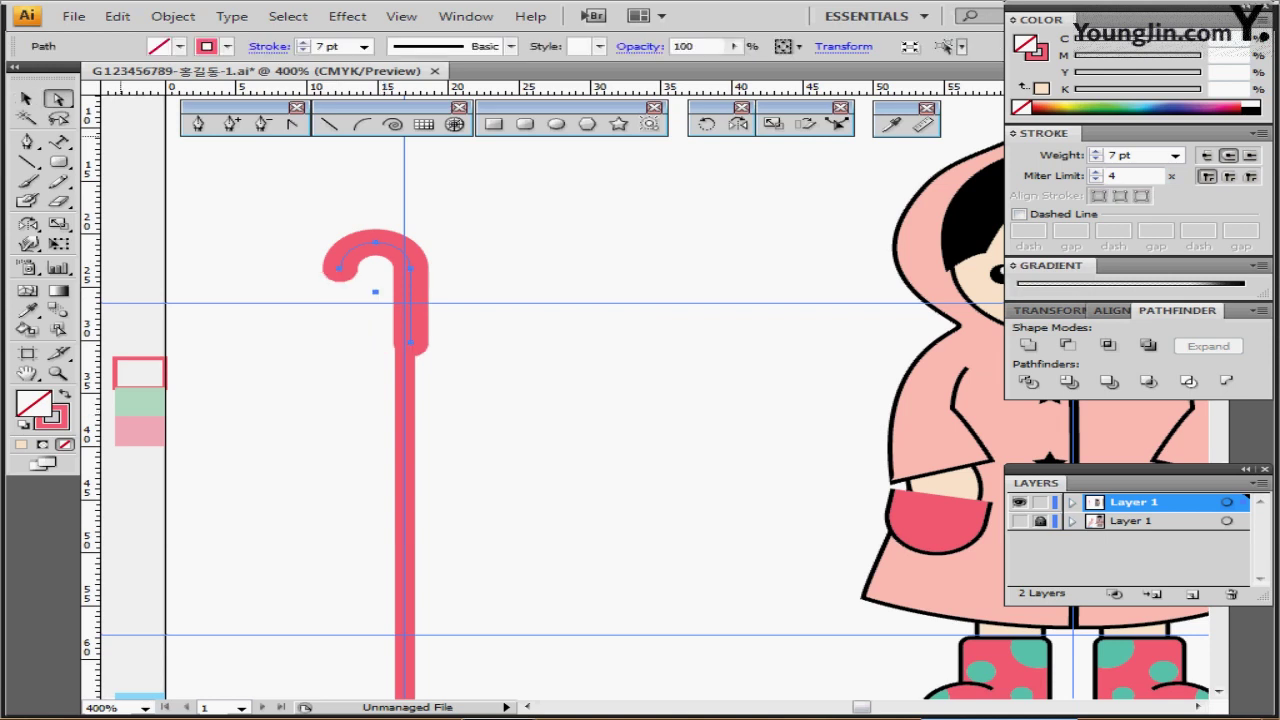
left_click(27, 99)
left_click(569, 342)
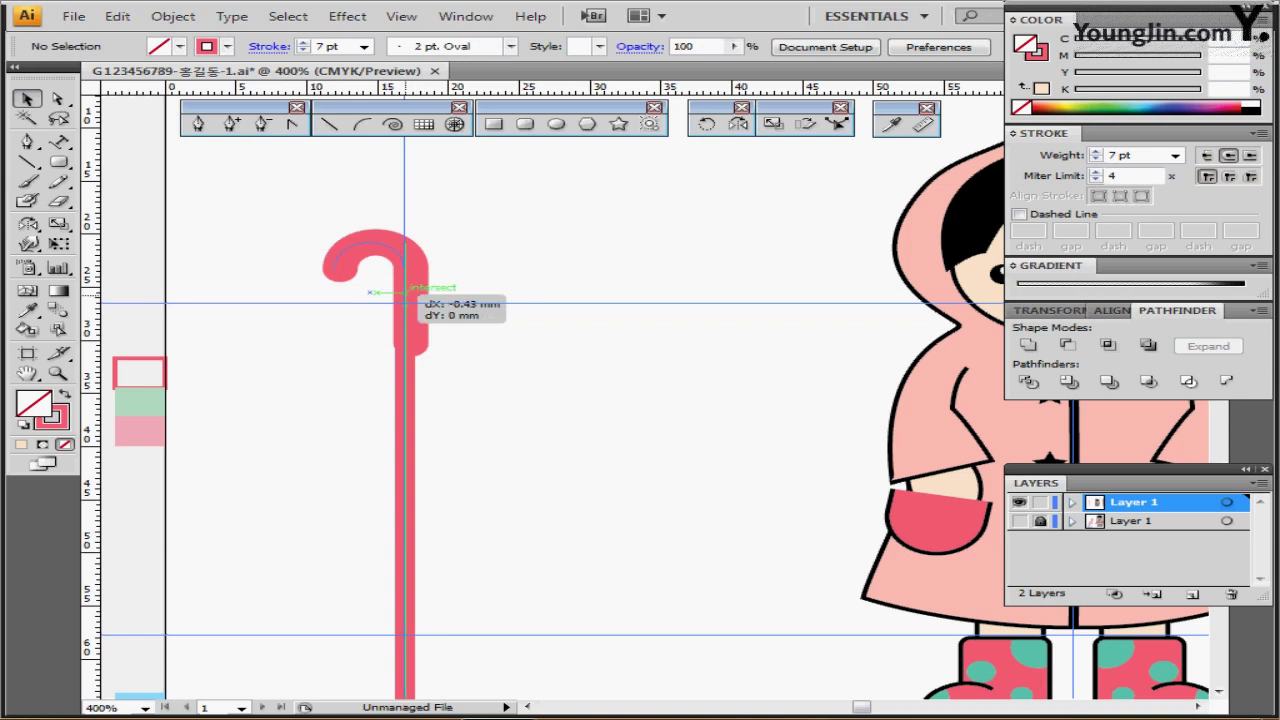
- Move the hook handle slightly left to centre its straight part on the vertical guide, and deselect it
left_click_drag(404, 294, 398, 292)
key("ctrl+shift+a")
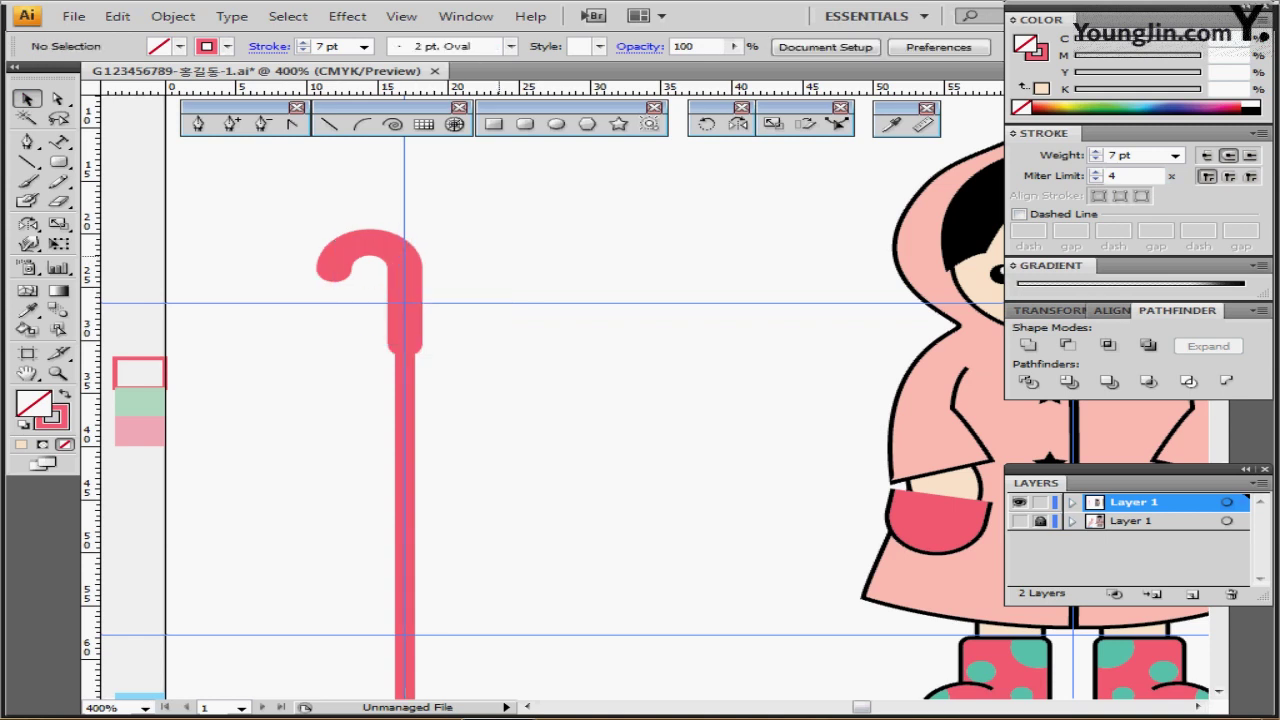
- Convert the strokes of the hook handle and the vertical line to outlined shapes, and deselect them
left_click_drag(517, 229, 300, 443)
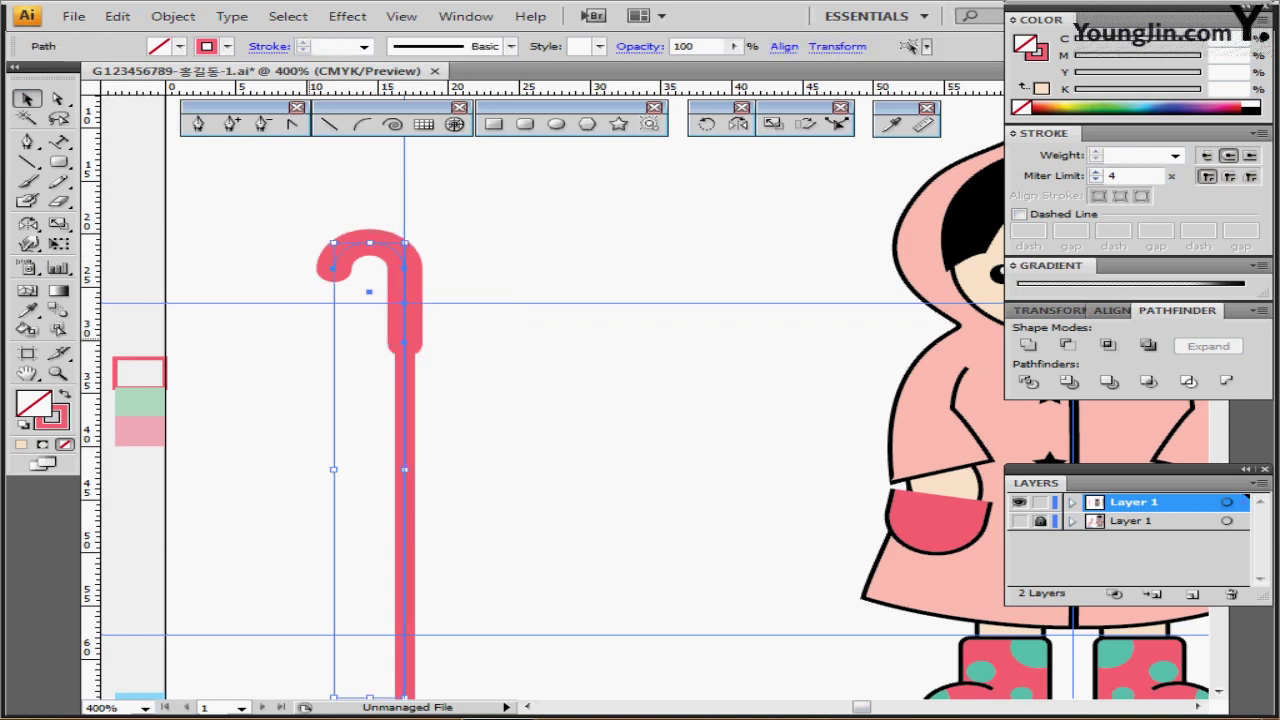
left_click(173, 16)
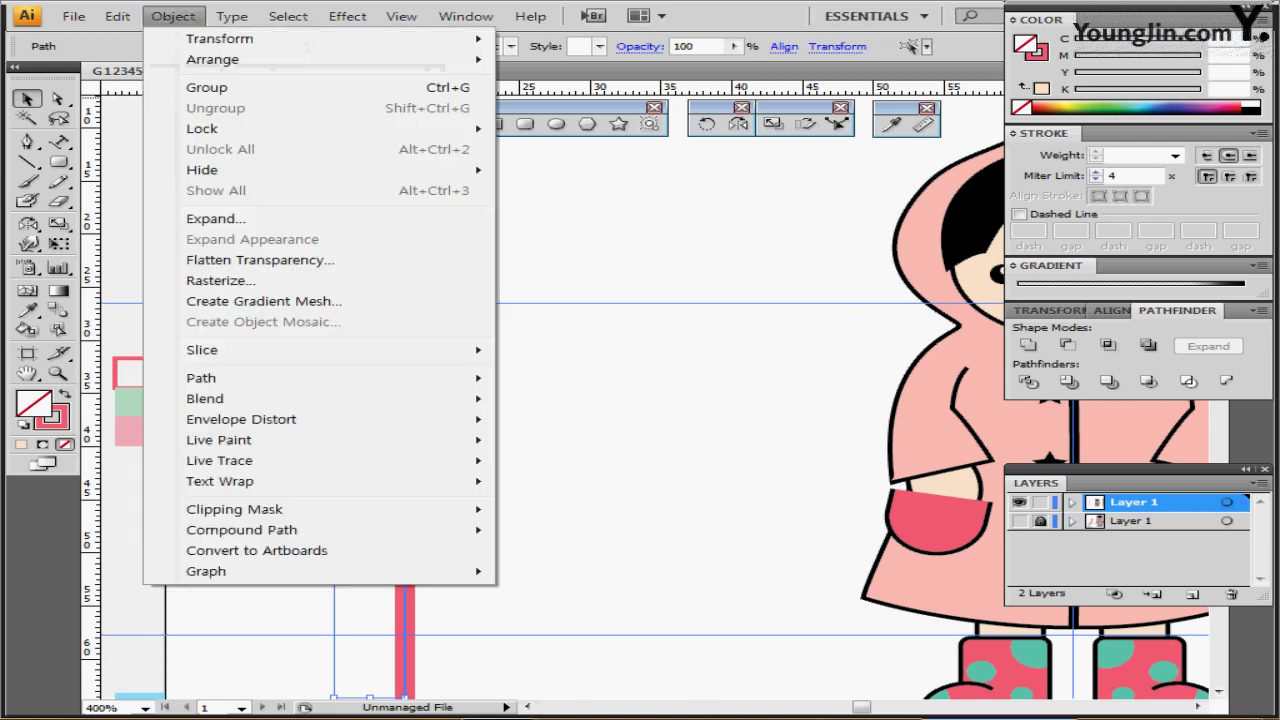
mouse_move(230, 379)
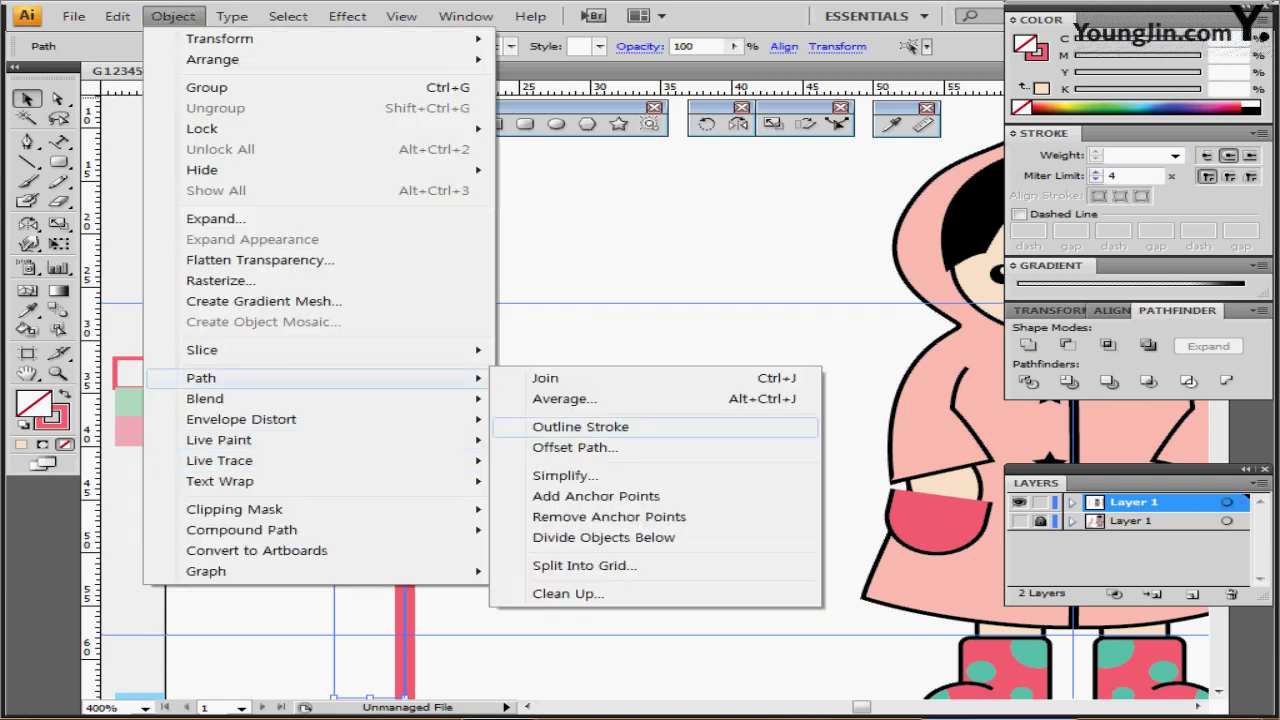
key("Return")
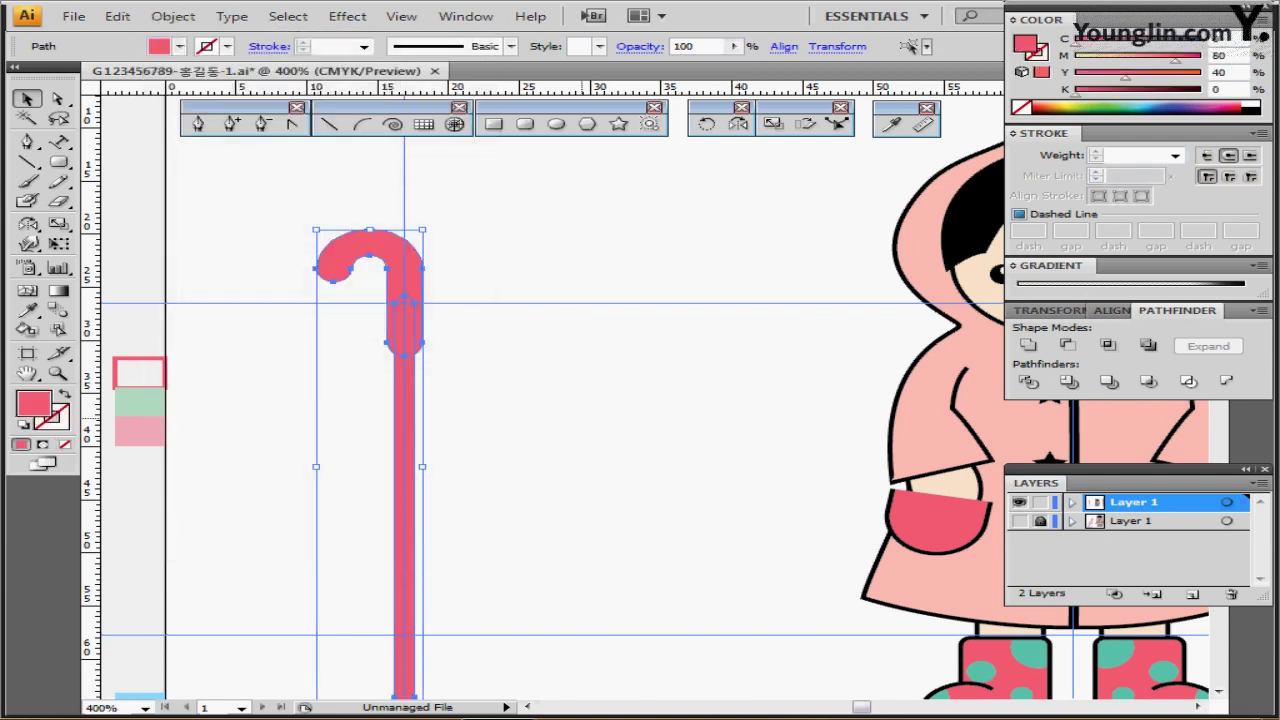
key("ctrl+minus")
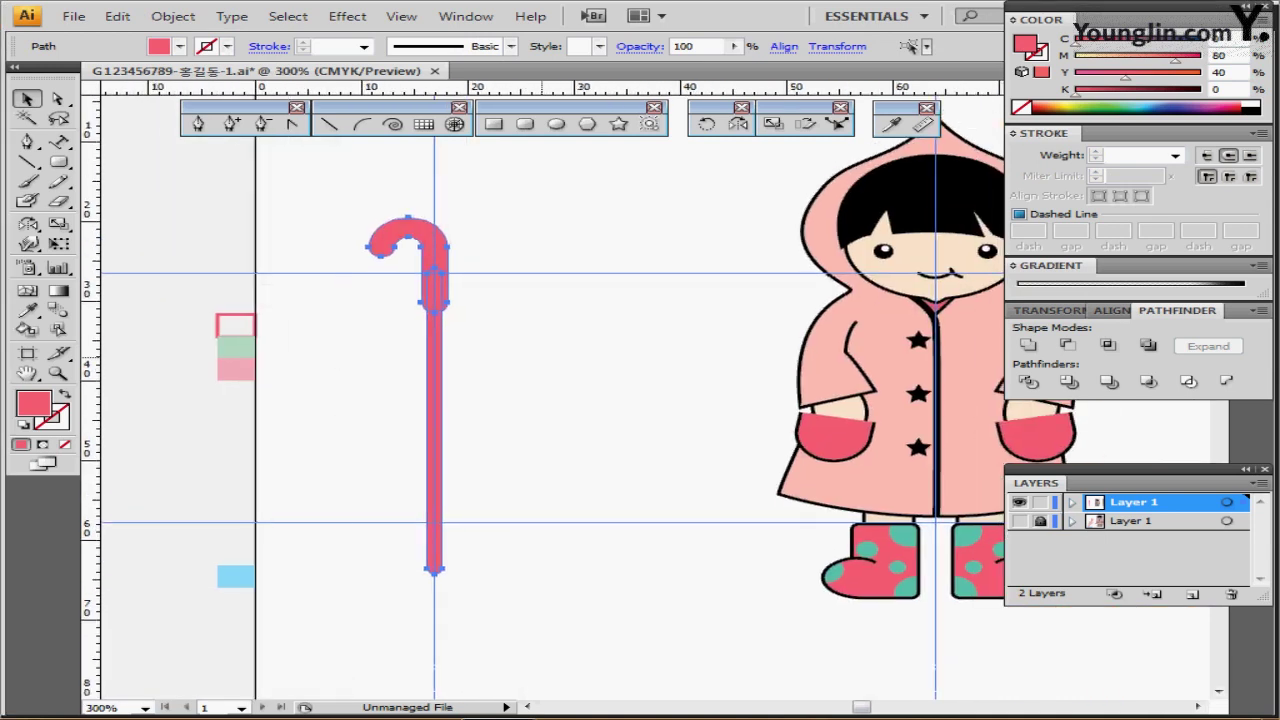
key("ctrl+shift+a")
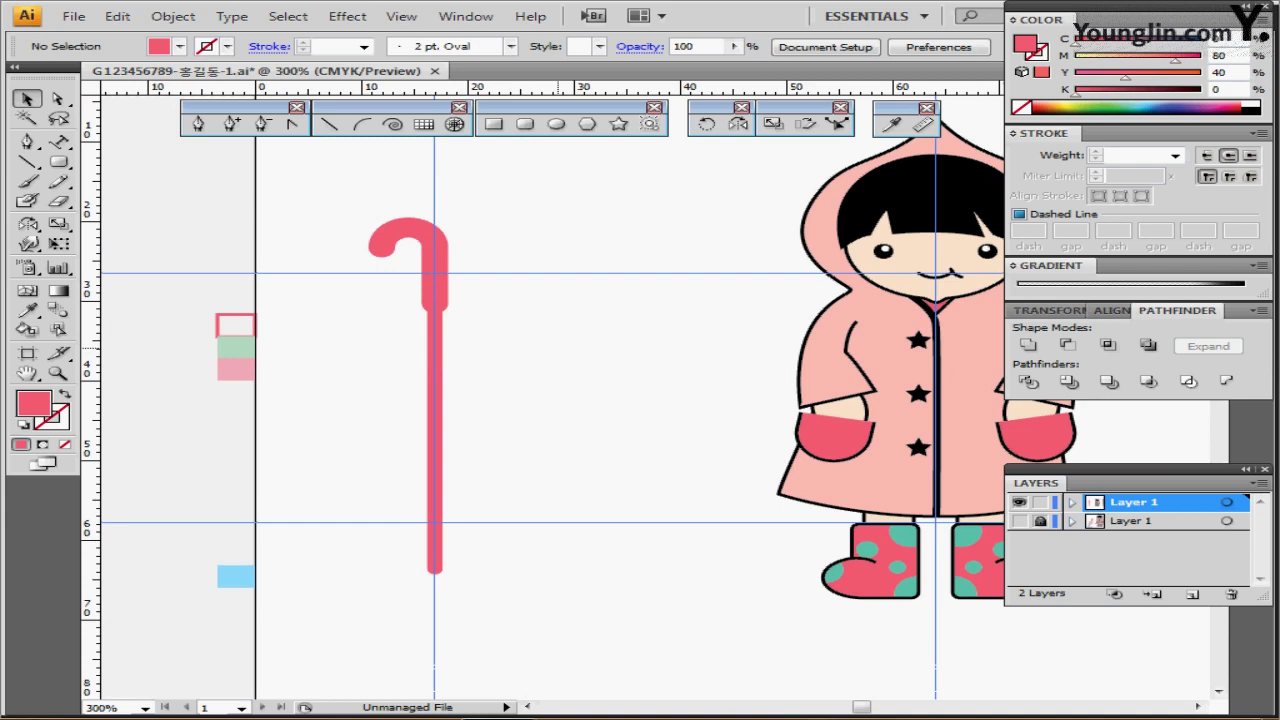
- Move the shaft slightly down within the handle, shift the handle and shaft together slightly up, and deselect them
left_click(434, 420)
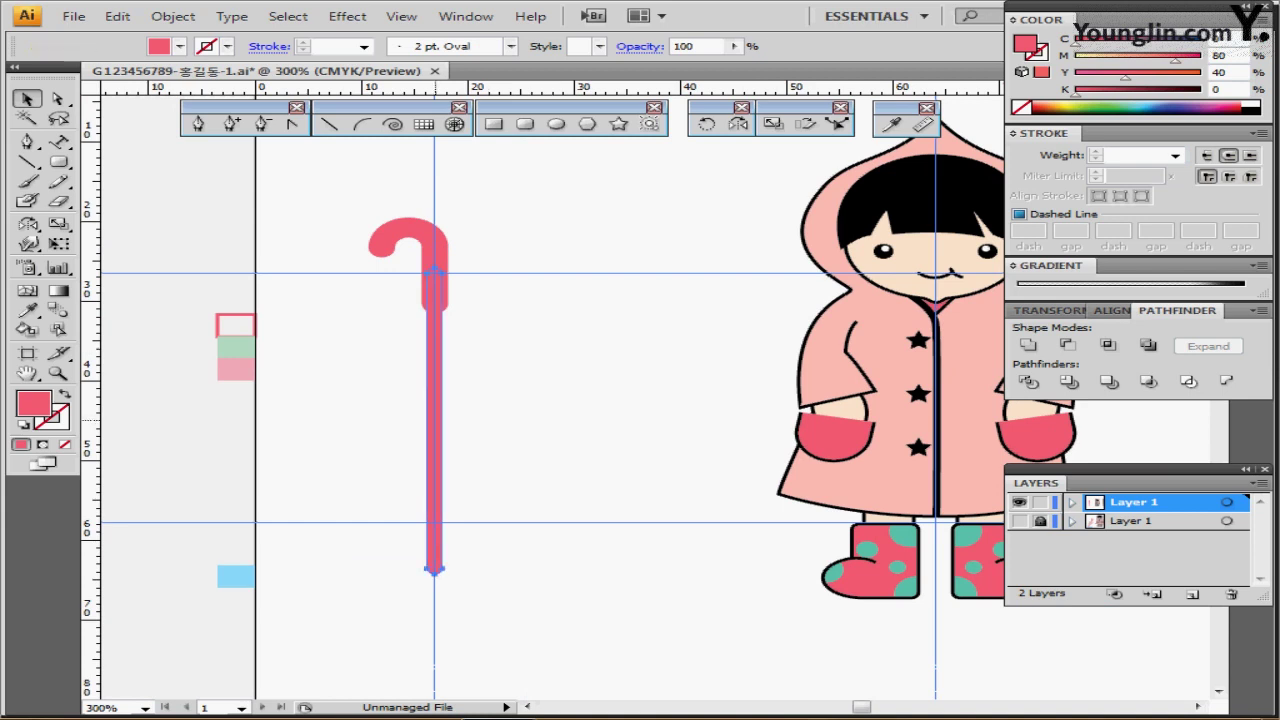
left_click_drag(435, 416, 435, 432)
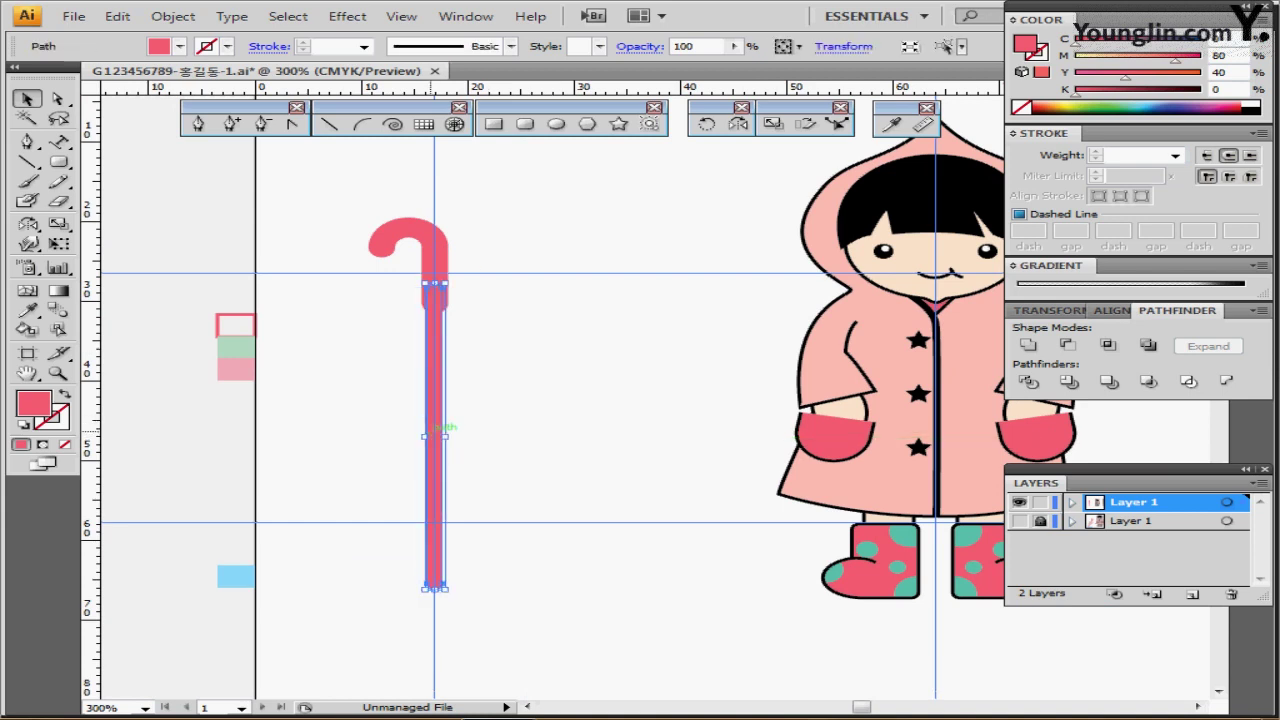
left_click(512, 369)
key("ctrl+a")
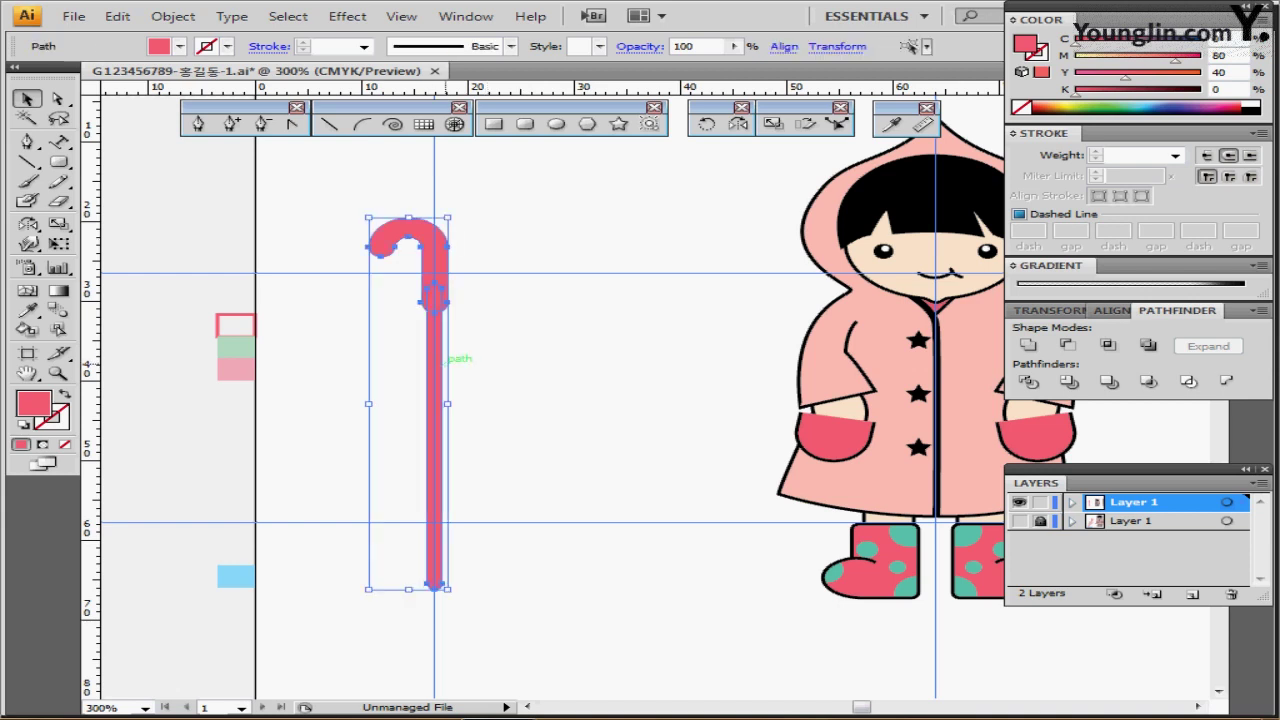
left_click_drag(438, 367, 438, 360)
left_click(517, 330)
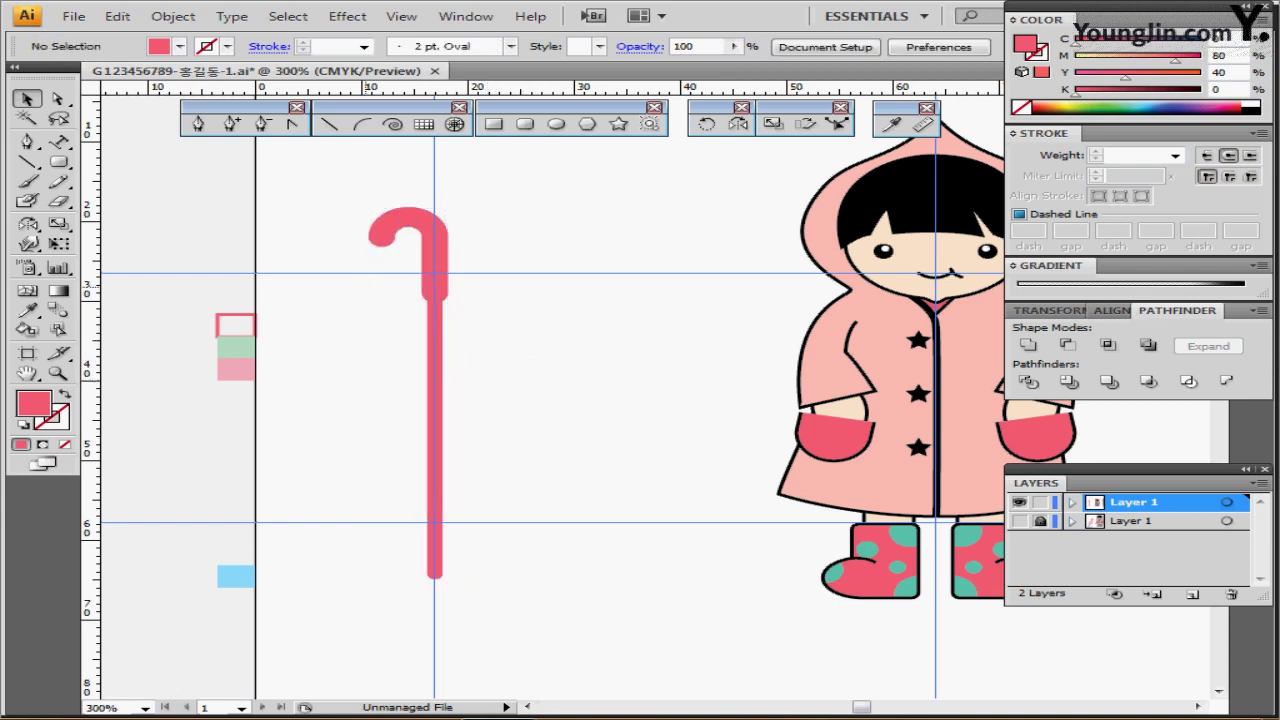
- Create a 17 mm by 29 mm rectangle over the shaft with the default white fill and black 1 pt stroke
key("d")
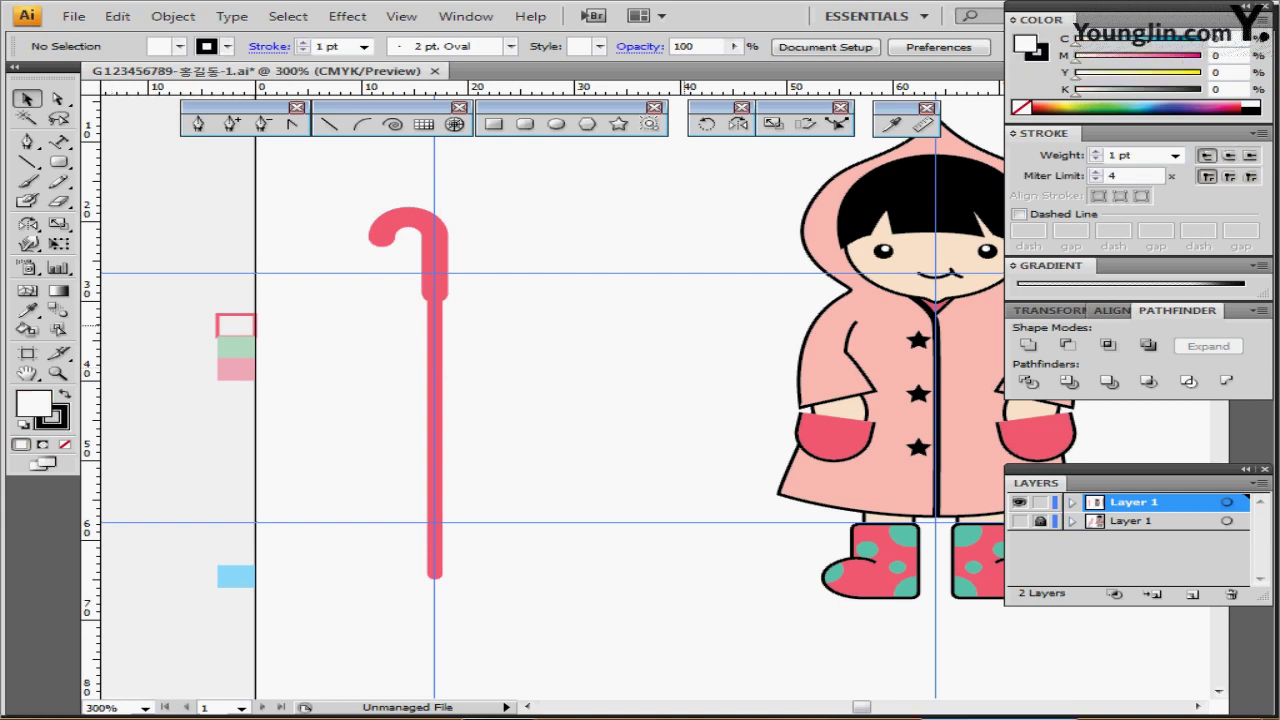
key("m")
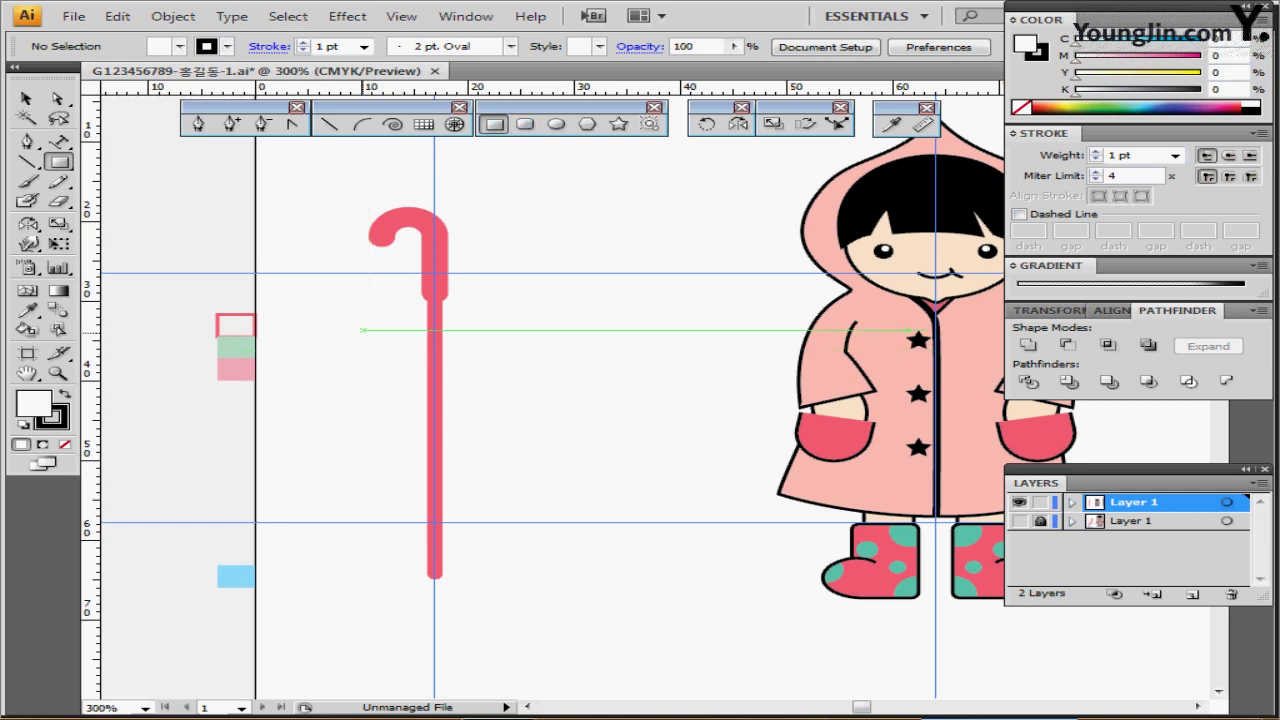
left_click(363, 330)
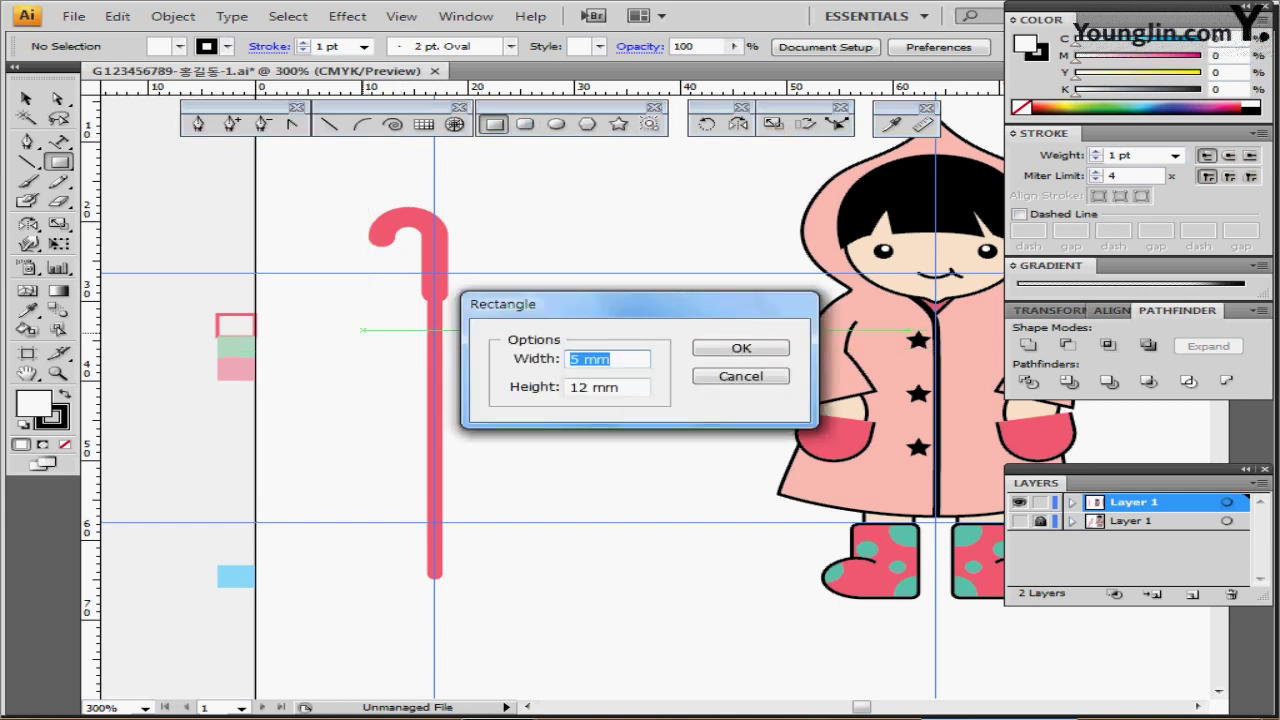
type("17")
key("Tab")
type("29")
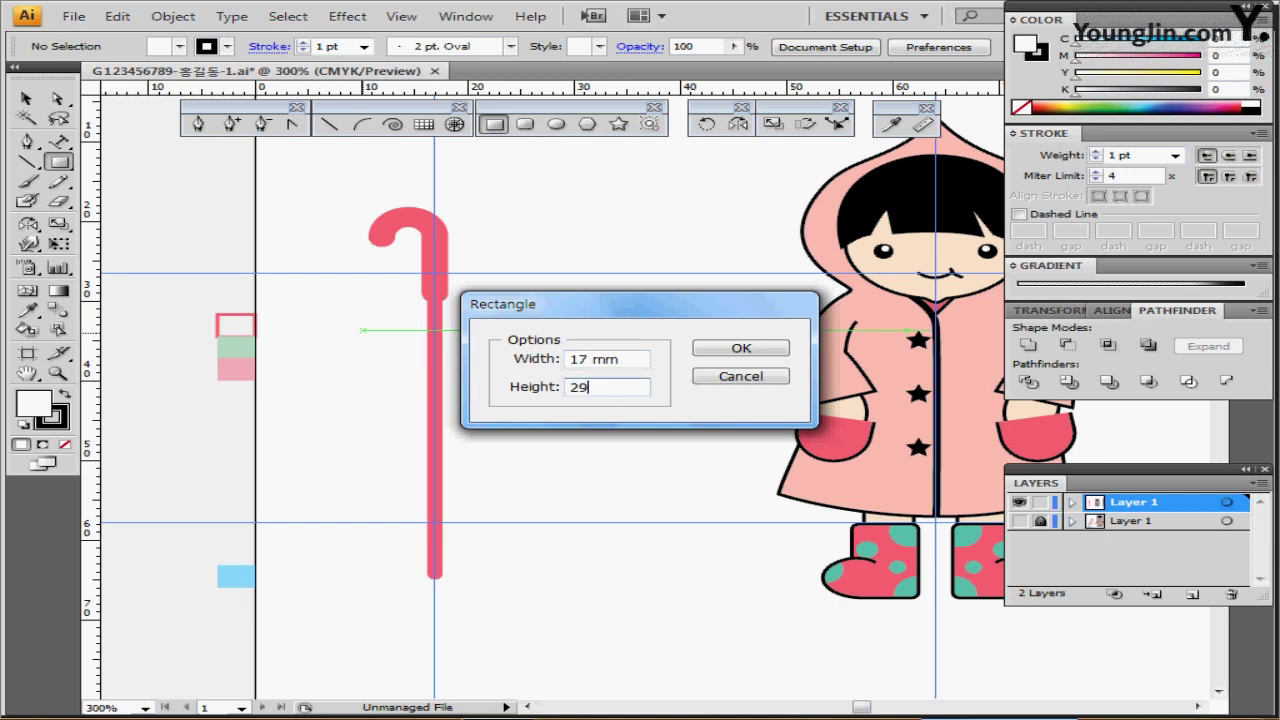
key("Return")
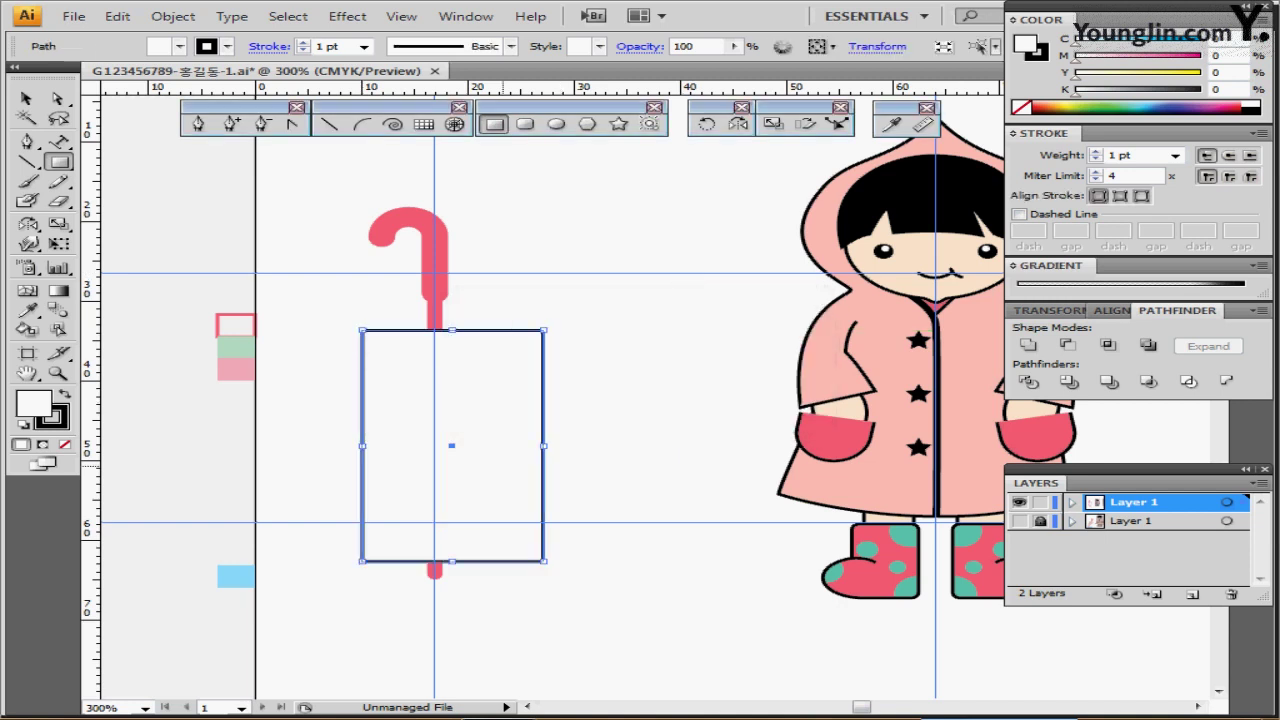
- Move the rectangle to centre it horizontally on the vertical guide, leaving the shaft's lower tip exposed
left_click_drag(494, 470, 478, 458)
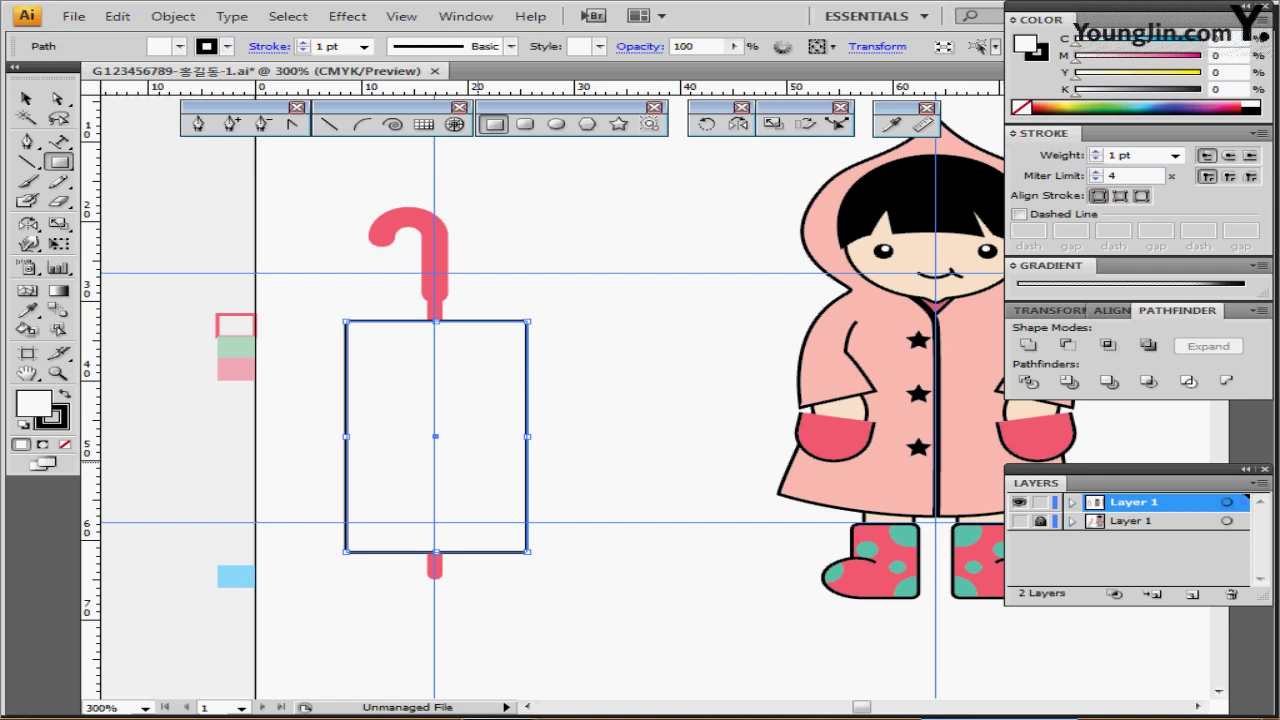
left_click_drag(478, 461, 478, 464)
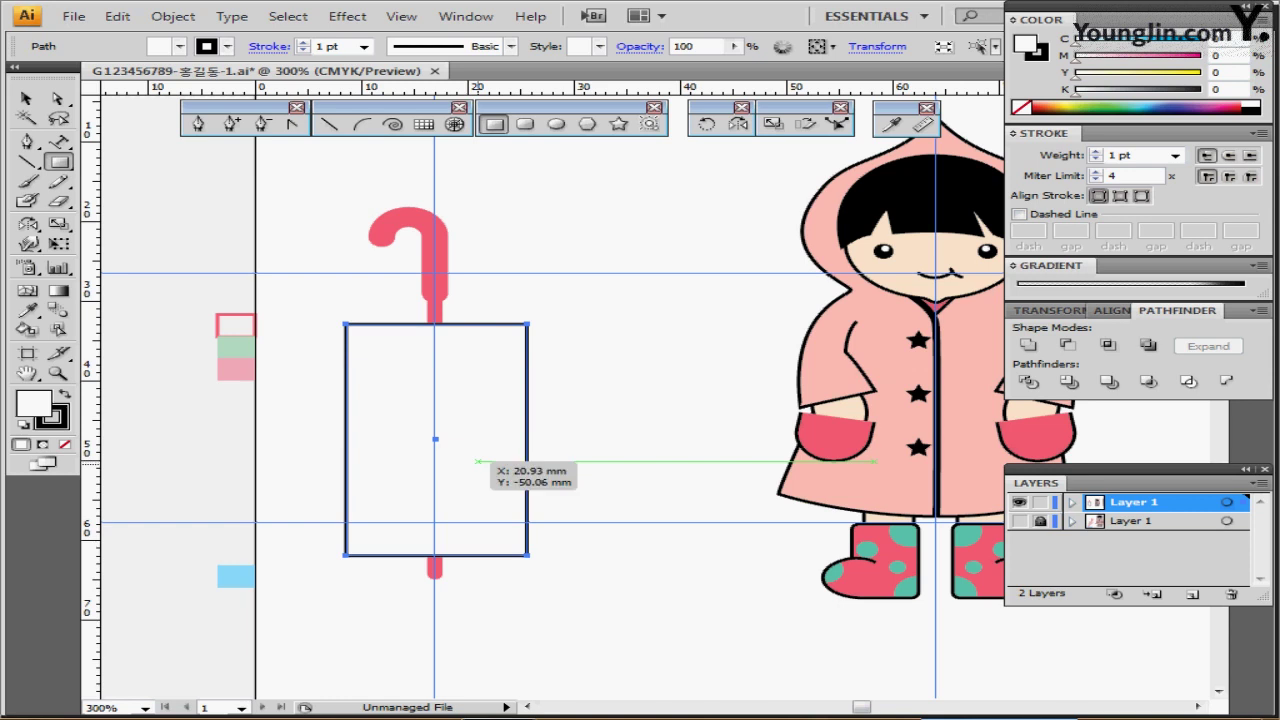
- Select the rectangle and the shaft together and nudge them down slightly below the handle
left_click(27, 99)
mouse_move(365, 588)
left_mouse_down()
mouse_move(395, 568)
mouse_move(440, 565)
left_mouse_up()
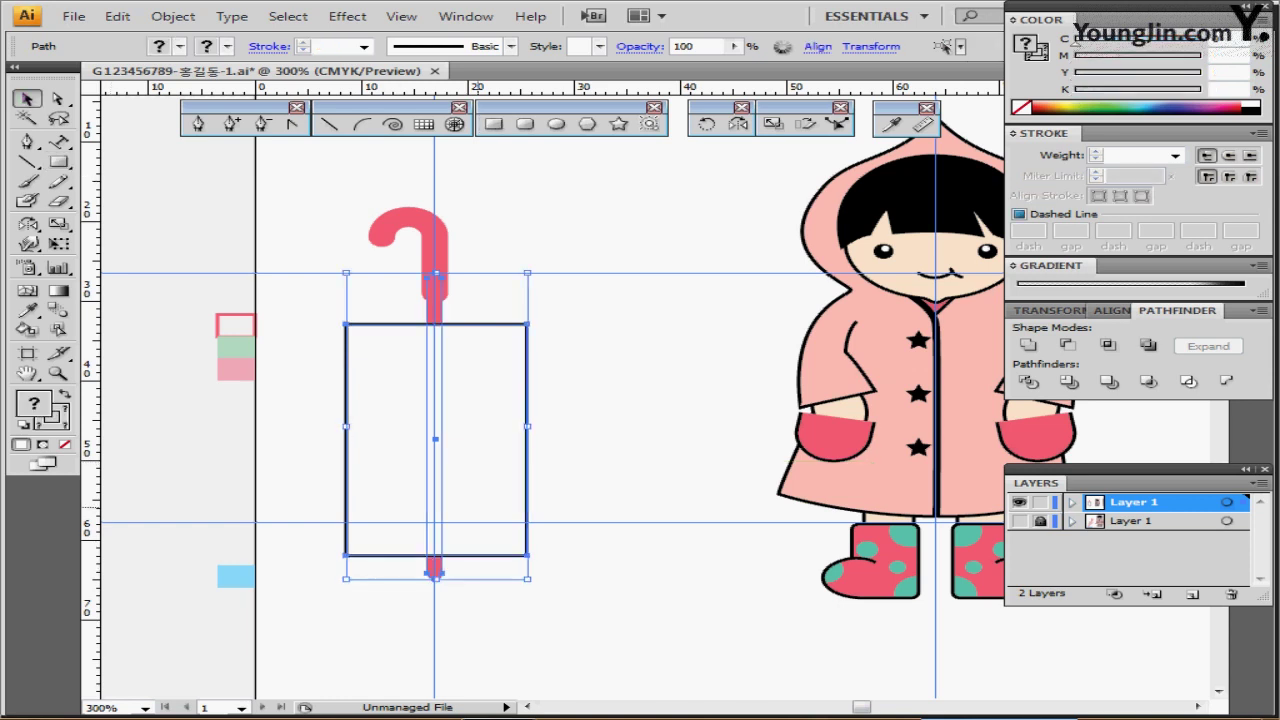
key("Down")
key("Down")
key("Down")
key("Down")
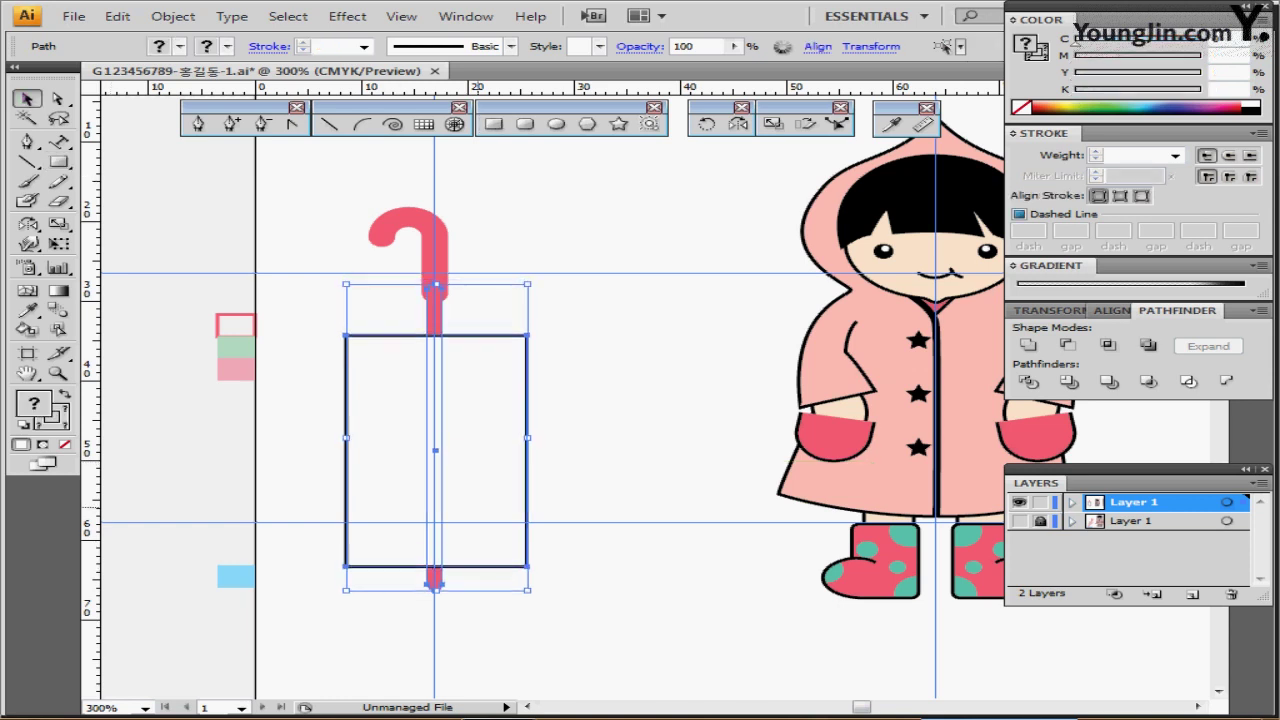
- Draw a vertical line about 37 mm long across the rectangle's left part, overshooting both ends, and copy it about 11.3 mm to the right
left_click(600, 424)
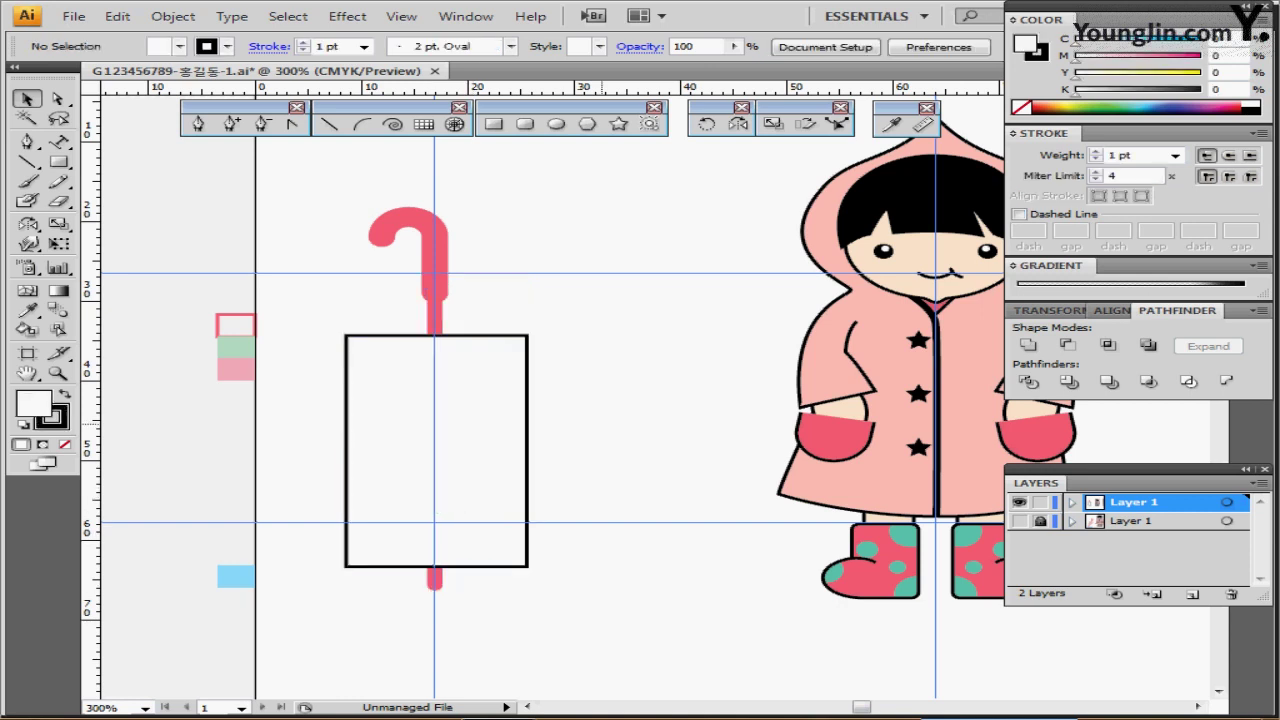
left_click(495, 402)
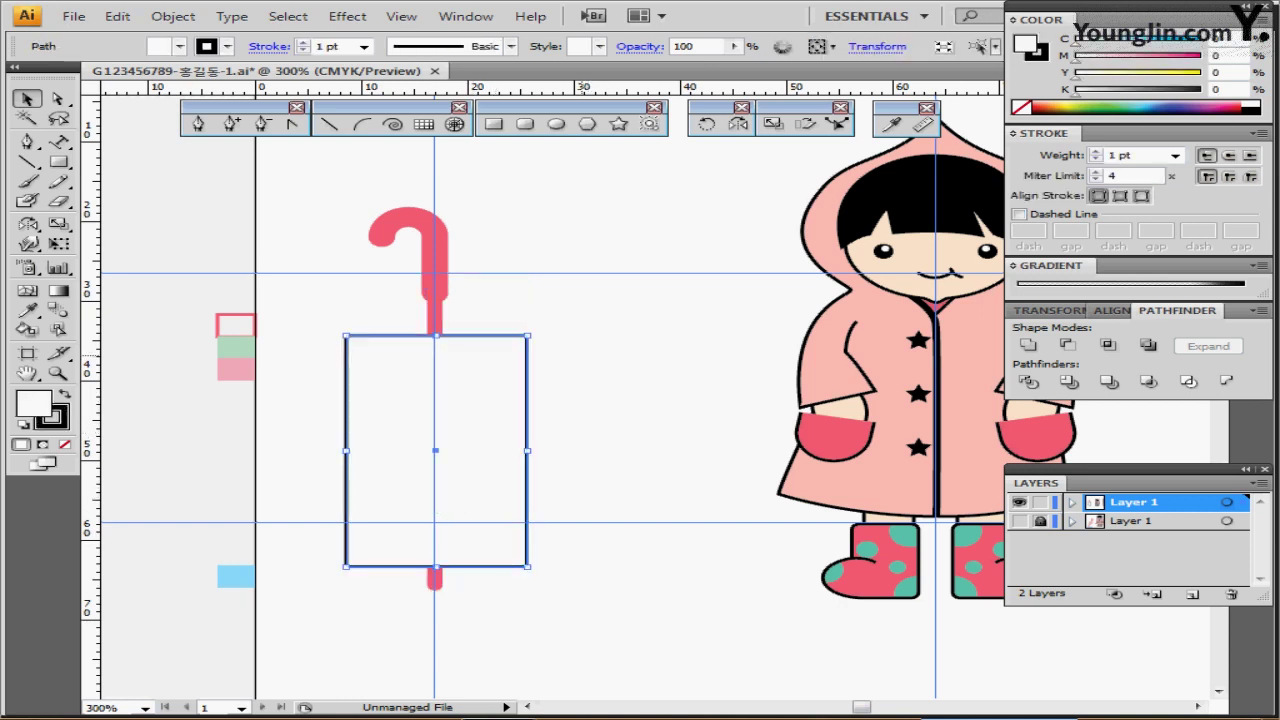
key("ctrl+shift+a")
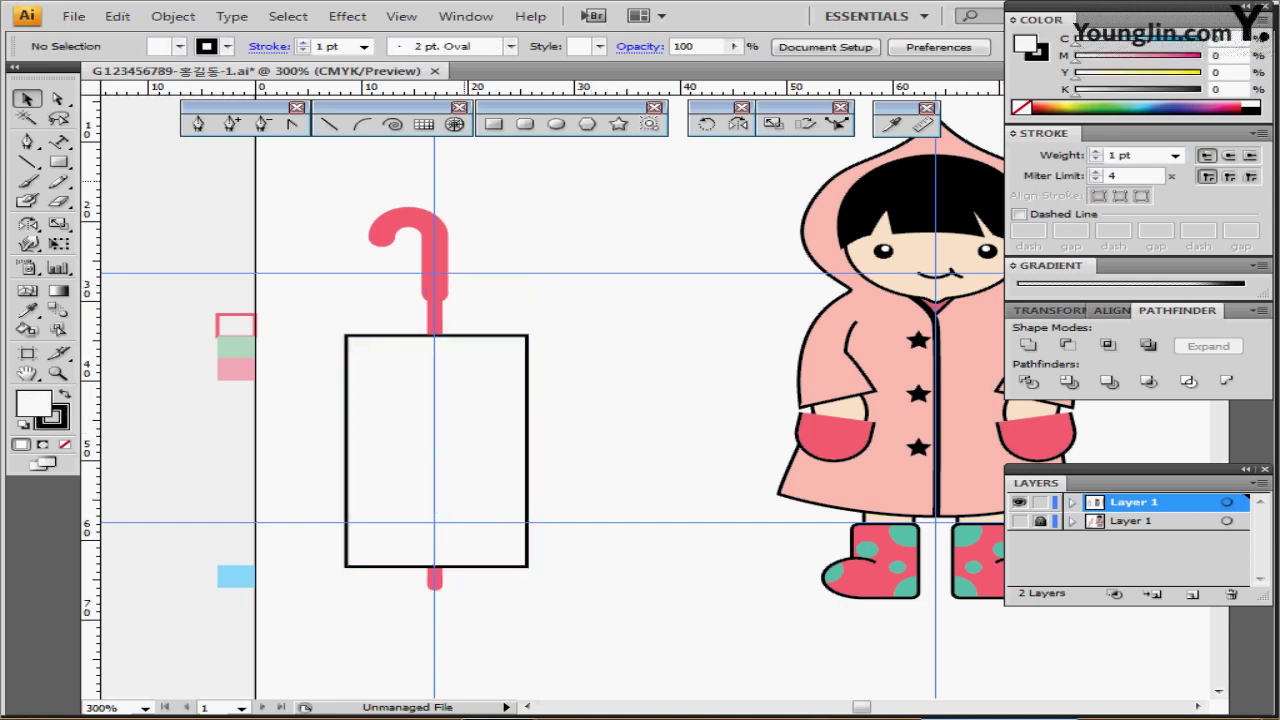
left_click(329, 124)
mouse_move(377, 316)
left_mouse_down()
mouse_move(394, 520)
mouse_move(377, 626)
mouse_move(377, 610)
left_mouse_up()
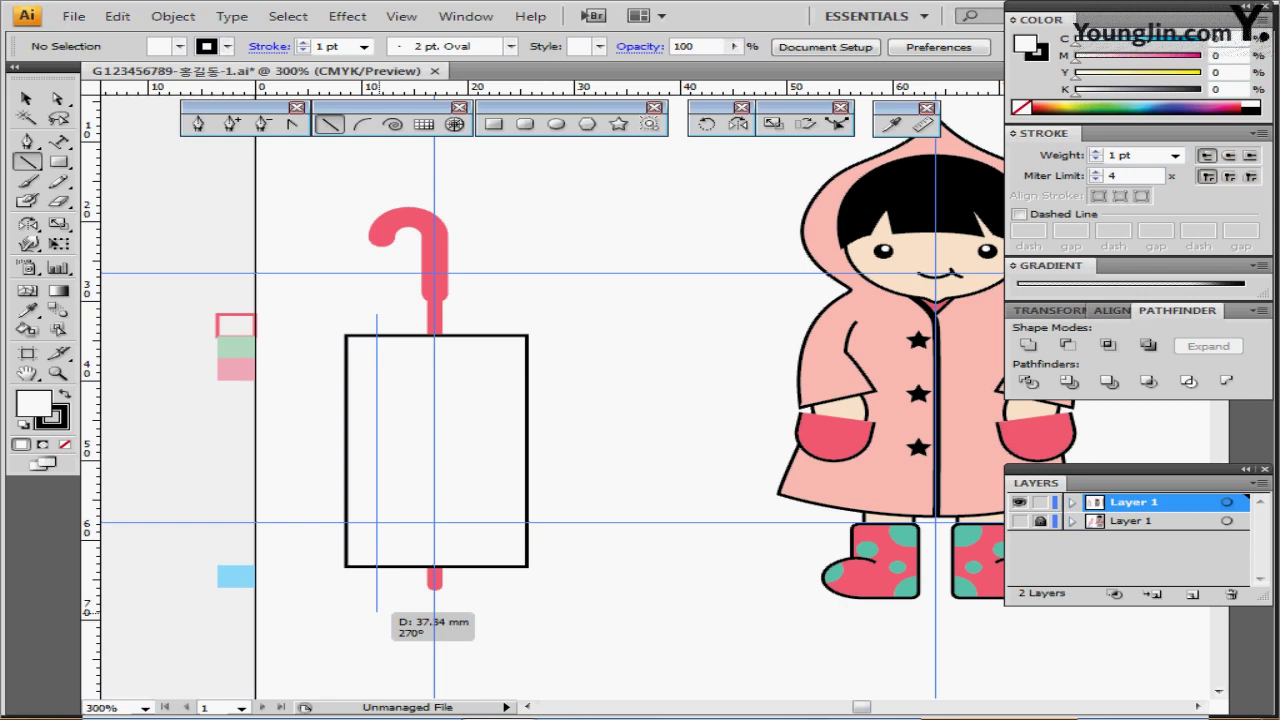
left_click_drag(377, 611, 377, 612)
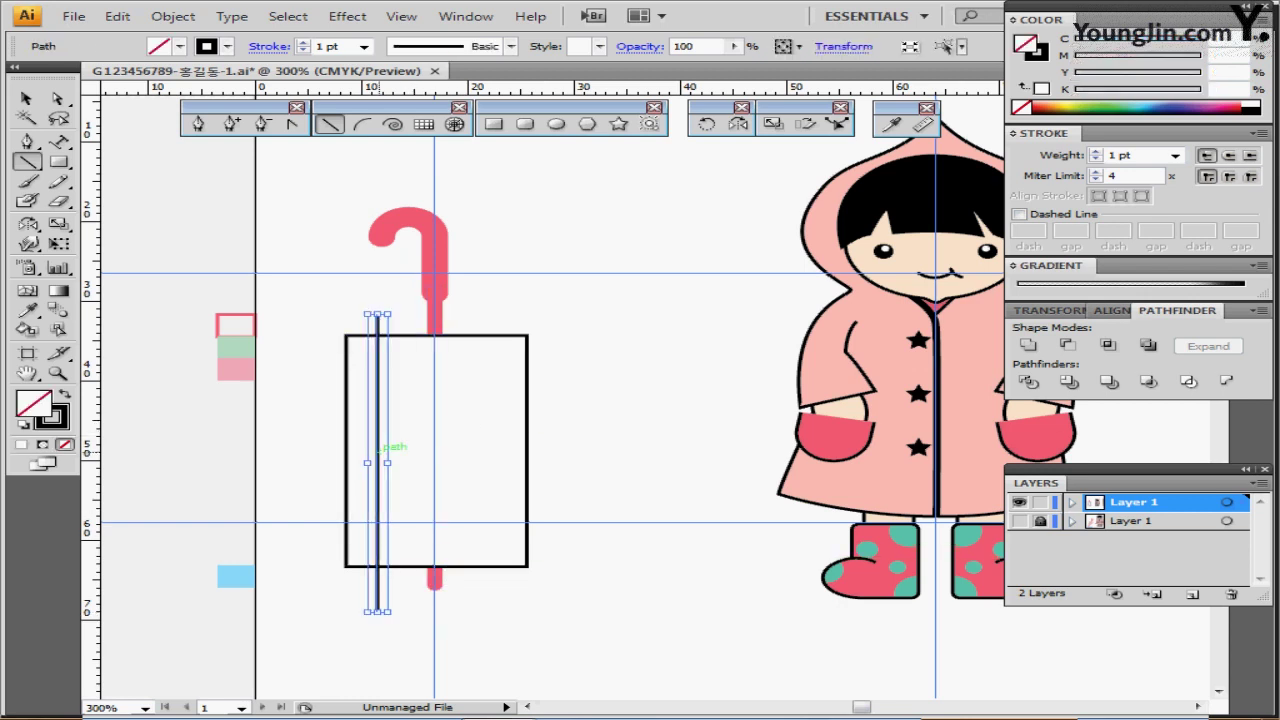
left_click_drag(378, 458, 497, 458)
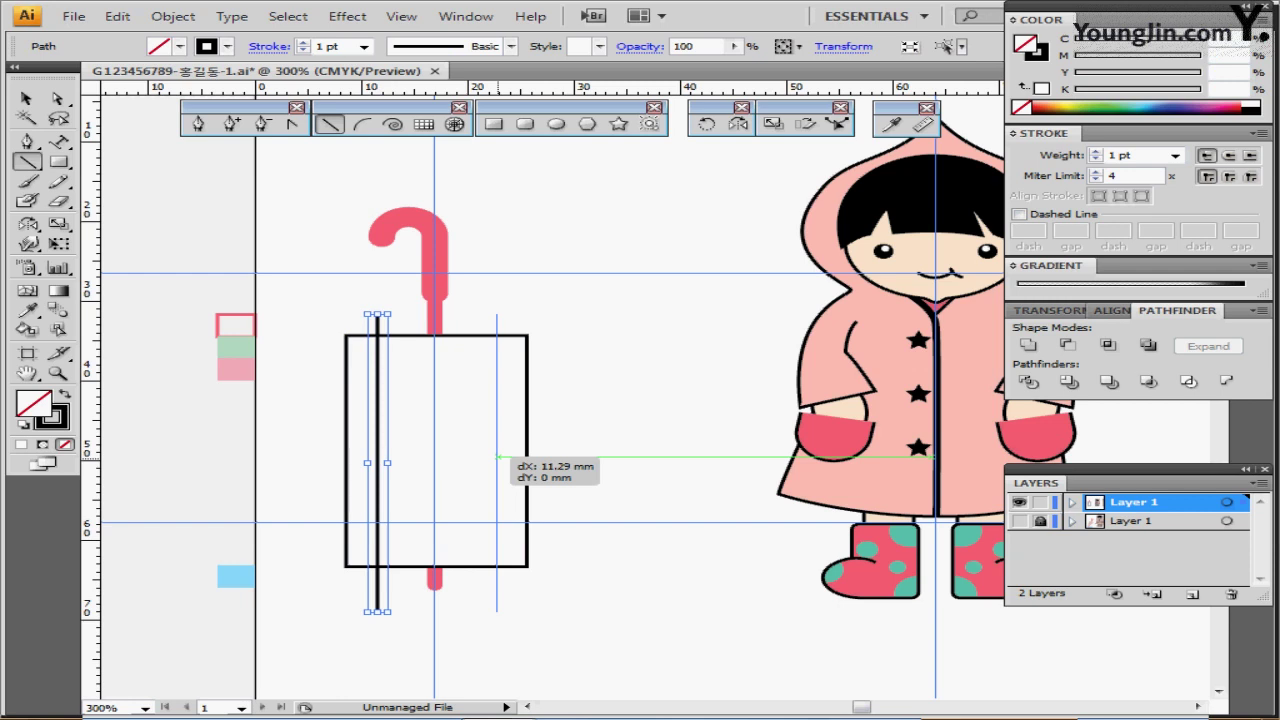
left_click_drag(497, 458, 497, 458)
- Blend the two vertical lines using Specified Steps spacing with 3 steps
left_click(379, 315, "ctrl+shift")
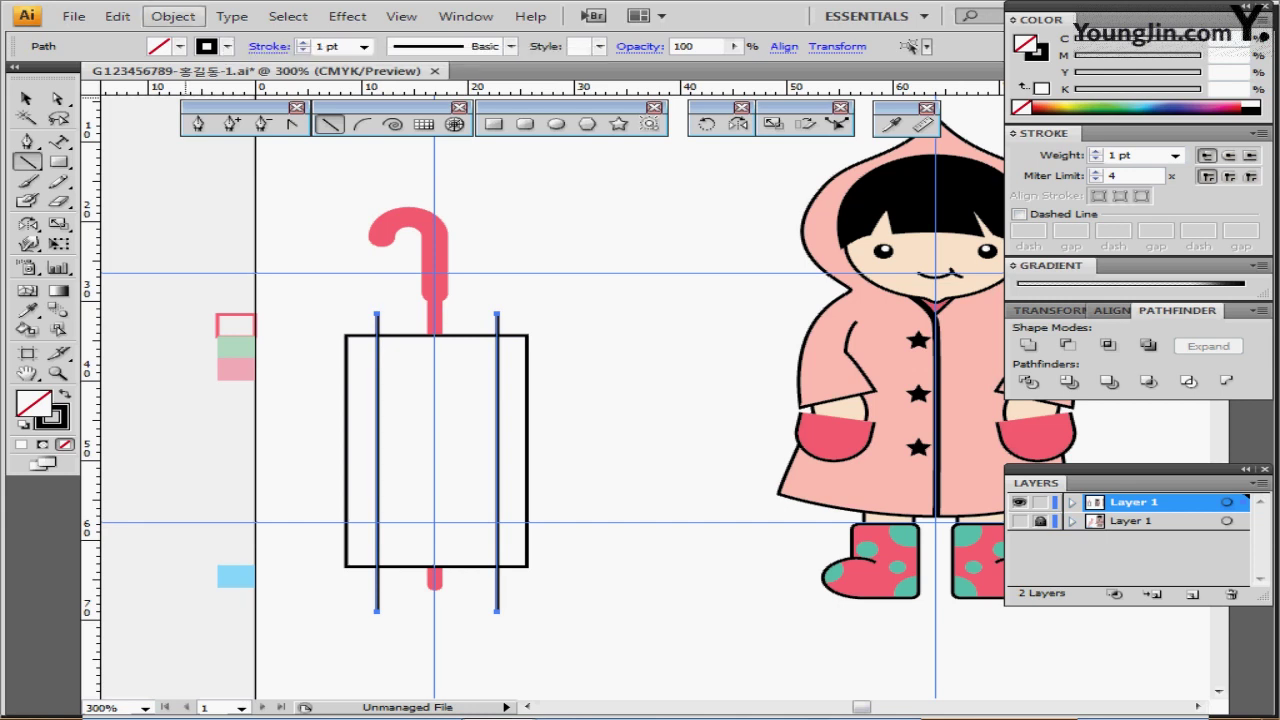
left_click(173, 16)
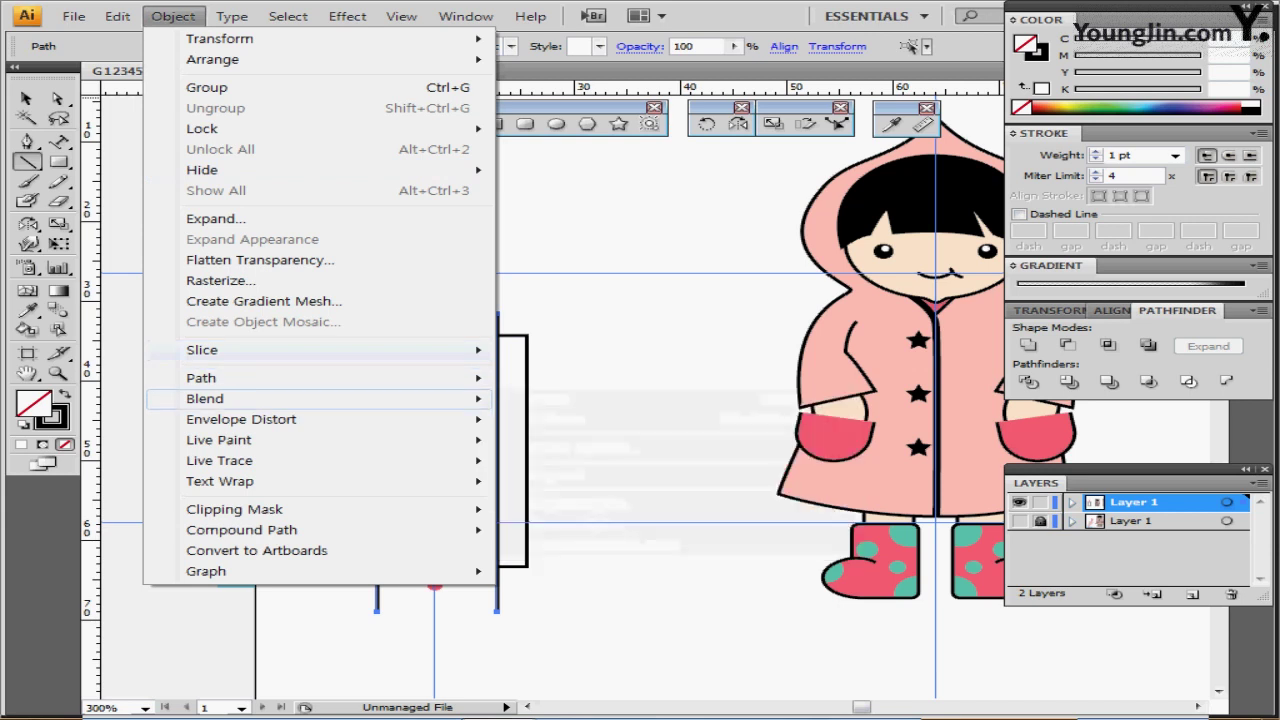
mouse_move(205, 398)
left_click(550, 398)
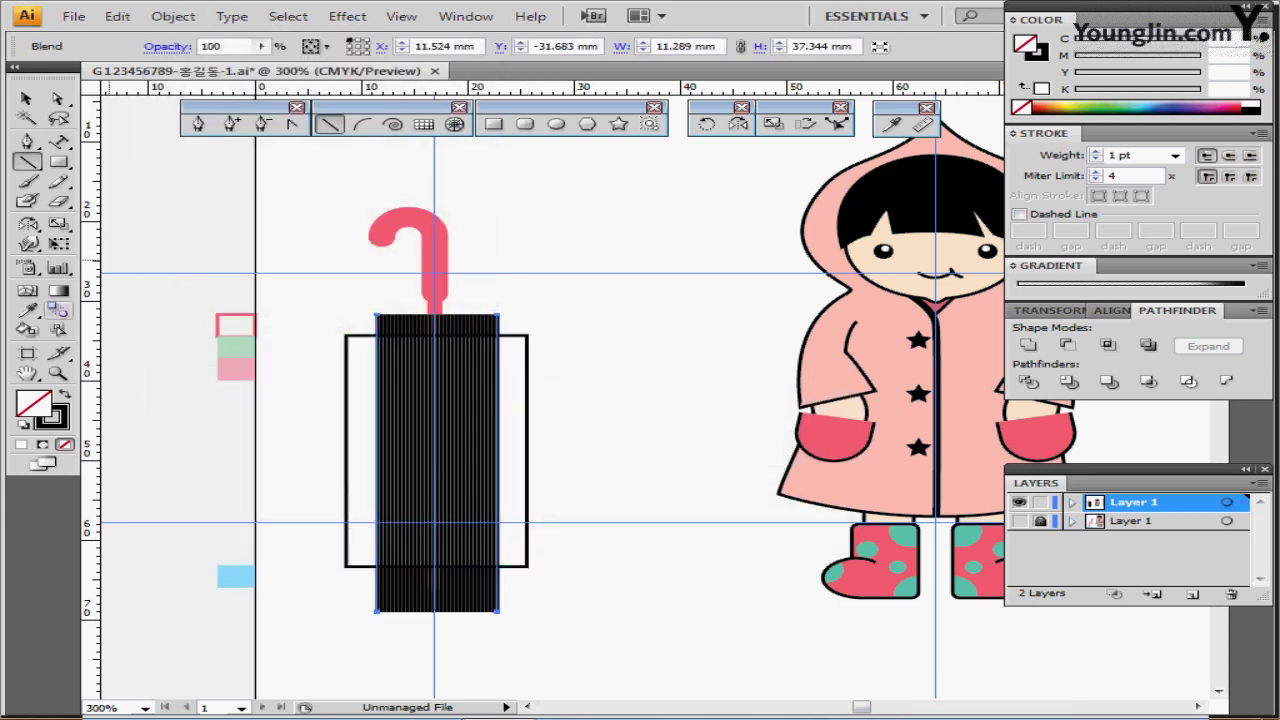
double_click(58, 310)
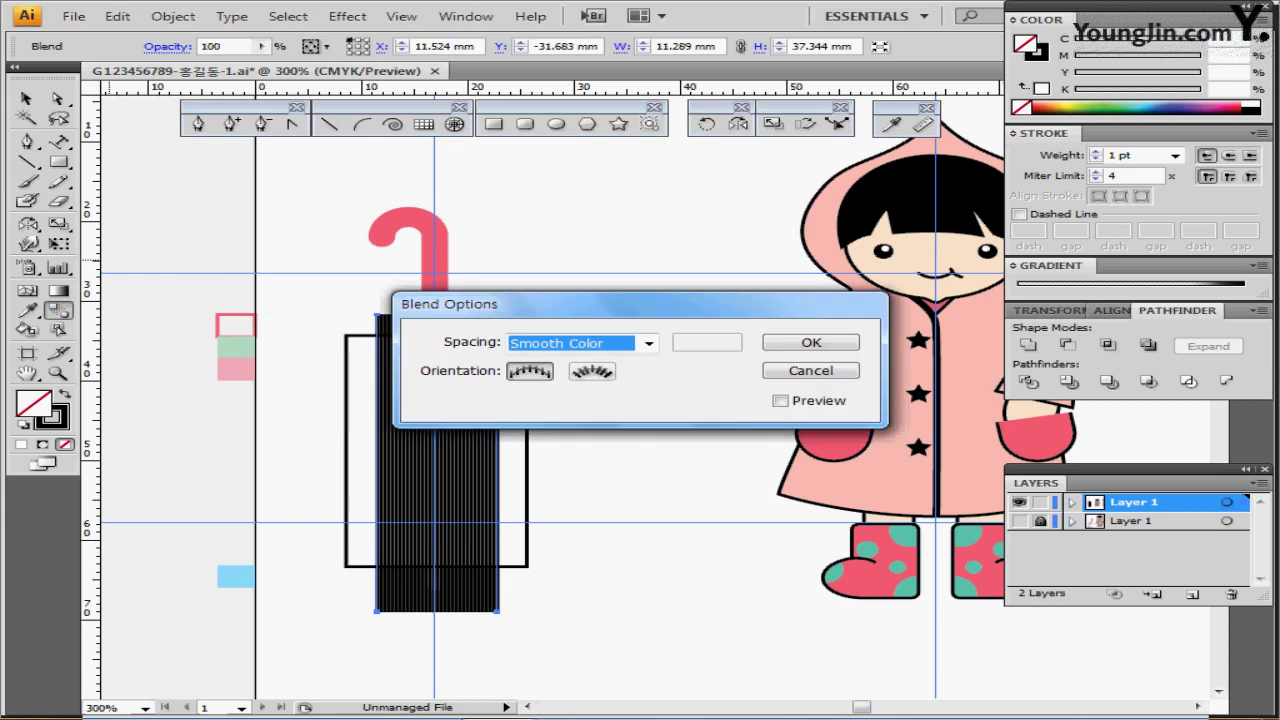
left_click_drag(600, 304, 676, 297)
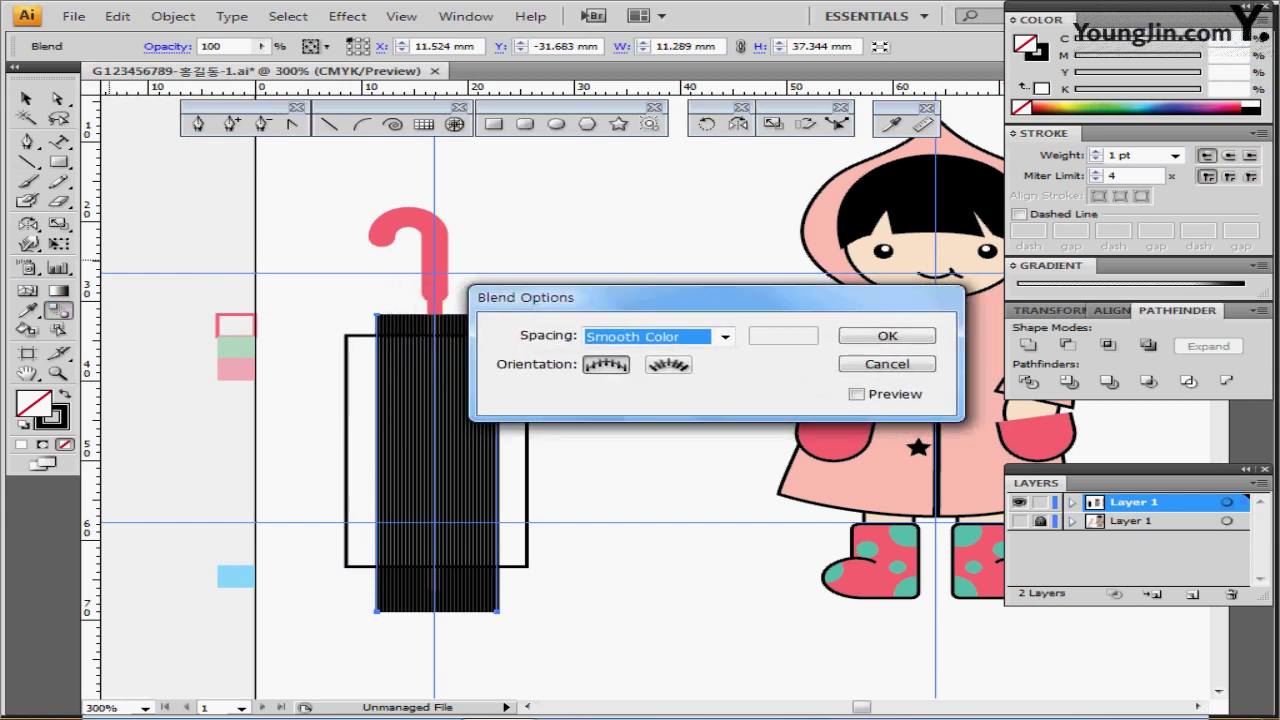
left_click(725, 337)
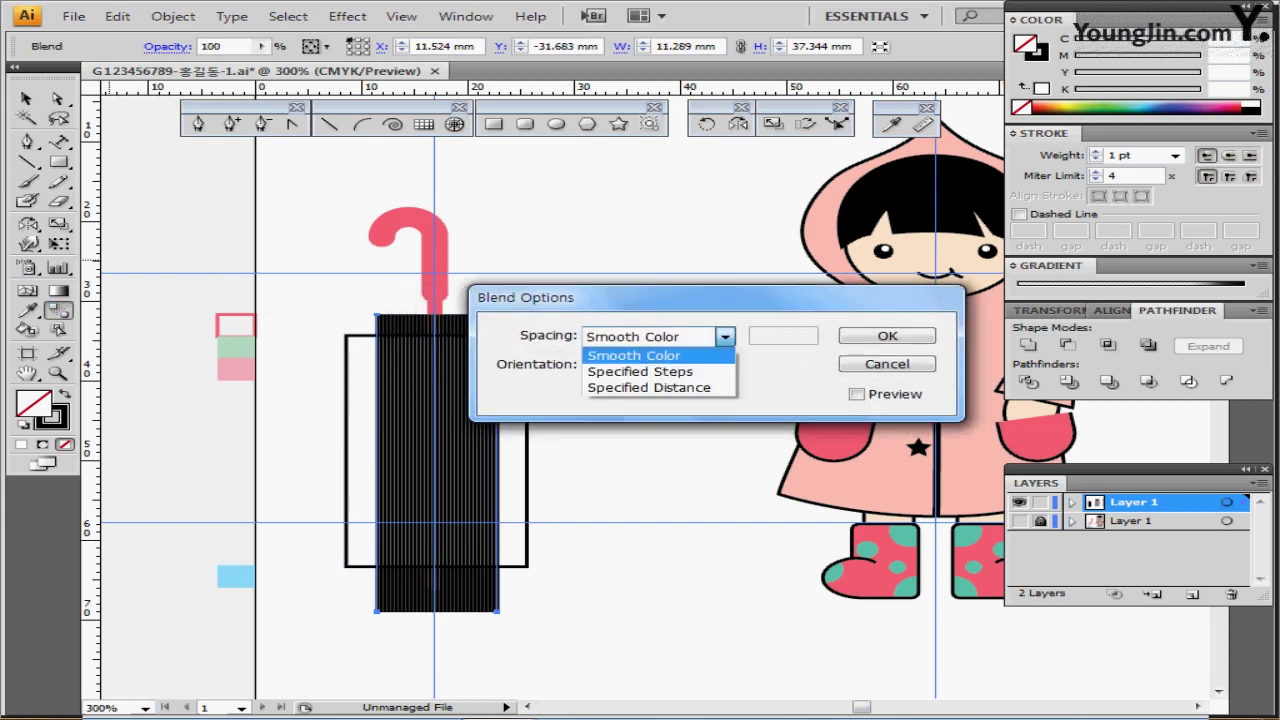
left_click(640, 371)
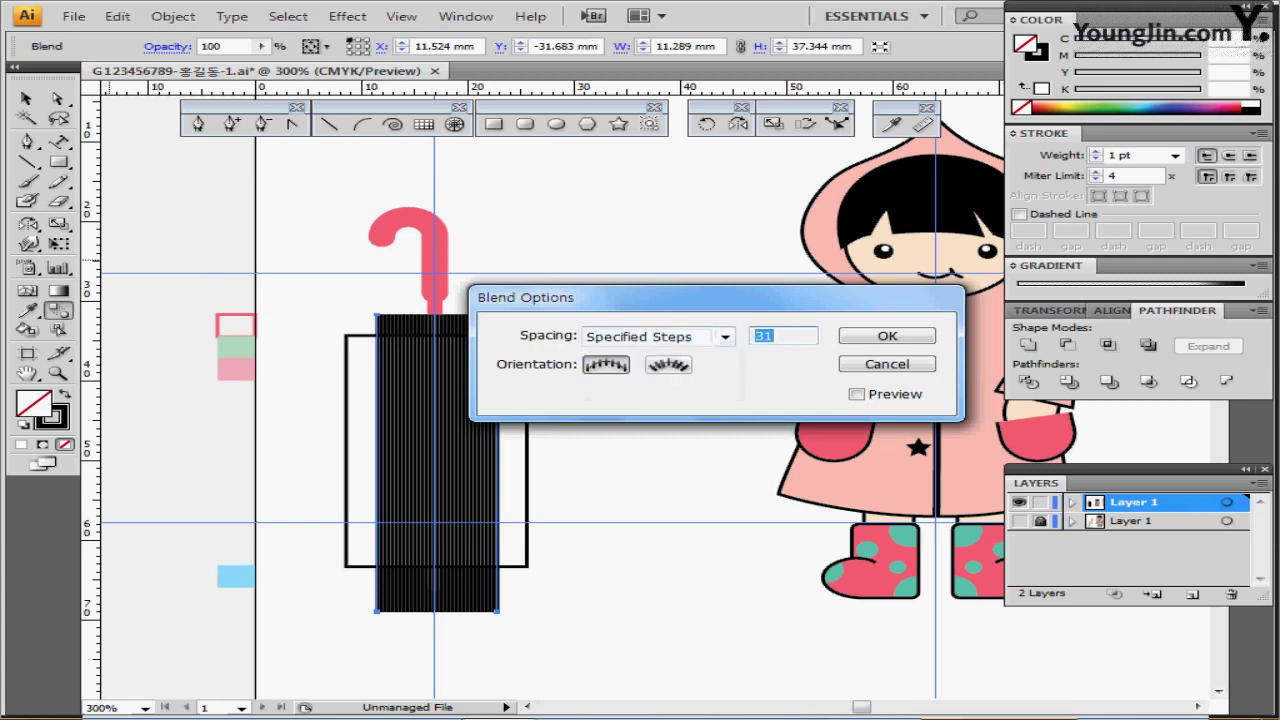
type("3")
key("Return")
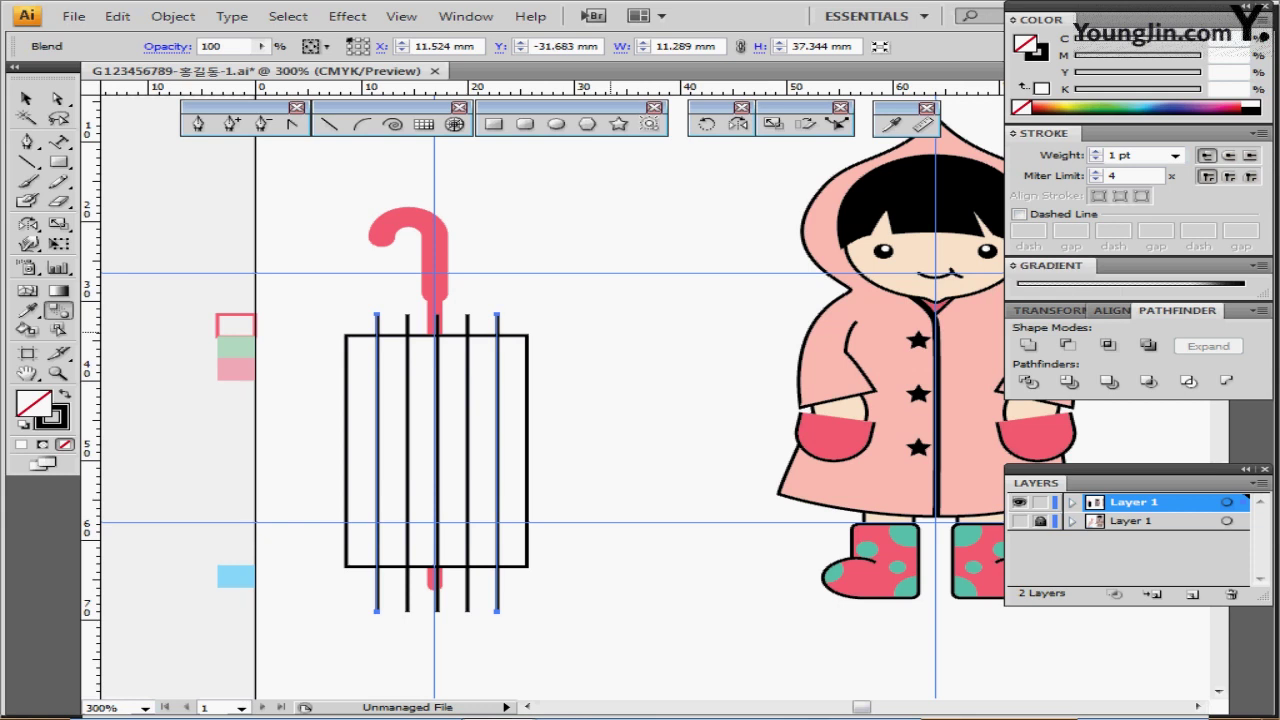
- Expand the line blend and align the lines with the rectangle by their horizontal centres
left_click(173, 16)
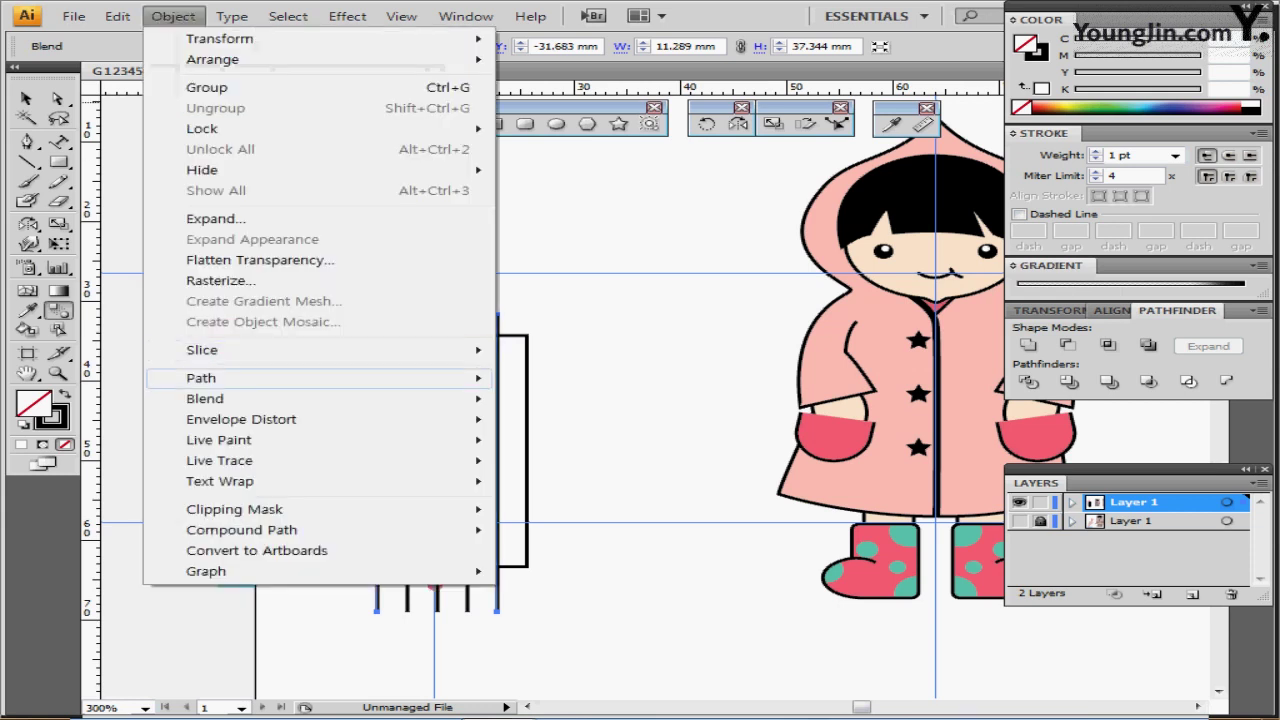
mouse_move(200, 398)
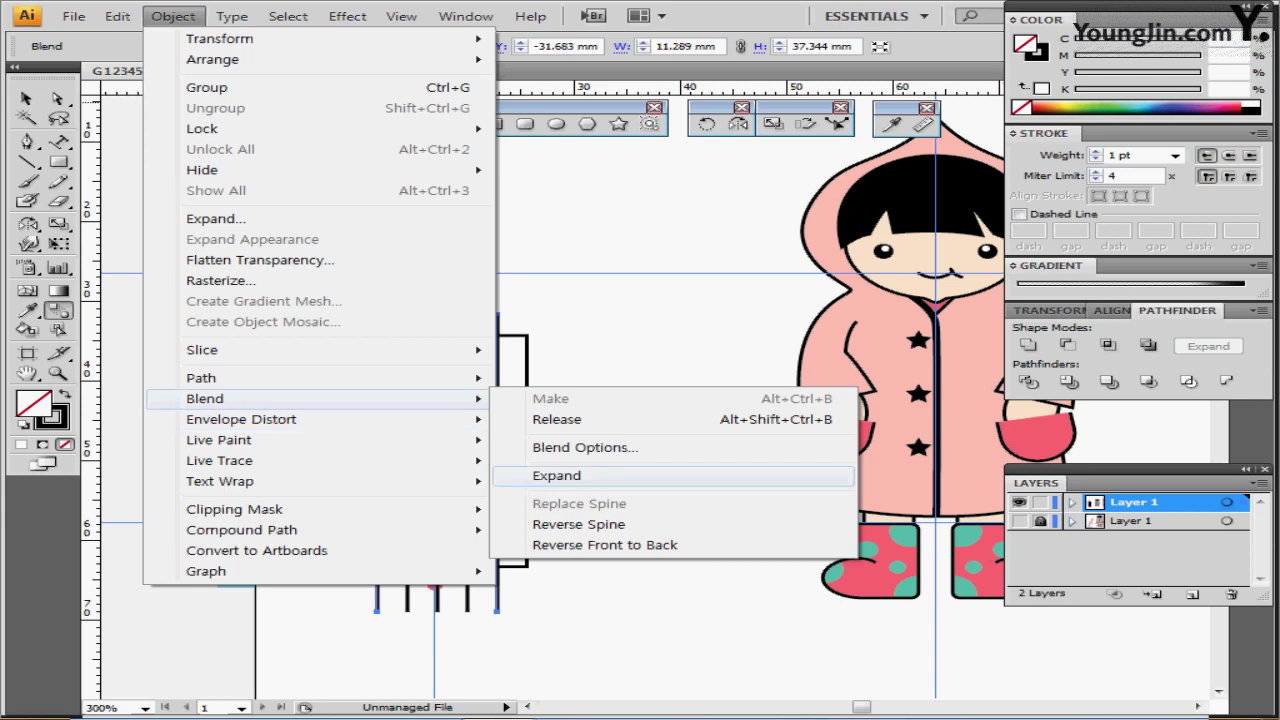
left_click(556, 475)
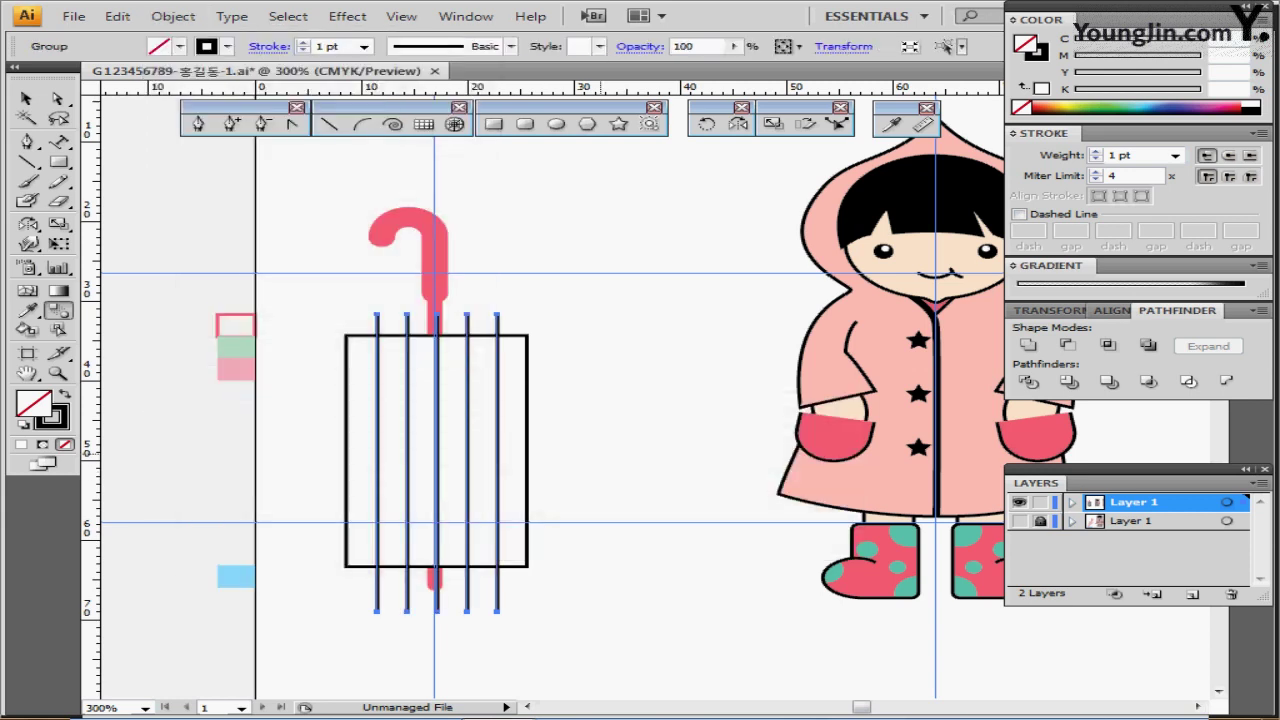
left_click_drag(572, 434, 497, 450)
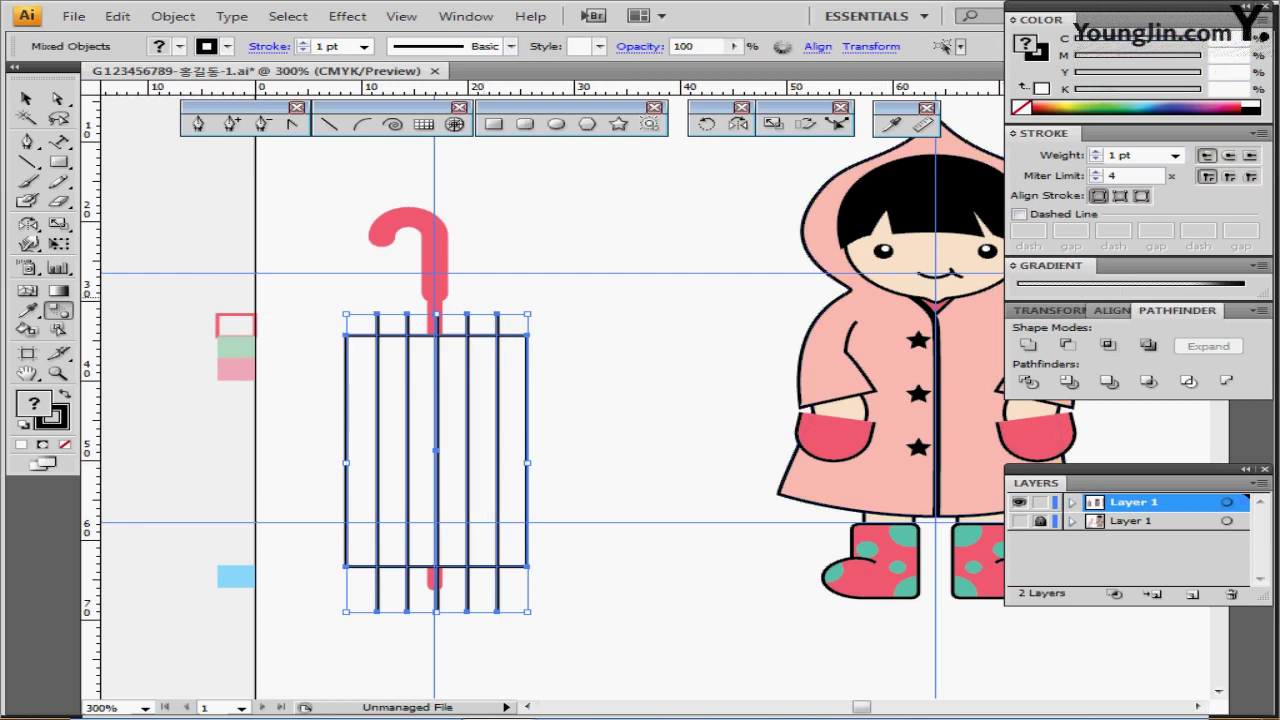
left_click(1111, 311)
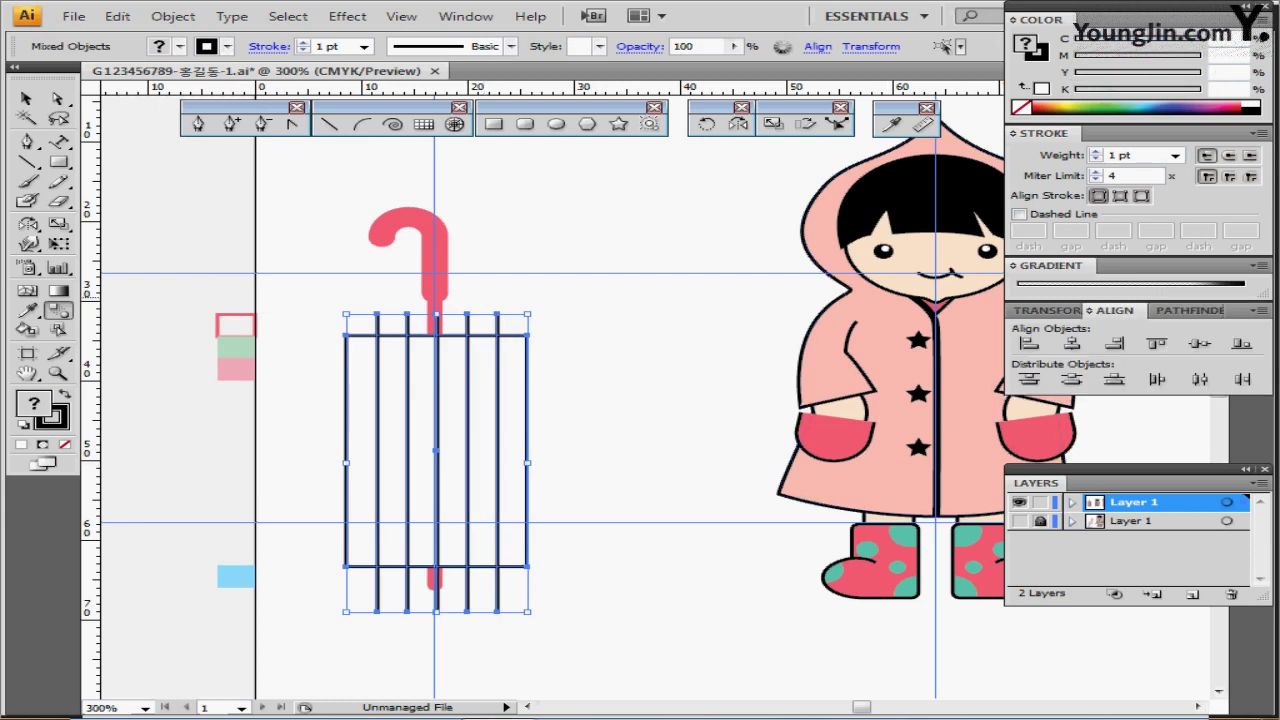
left_click(1071, 343)
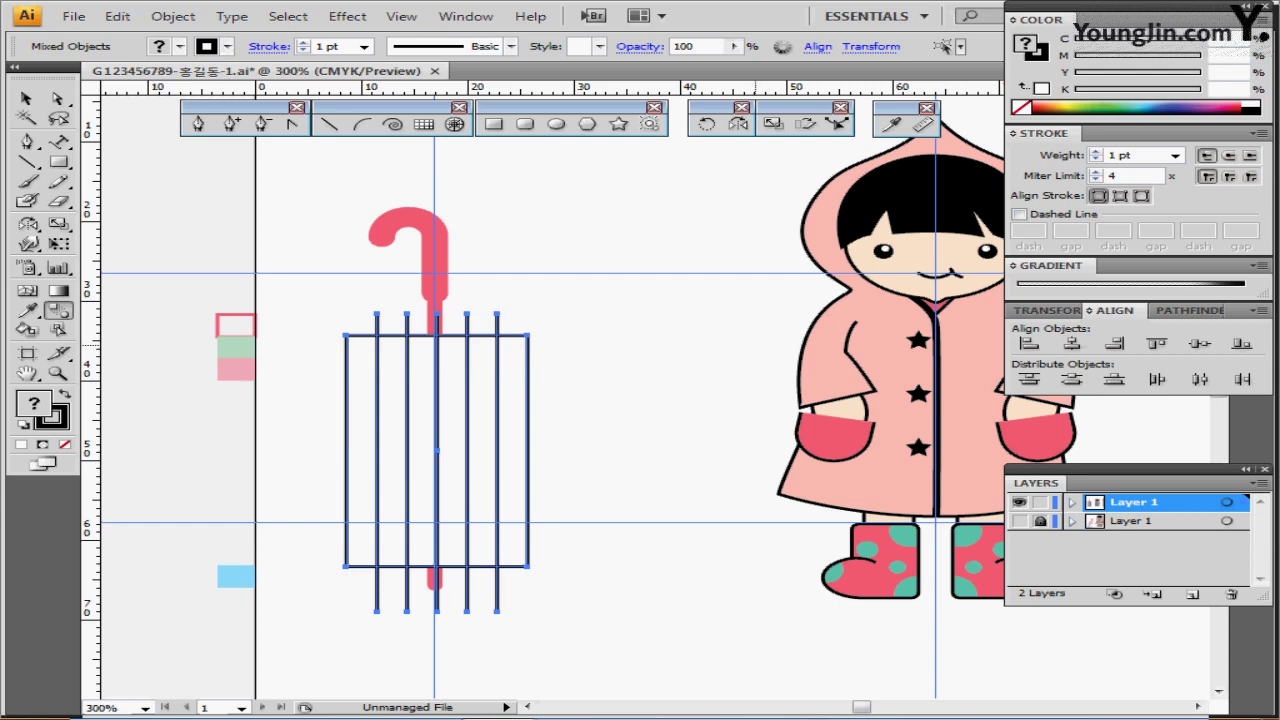
- Nudge the rectangle and lines together slightly left so the middle line sits on the vertical guide
key("v")
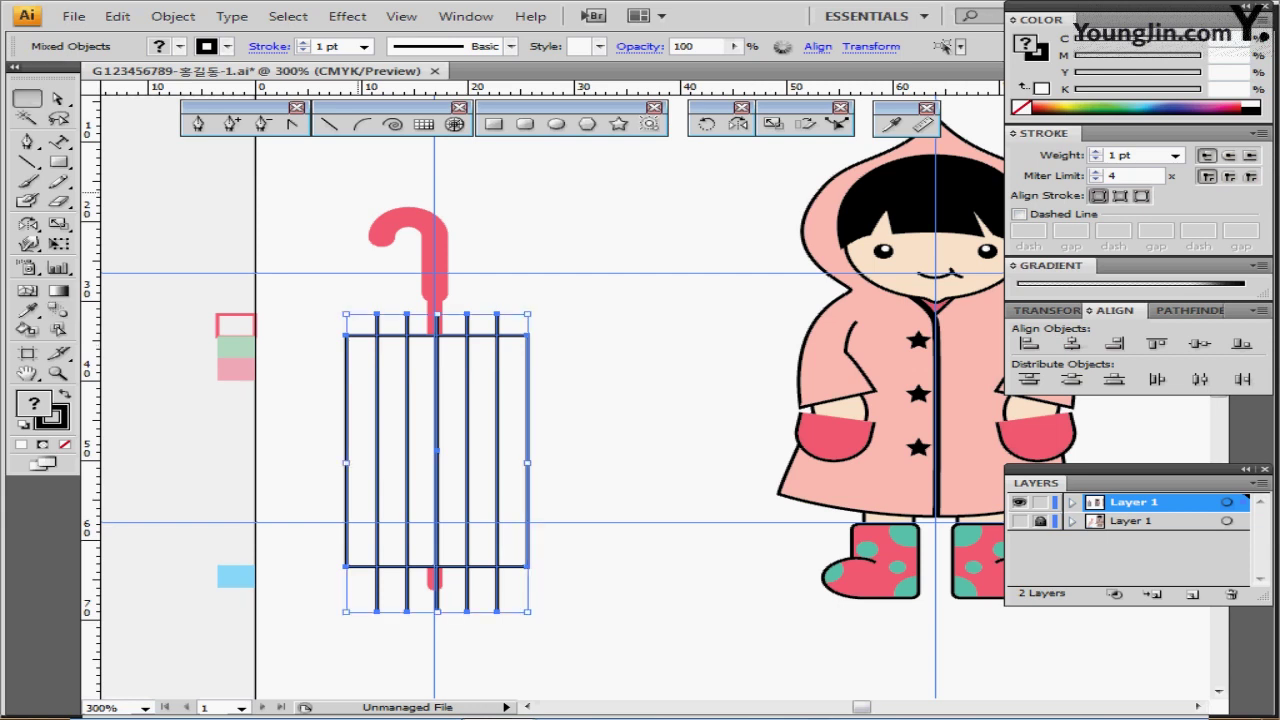
key("Left")
key("Left")
key("Left")
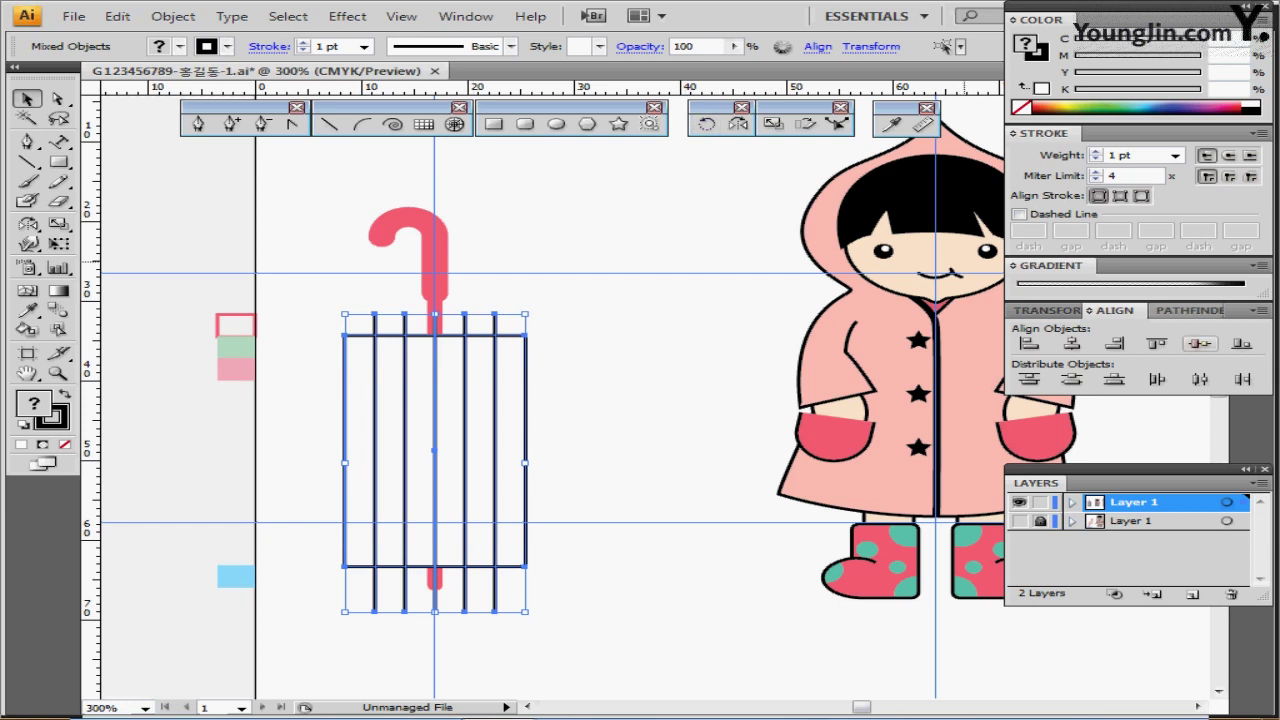
- Divide the rectangle along the five lines into separate vertical strips
left_click(1188, 311)
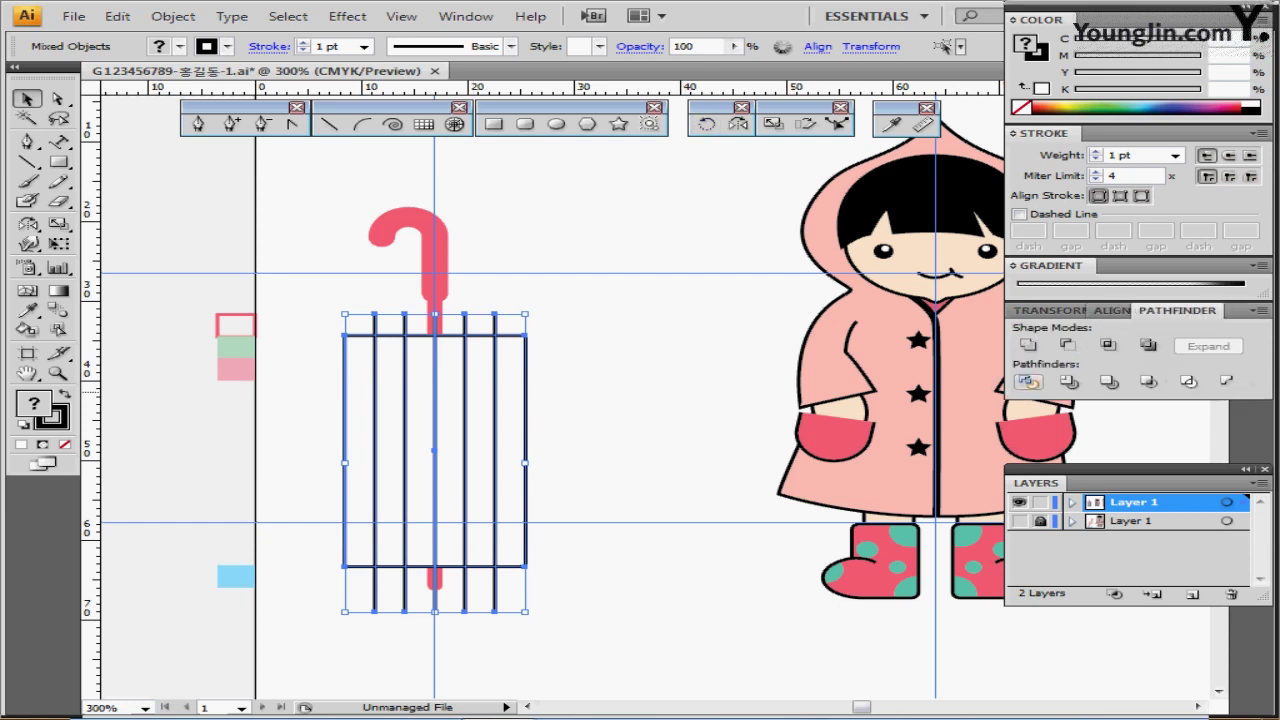
left_click(1029, 381)
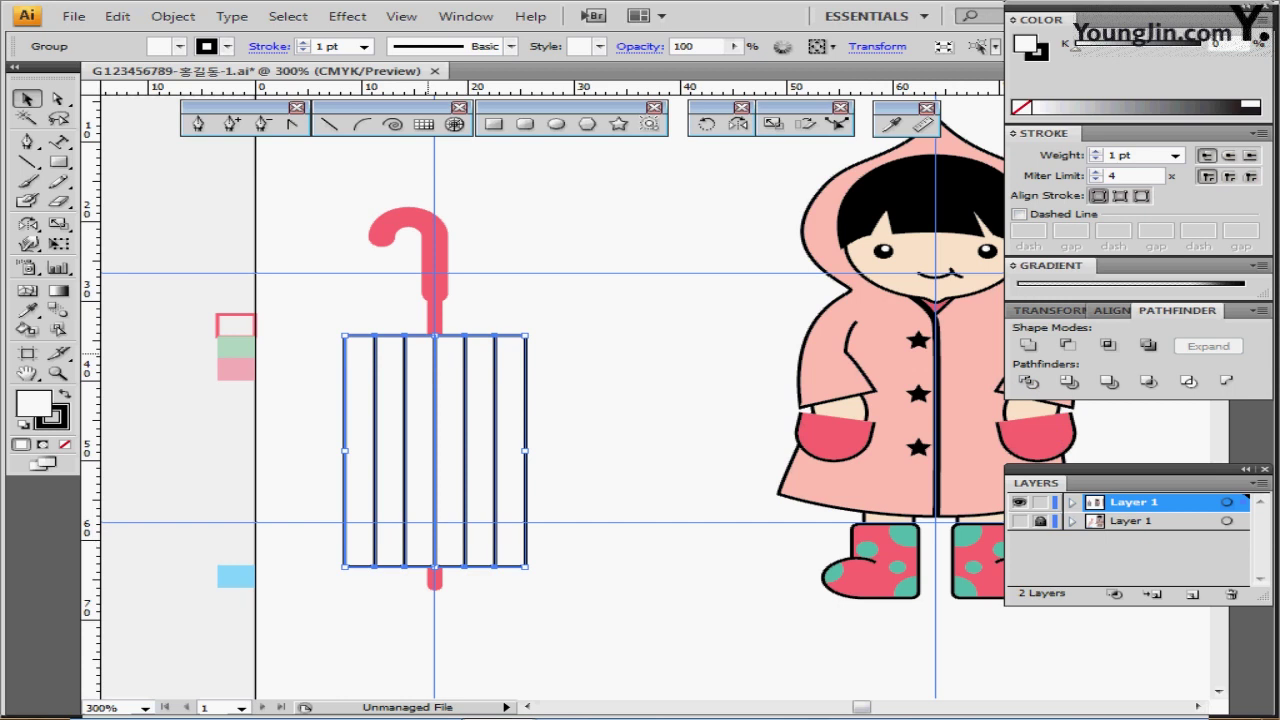
key("ctrl+shift+g")
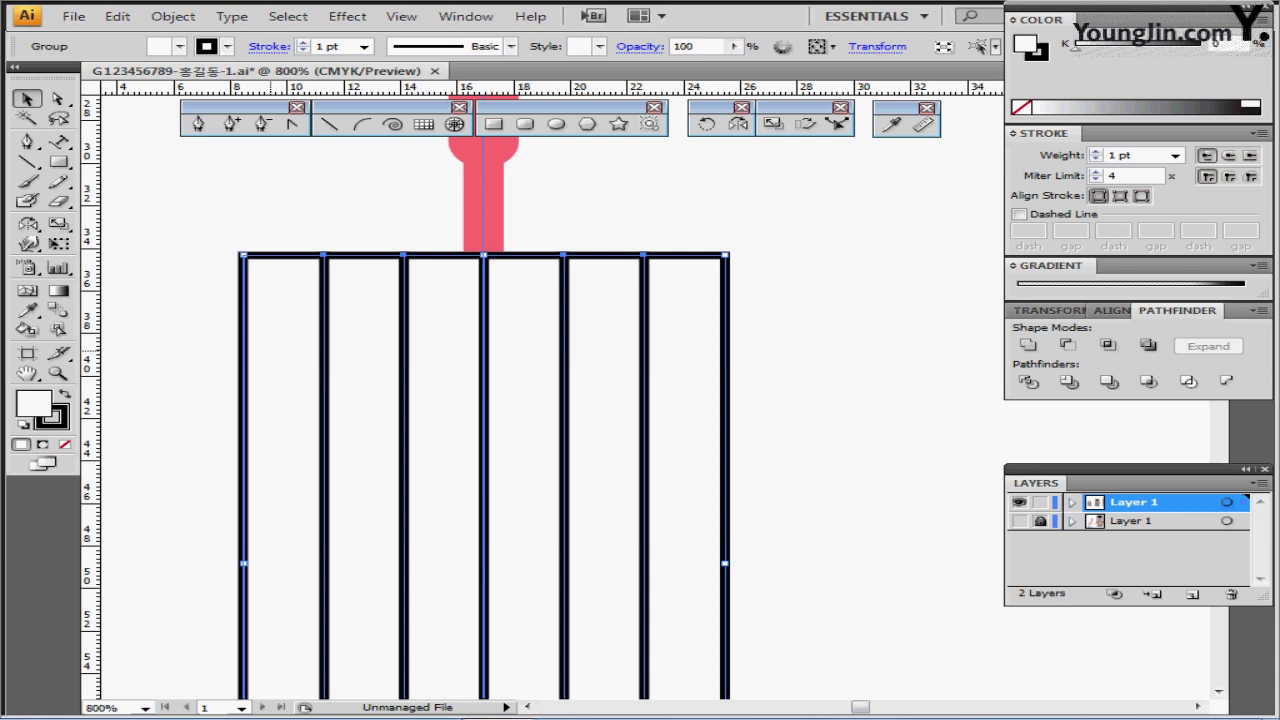
- In Outline view, draw a circle about 3 mm wide centred on the leftmost strip's top edge and copy it onto the rightmost strip's
key("ctrl+y")
left_click_drag(326, 347, 334, 415)
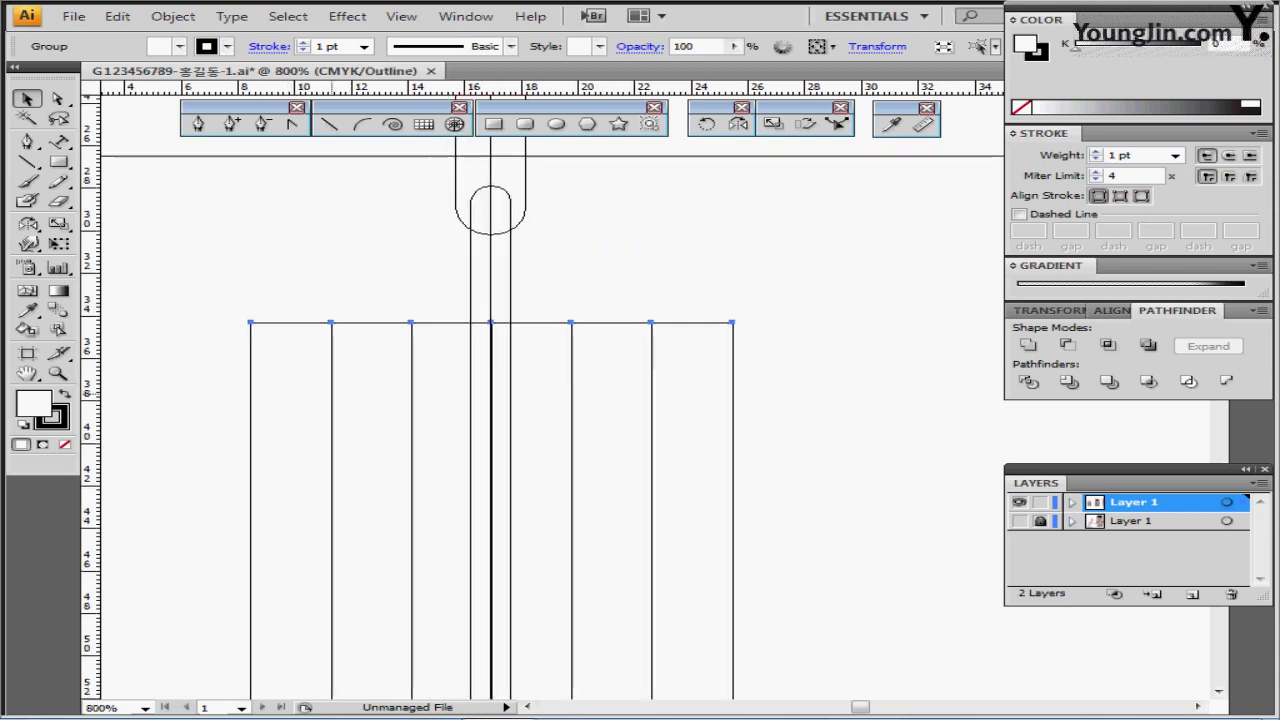
left_click(264, 268)
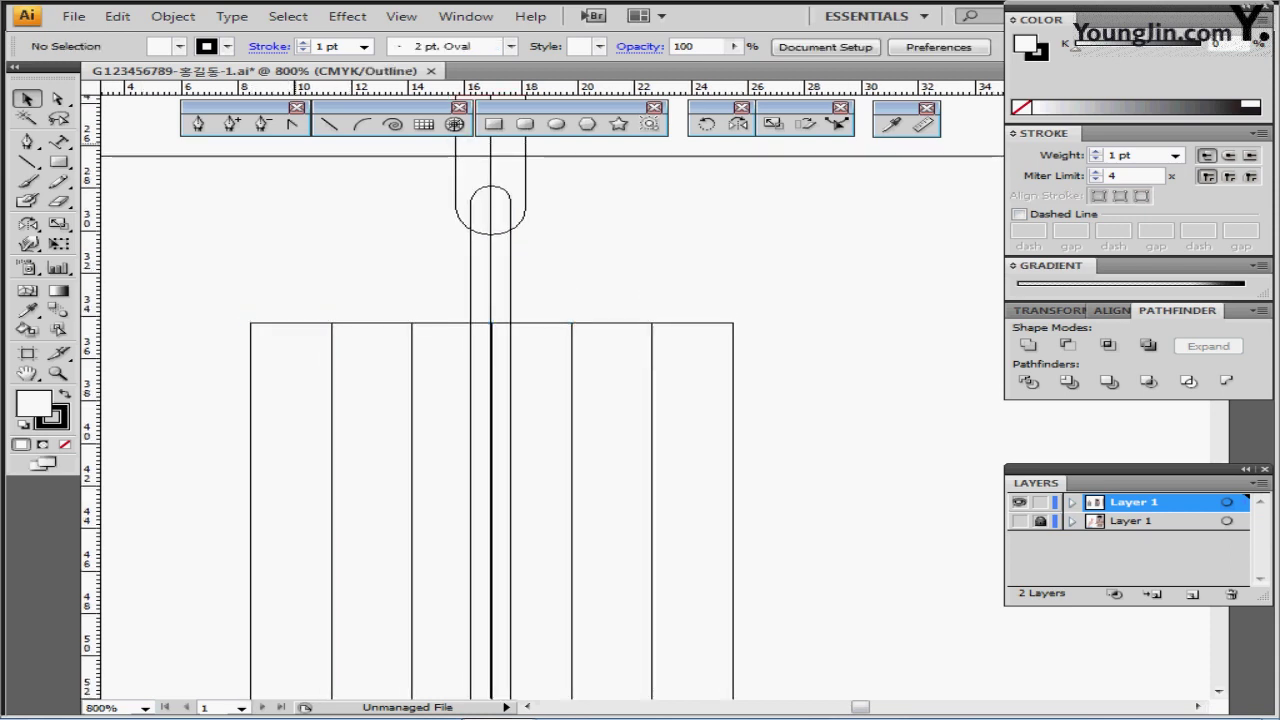
left_click(556, 124)
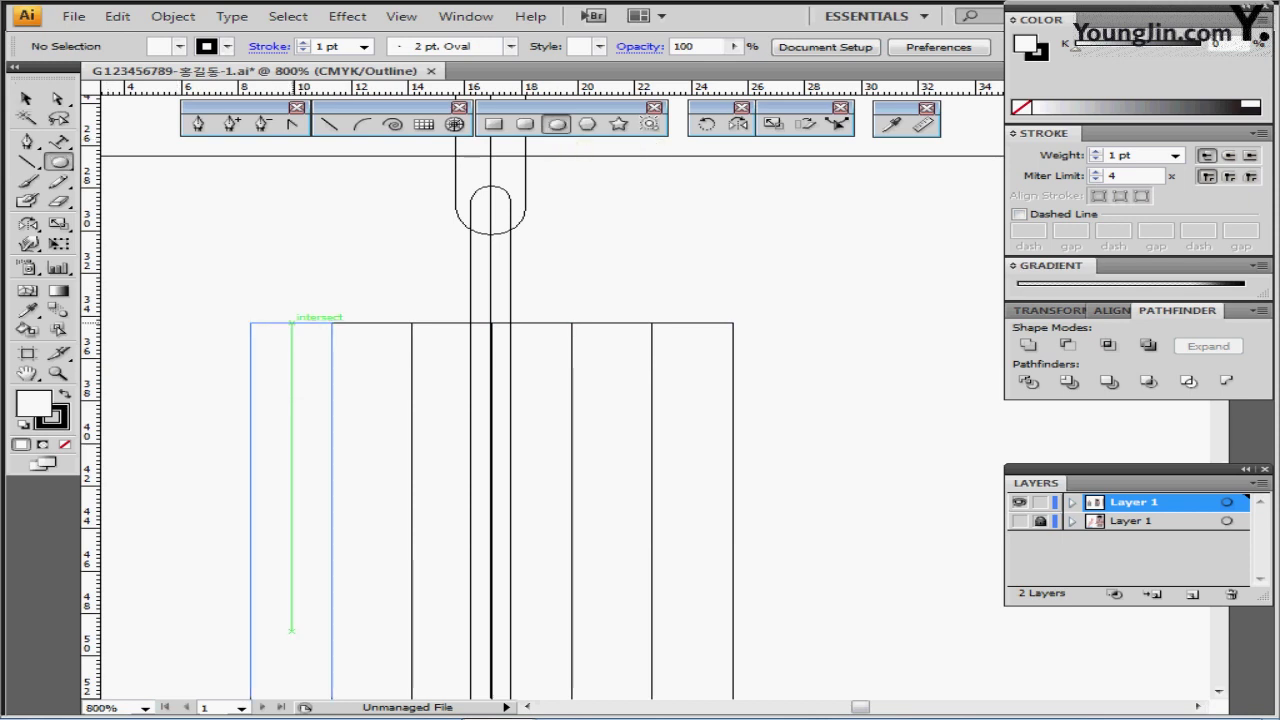
left_click_drag(291, 322, 333, 354)
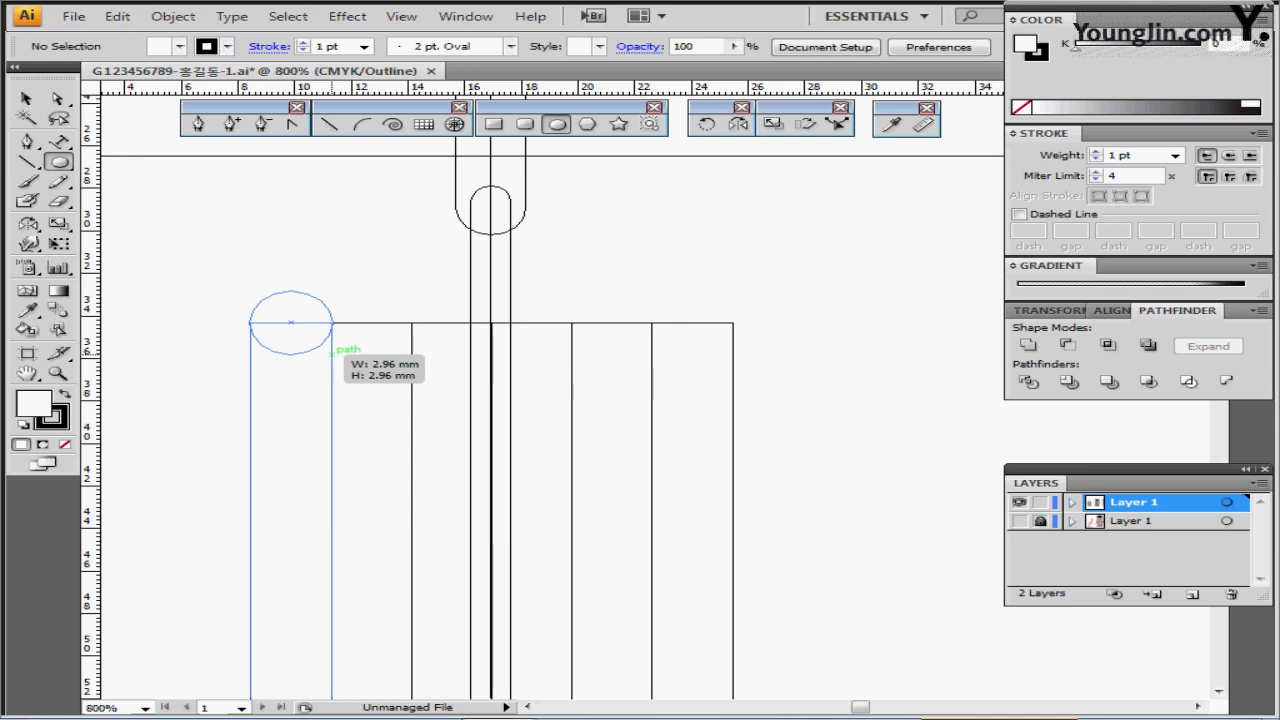
left_click_drag(333, 354, 692, 324)
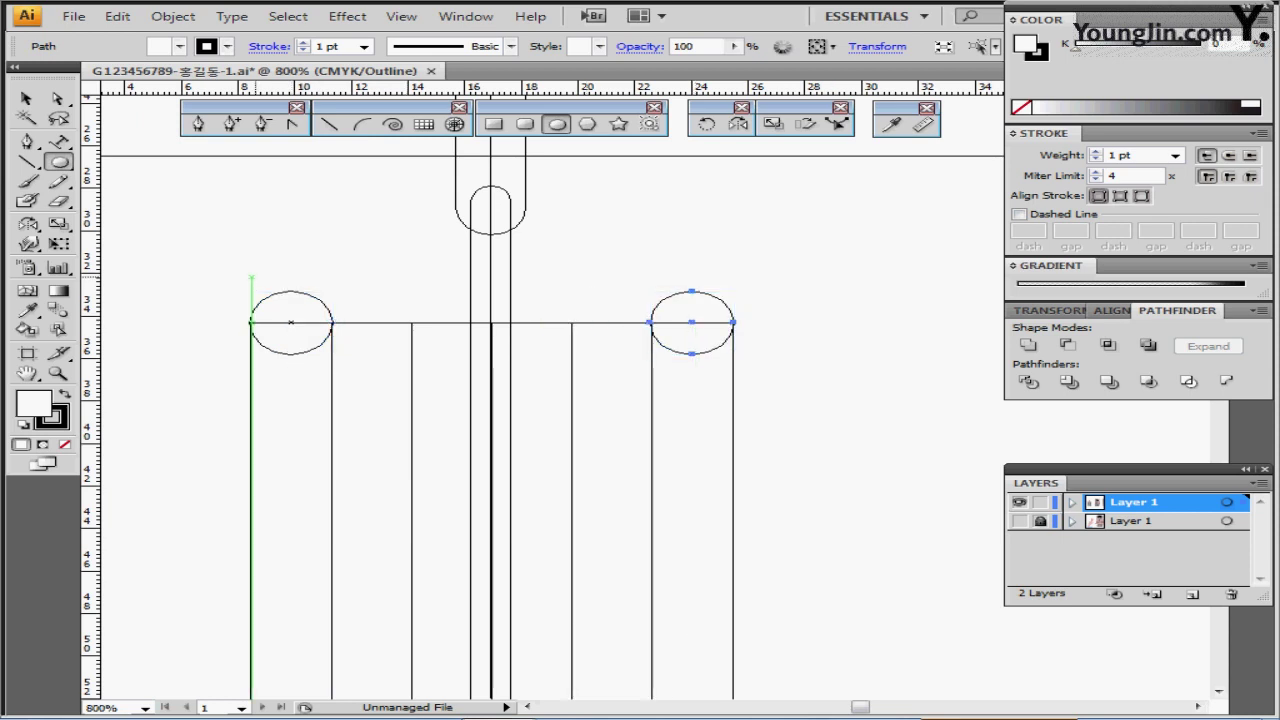
- Blend the two end circles along the canopy's top edge using 4 specified steps
left_click(320, 292, "shift")
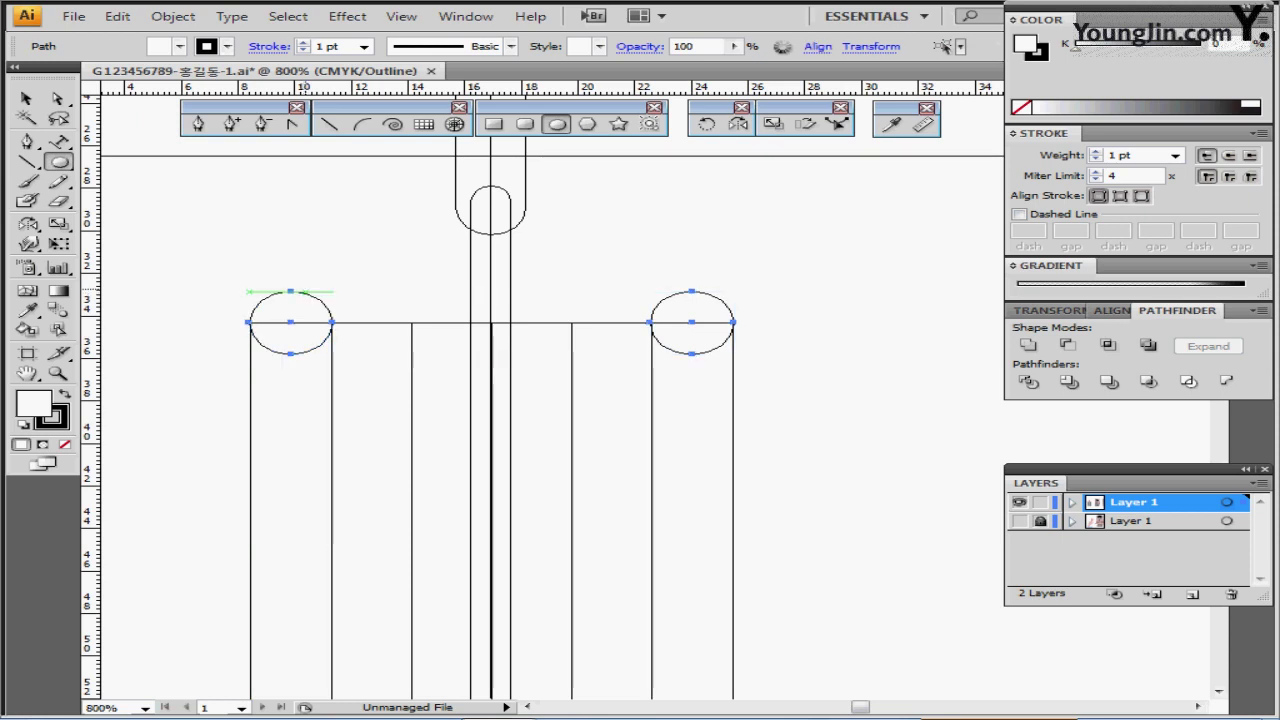
left_click(173, 16)
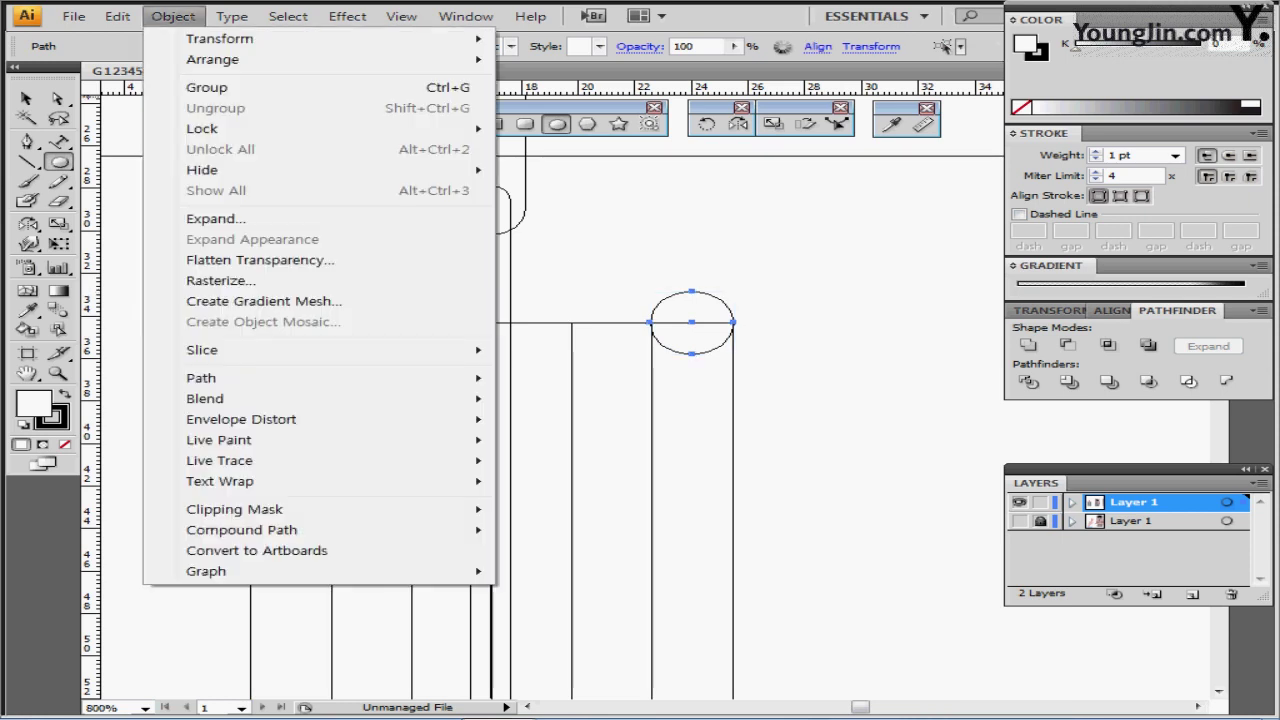
mouse_move(250, 398)
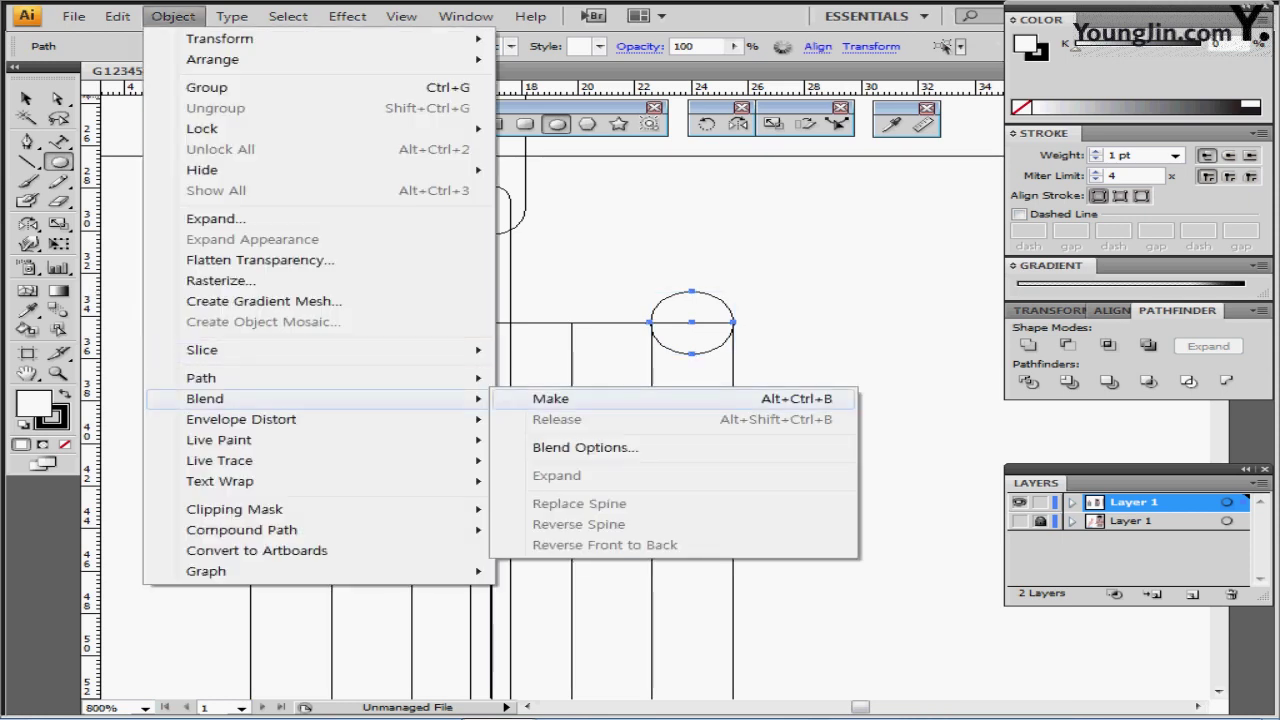
left_click(555, 398)
key("ctrl+y")
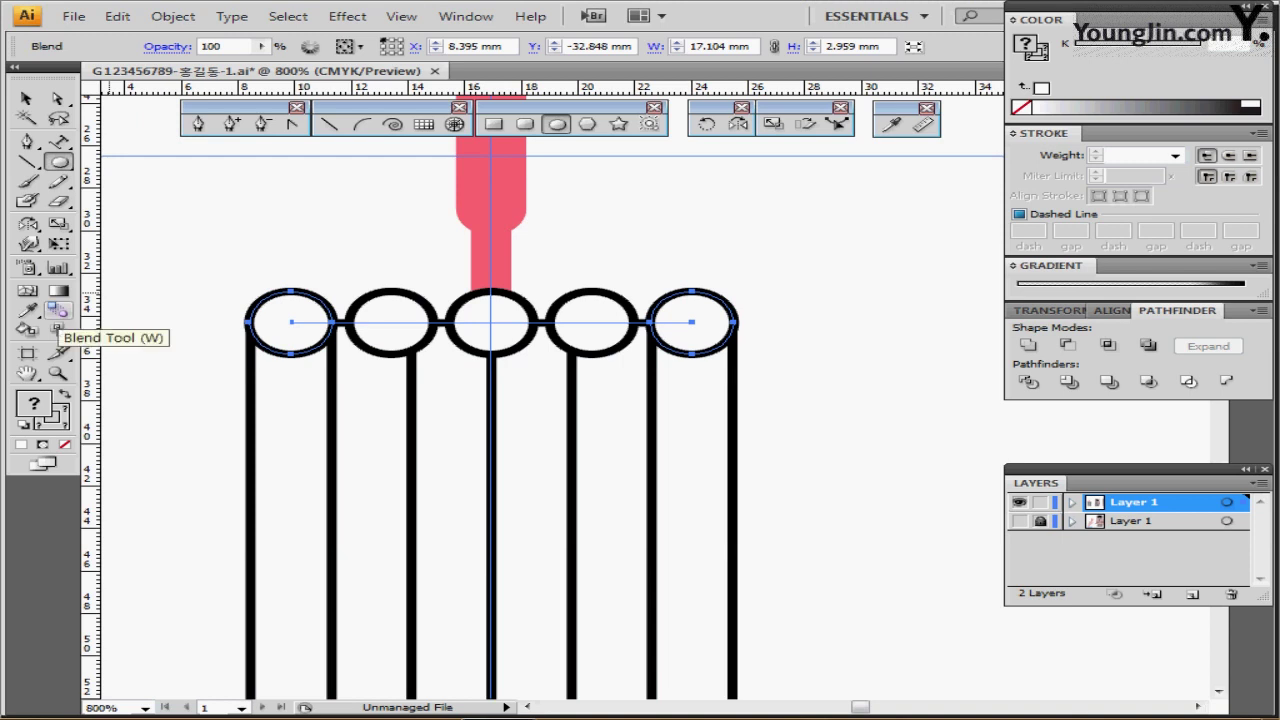
double_click(57, 311)
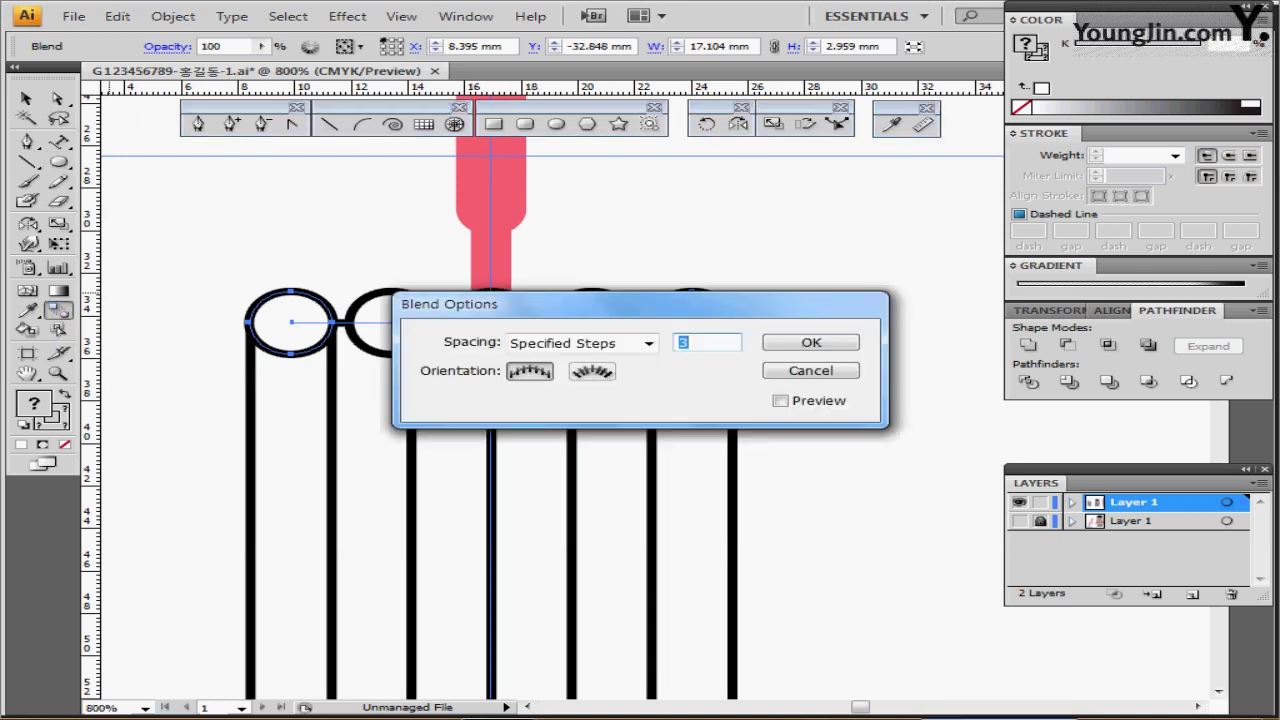
left_click_drag(580, 304, 716, 136)
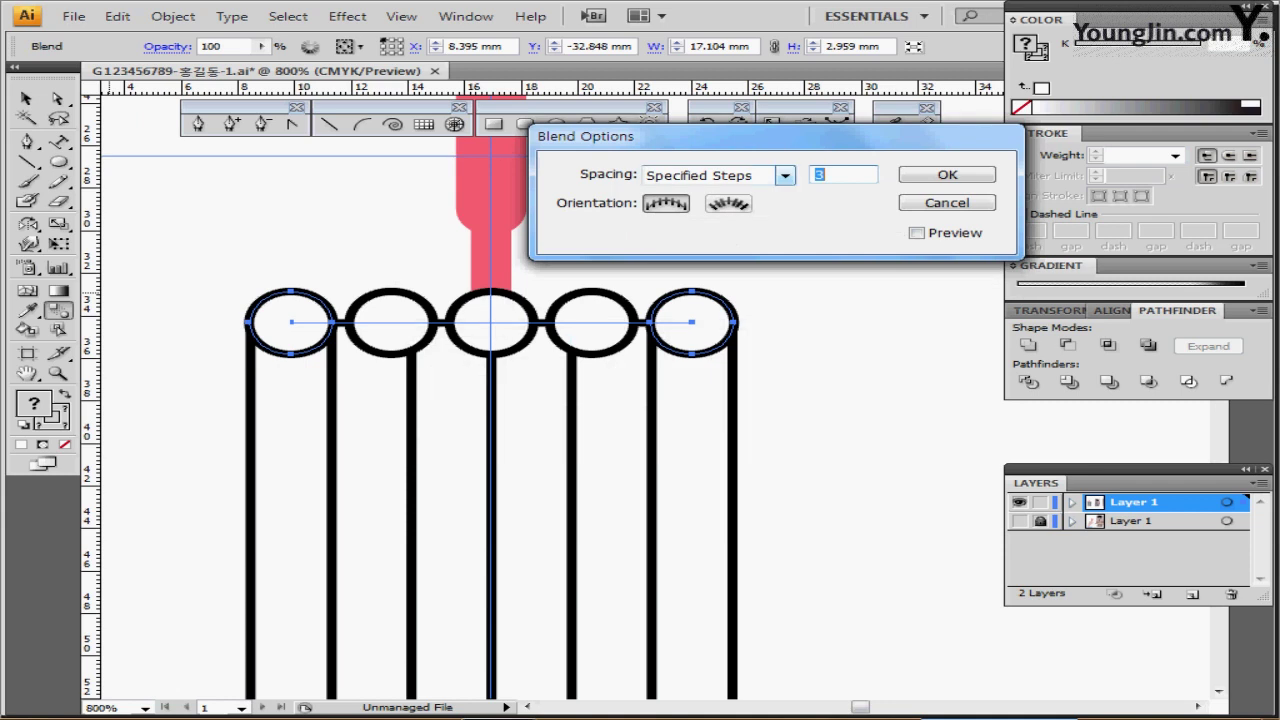
type("4")
key("Return")
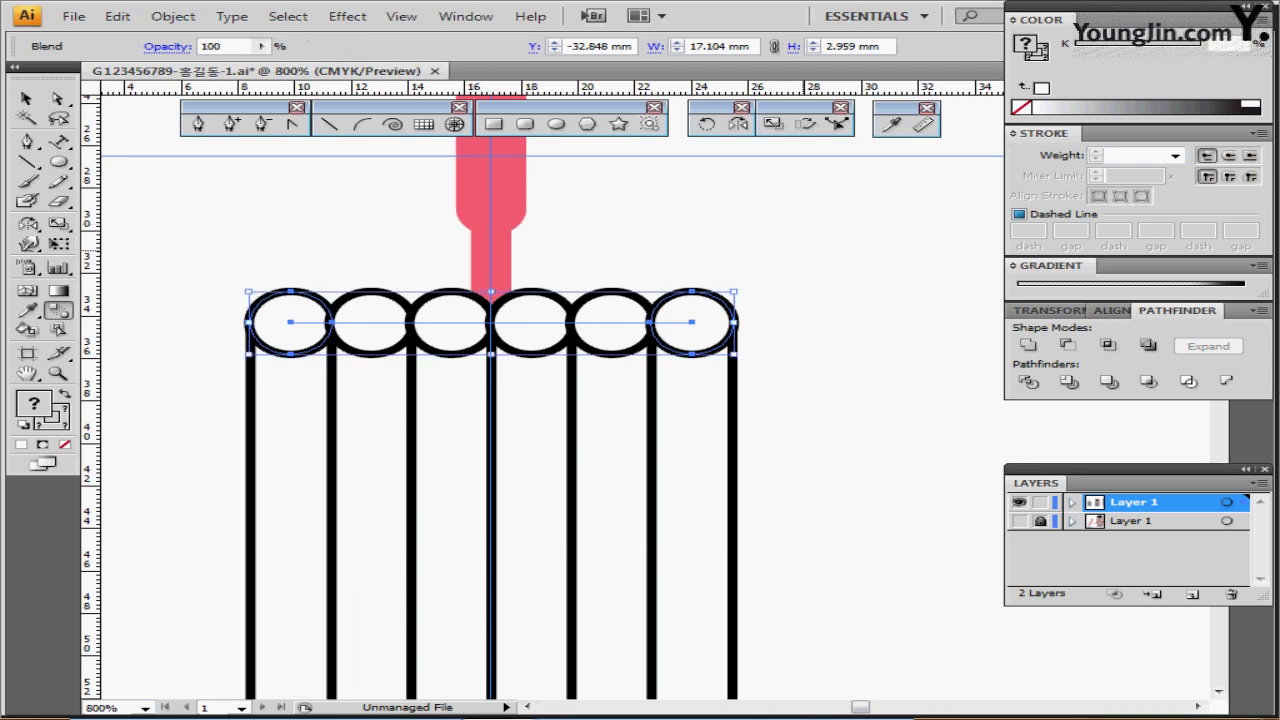
- Expand the circle blend into individual editable circles
key("ctrl+shift+a")
left_click(27, 99)
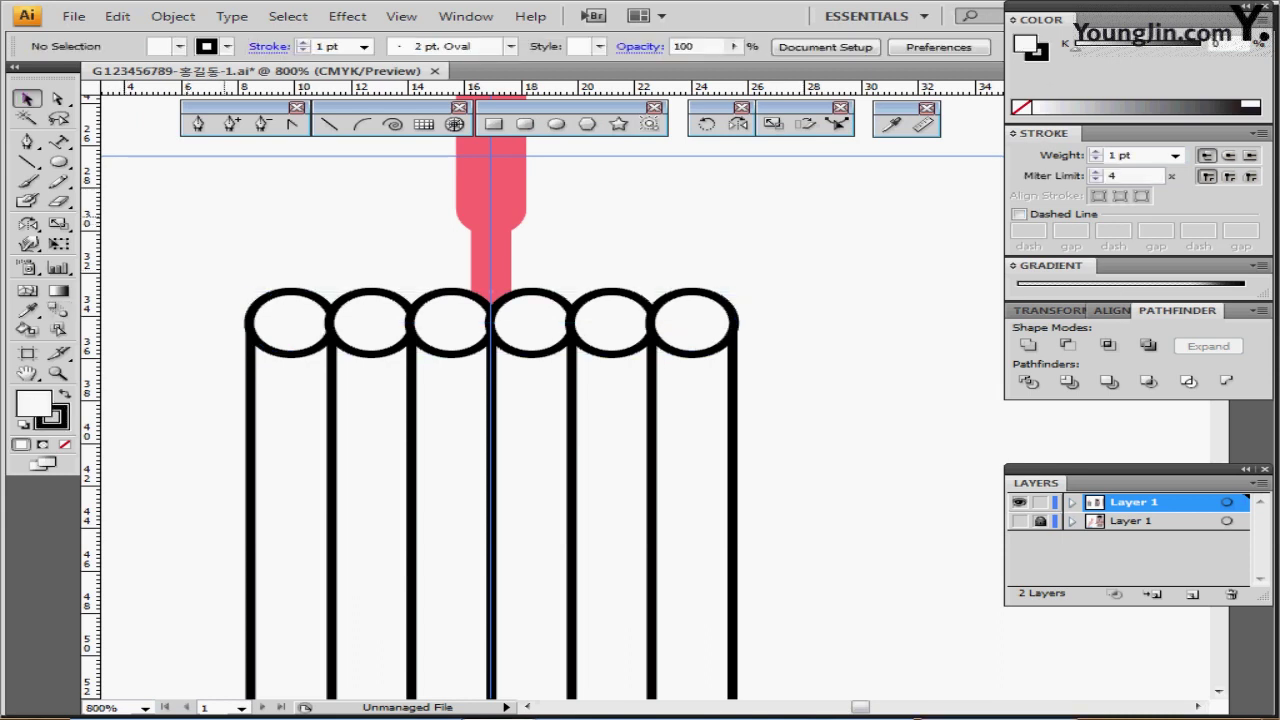
left_click(314, 297)
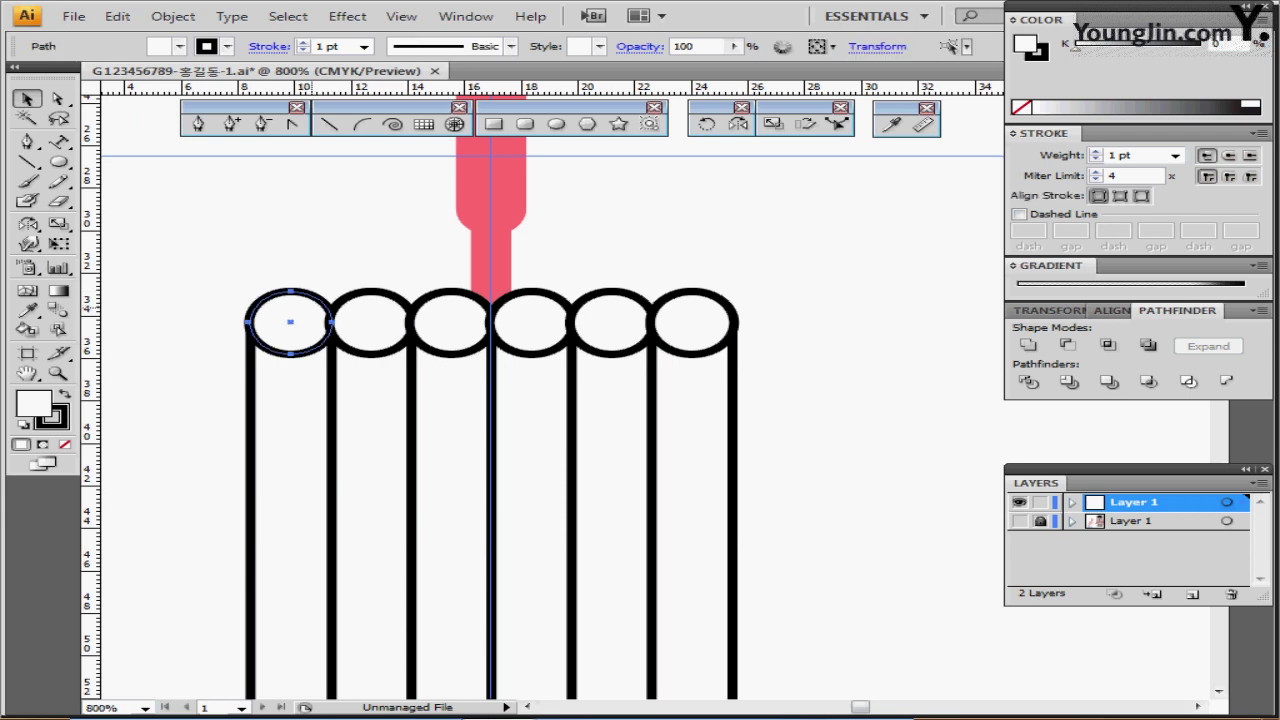
key("Delete")
left_click(323, 314)
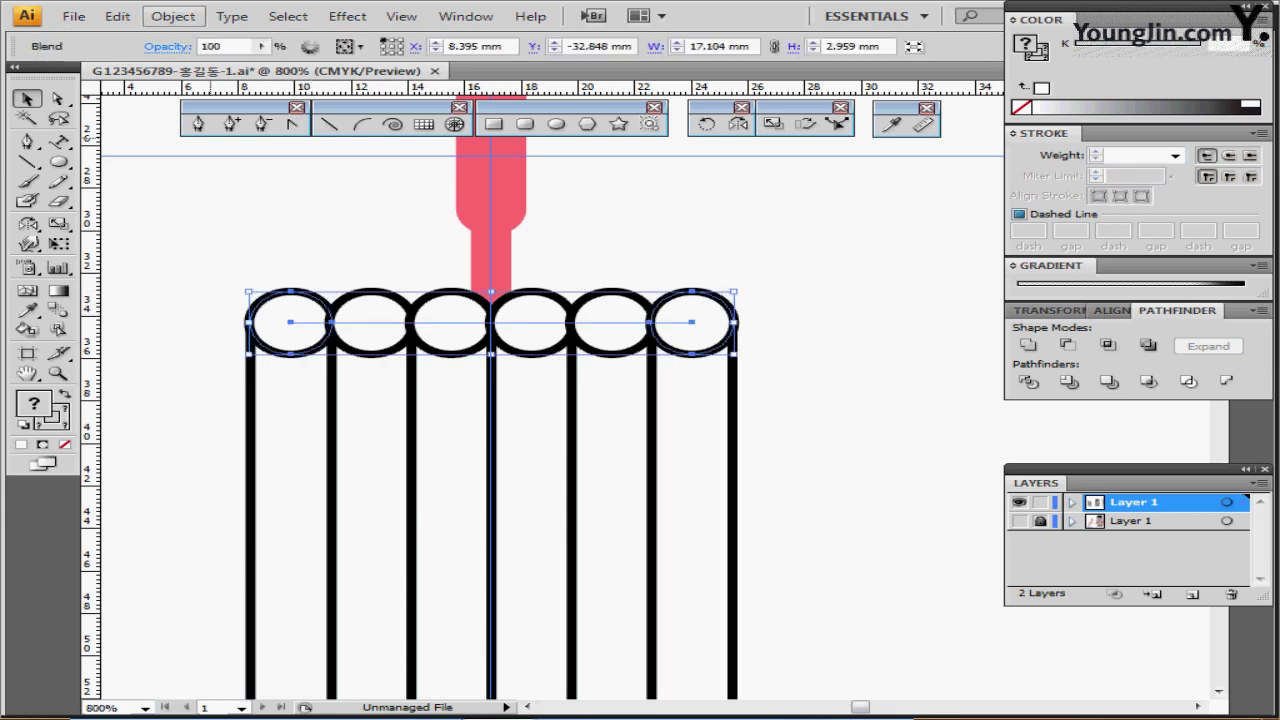
left_click(173, 16)
mouse_move(205, 398)
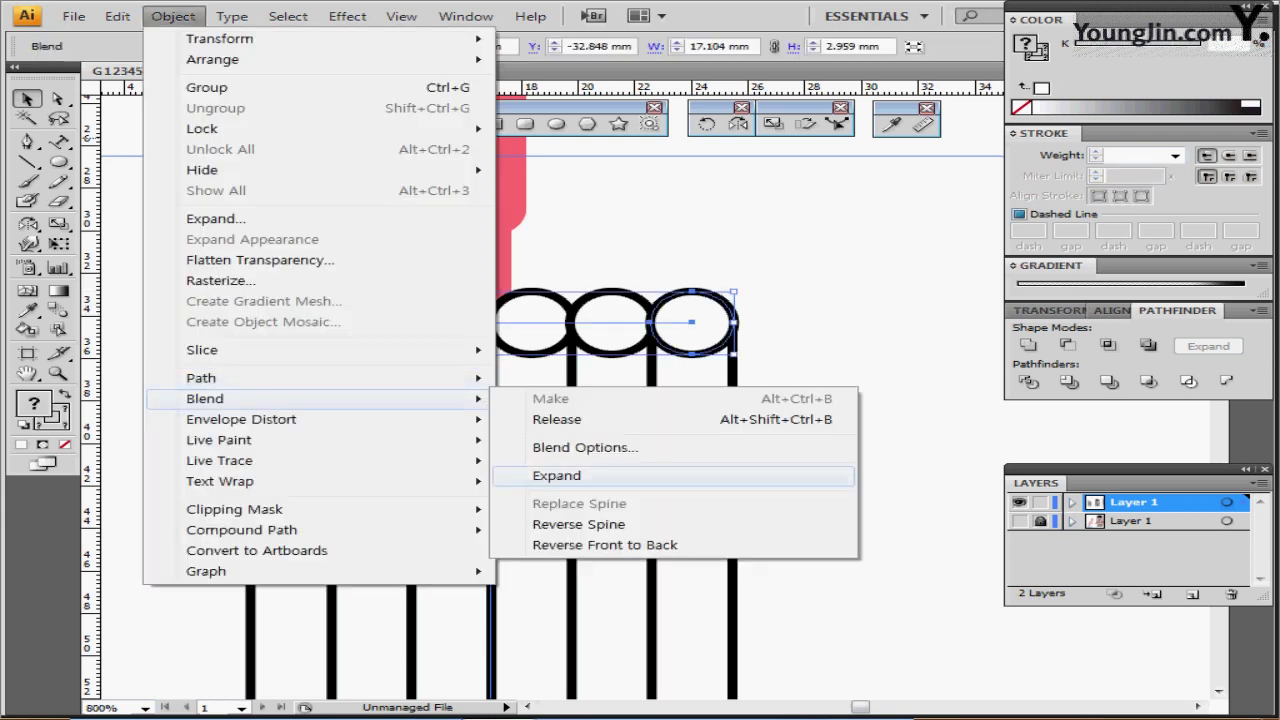
left_click(556, 475)
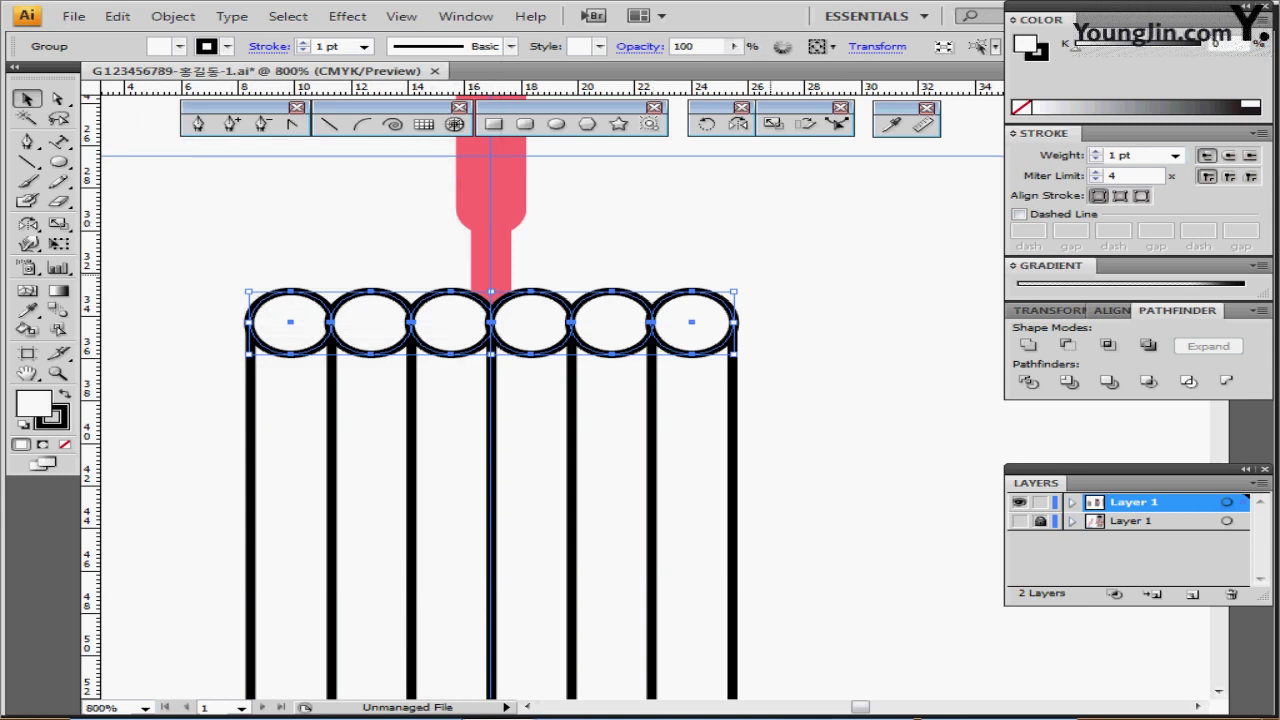
- Divide the circles and strips together, and delete the pieces above the lower arcs to leave a scalloped top edge
left_click_drag(788, 265, 619, 392)
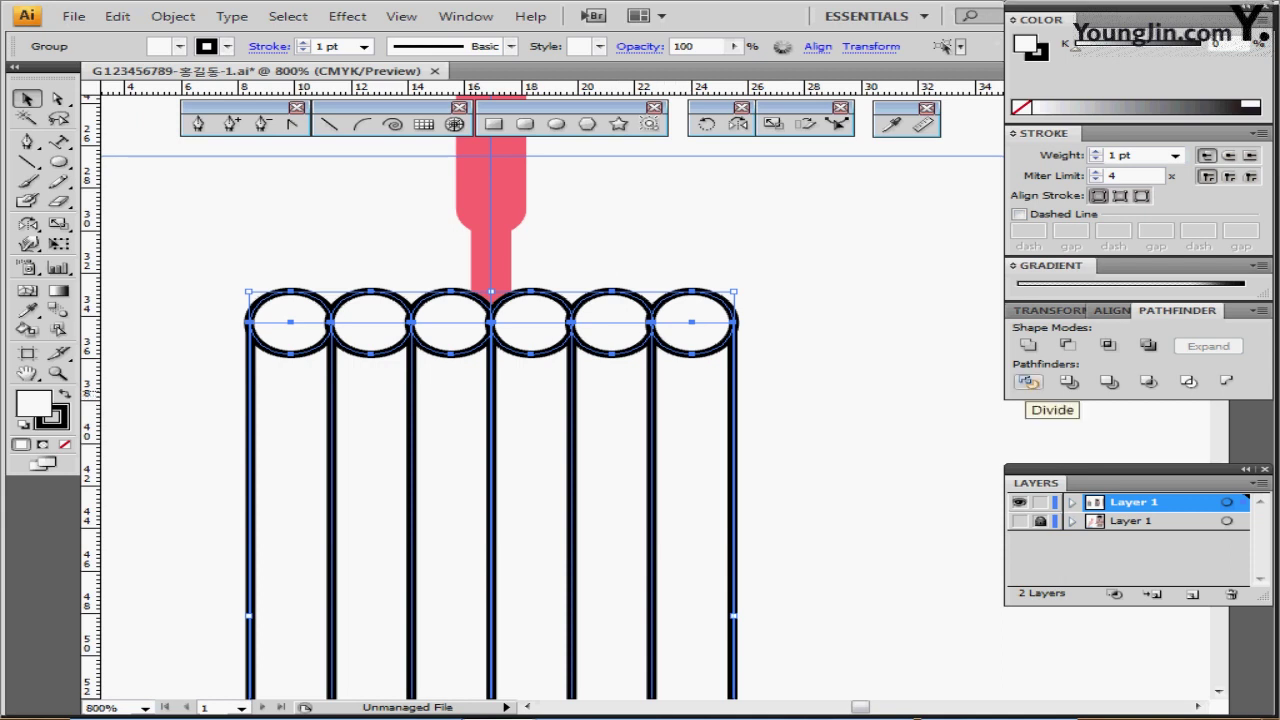
left_click(1028, 381)
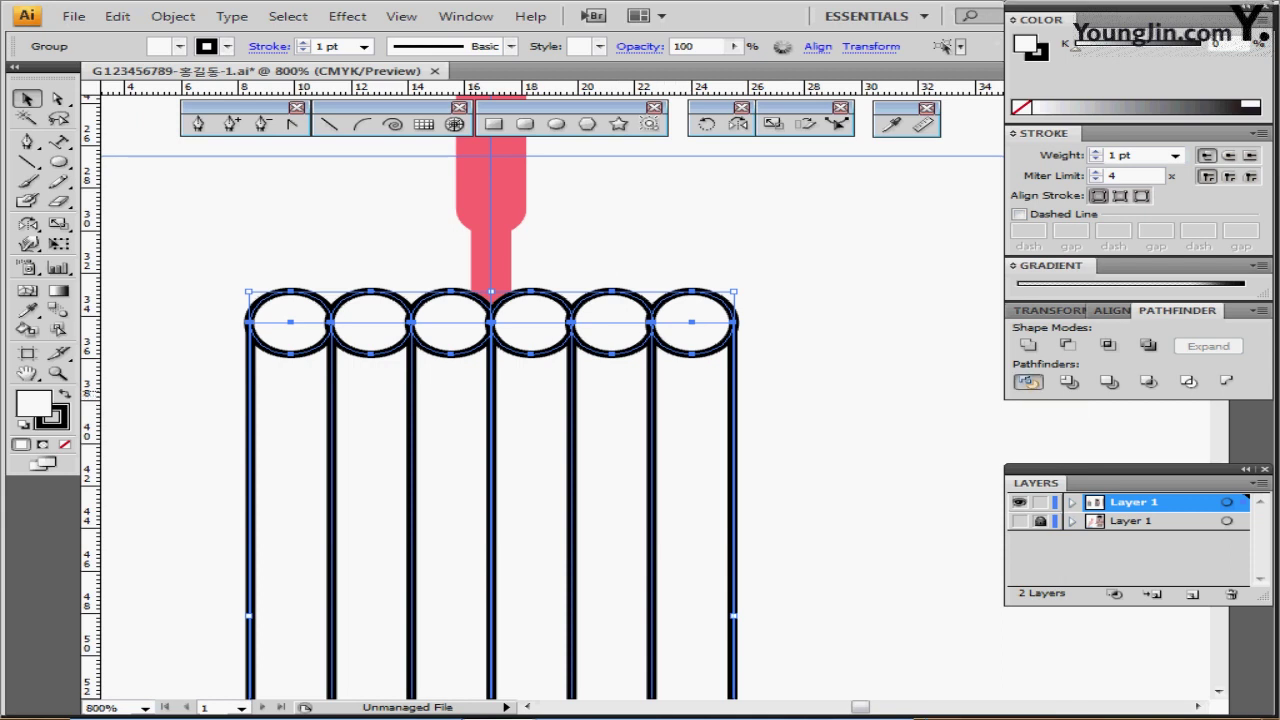
double_click(619, 349)
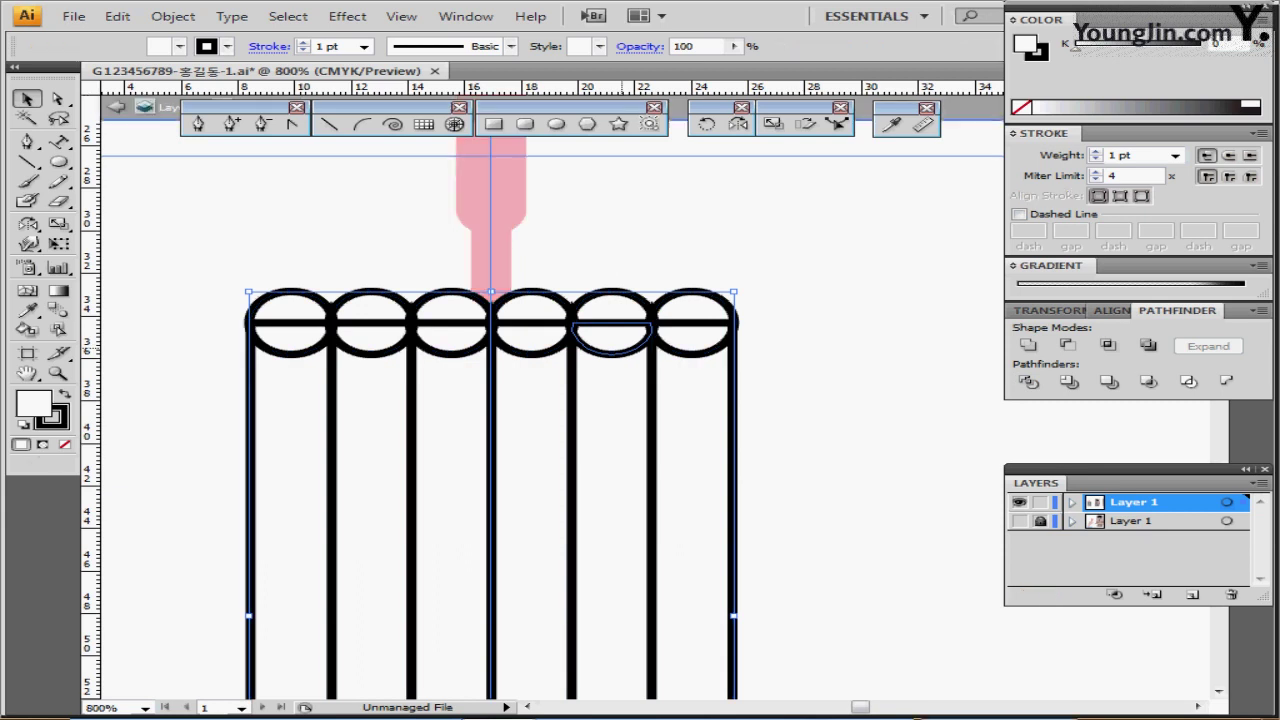
left_click_drag(275, 262, 728, 302)
key("Delete")
left_click_drag(303, 285, 730, 318)
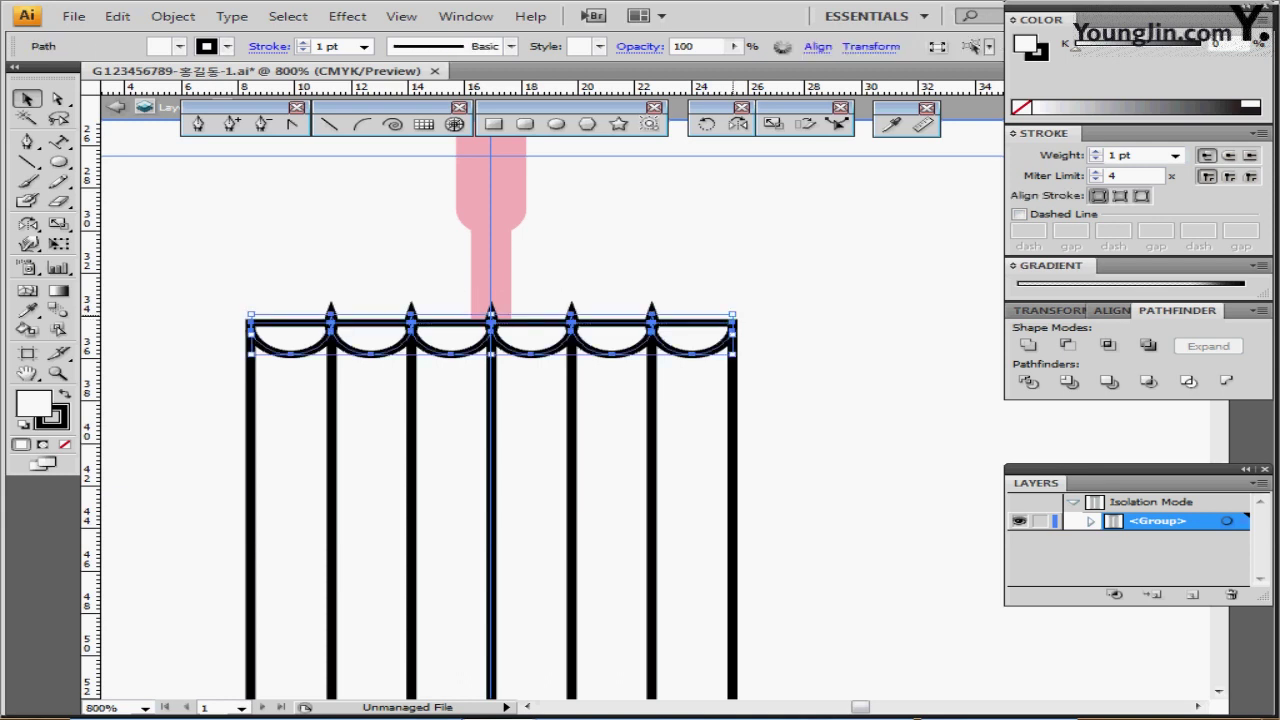
key("Delete")
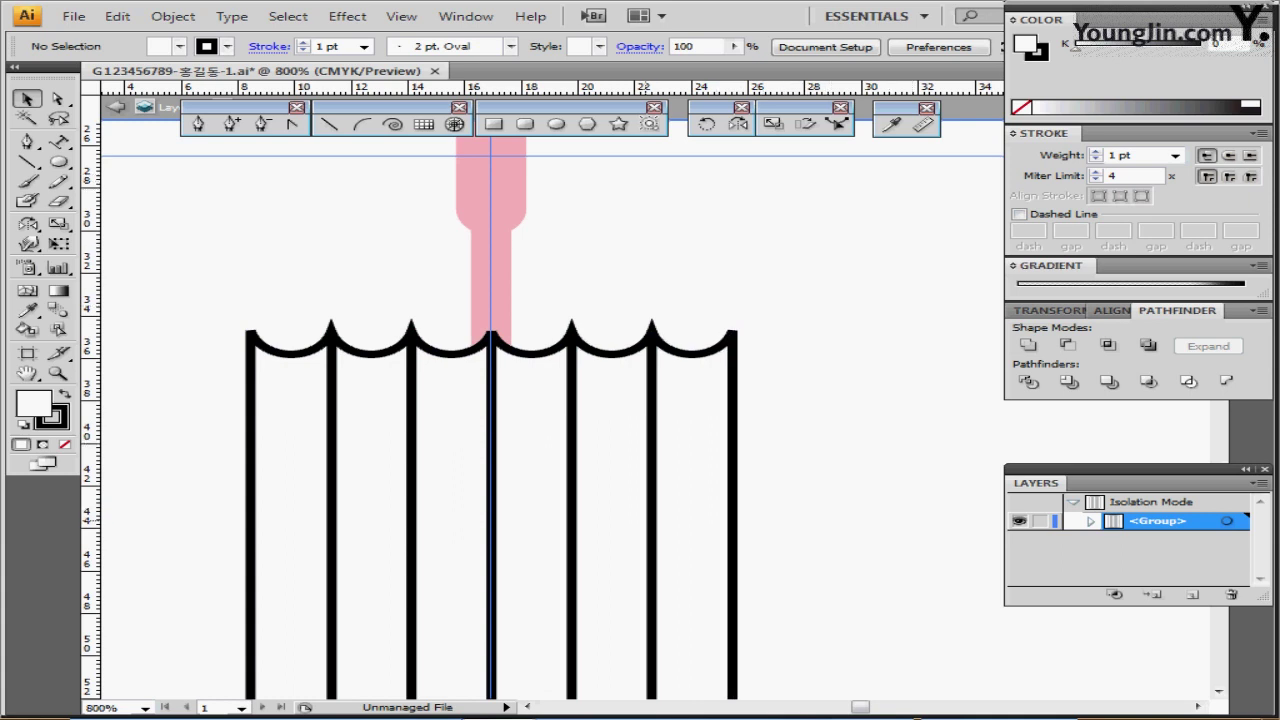
- Taper the canopy by scaling only the strips' bottom anchor points uniformly to 10%
key("ctrl+minus")
left_click(640, 521, "ctrl+alt")
left_click_drag(640, 521, 490, 487)
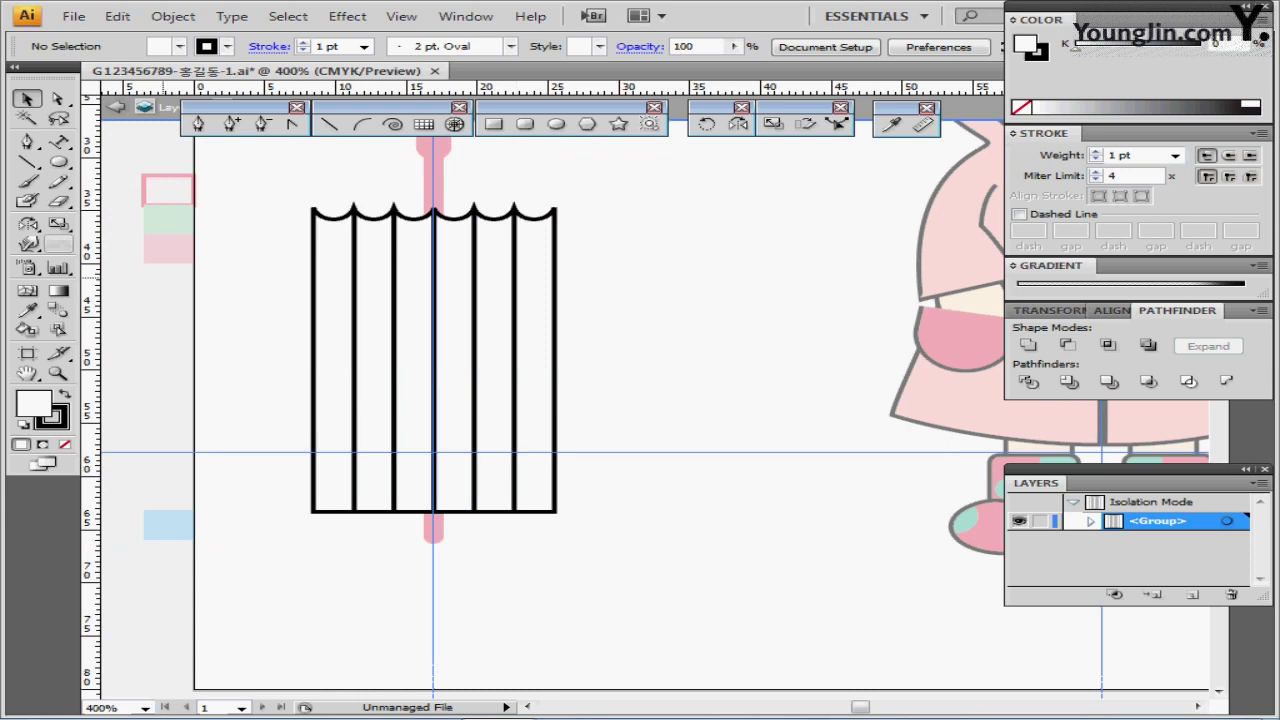
key("a")
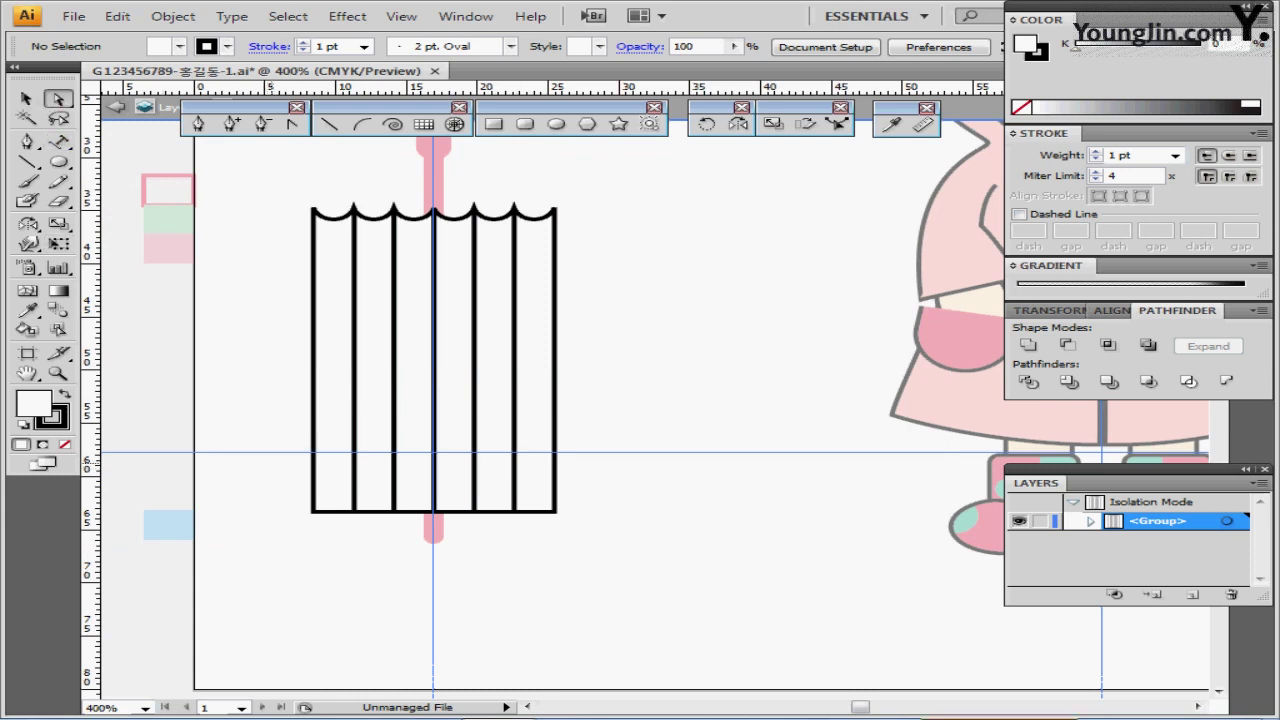
left_click_drag(272, 434, 523, 528)
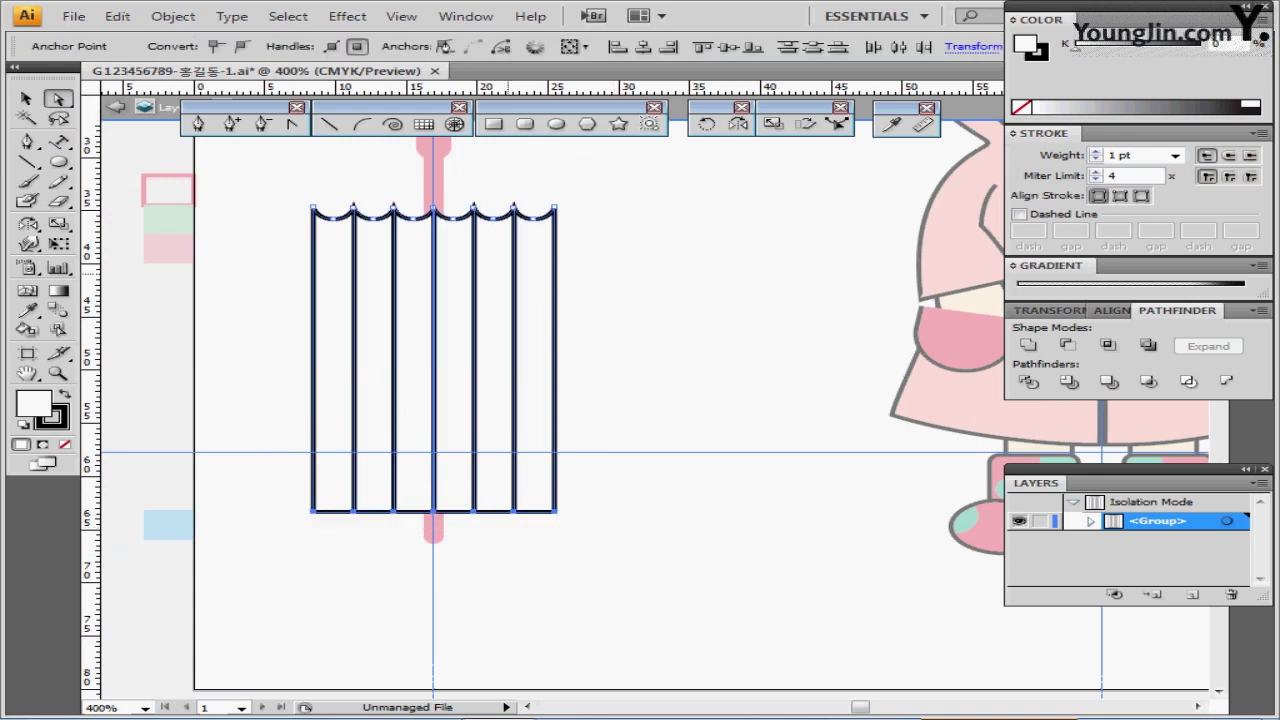
double_click(773, 123)
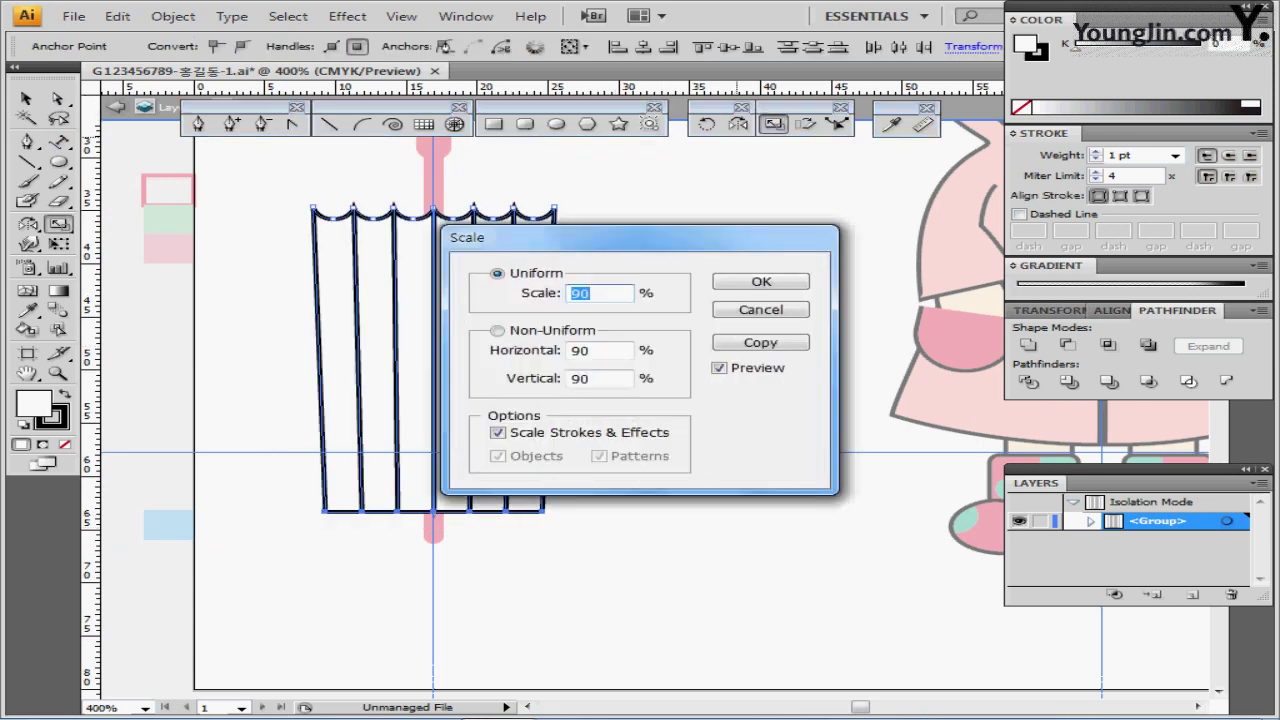
type("10")
key("Return")
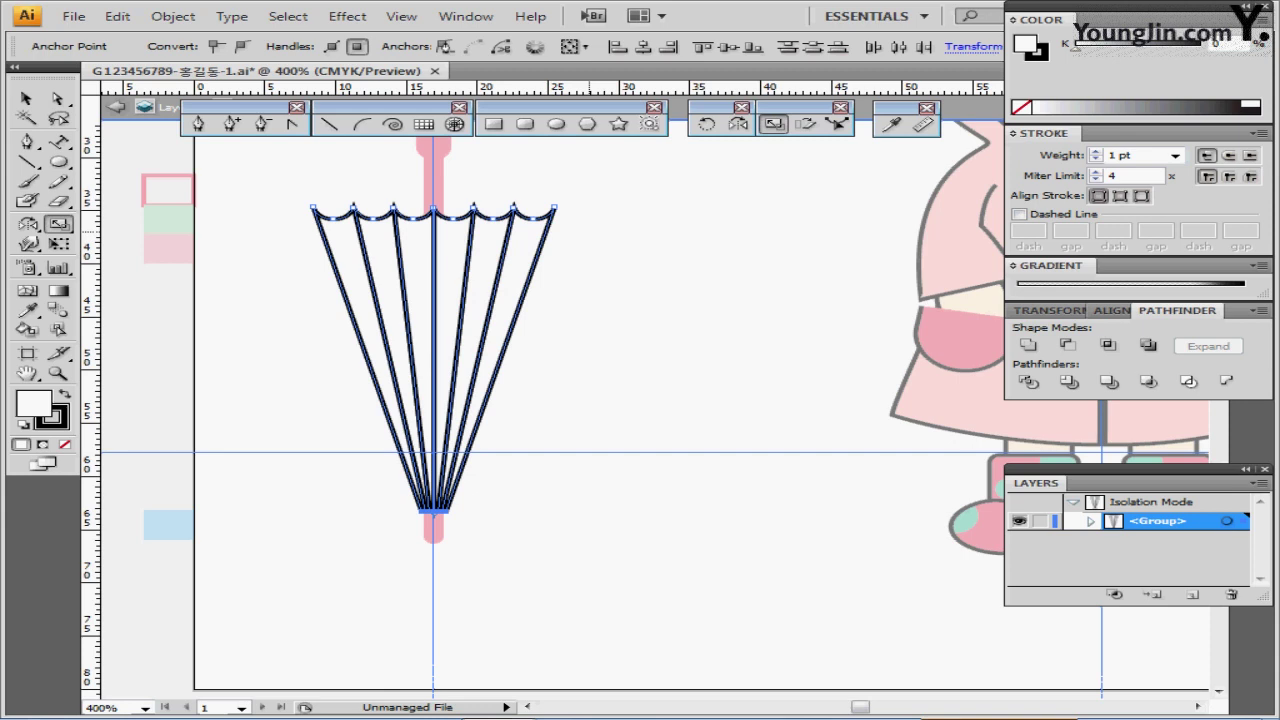
key("v")
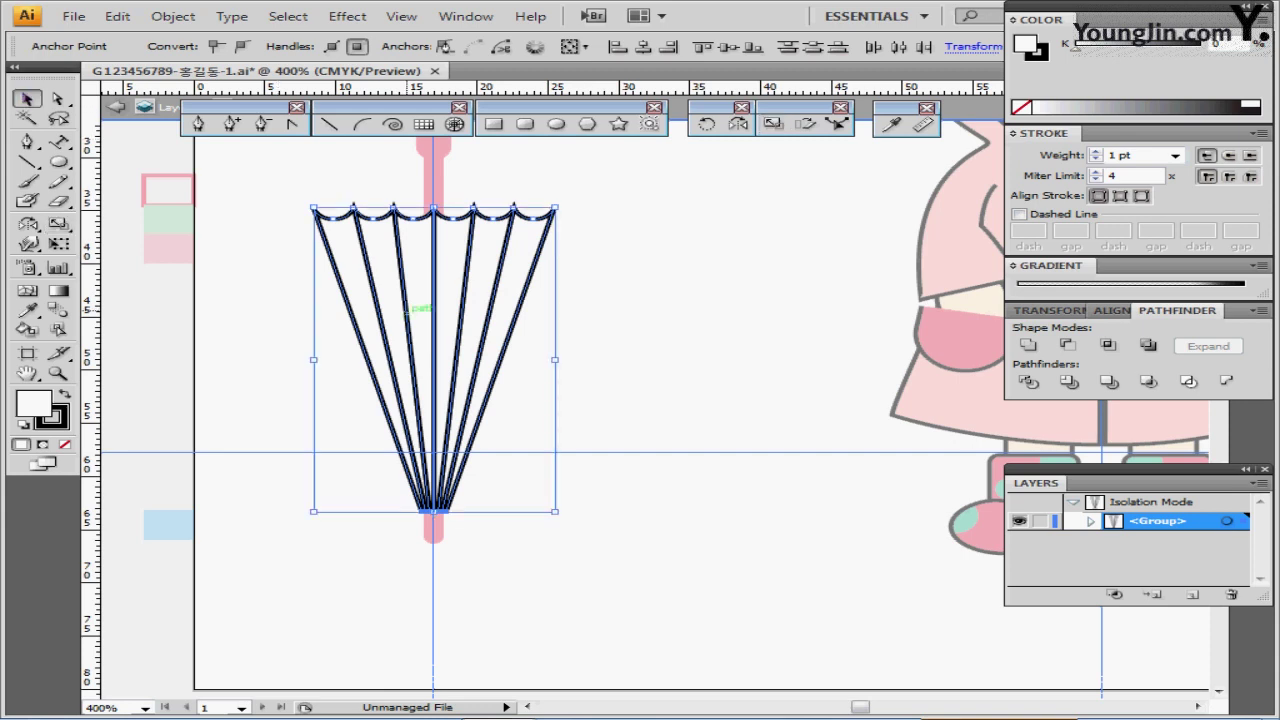
left_click(628, 255)
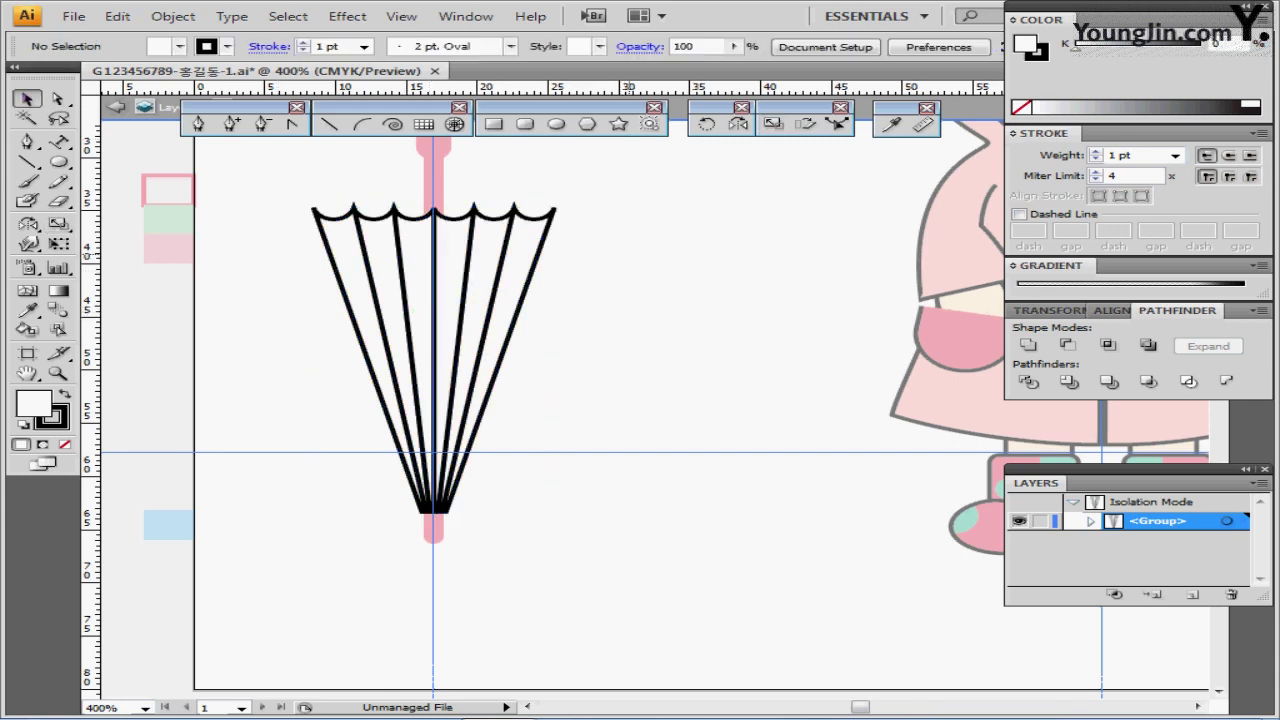
- Apply the green sample swatch's fill without a stroke to the first, third and fifth canopy strips from the left
left_click(334, 219)
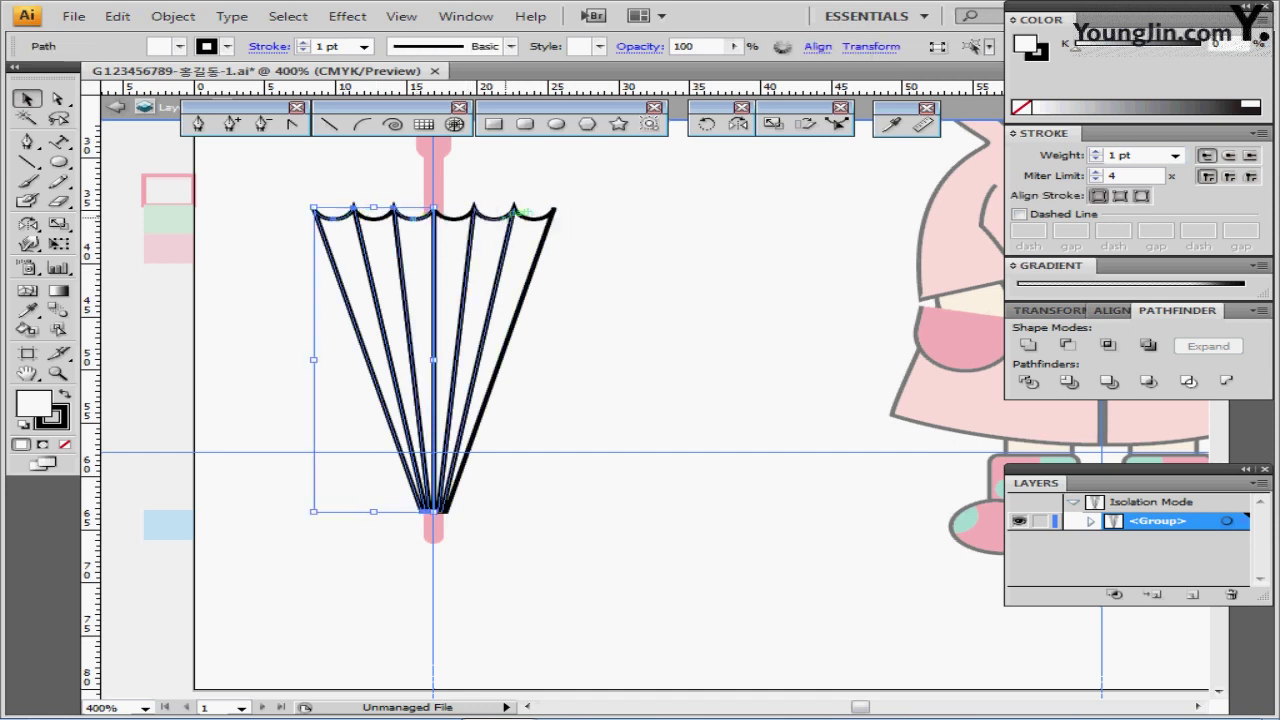
left_click(515, 213, "shift")
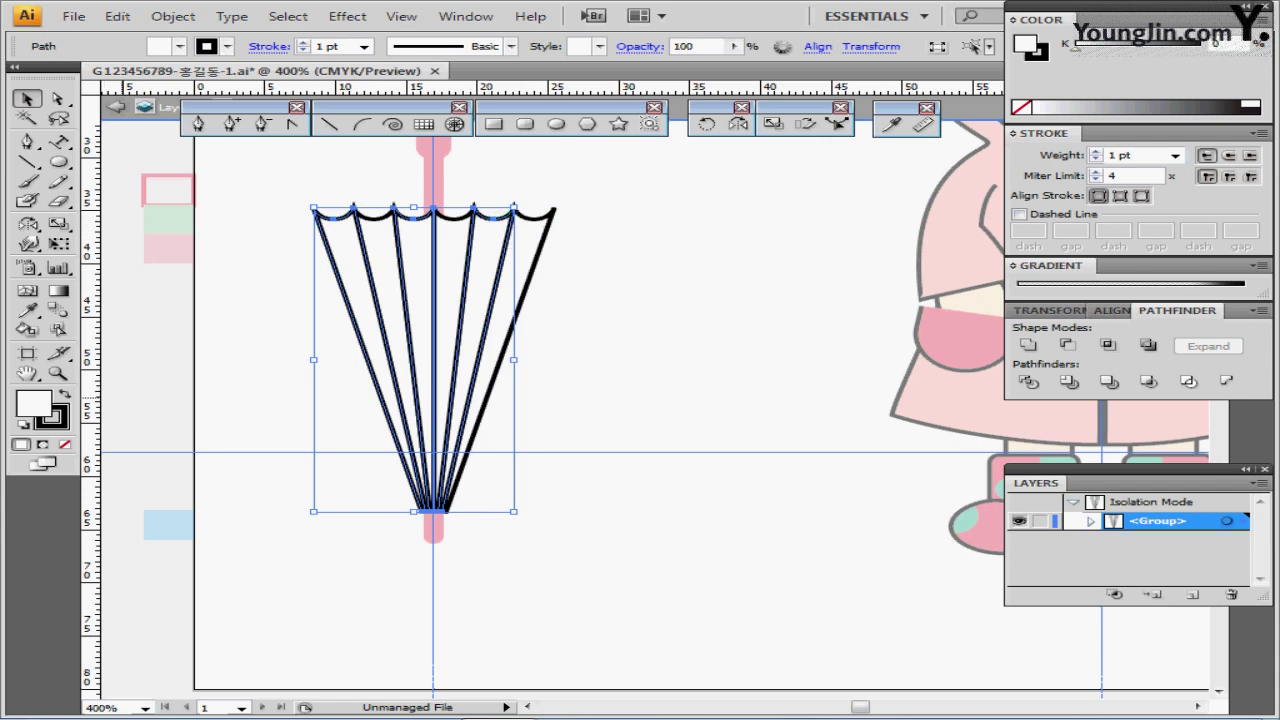
key("i")
left_click(28, 310)
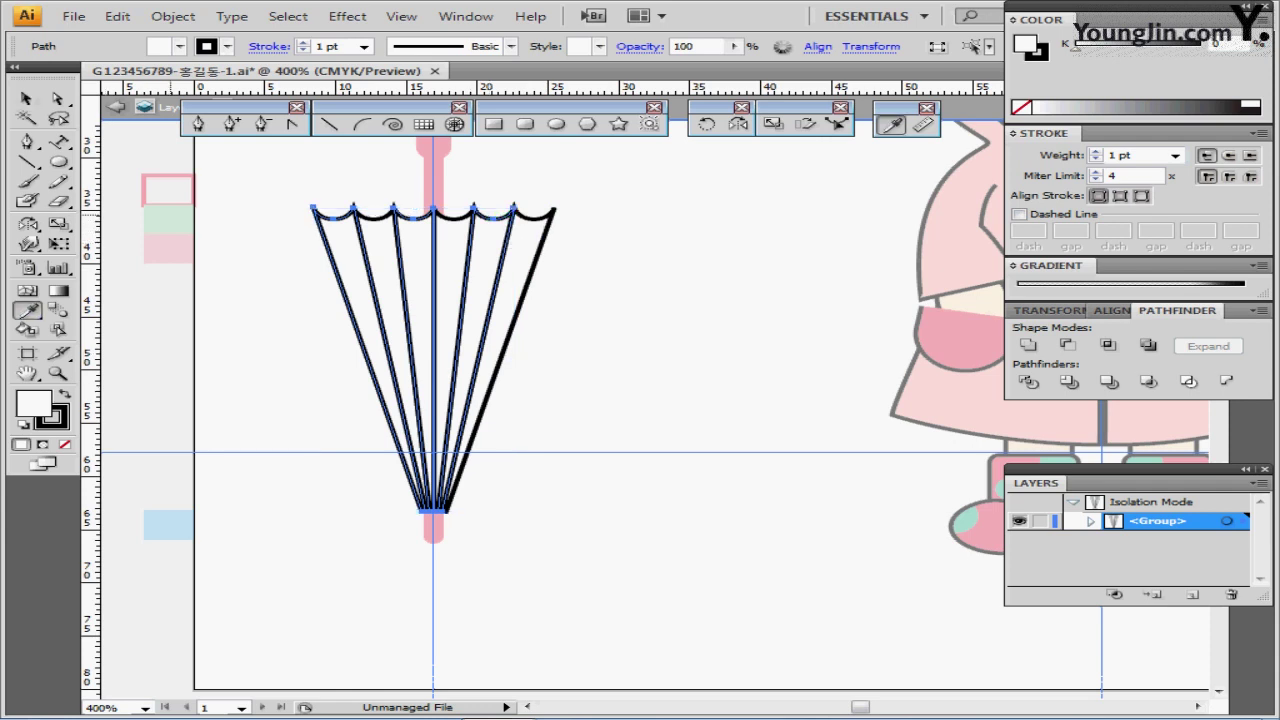
left_click(169, 217)
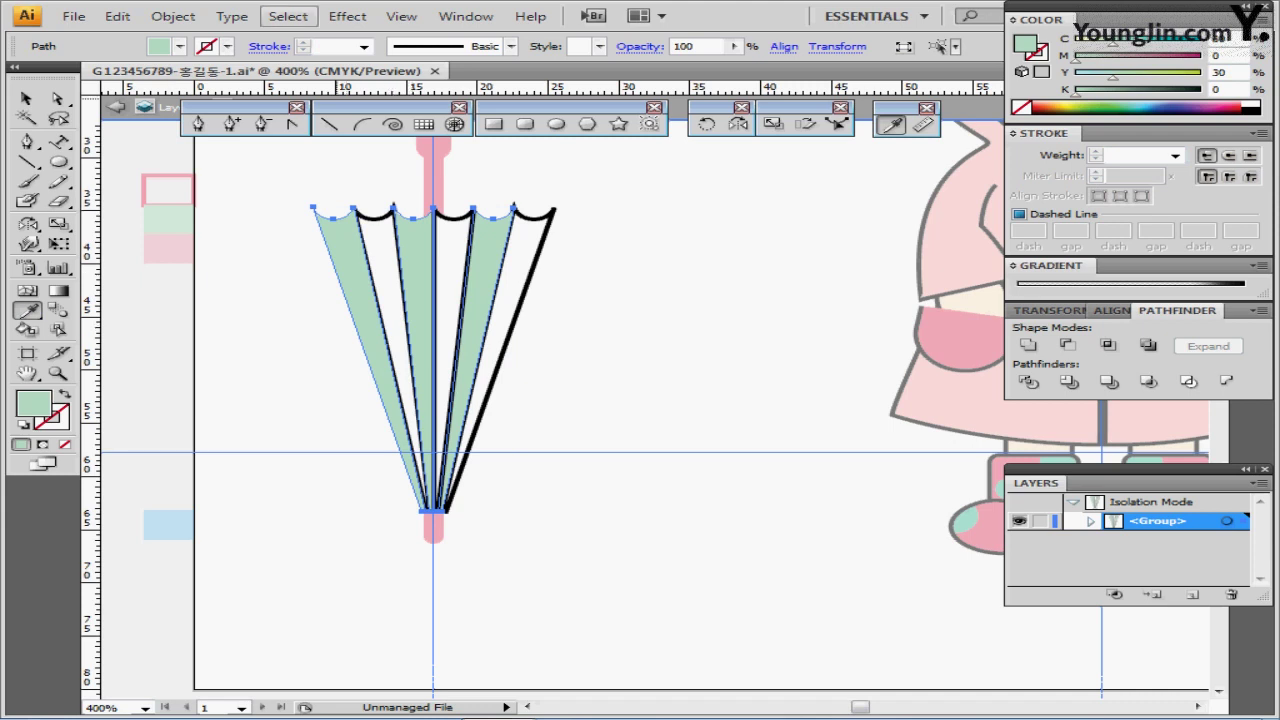
- Invert the selection, apply the pink sample swatch's colour to the remaining canopy strips, and exit isolation mode
left_click(288, 16)
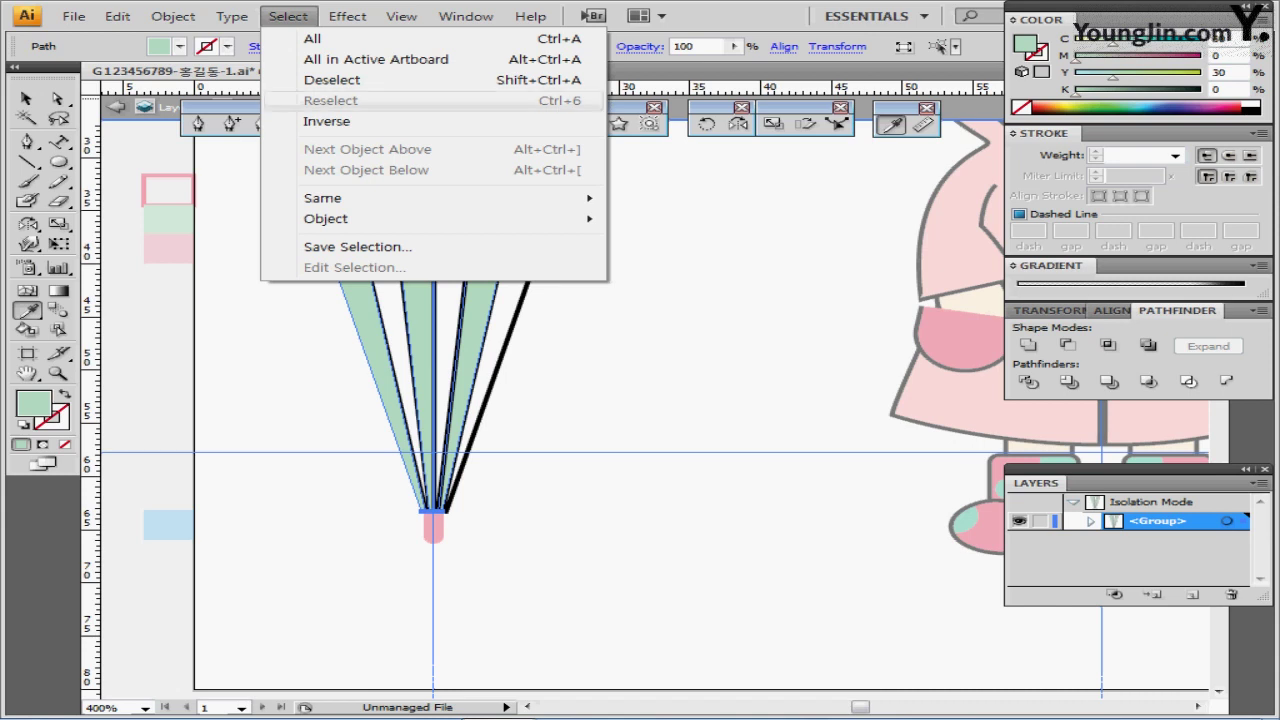
left_click(327, 121)
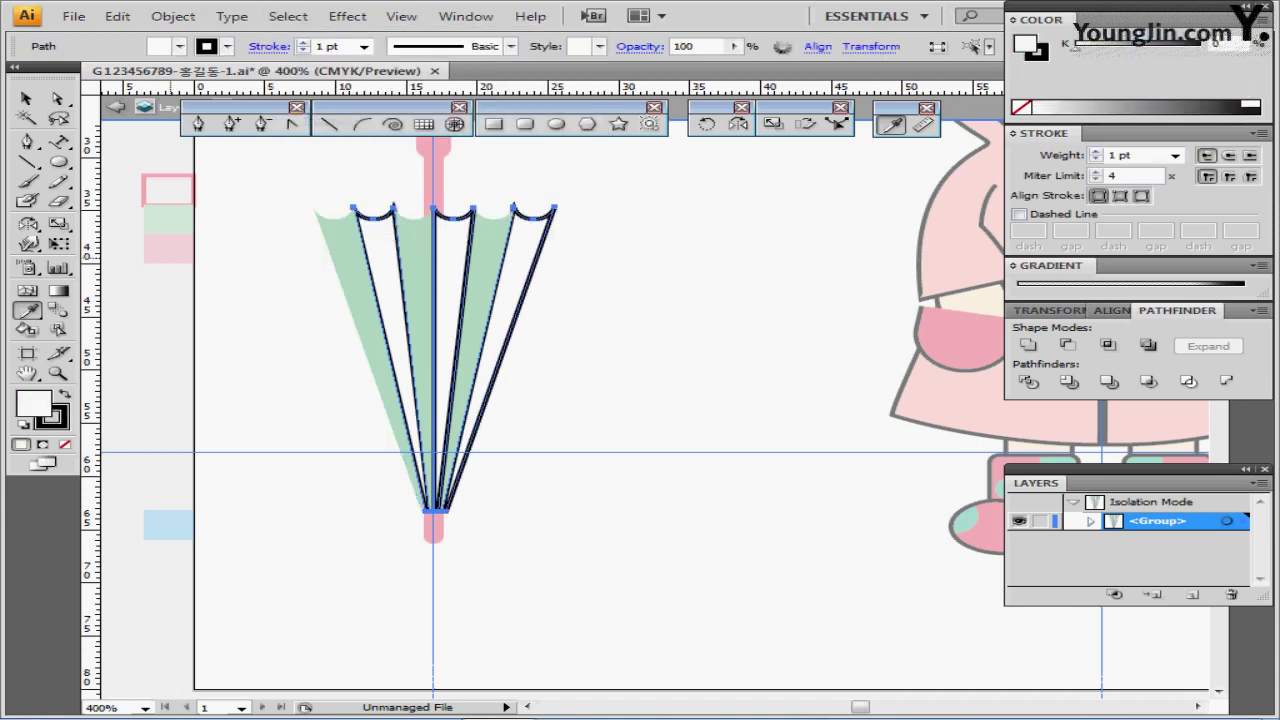
left_click(170, 247)
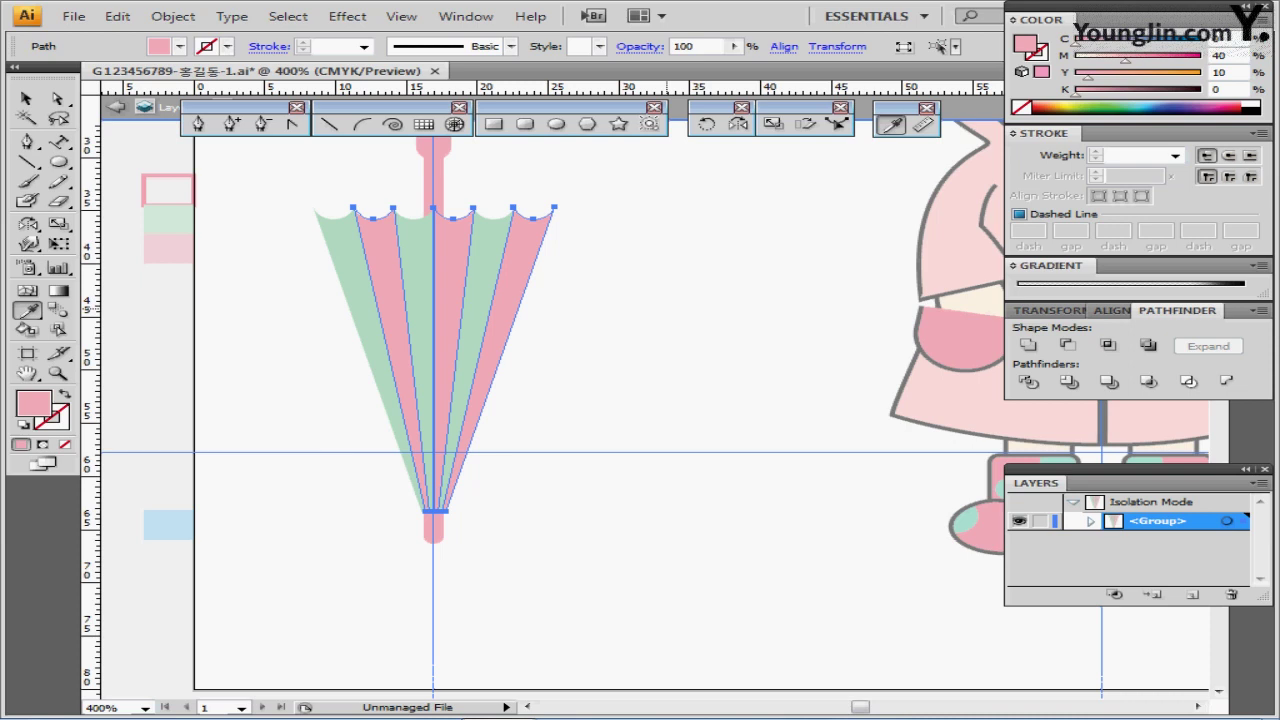
key("Escape")
- Rotate the whole umbrella, handle and canopy together, by -25° and move it a little closer to the child
scroll(524, 410, "down", 2)
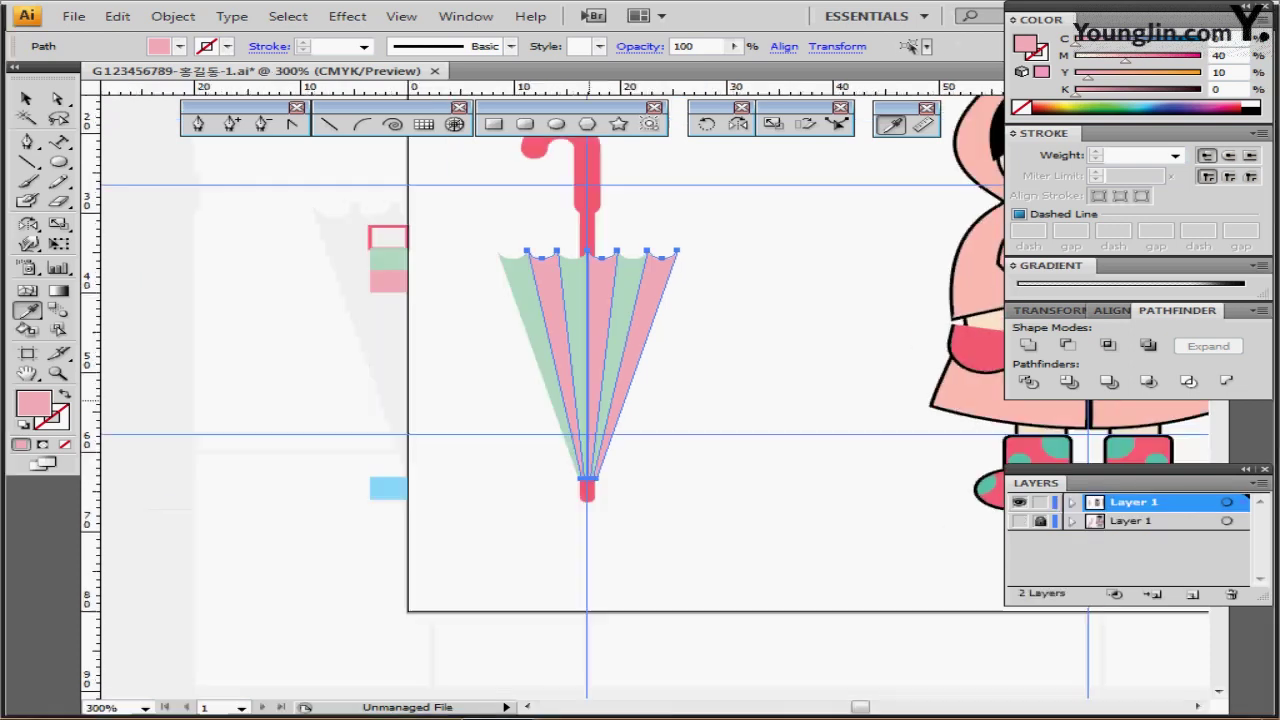
left_click_drag(590, 408, 445, 416)
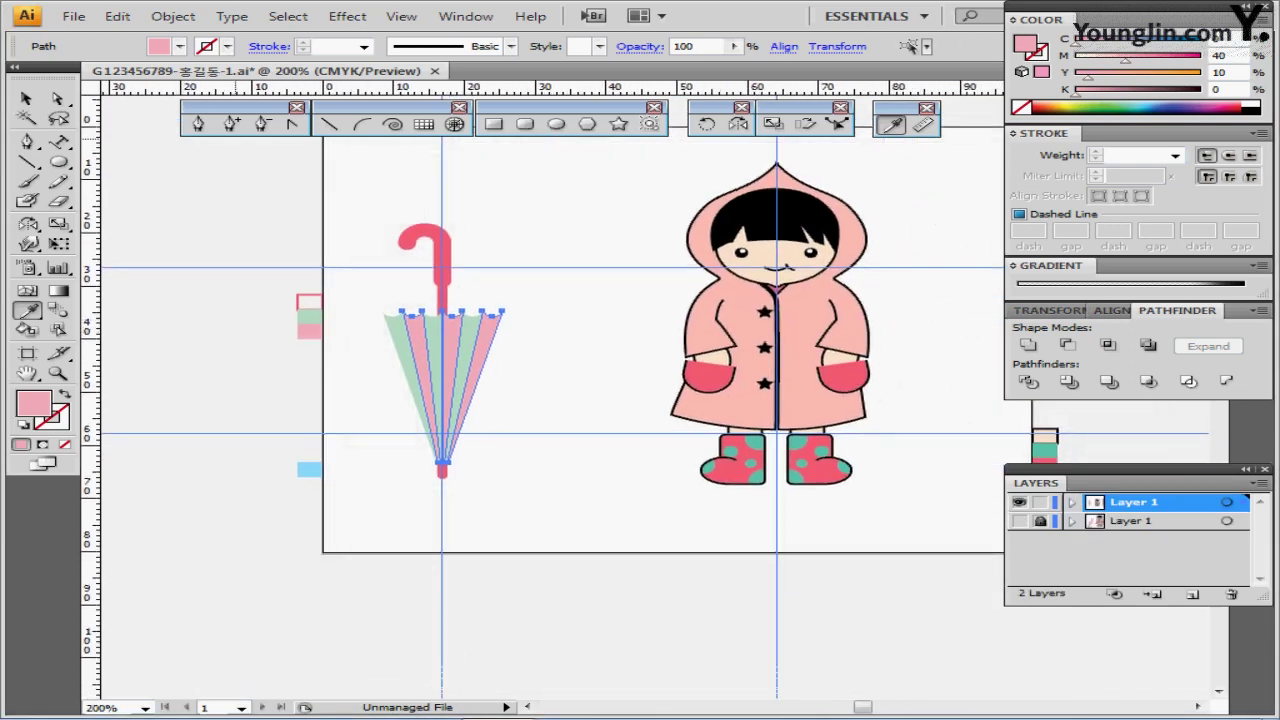
left_click(27, 98)
left_click(371, 186)
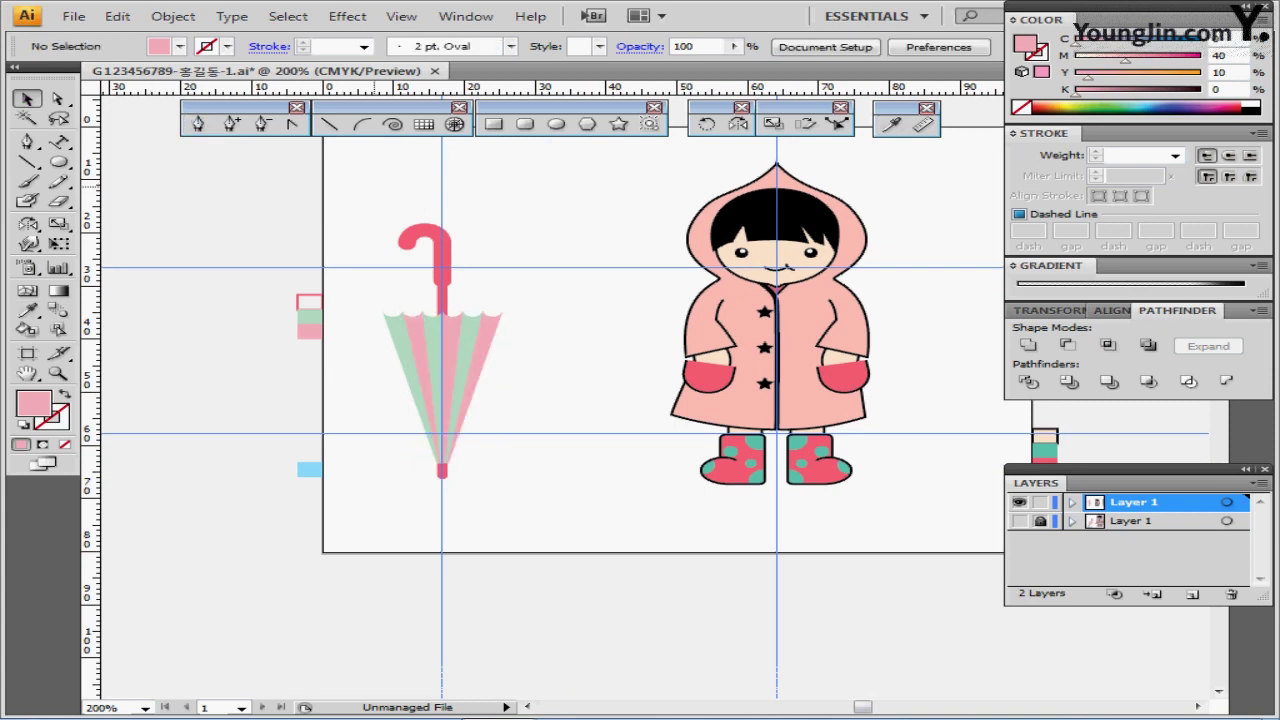
left_click_drag(372, 186, 521, 502)
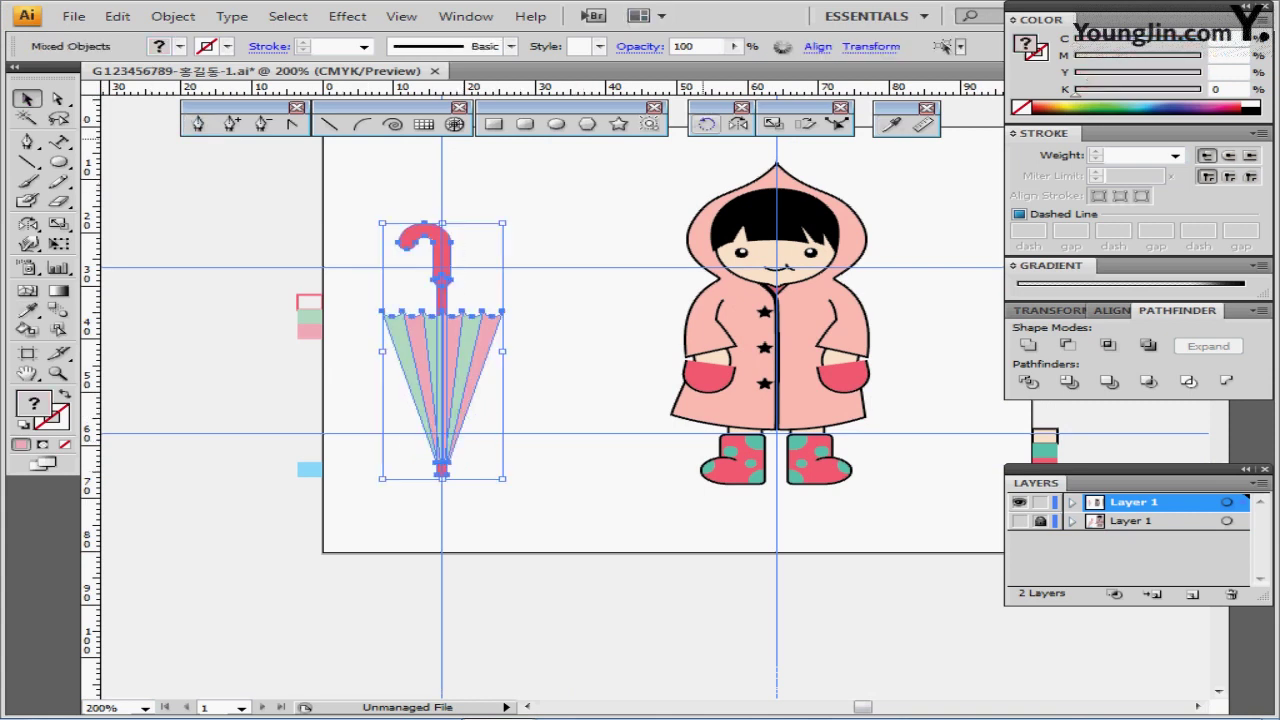
double_click(706, 124)
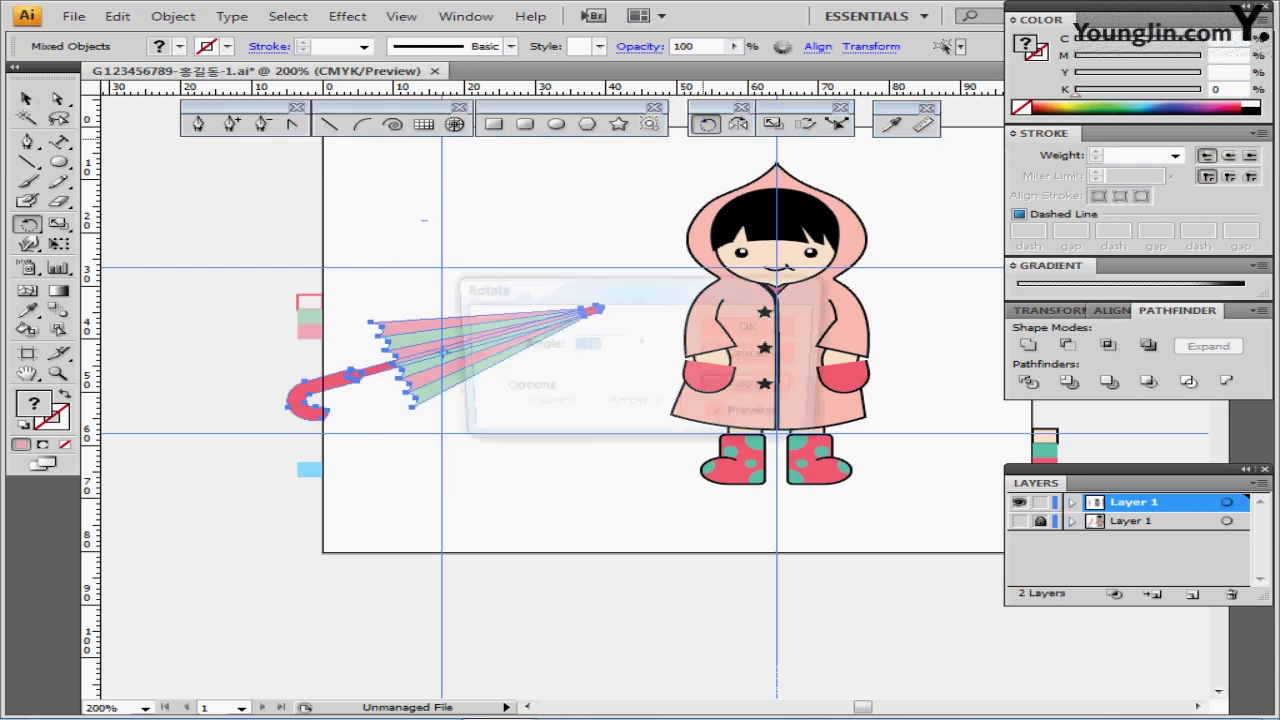
type("-25")
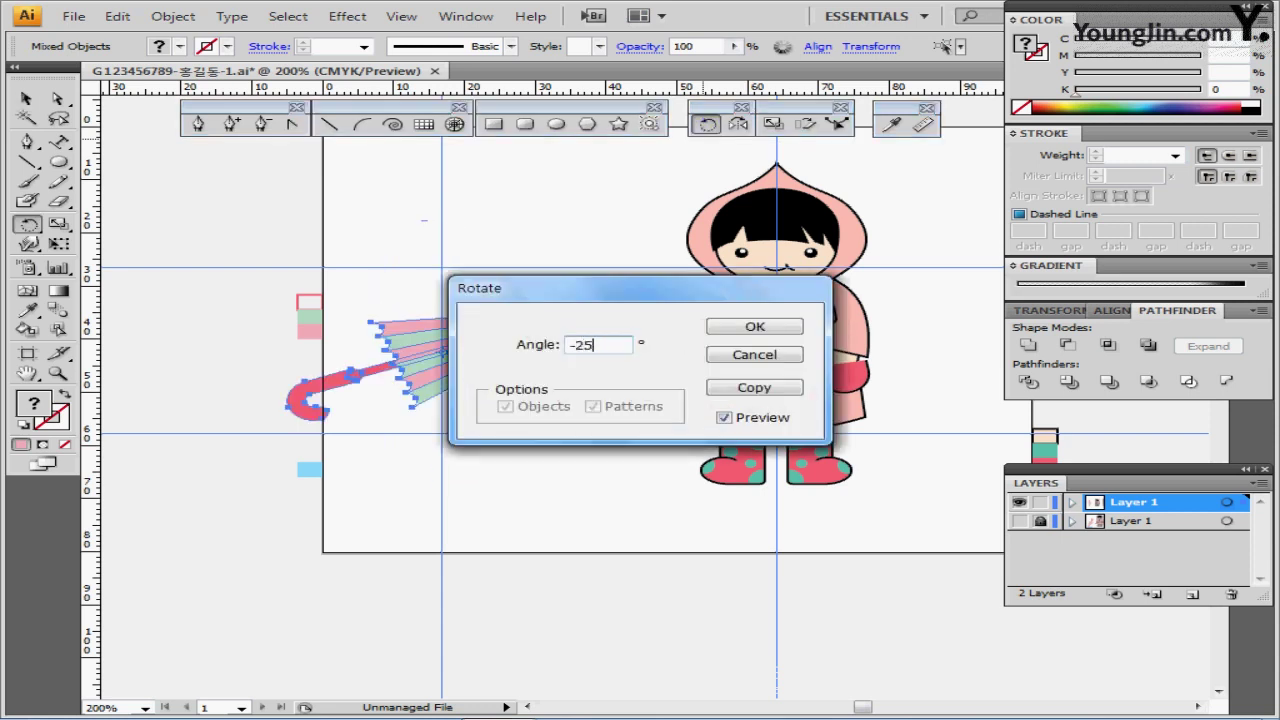
key("Return")
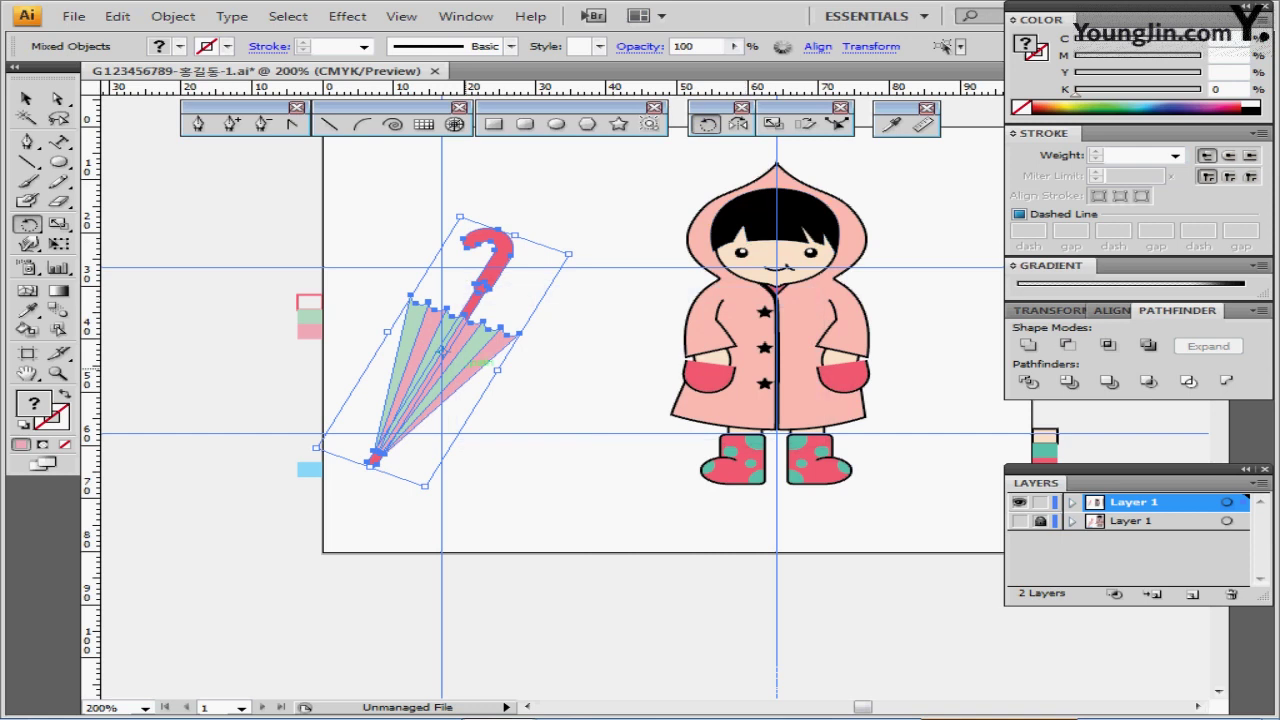
left_click_drag(476, 353, 553, 360)
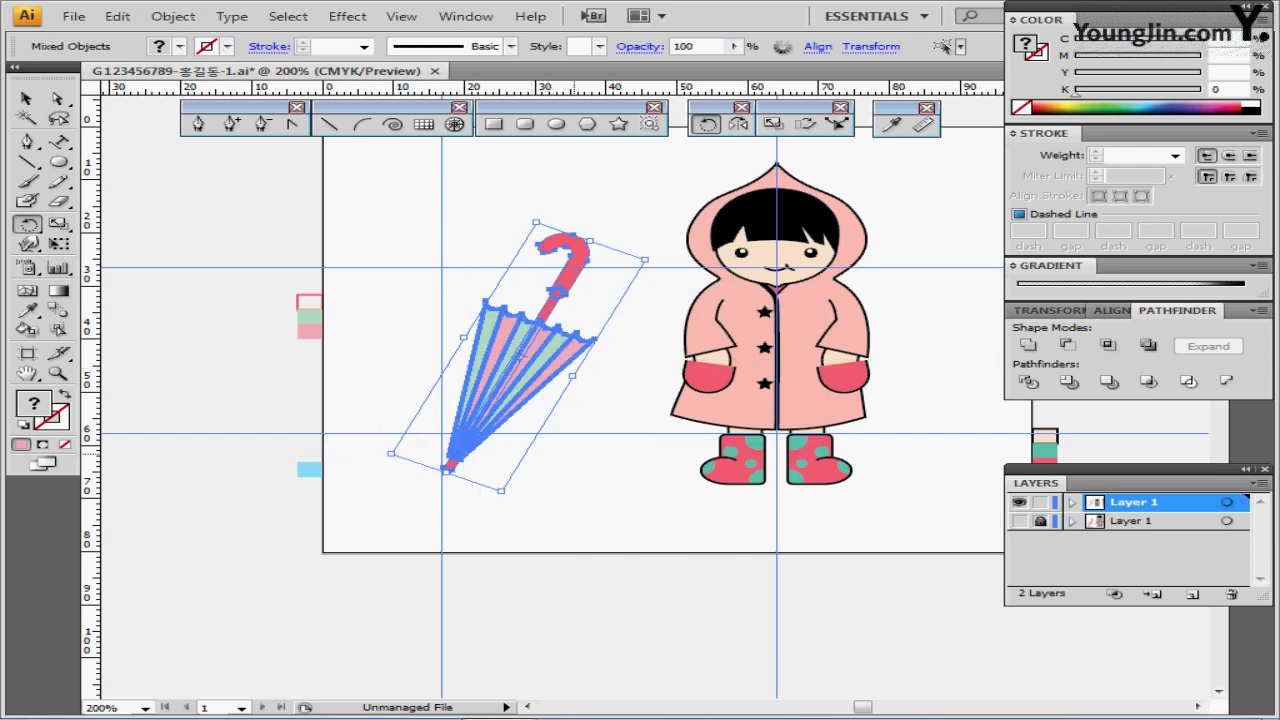
- Draw a flat, strokeless ellipse around the umbrella's tip as a puddle, filled with the blue sample swatch's colour
left_click(568, 454, "ctrl")
left_click(310, 469, "ctrl")
left_click(594, 452, "ctrl")
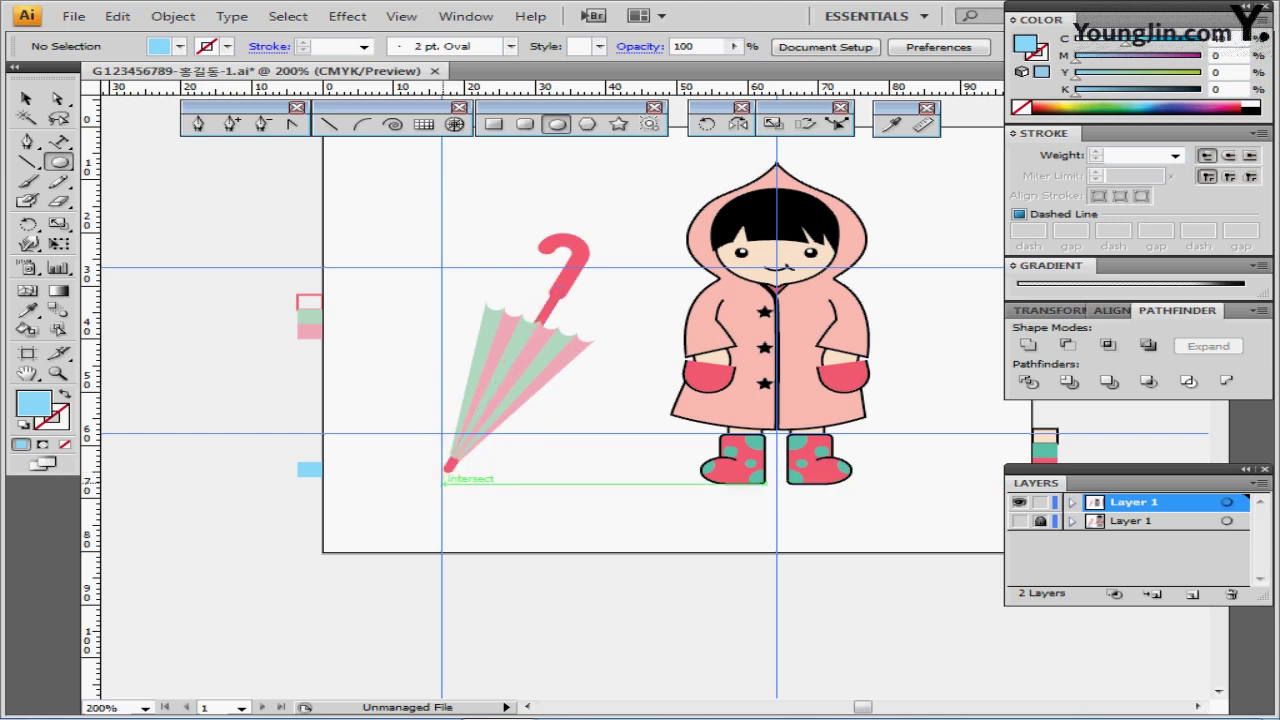
left_click_drag(443, 476, 507, 481)
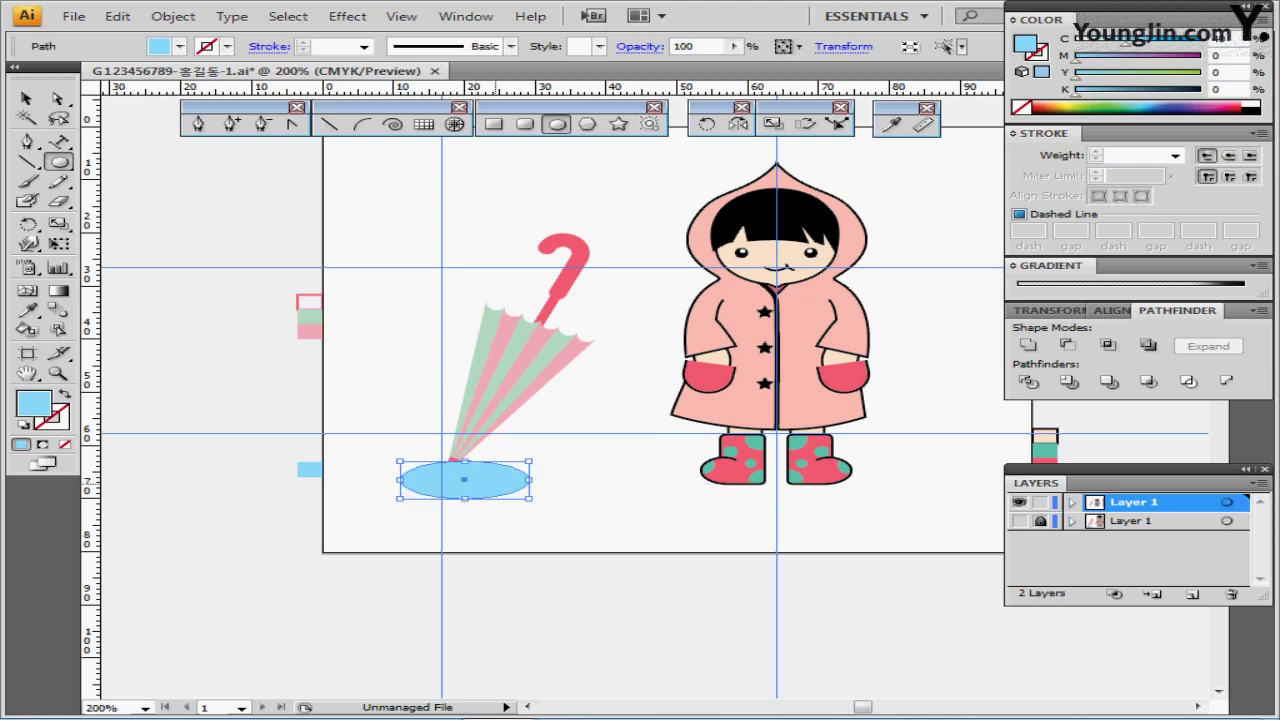
- Send the blue puddle ellipse behind the umbrella, shift it slightly to the right, and deselect it
key("ctrl+shift+[")
left_click(500, 554, "ctrl")
left_click_drag(500, 479, 510, 479)
key("ctrl+shift+a")
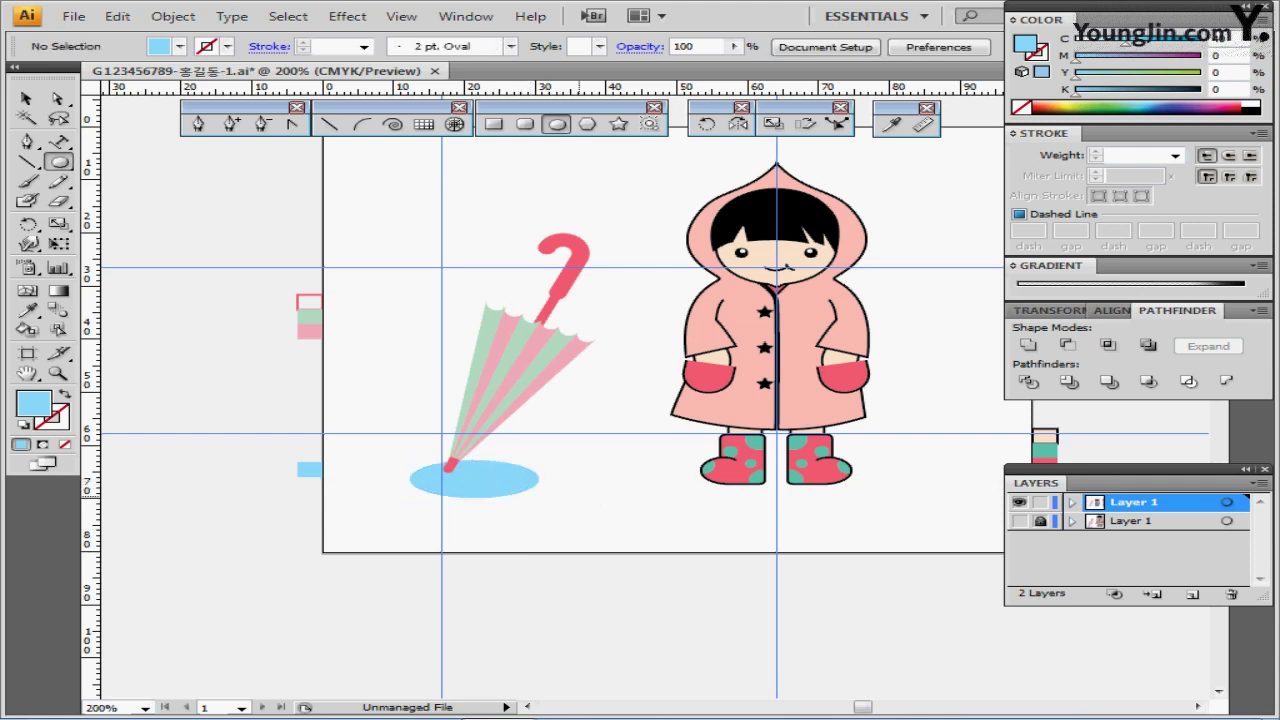
- Hide the guides and fit the artboard in the window to show the finished illustration
left_click_drag(660, 417, 540, 426)
left_click_drag(588, 478, 483, 472)
key("ctrl+semicolon")
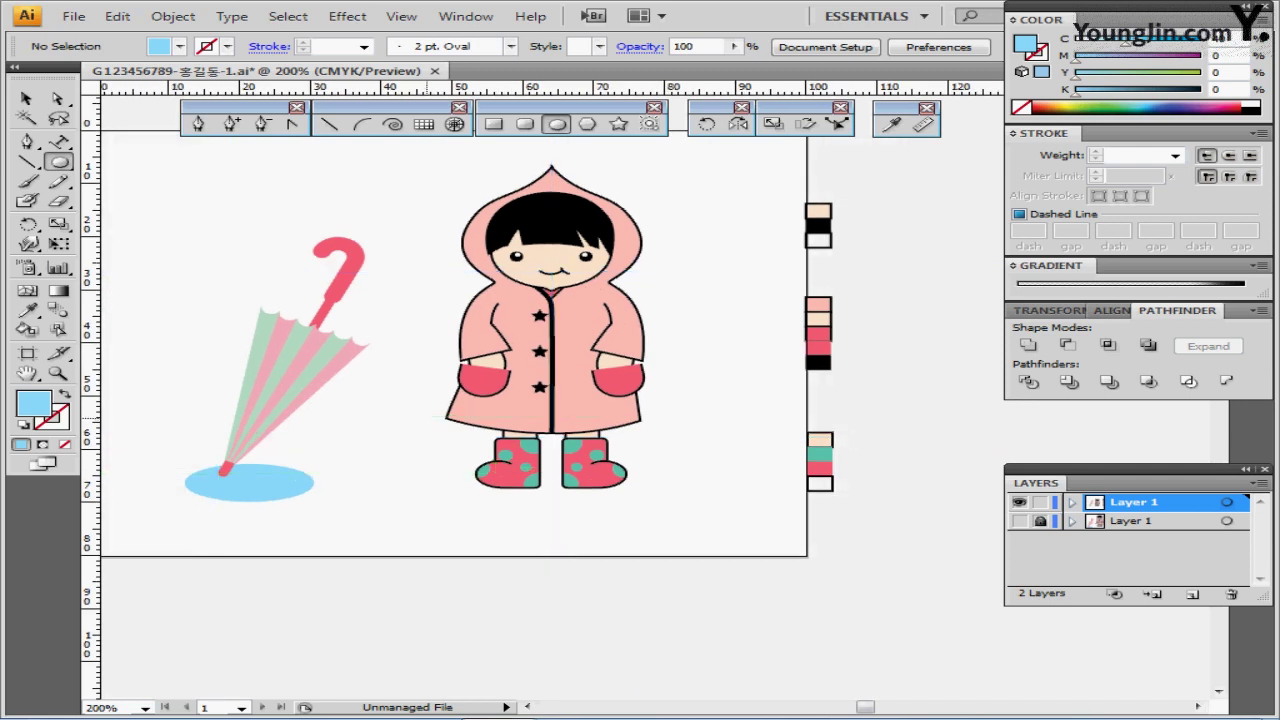
key("ctrl+0")
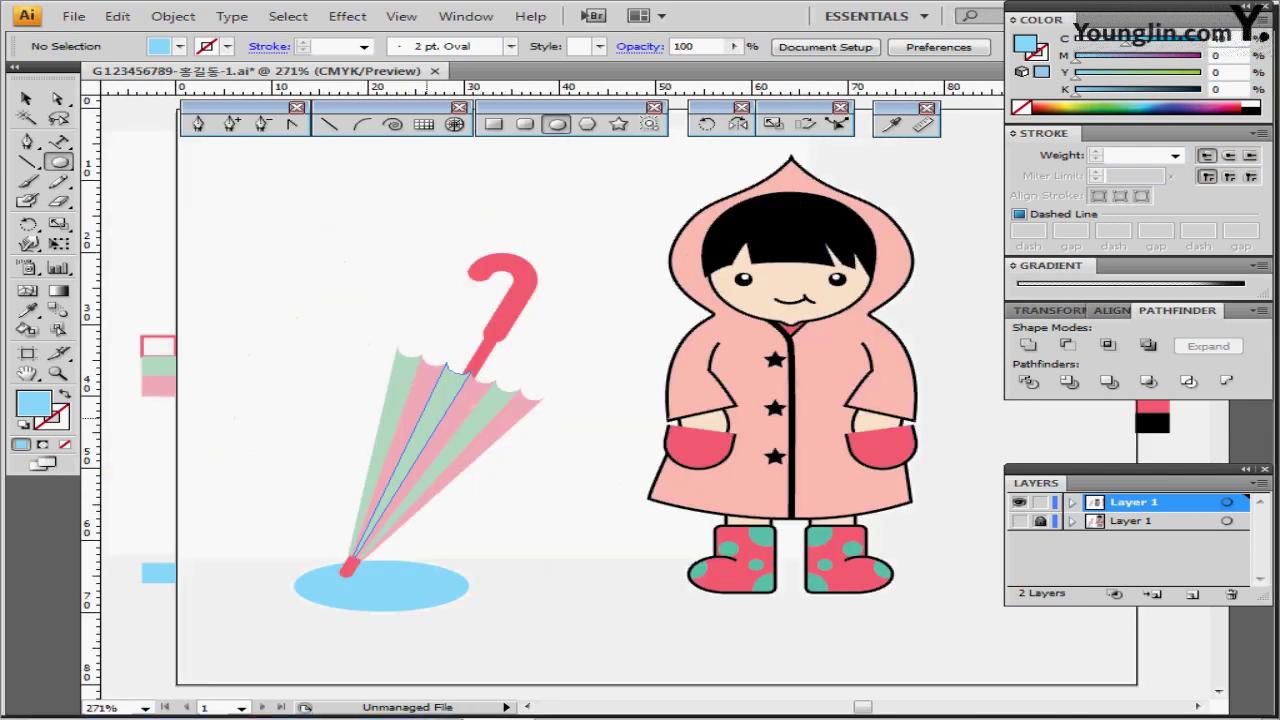